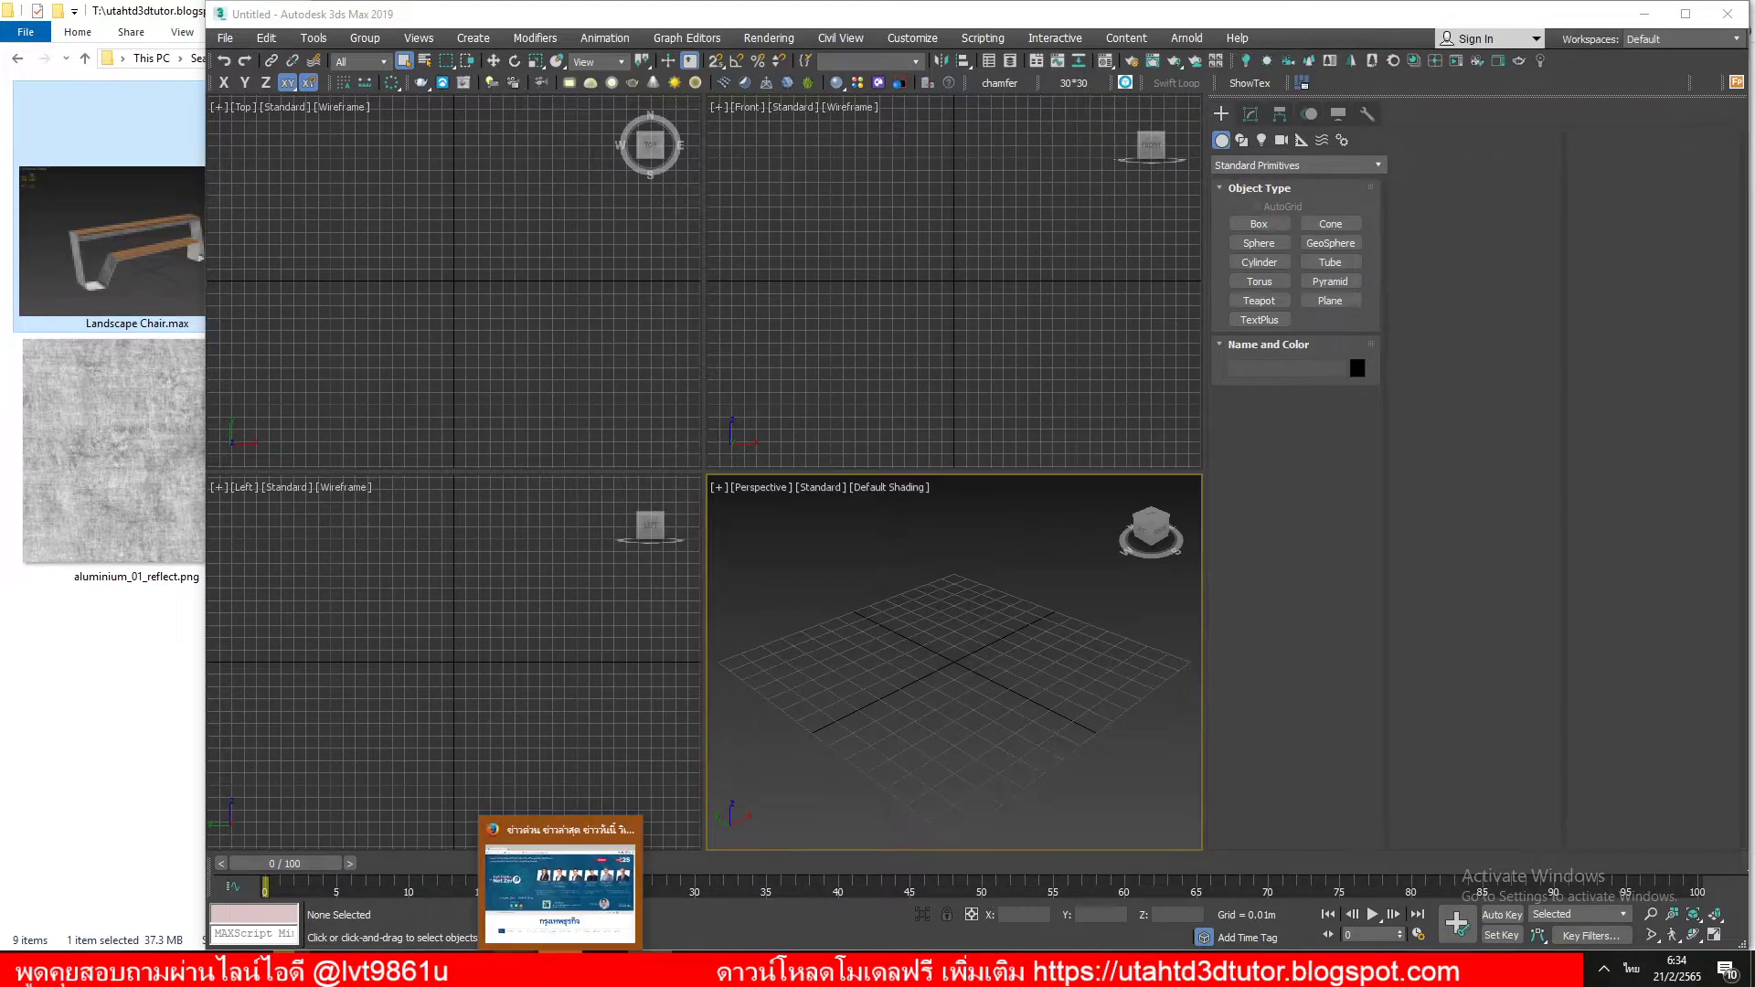
Step: Bring Firefox forward, dismiss the notification prompt and scroll down the Bangkok Biz News homepage
left_click(559, 891)
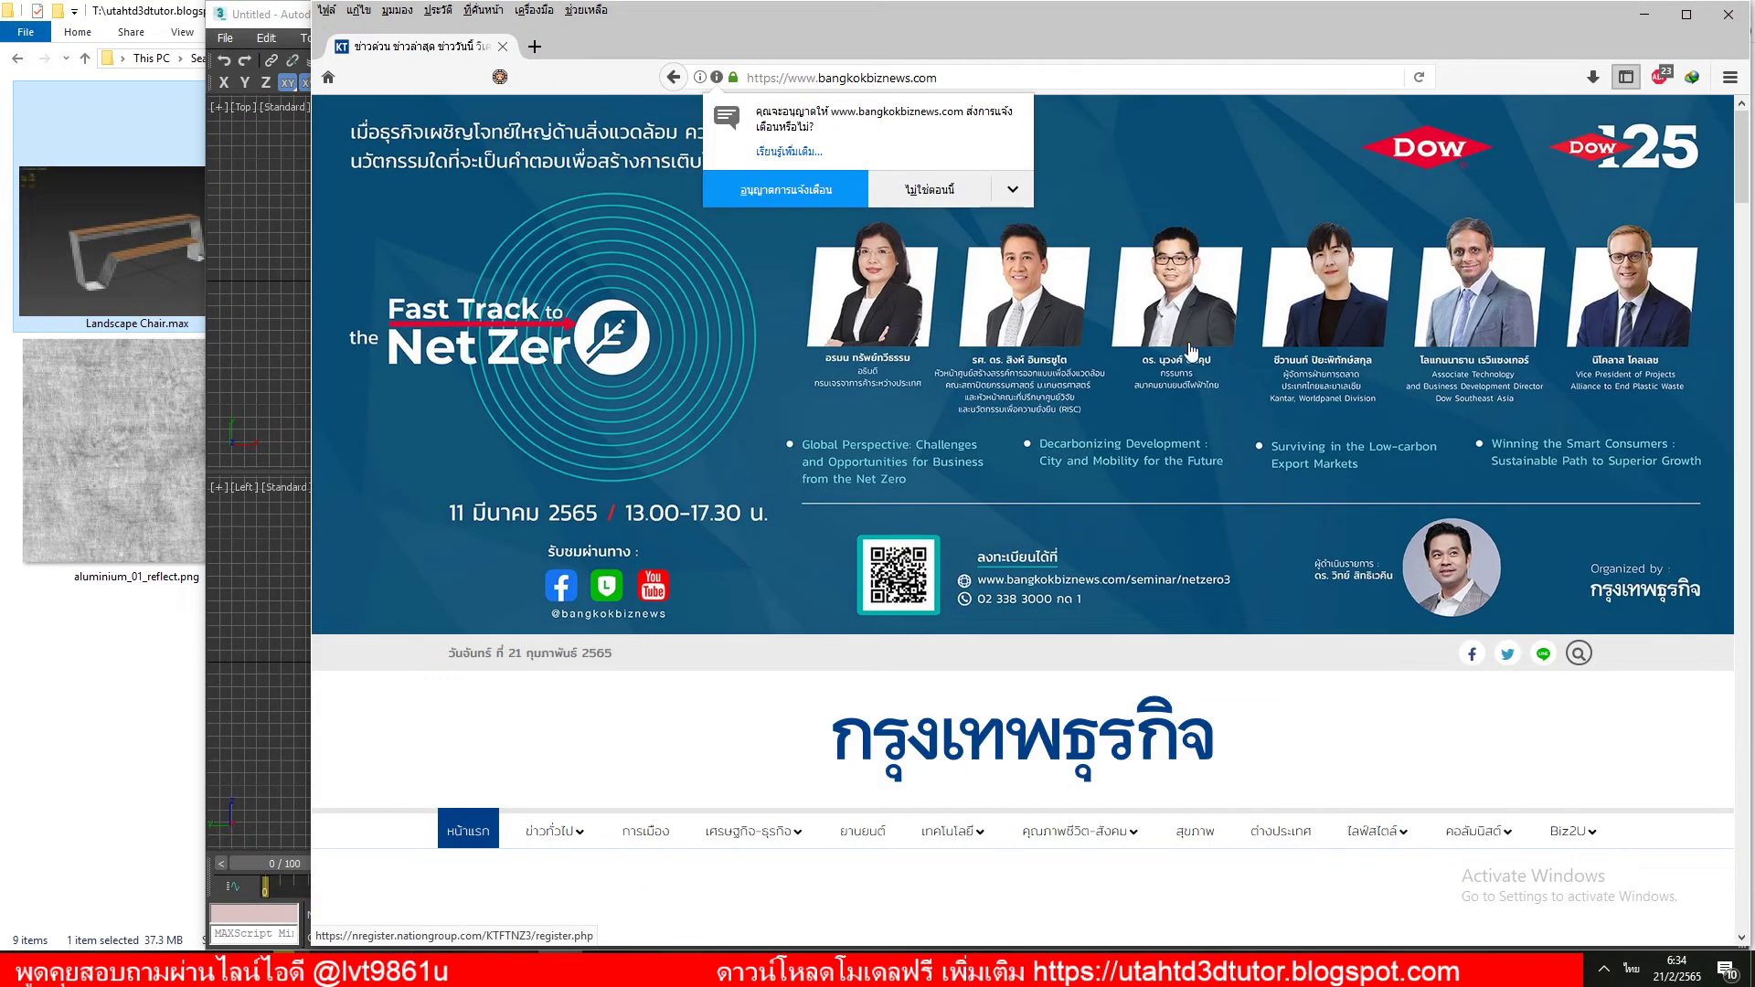
left_click(913, 189)
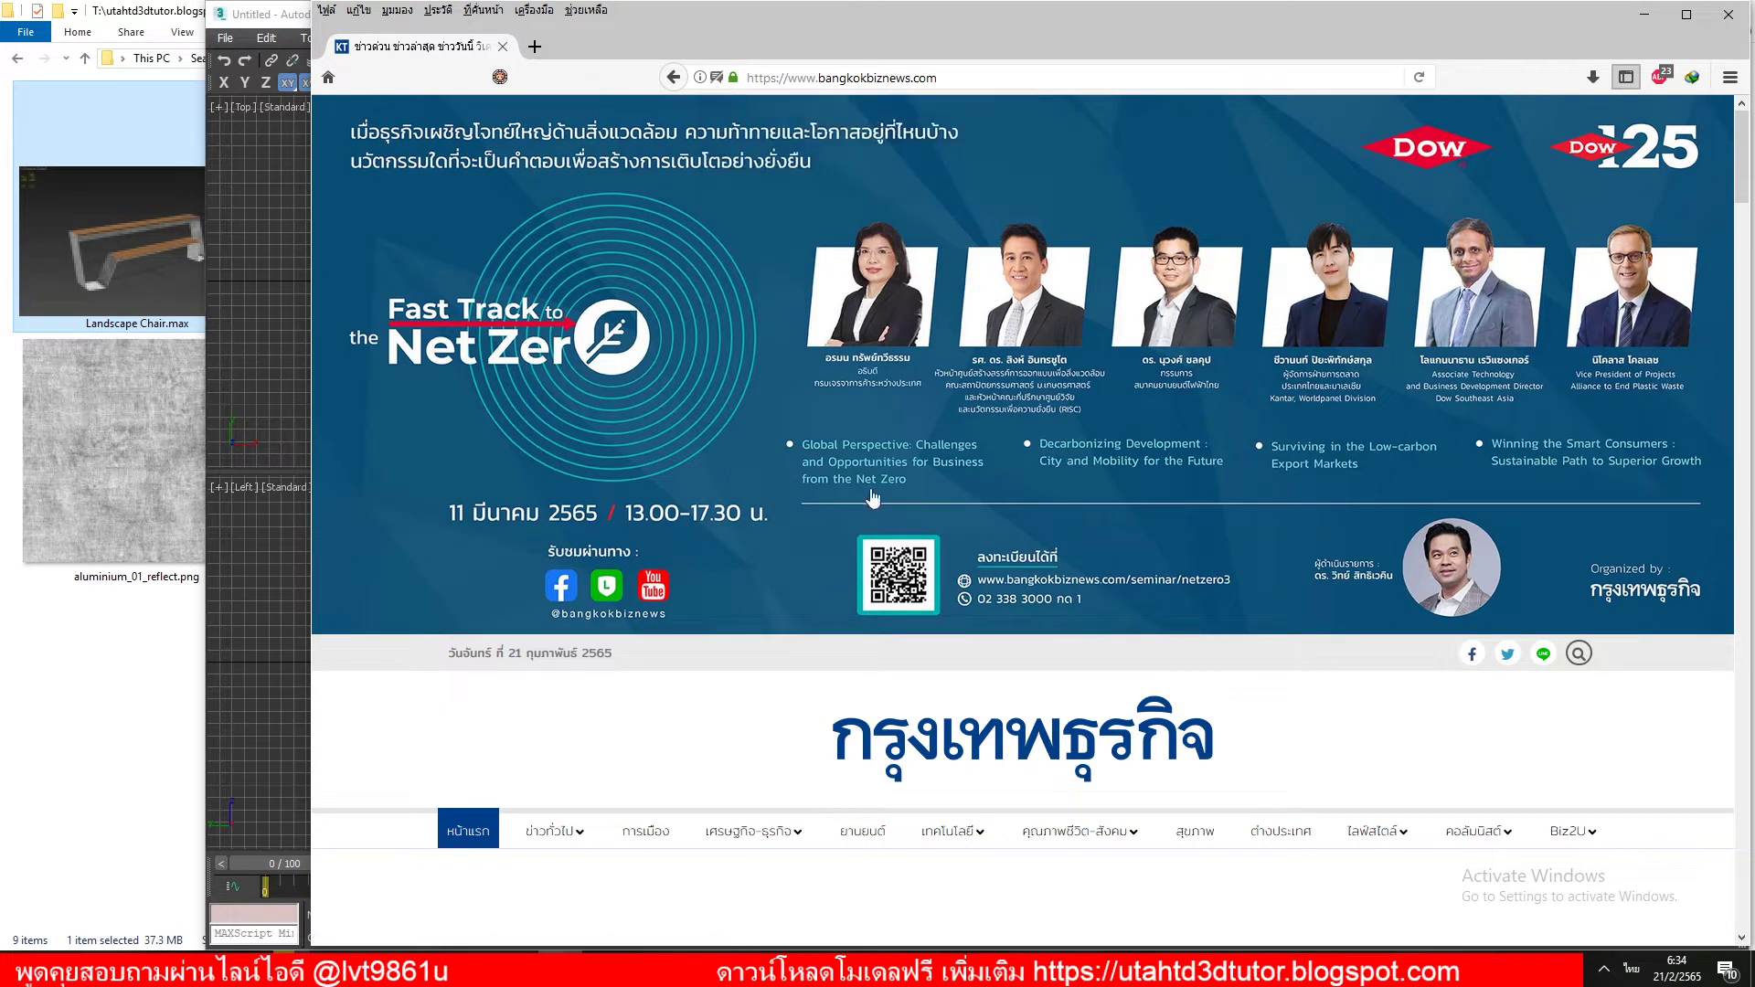
scroll(1048, 576, "down", 4)
scroll(1048, 576, "down", 4)
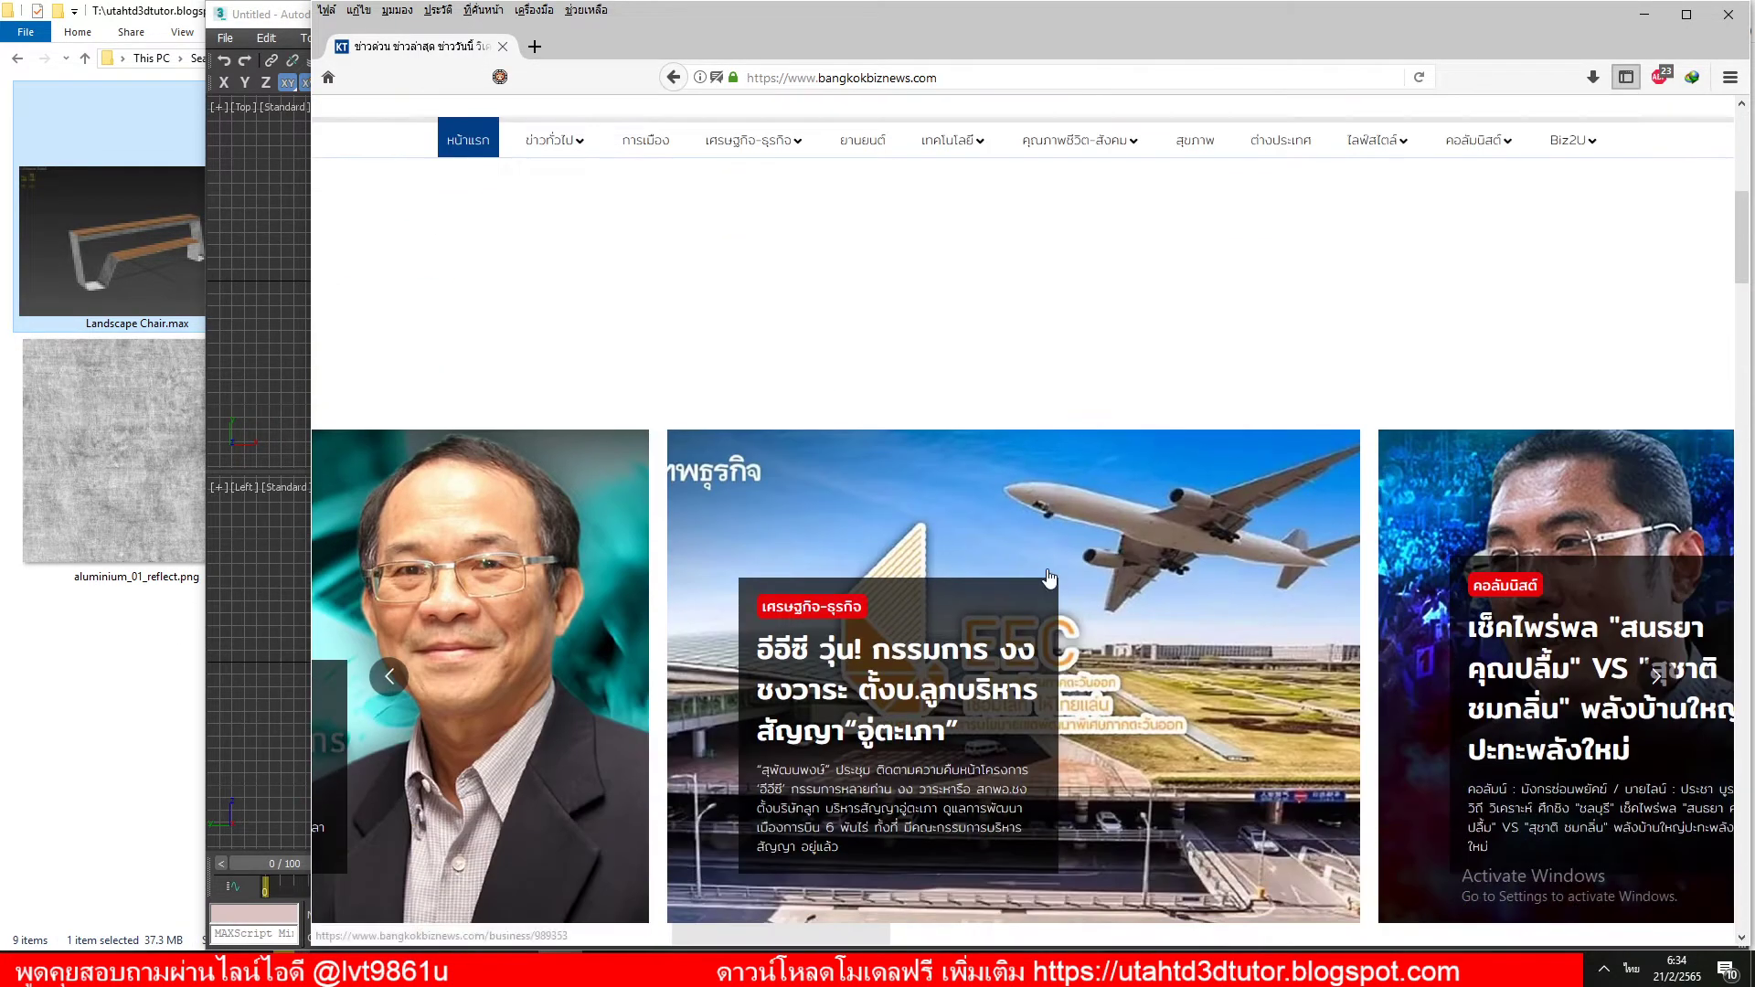
scroll(1043, 574, "down", 3)
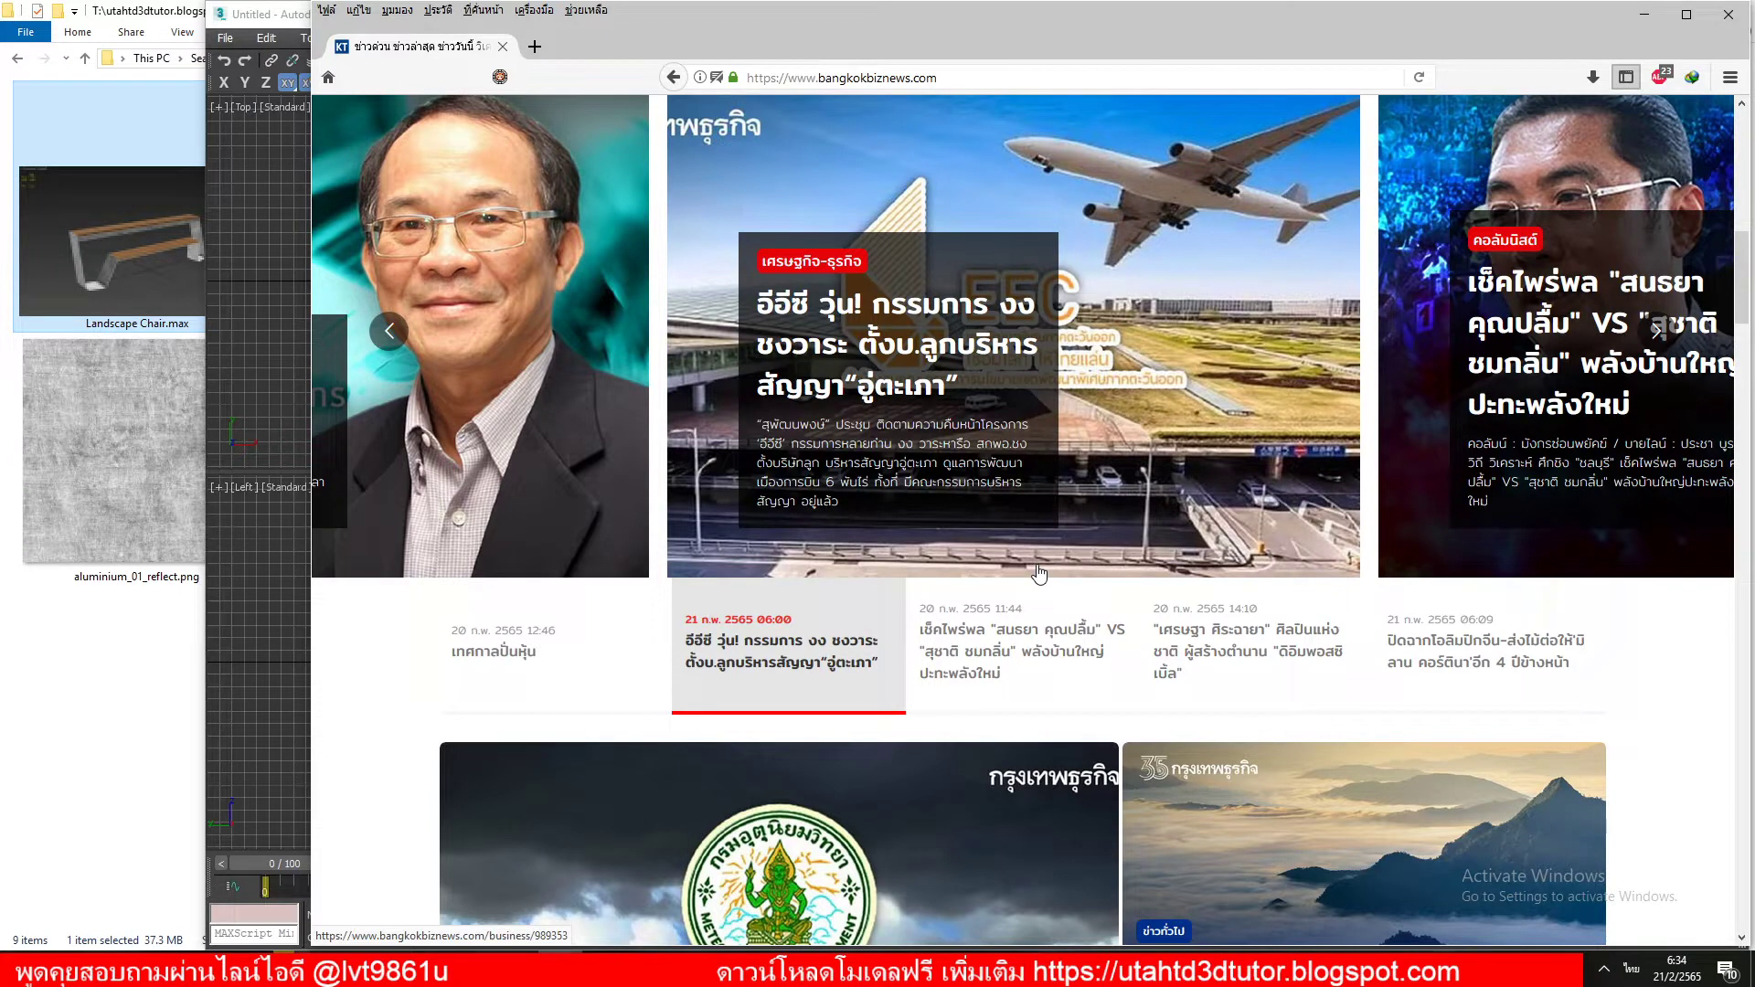
Step: Advance the headline carousel and scroll through the front-page news stories
left_click(1655, 332)
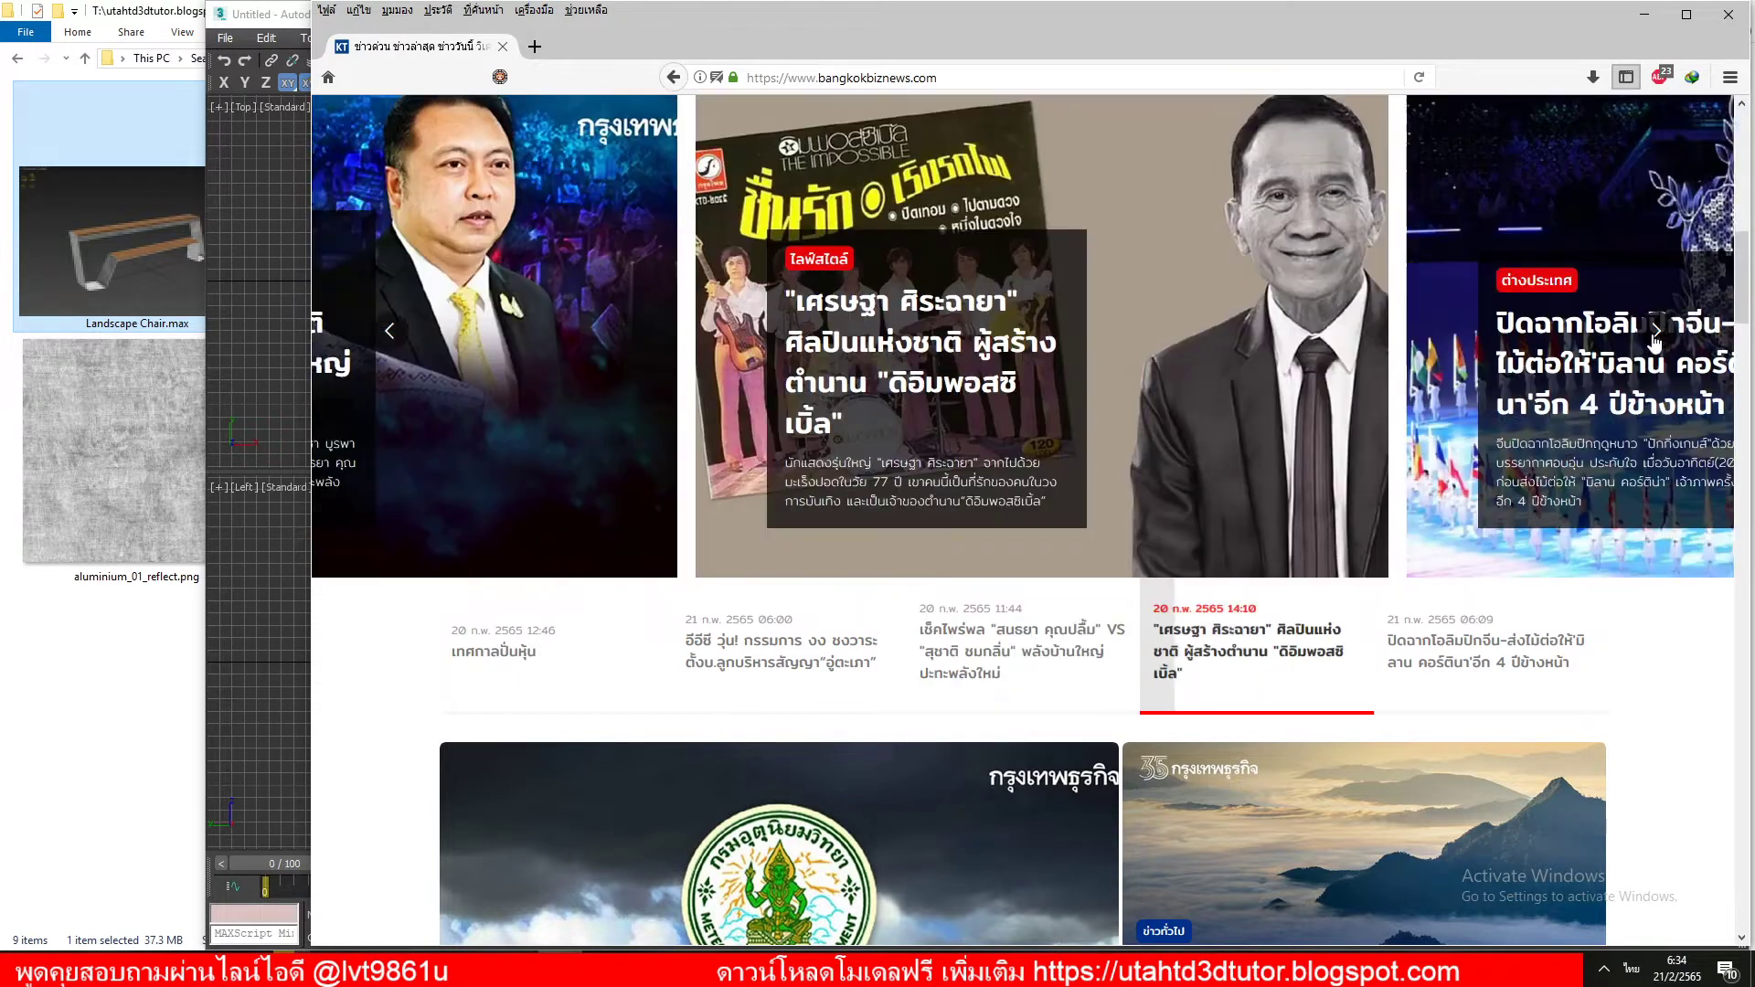
scroll(1570, 490, "down", 5)
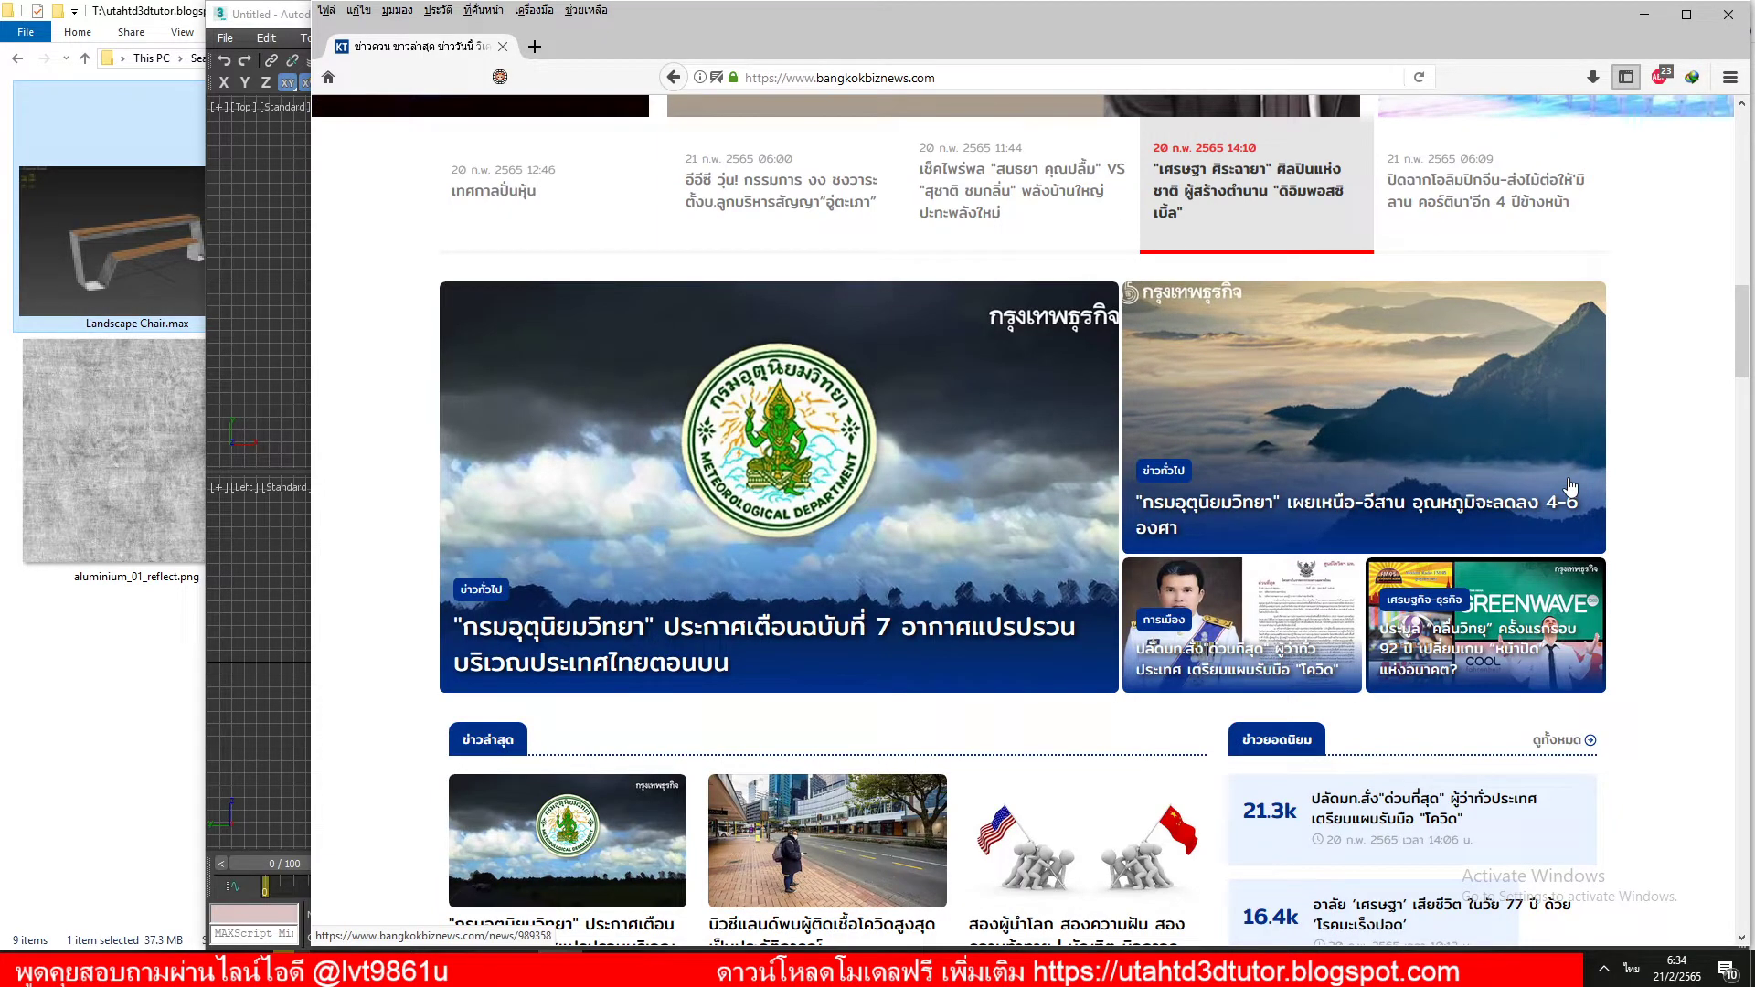
scroll(1571, 486, "down", 5)
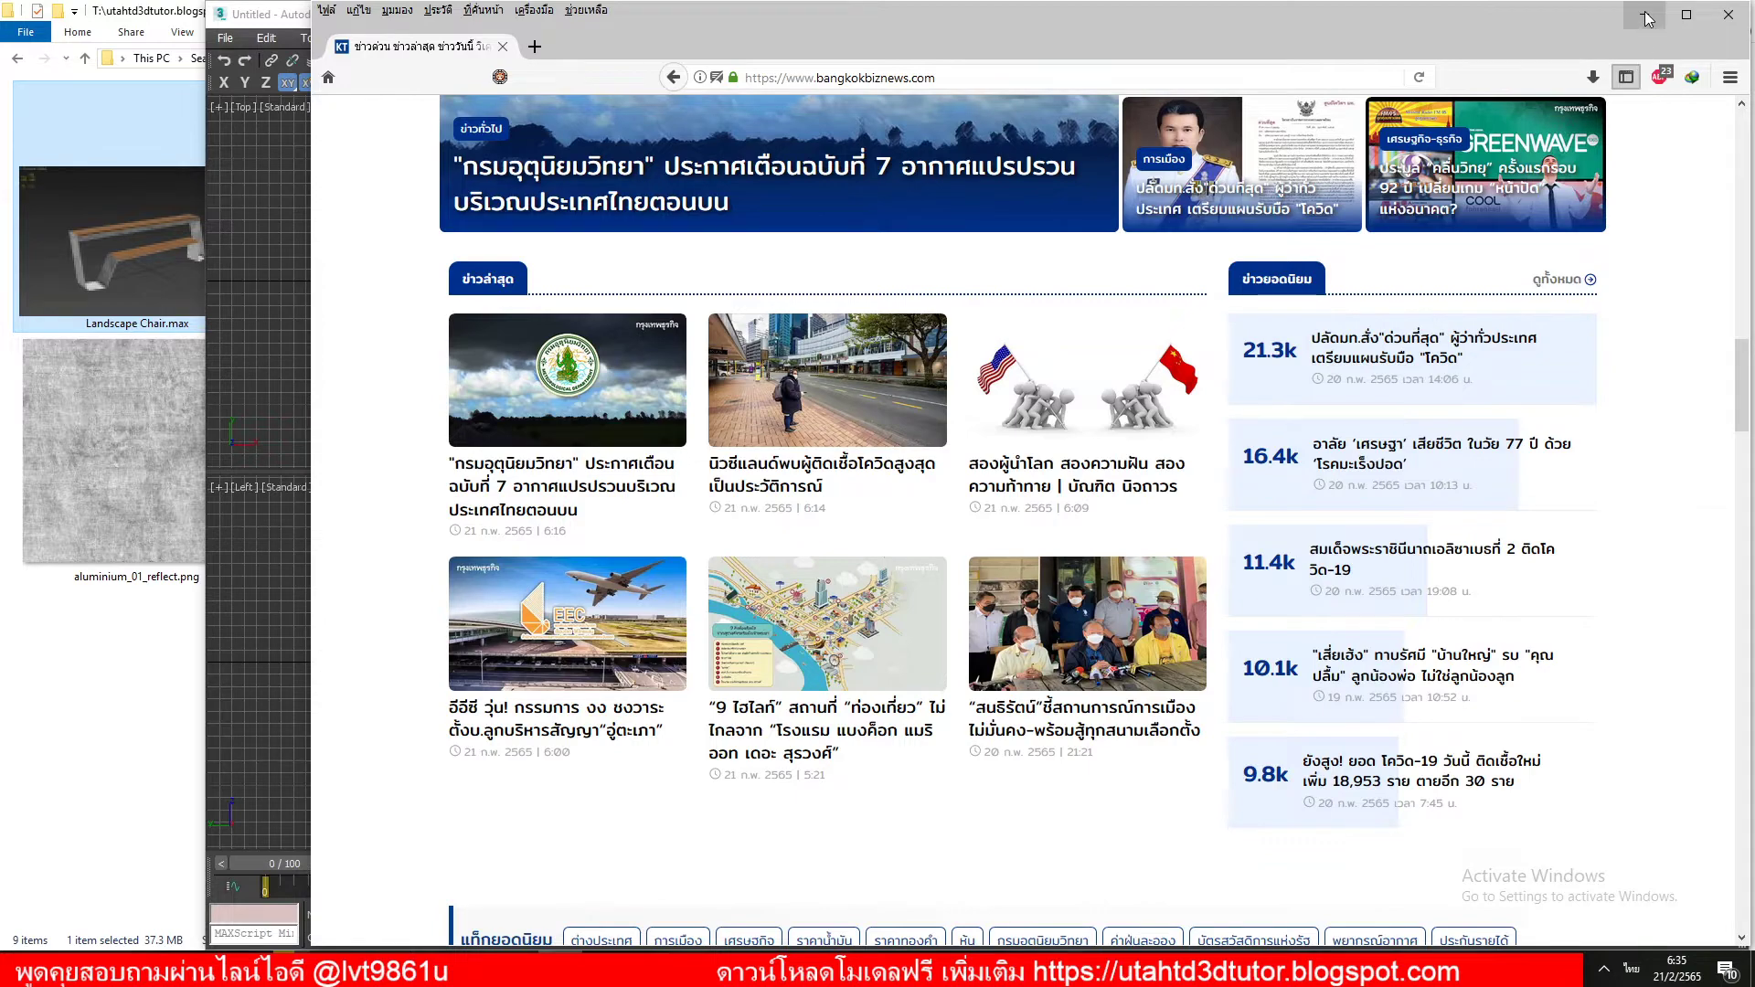
scroll(1347, 373, "up", 1)
scroll(1346, 373, "up", 3)
scroll(1348, 372, "up", 3)
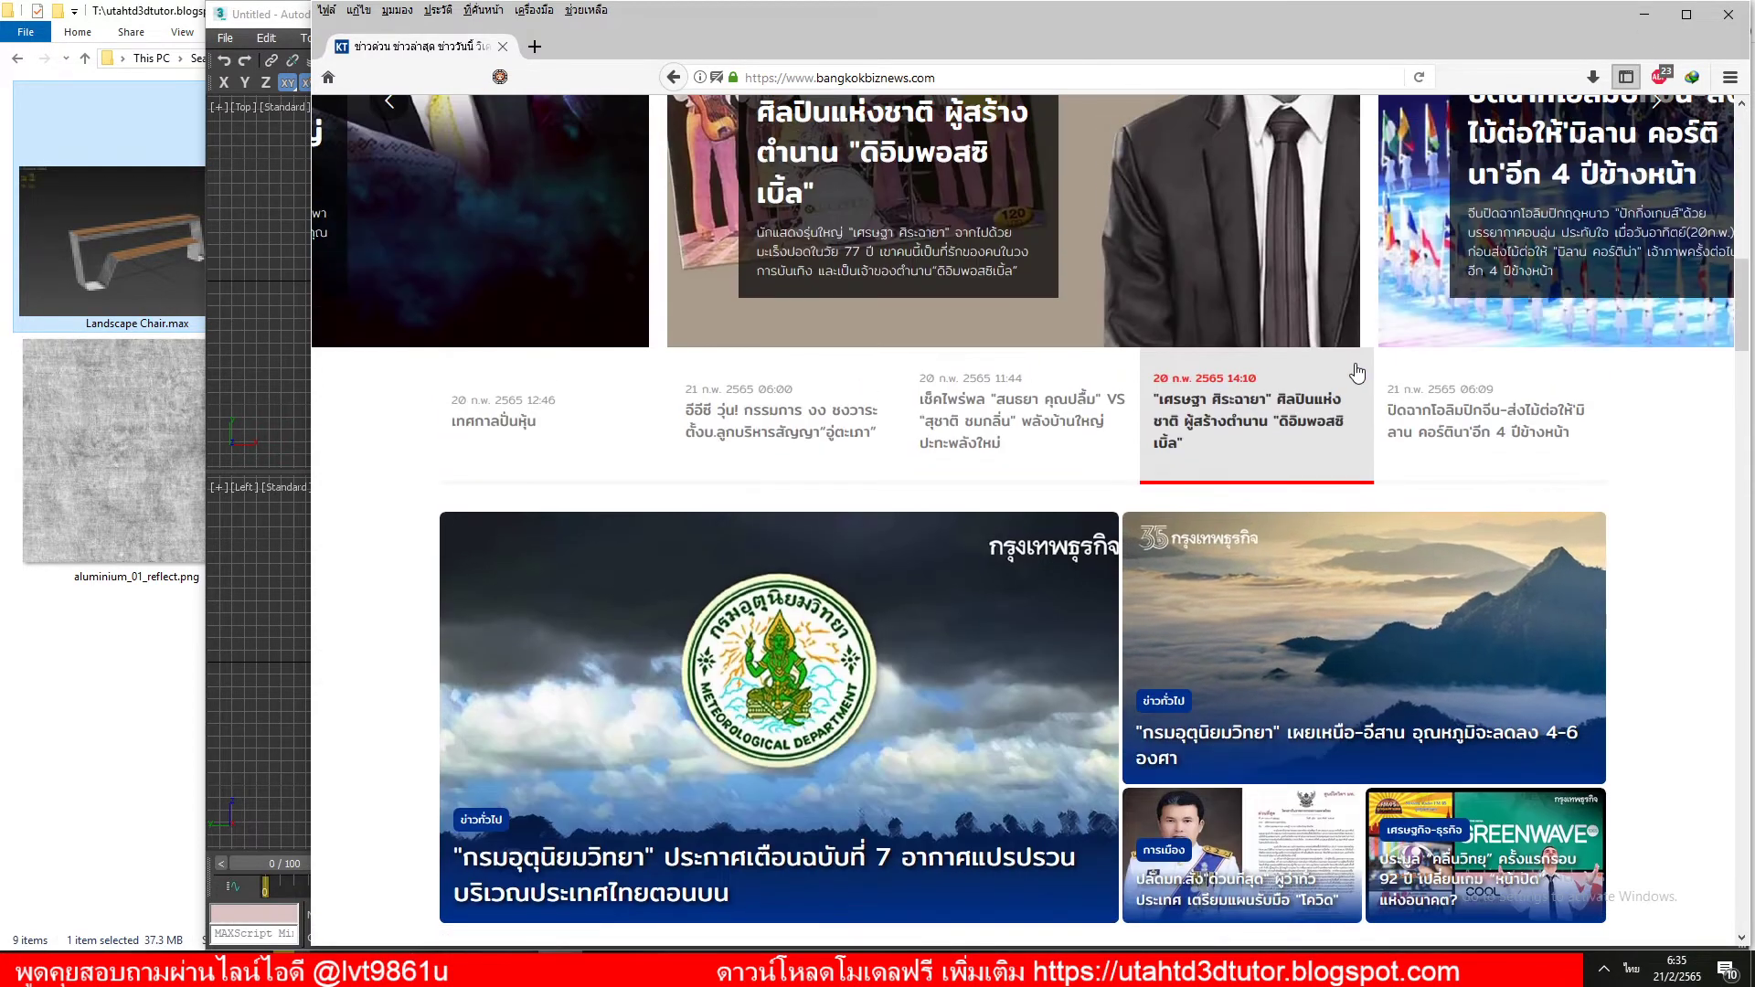
scroll(1353, 372, "down", 1)
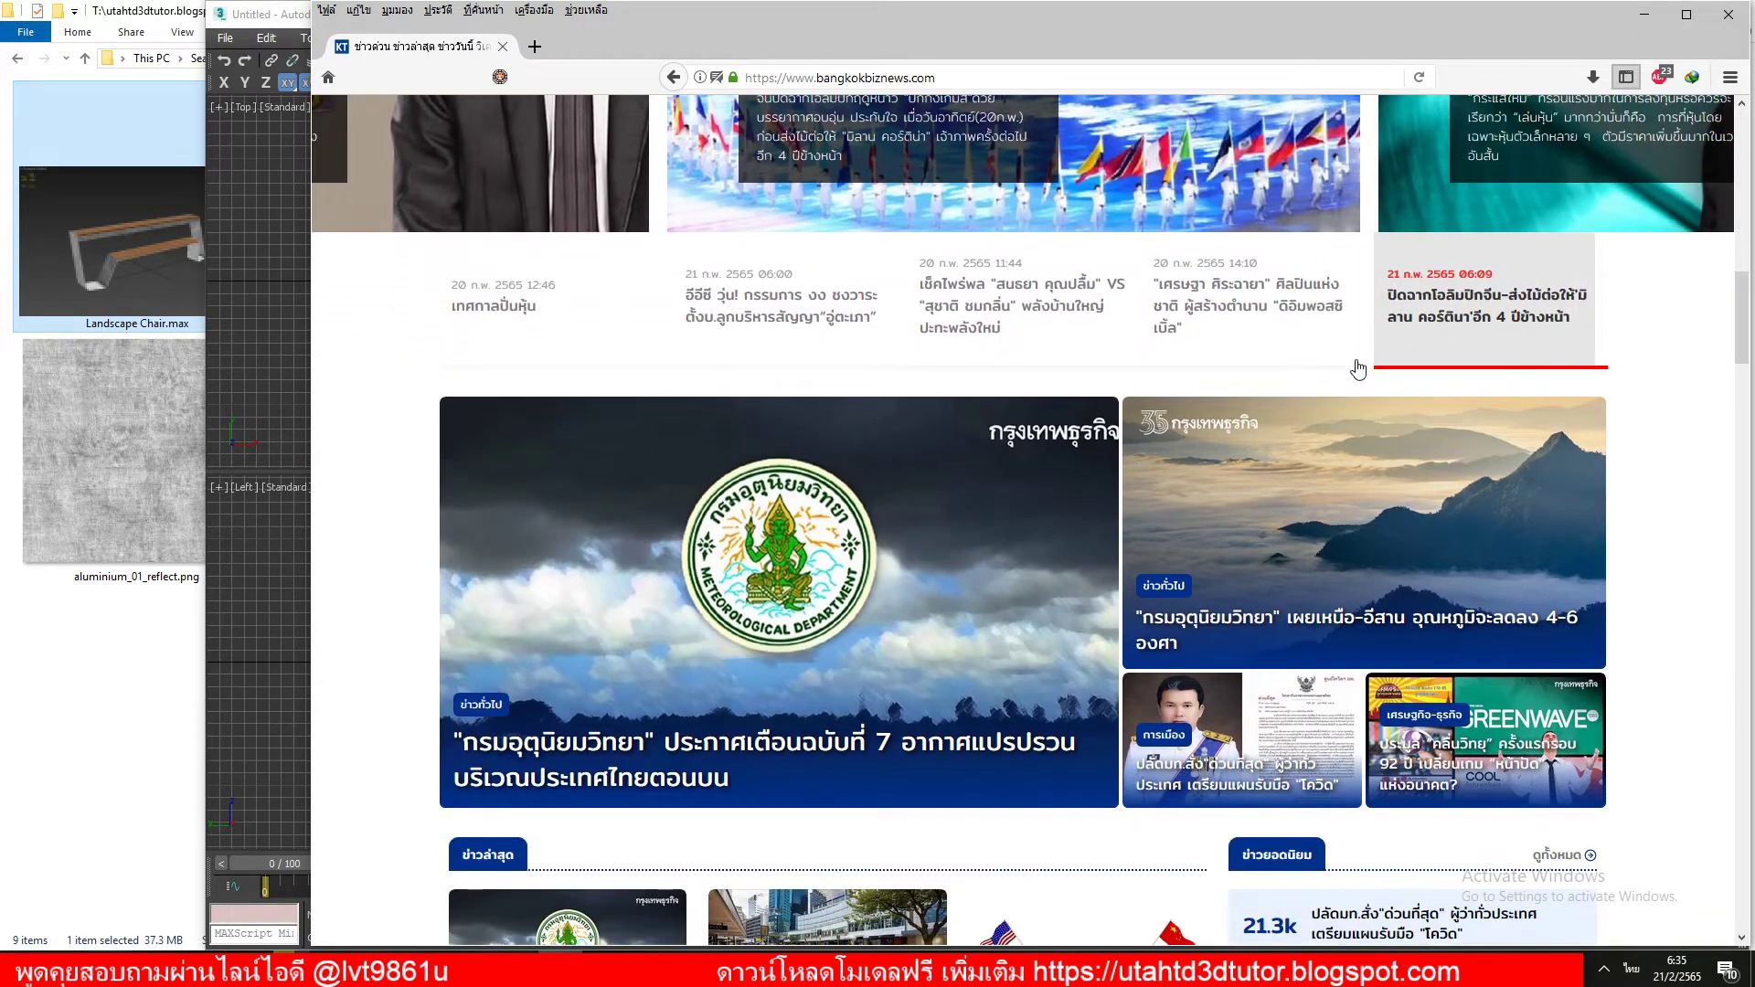
scroll(1411, 665, "up", 3)
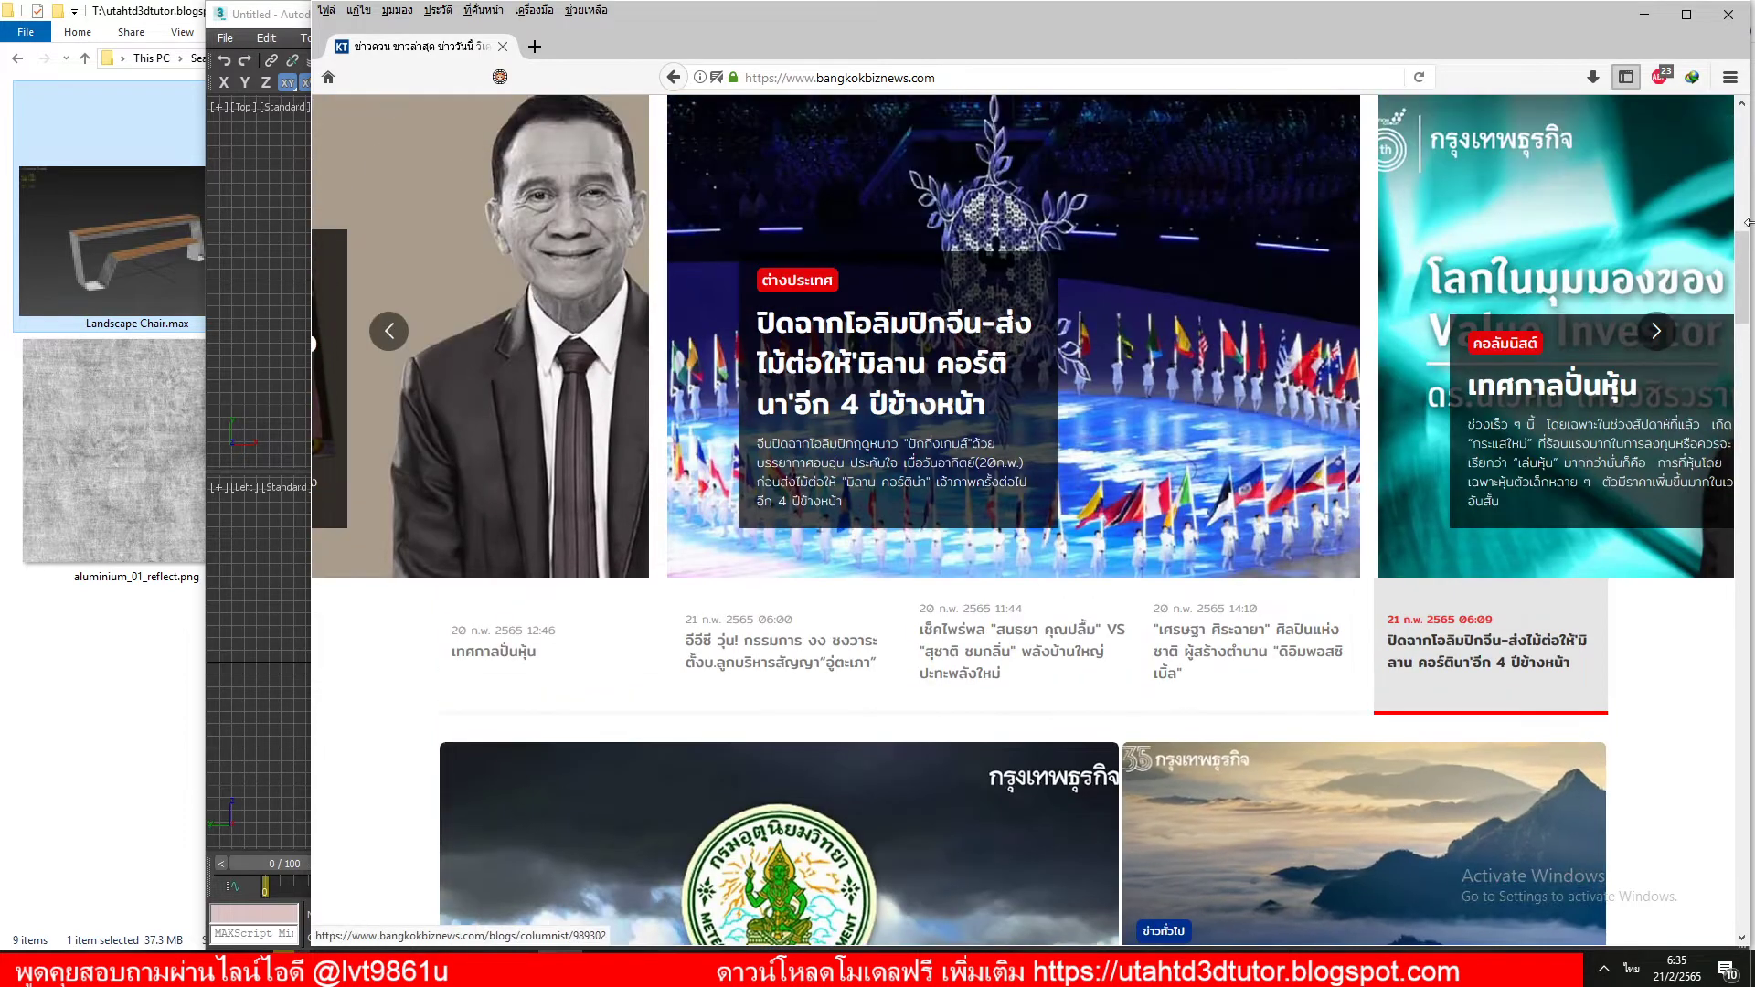
Step: Copy the Landscape folder's full path from the Explorer address bar and return to 3ds Max
left_click(1728, 14)
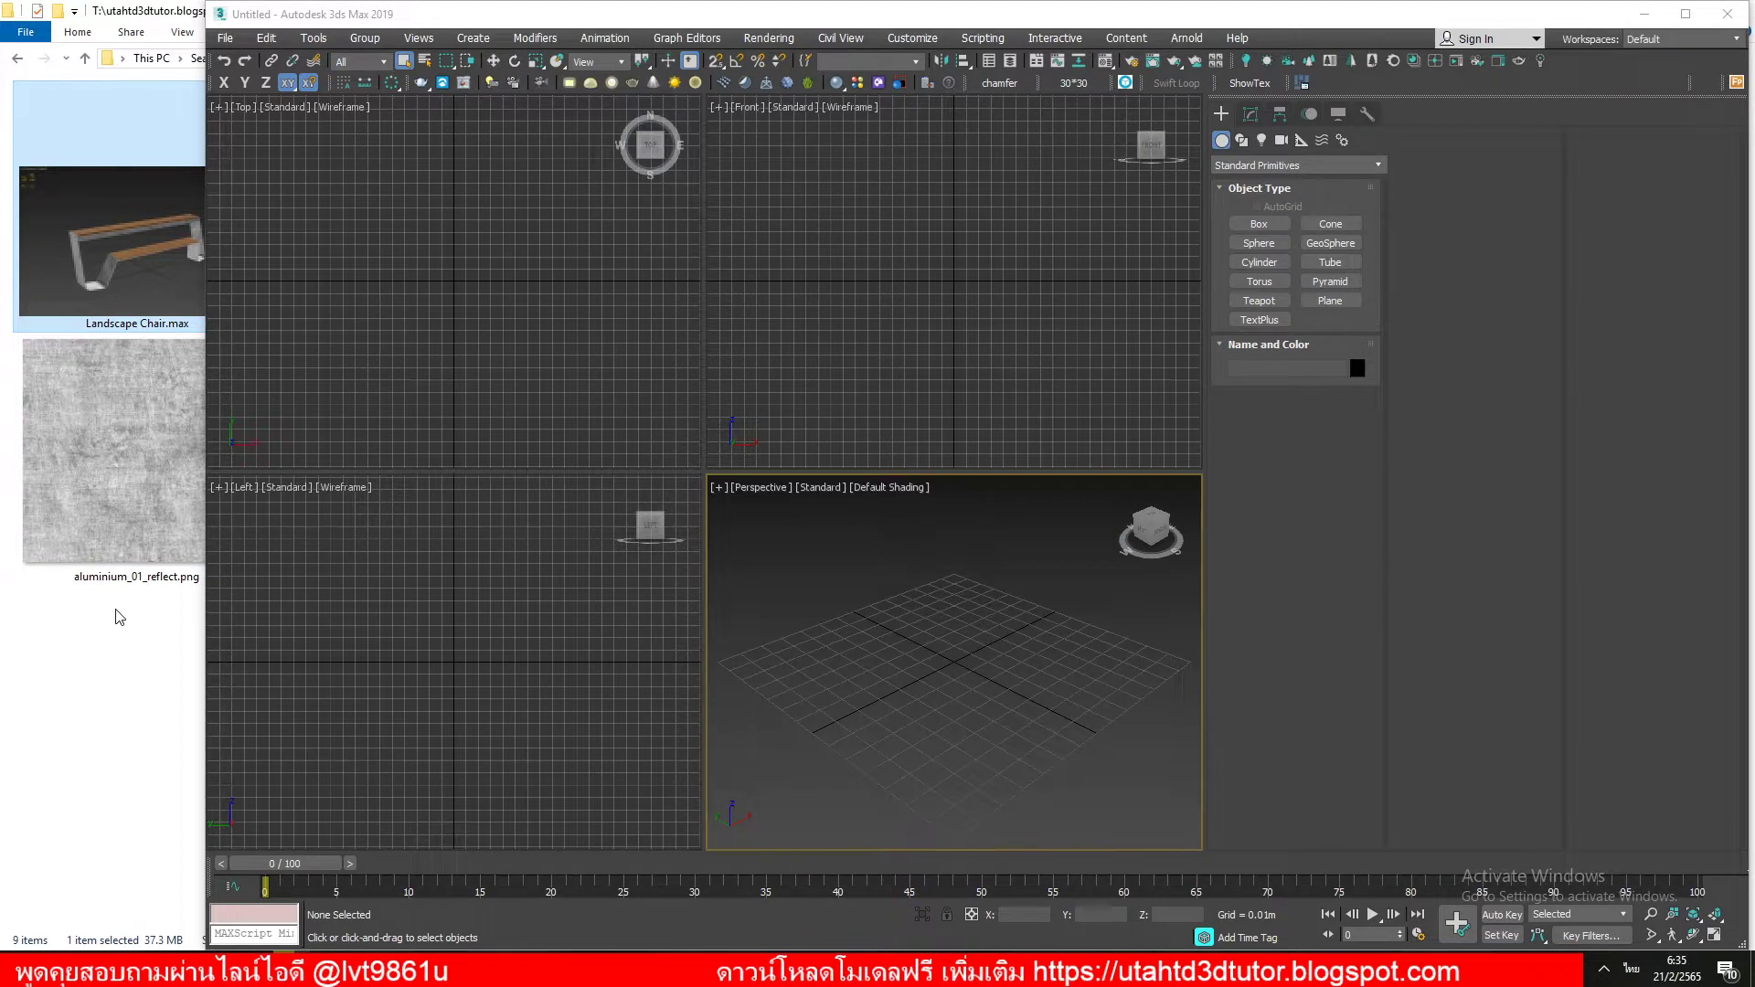
left_click(124, 645)
left_click(705, 60)
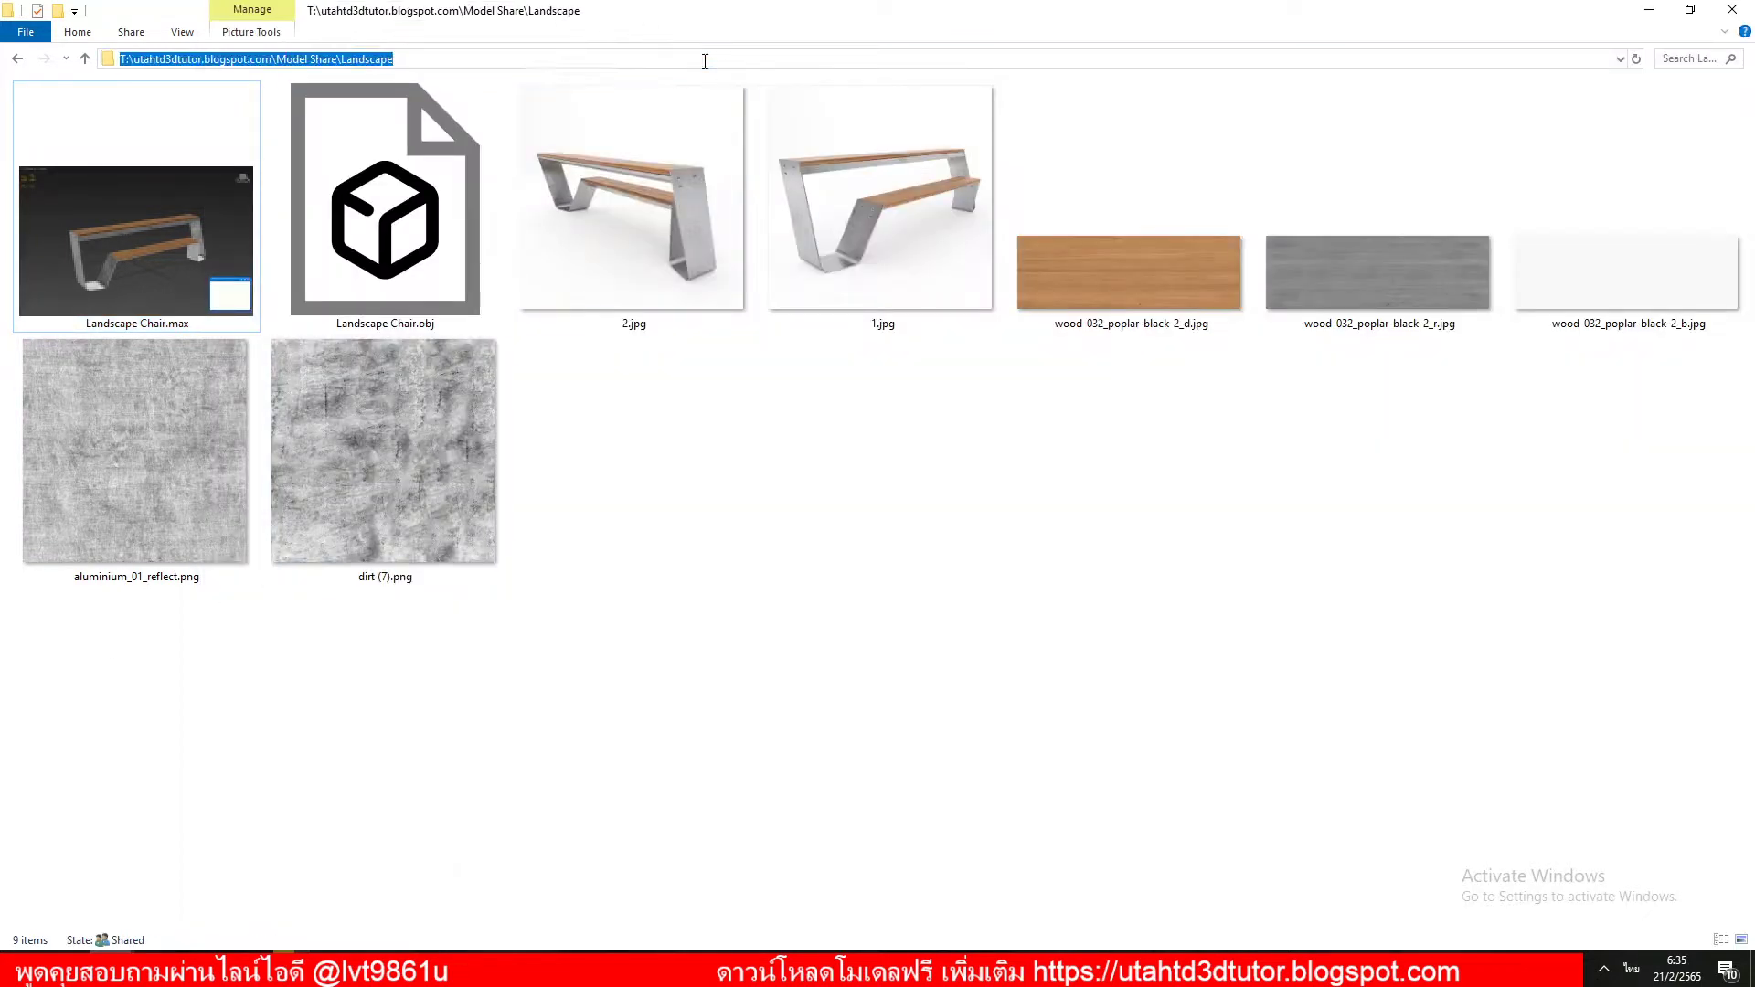
right_click(706, 60)
left_click(778, 120)
left_click(704, 891)
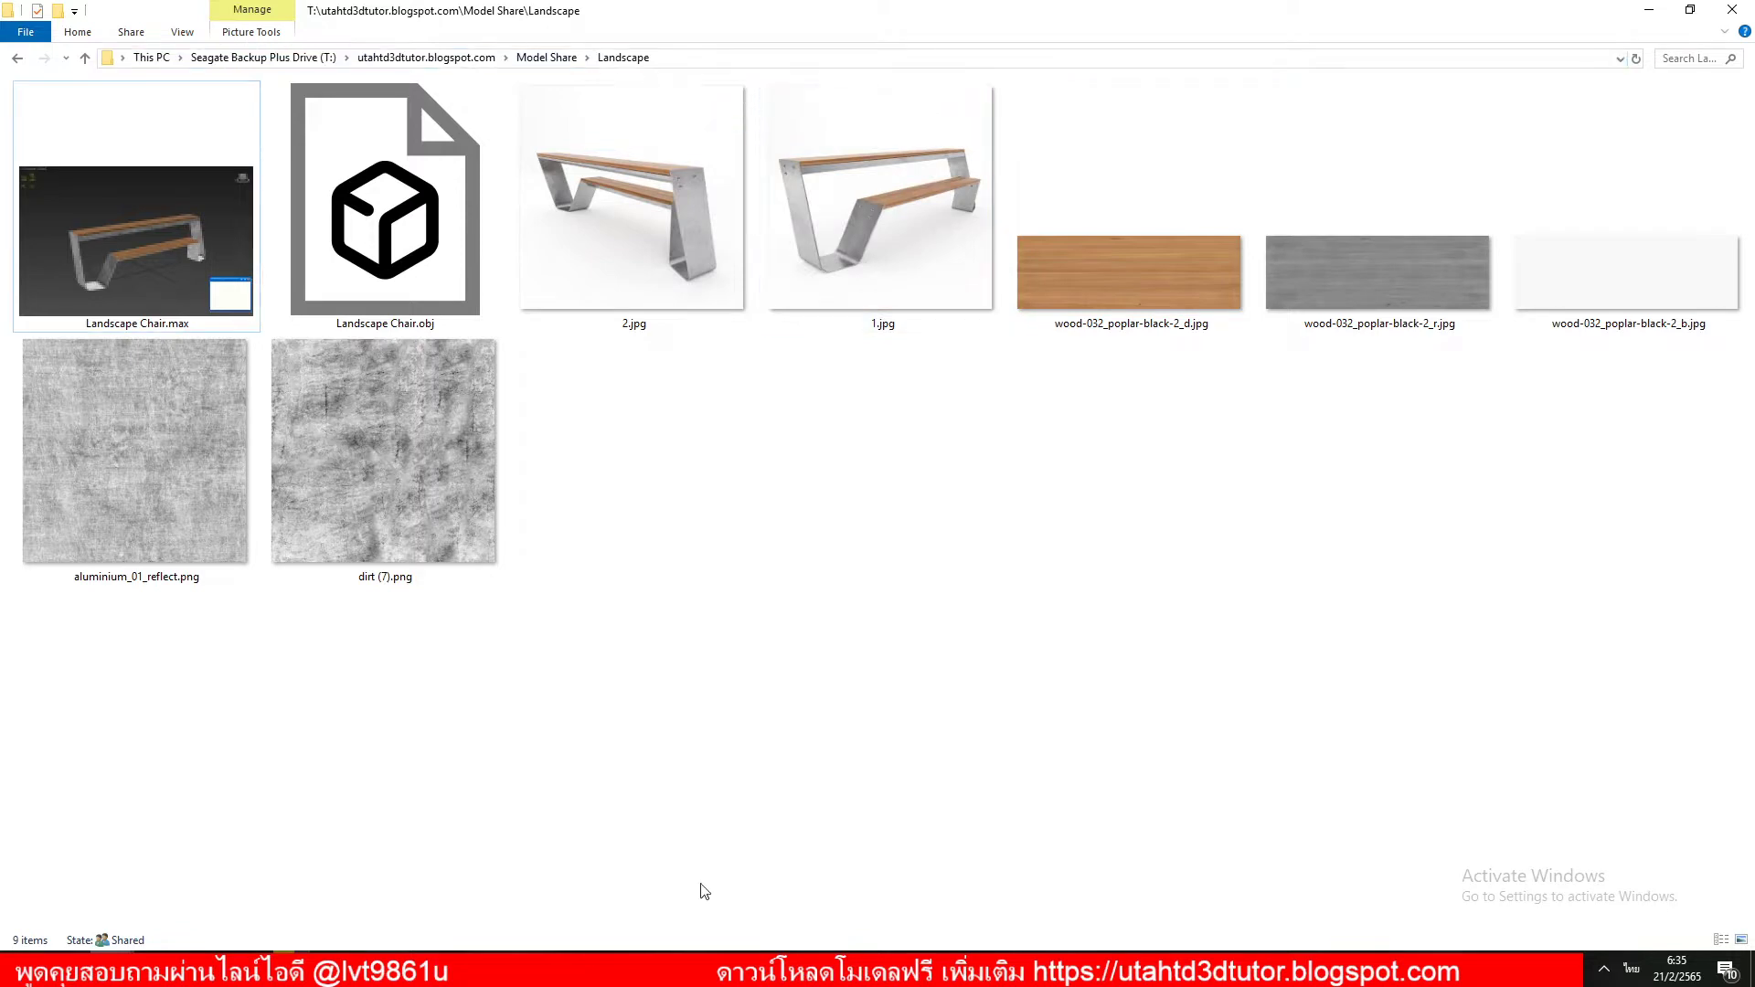
key("alt+Tab")
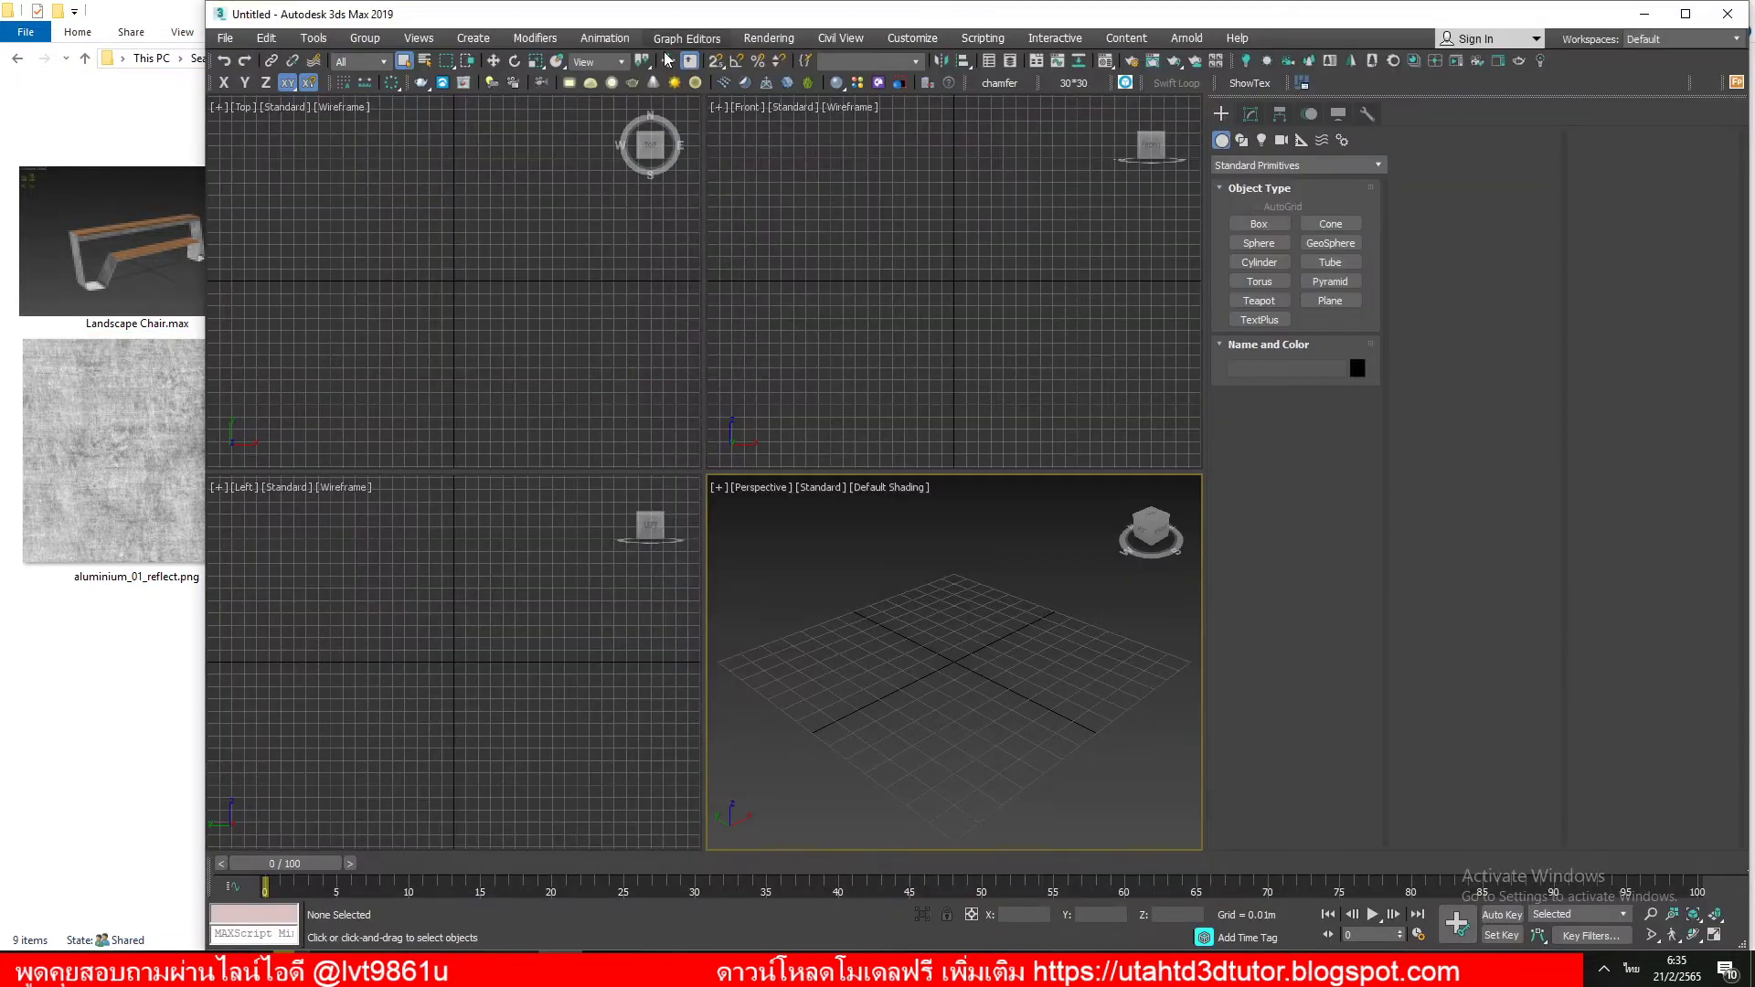
Step: Open Landscape Chair.max from the pasted Landscape path, adopting the file's unit scale and ignoring the missing image
double_click(432, 20)
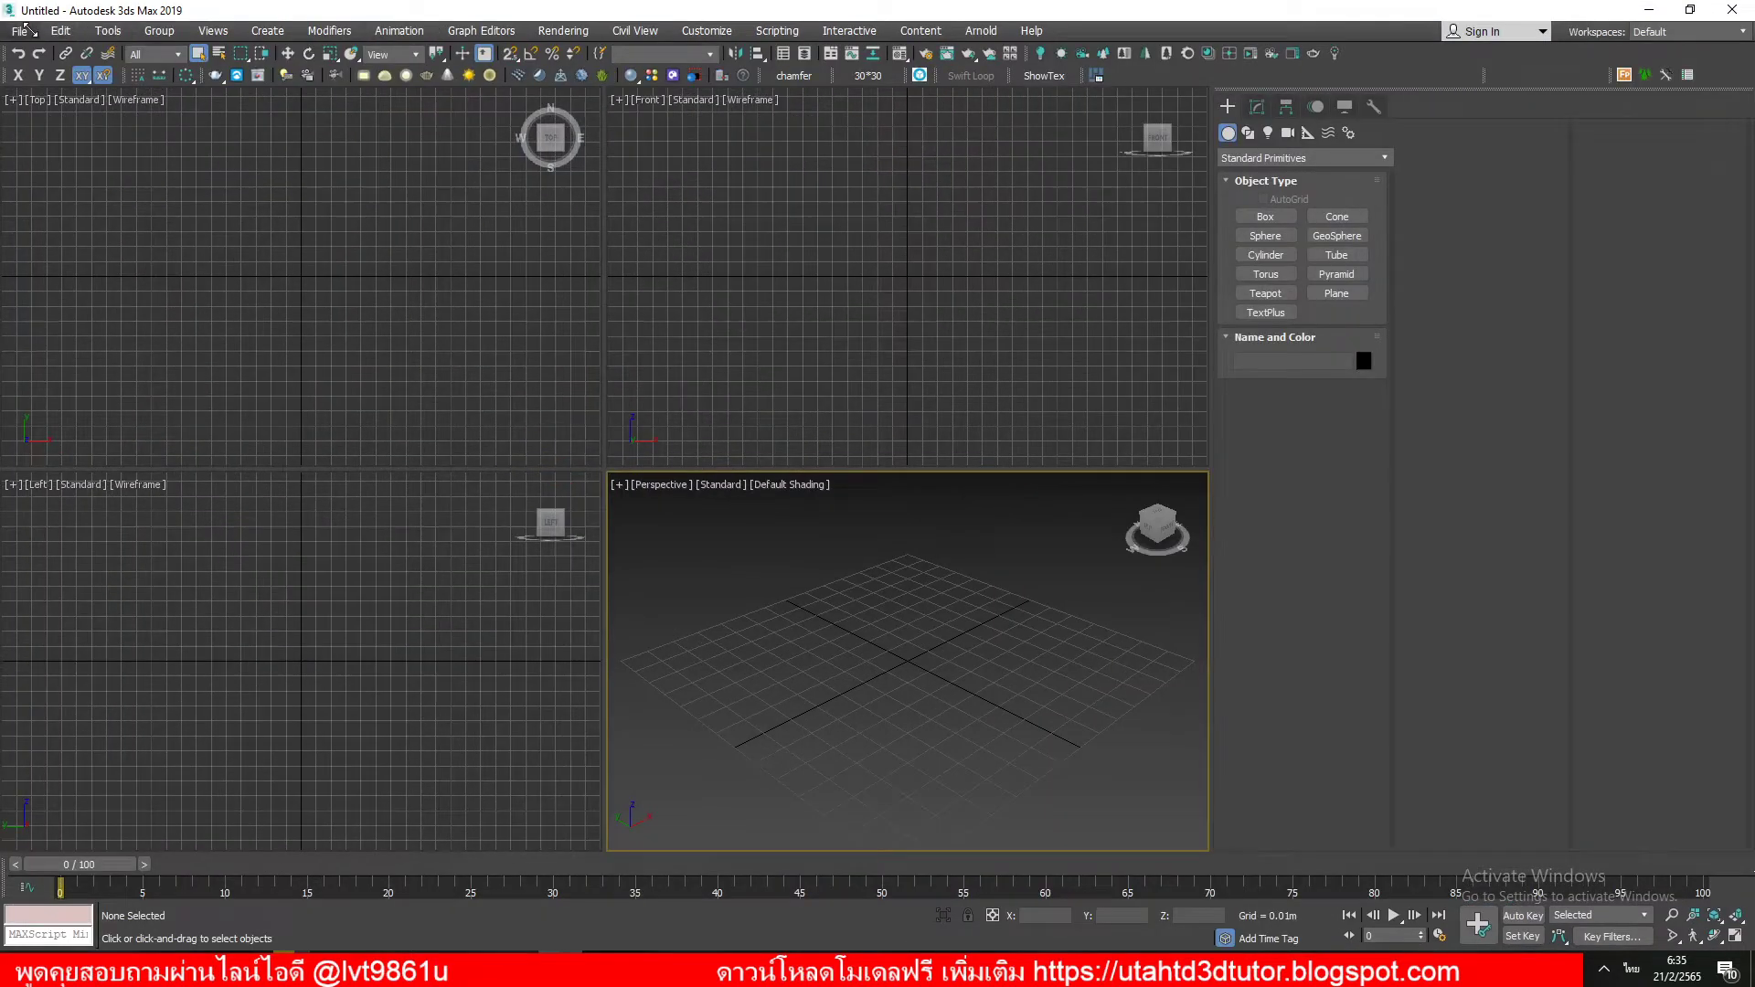
left_click(18, 31)
left_click(37, 106)
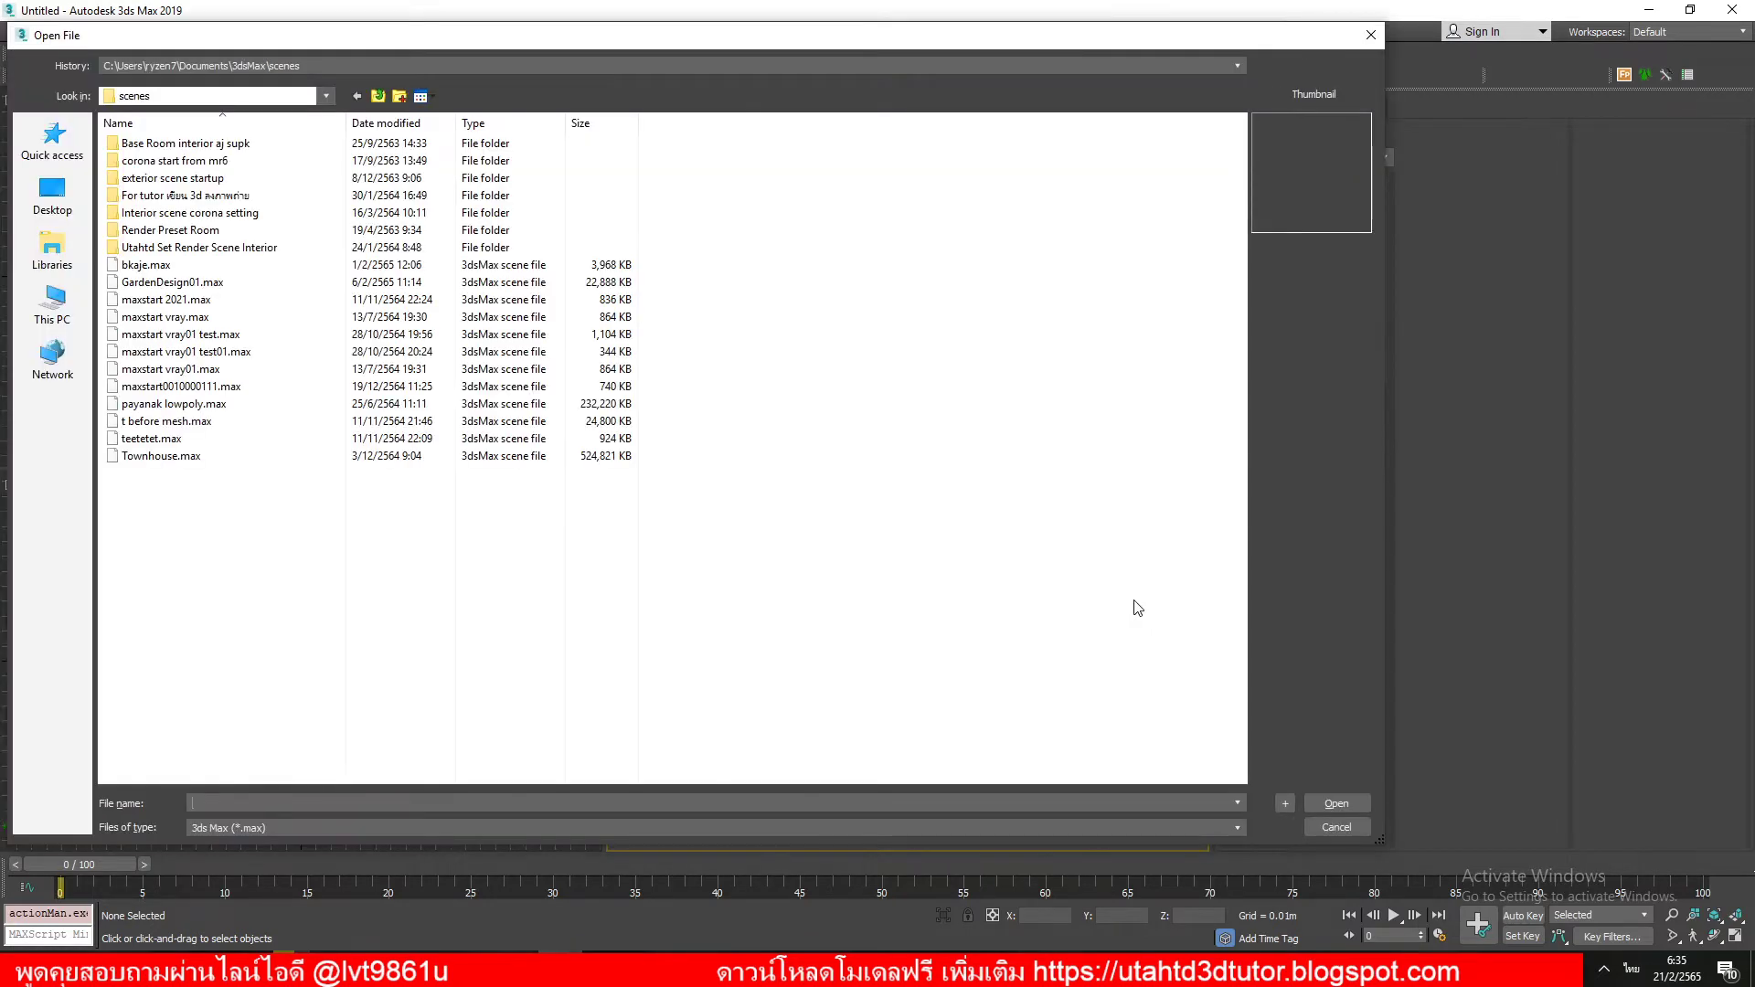
key("ctrl+v")
left_click(1309, 802)
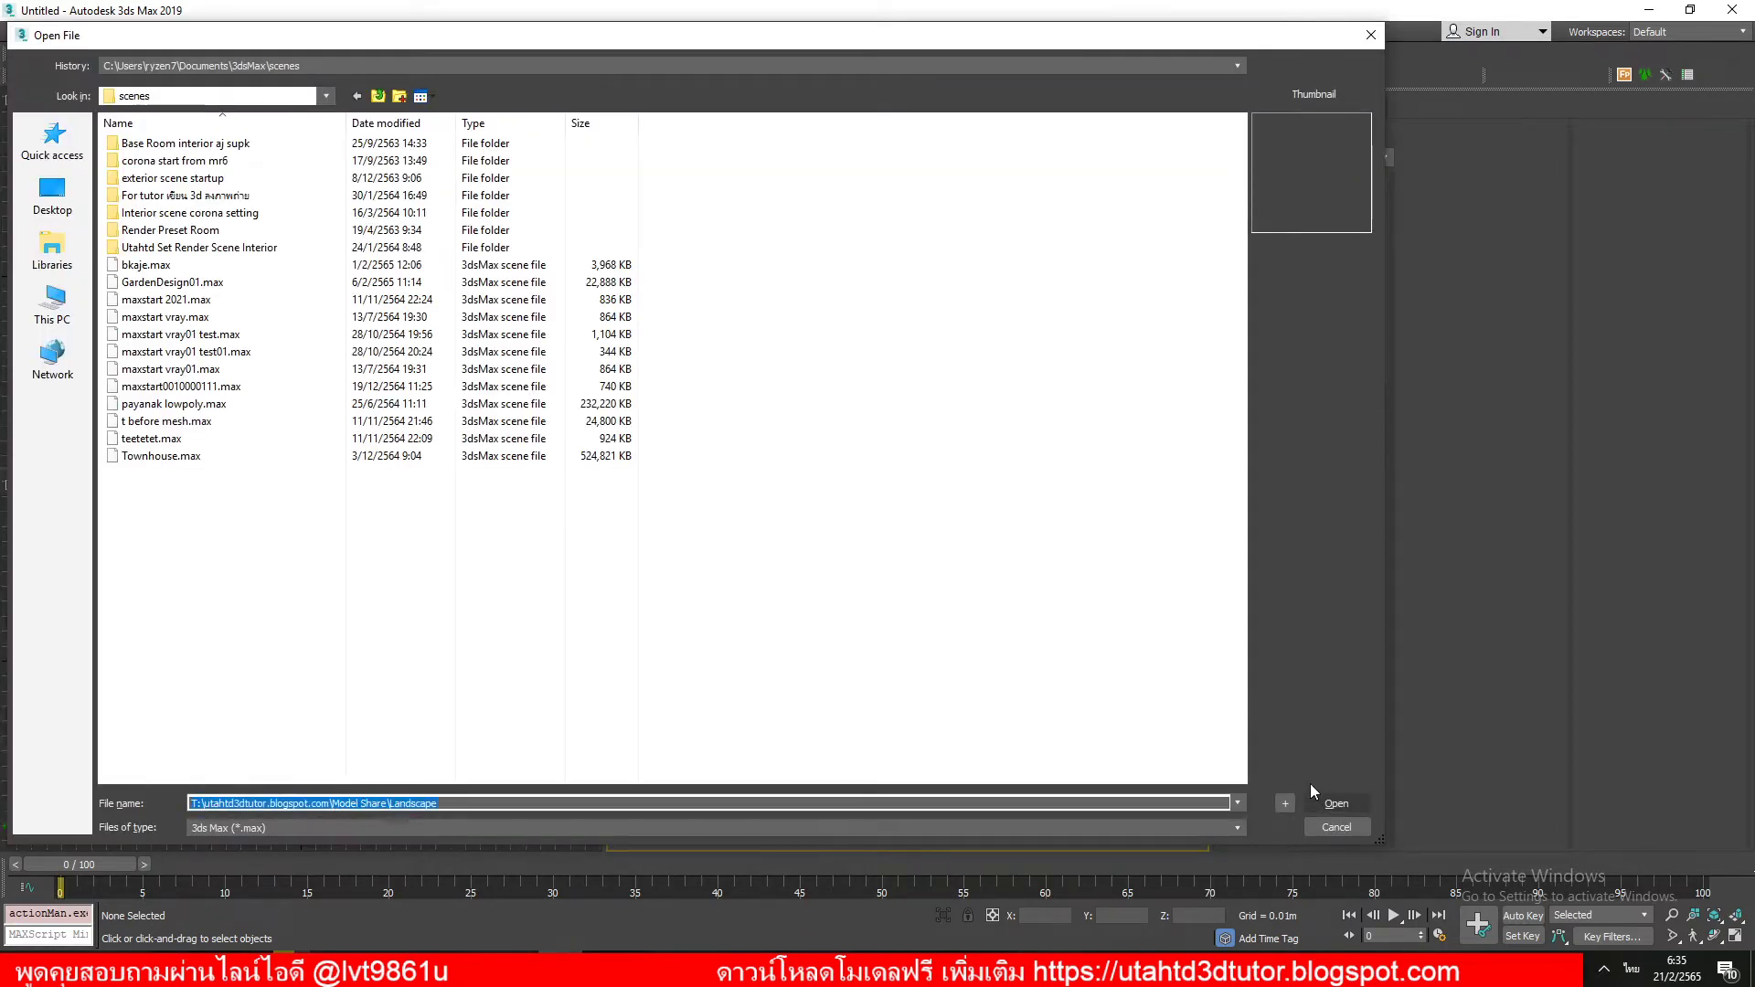
left_click(225, 291)
double_click(226, 290)
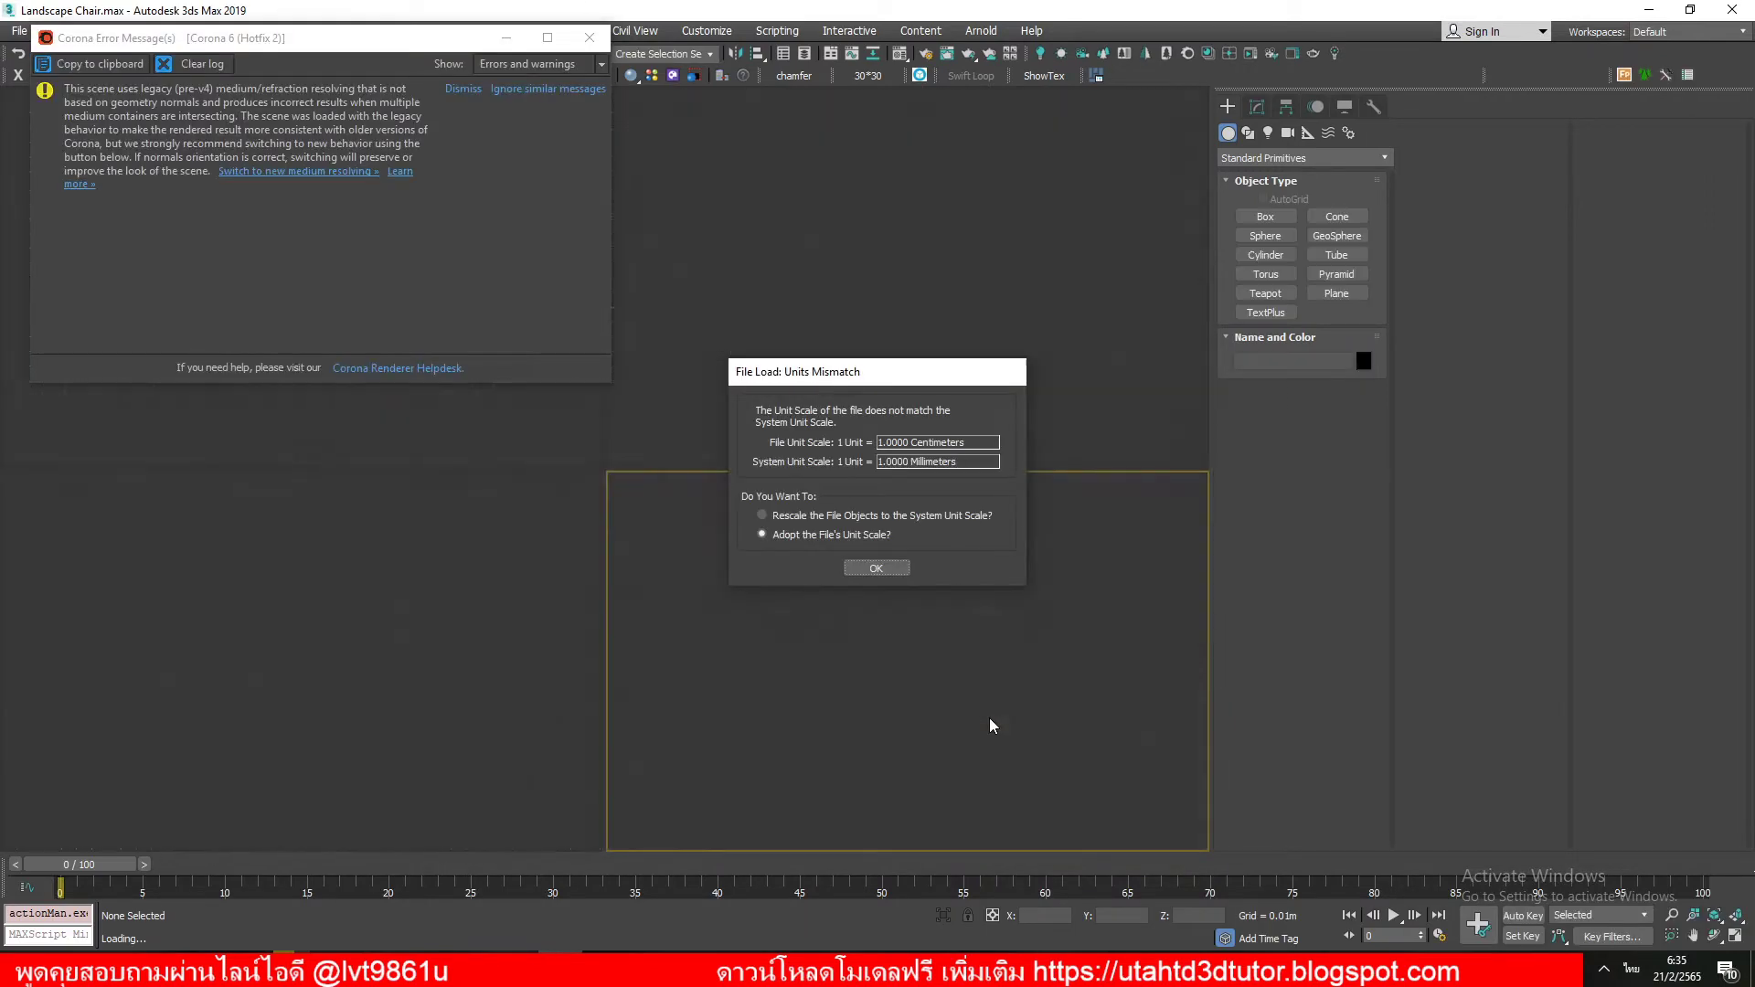
left_click(878, 568)
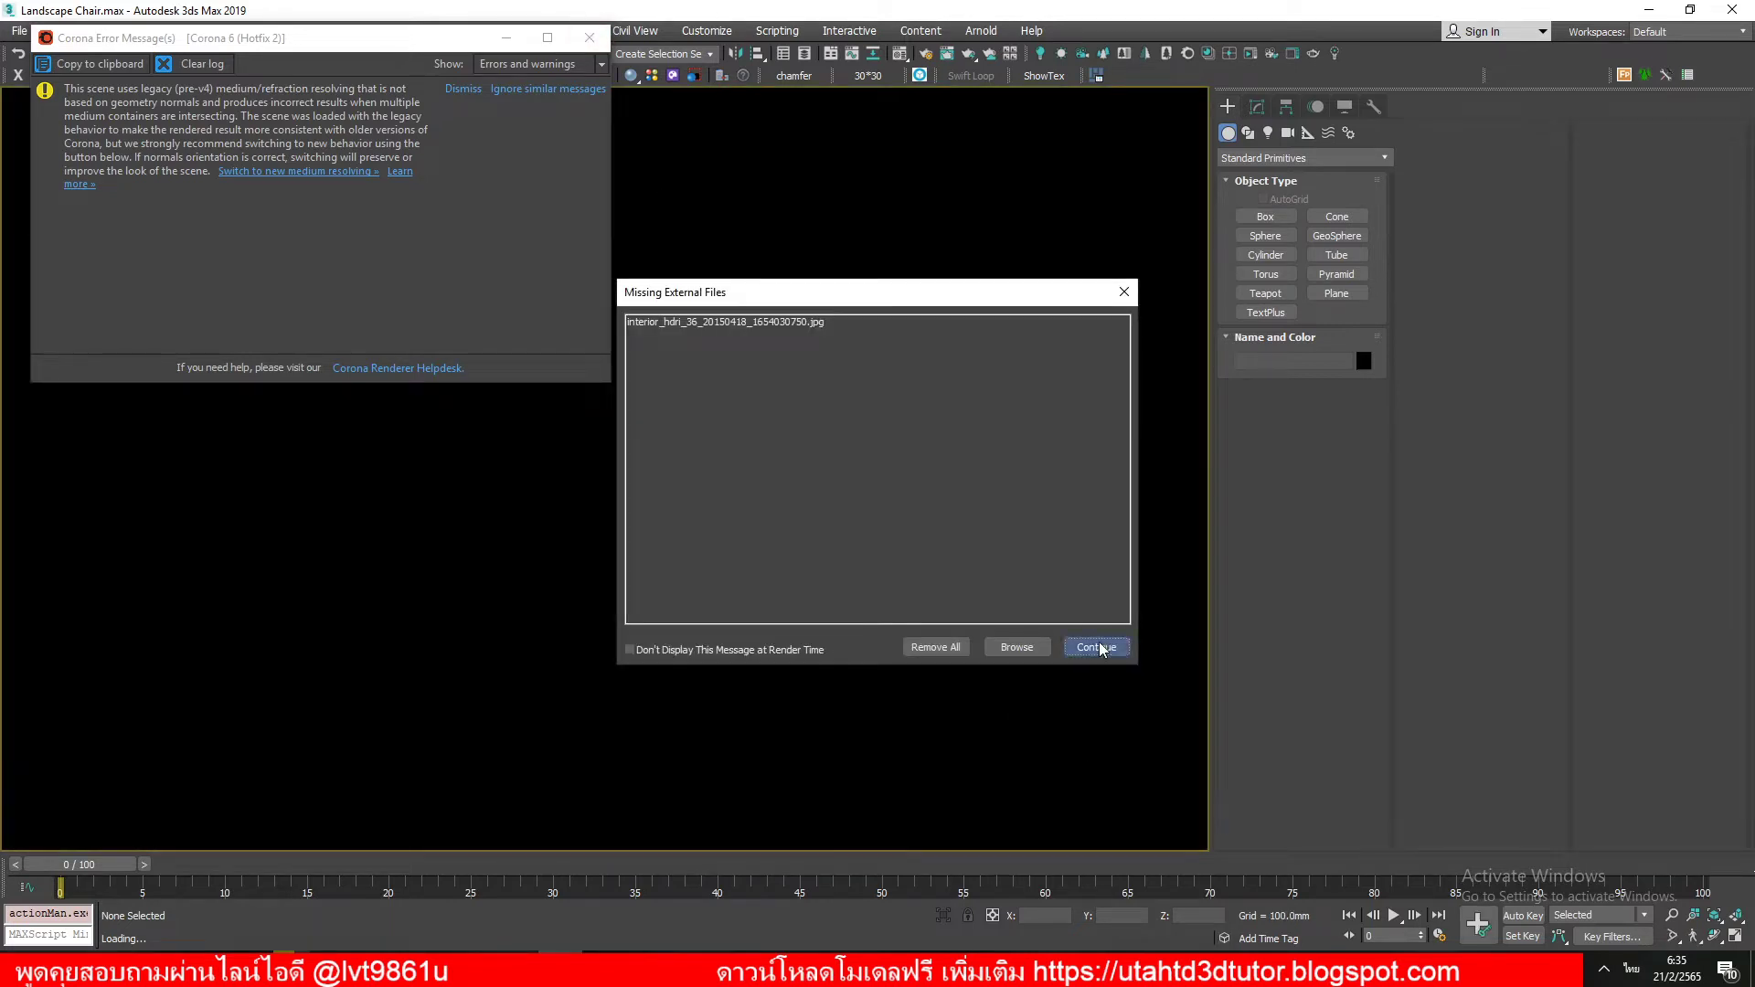
left_click(1097, 648)
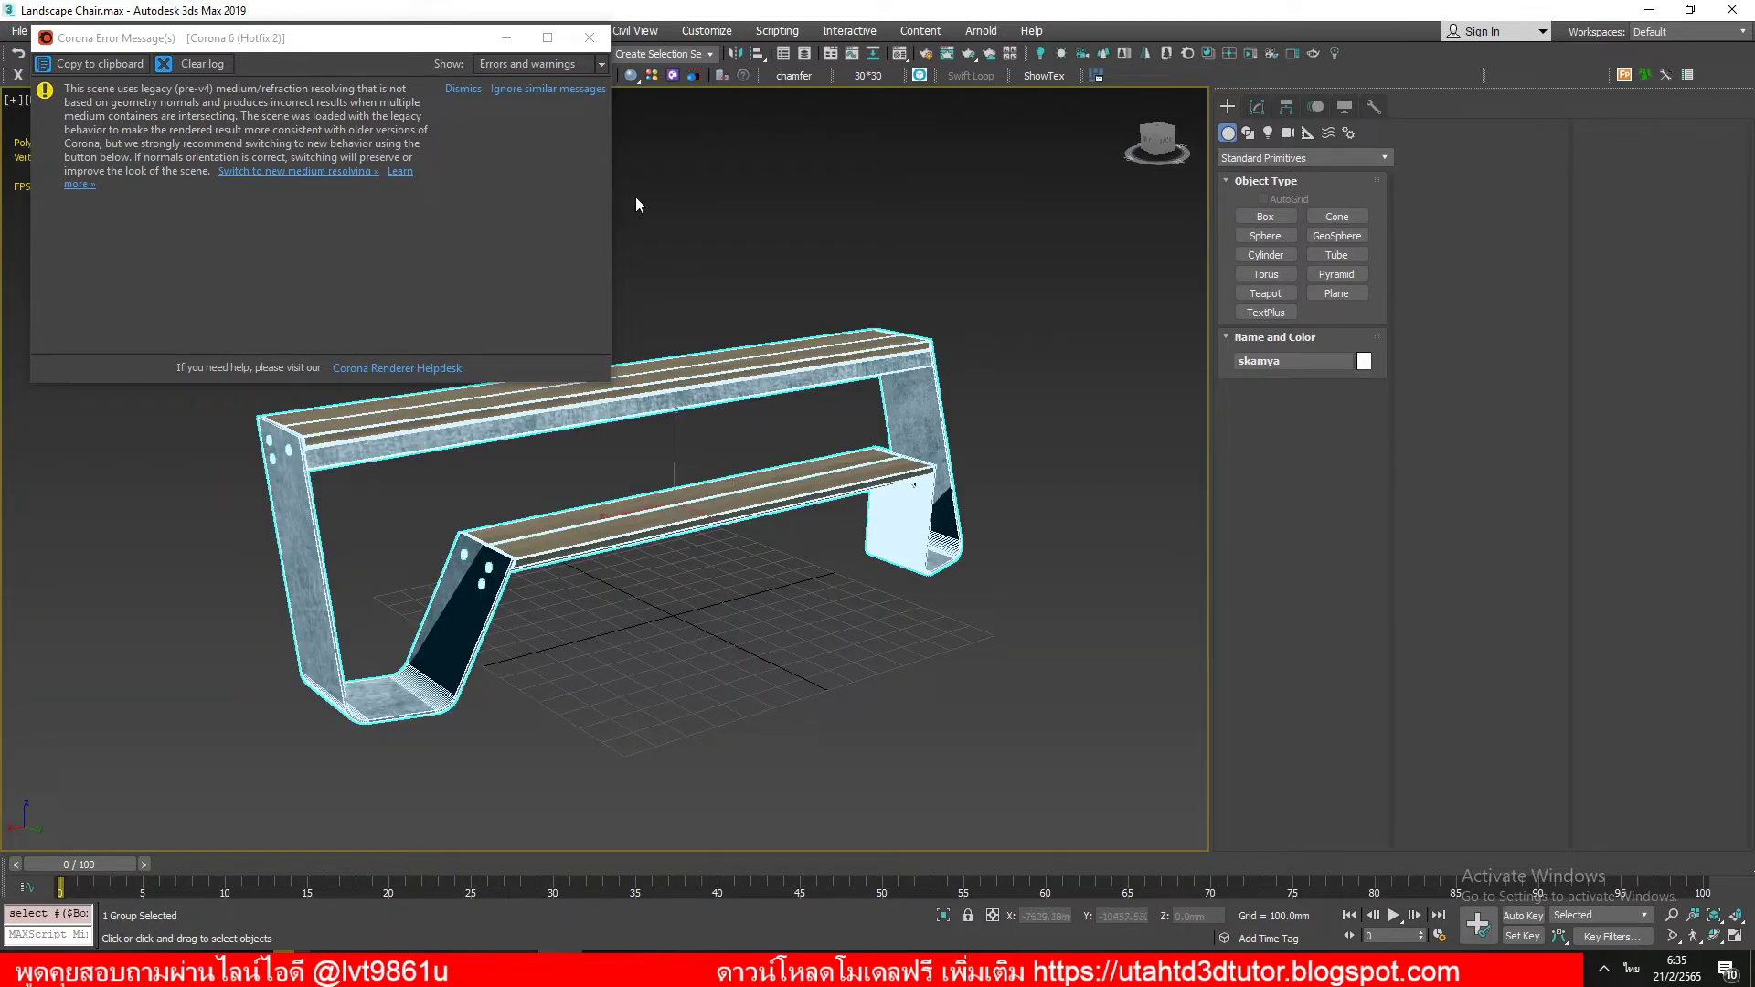
Step: Dismiss the Corona warning and turn on edged faces to inspect the bench group
left_click(590, 38)
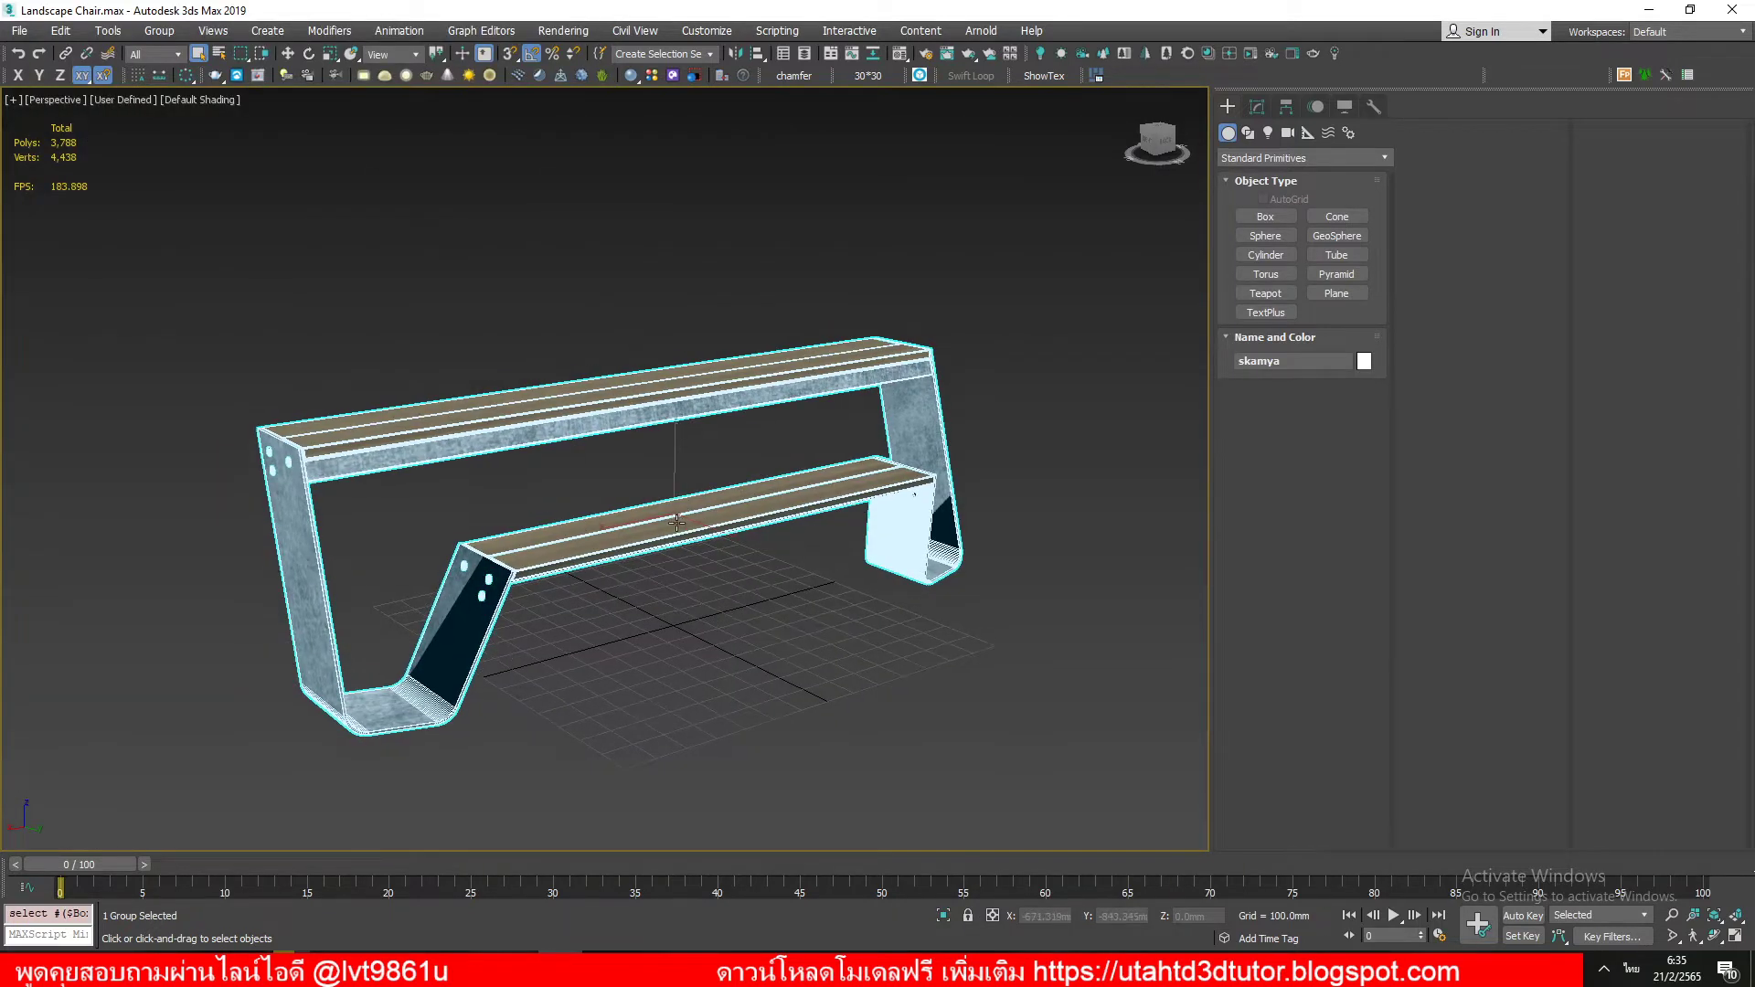
middle_click_drag(684, 520, 697, 522)
left_click(706, 592)
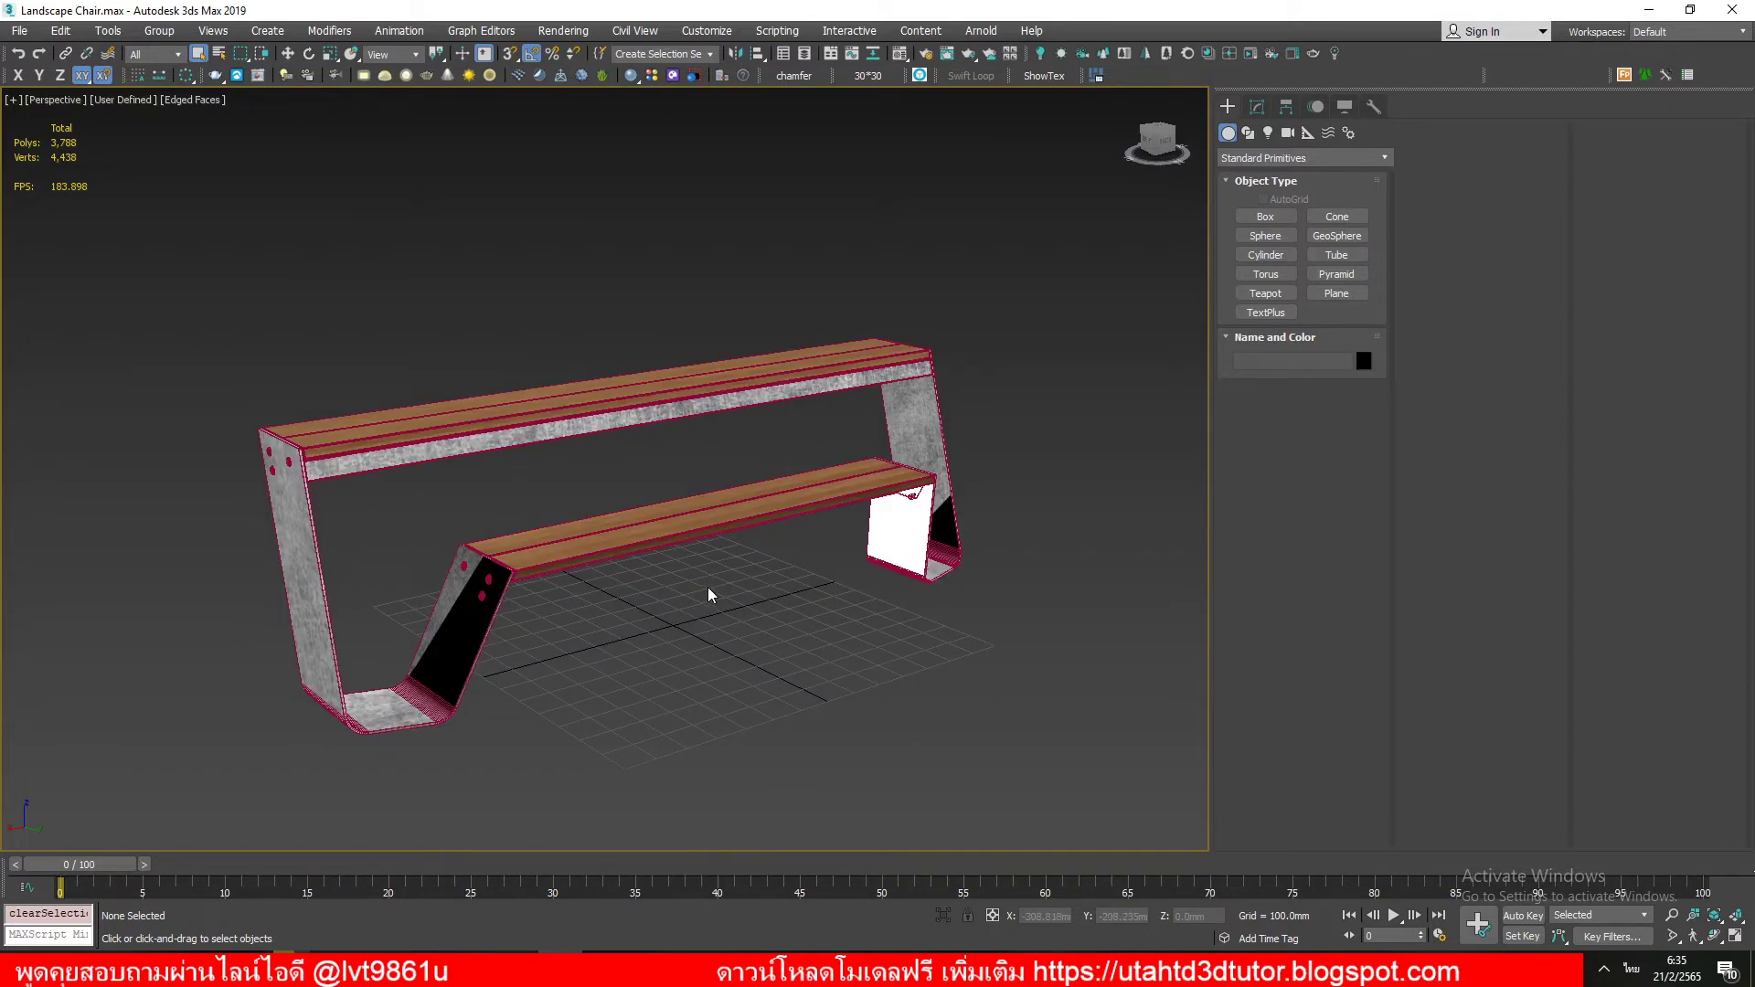
key("F4")
left_click(441, 608)
scroll(442, 609, "up", 5)
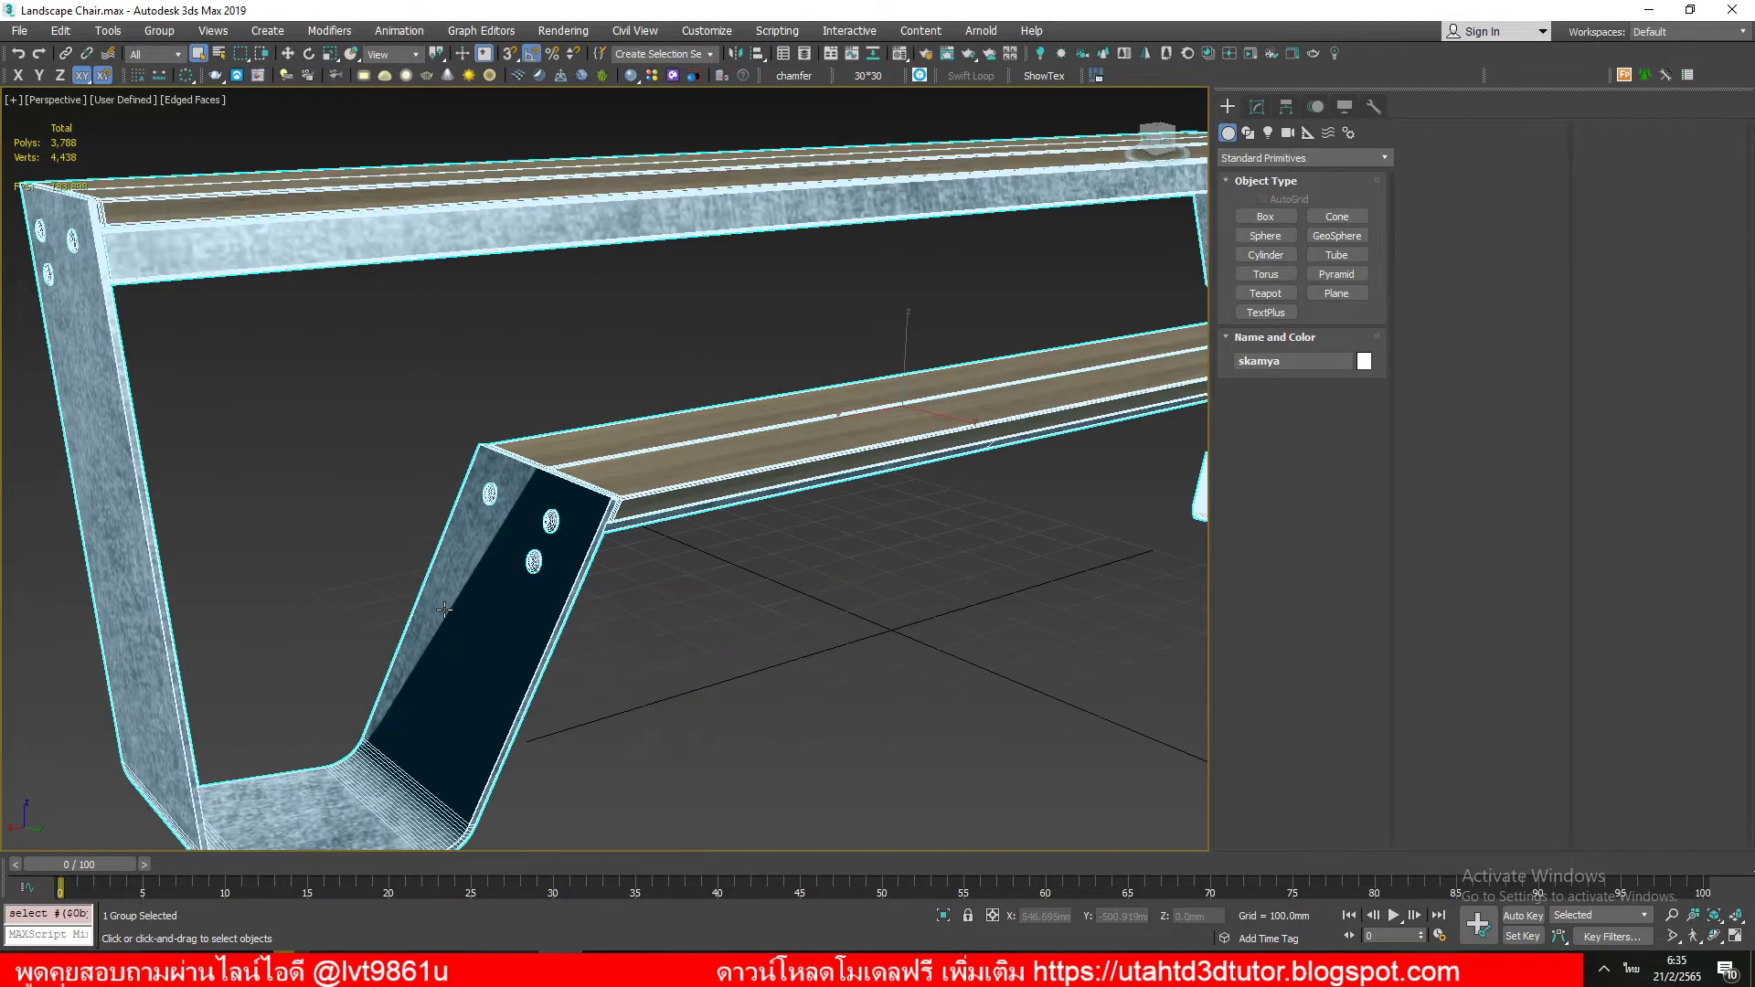
middle_click_drag(445, 608, 487, 596)
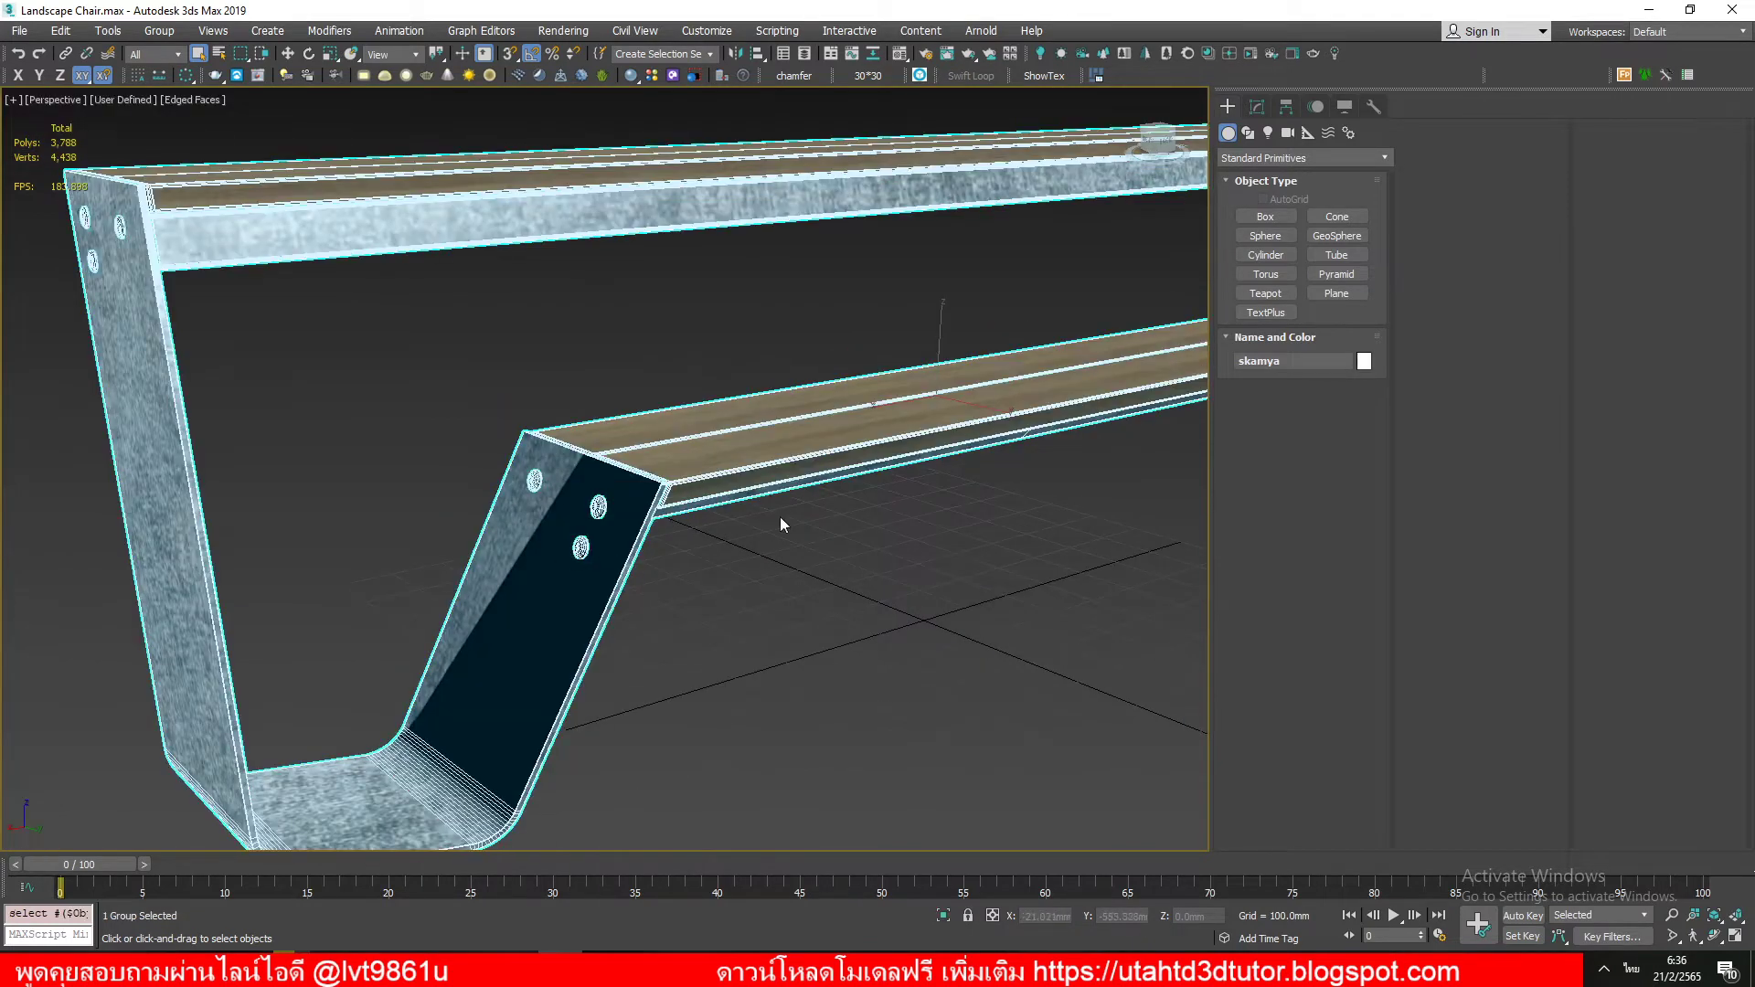
left_click(1257, 107)
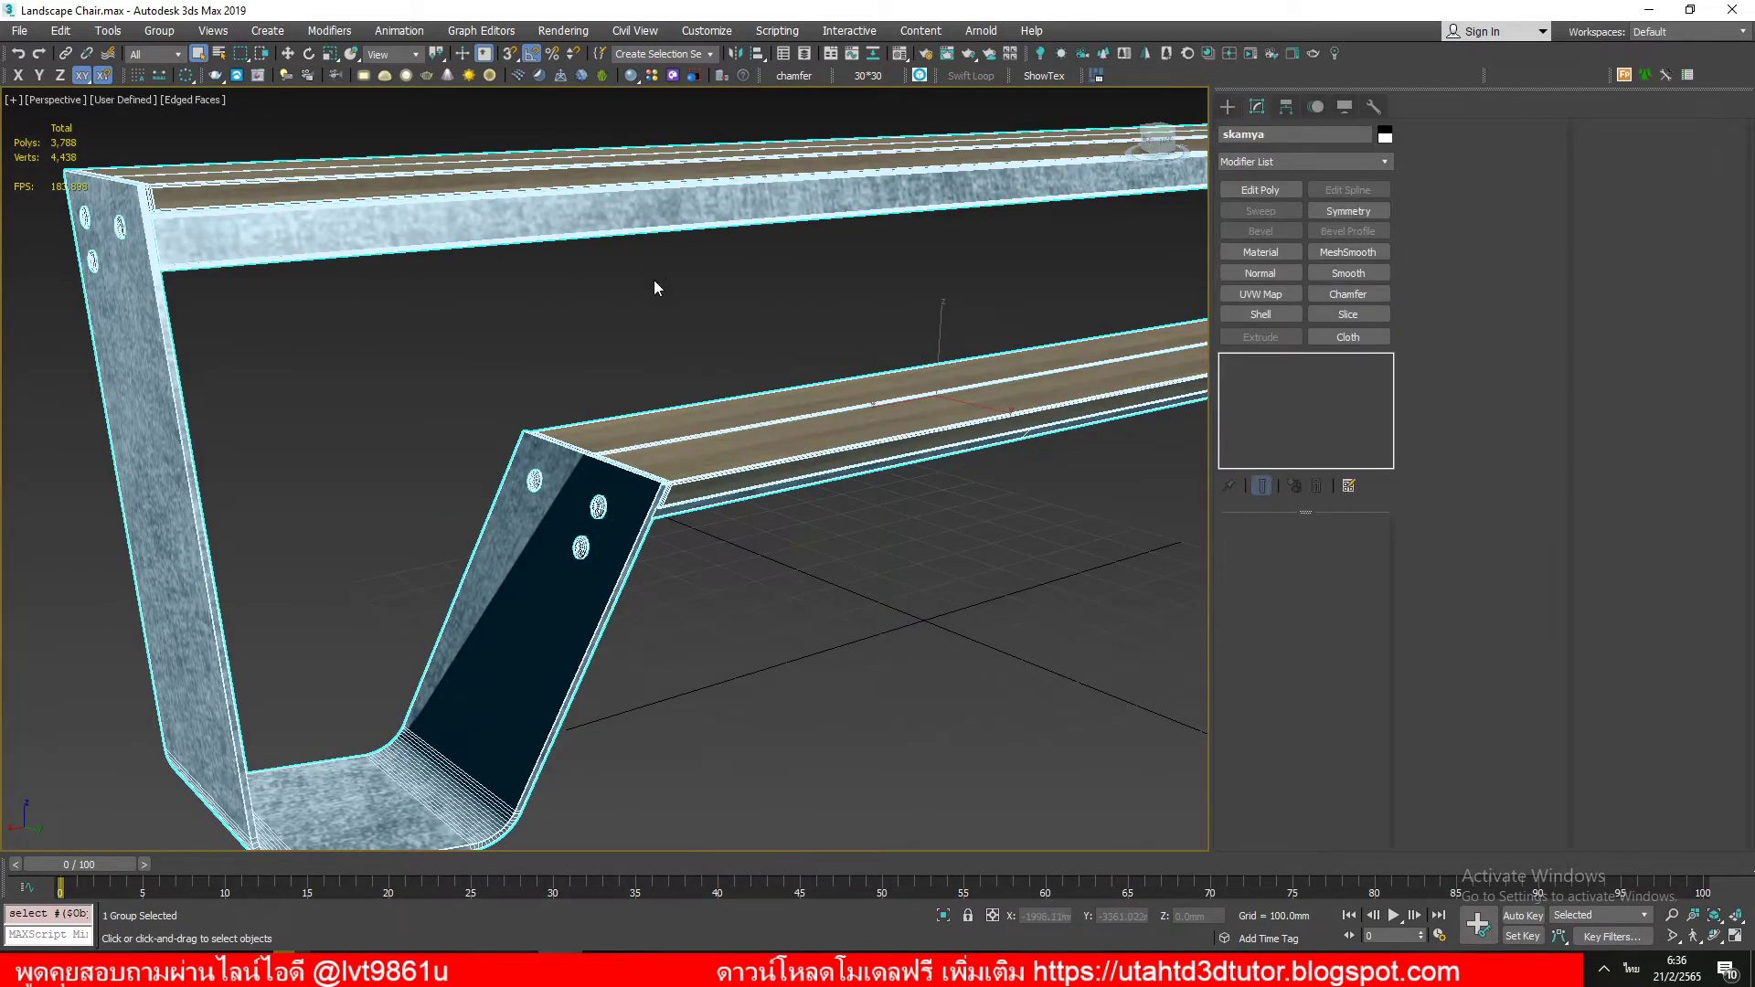
Step: Open the bench group and select its metal leg piece
left_click(159, 30)
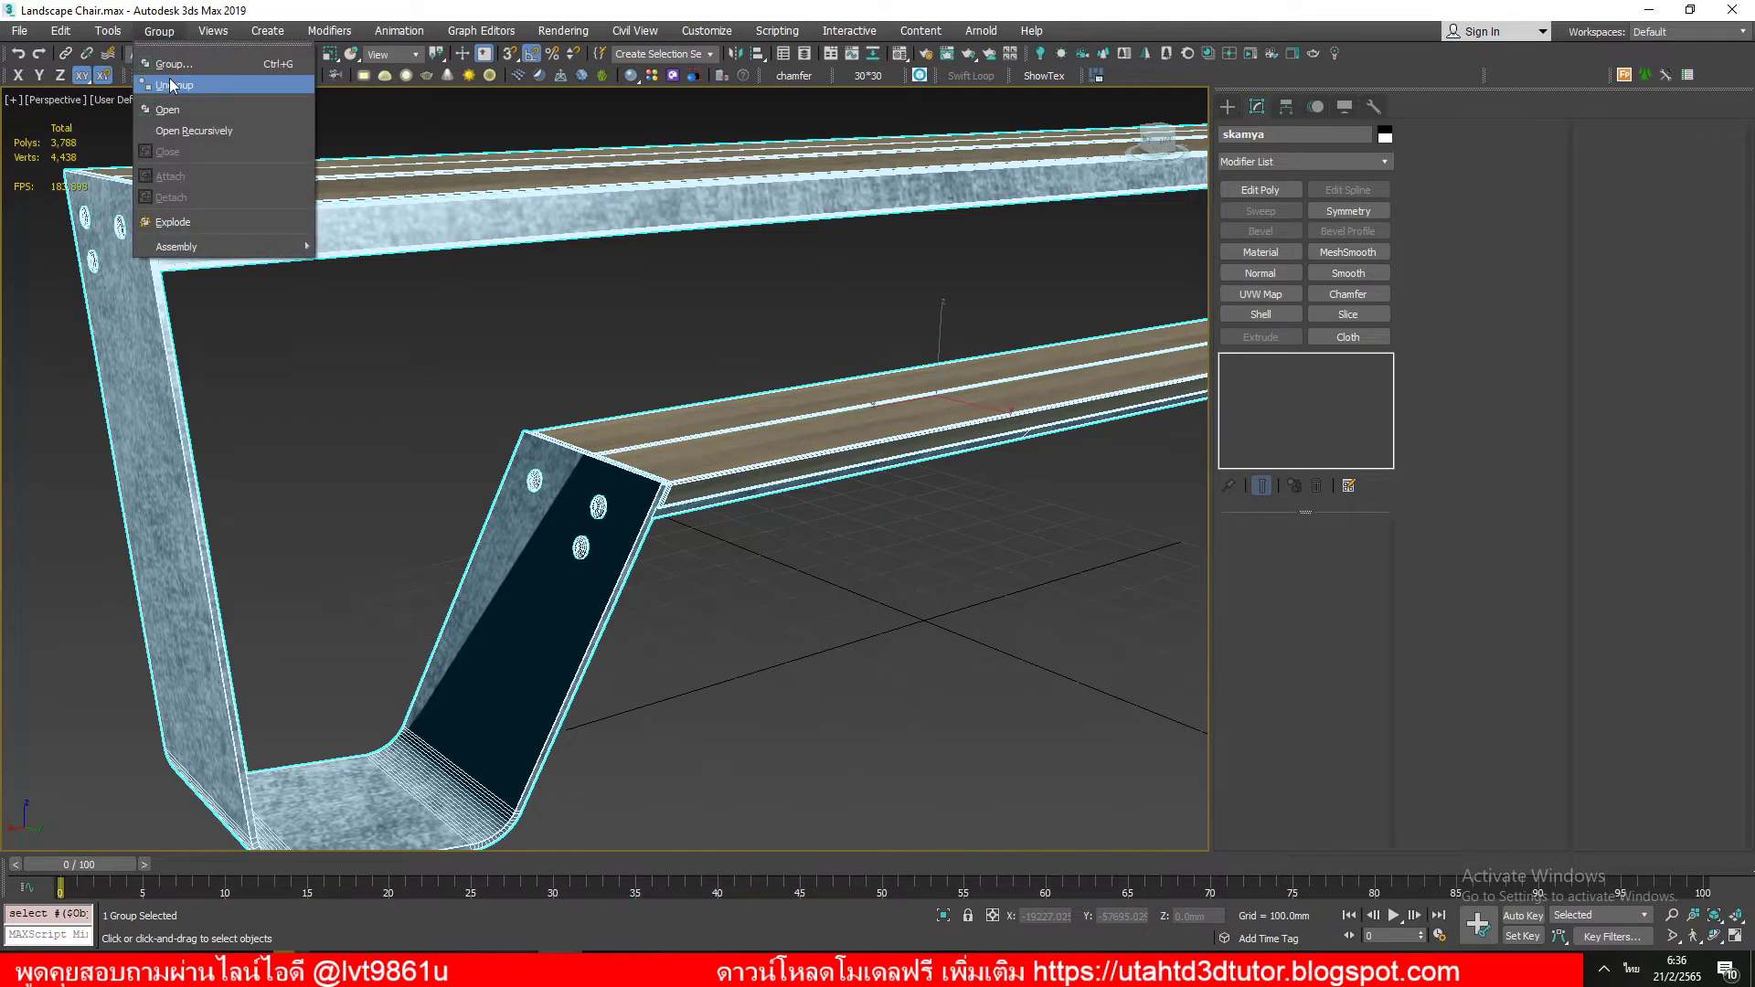
left_click(759, 689)
left_click(557, 656)
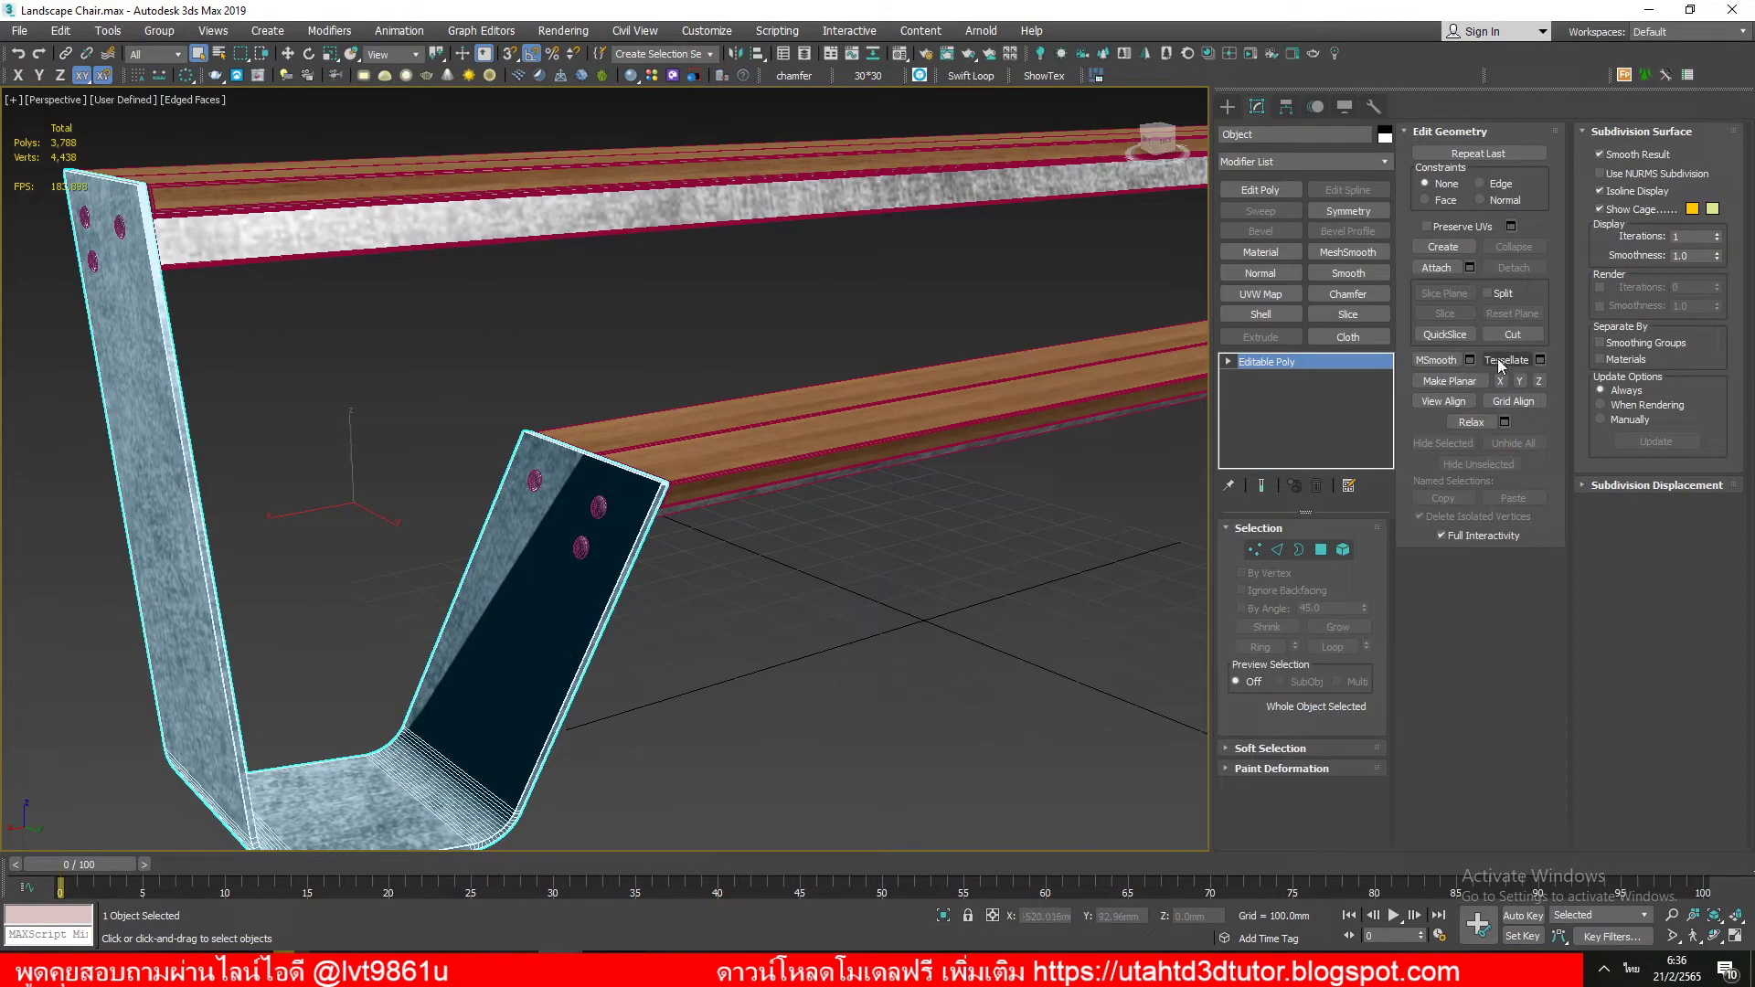
left_click(836, 663)
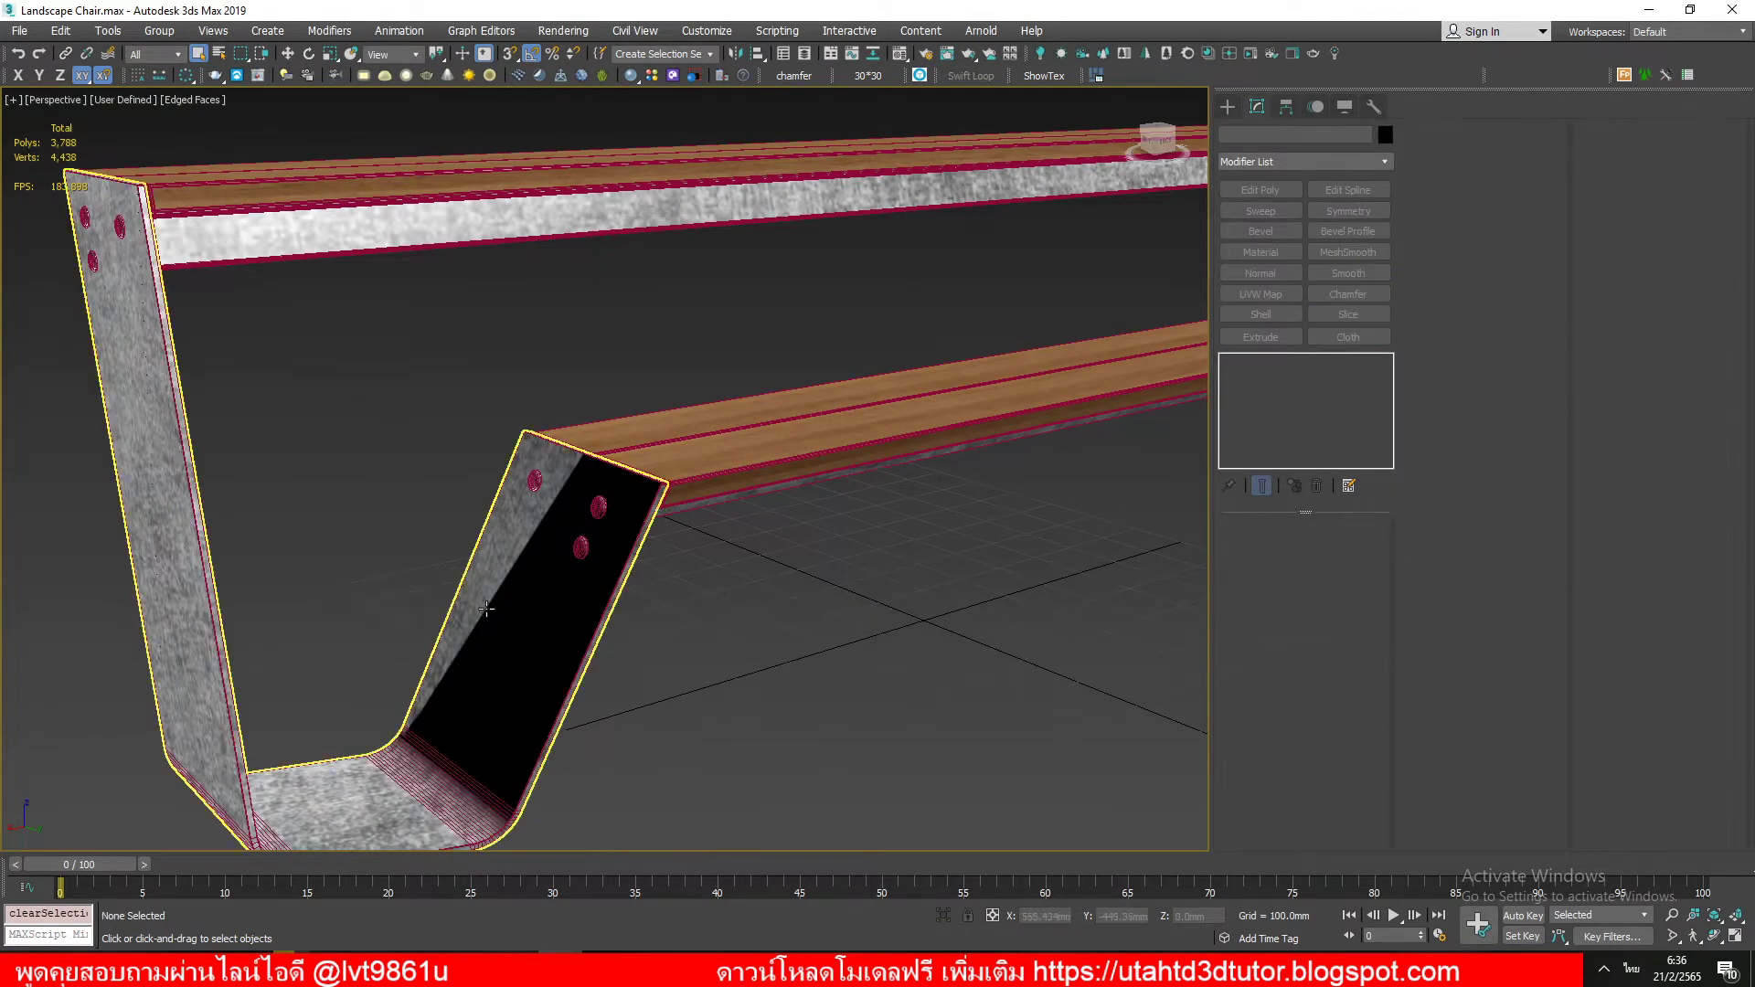
scroll(548, 619, "up", 3)
scroll(544, 613, "down", 2)
scroll(538, 608, "down", 3)
left_click(529, 612)
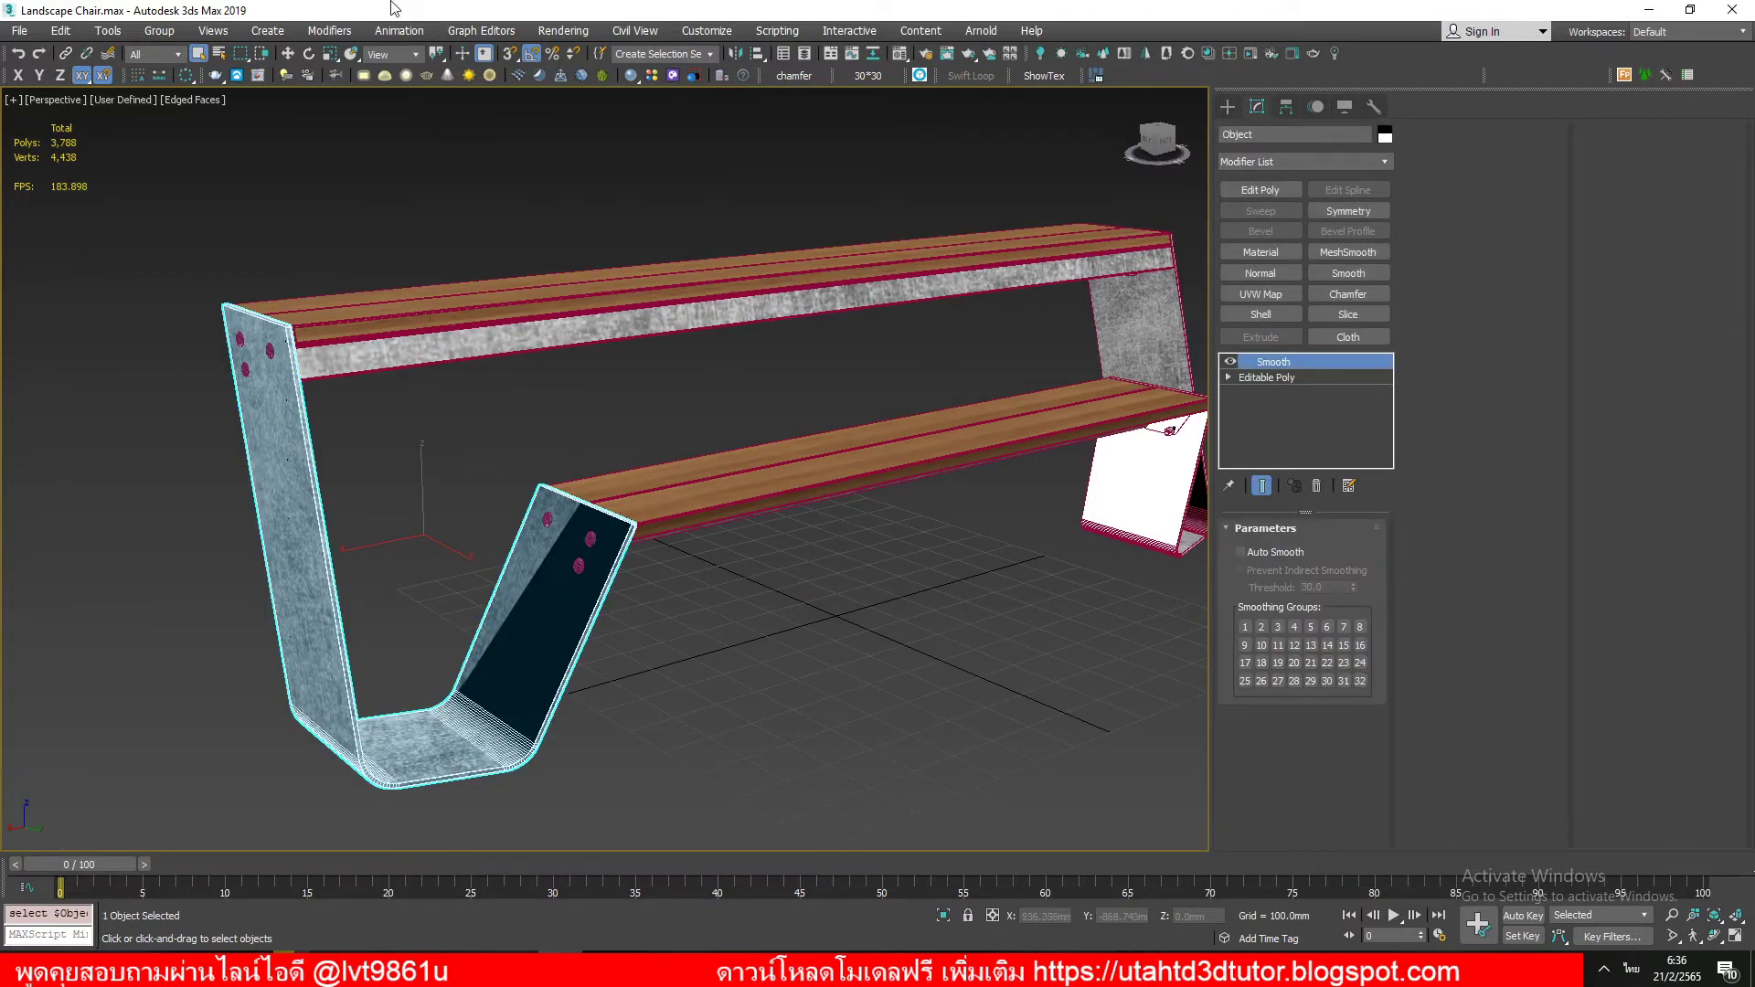
Step: Turn off viewport shadows and ambient occlusion
left_click(182, 100)
left_click(147, 107)
mouse_move(228, 245)
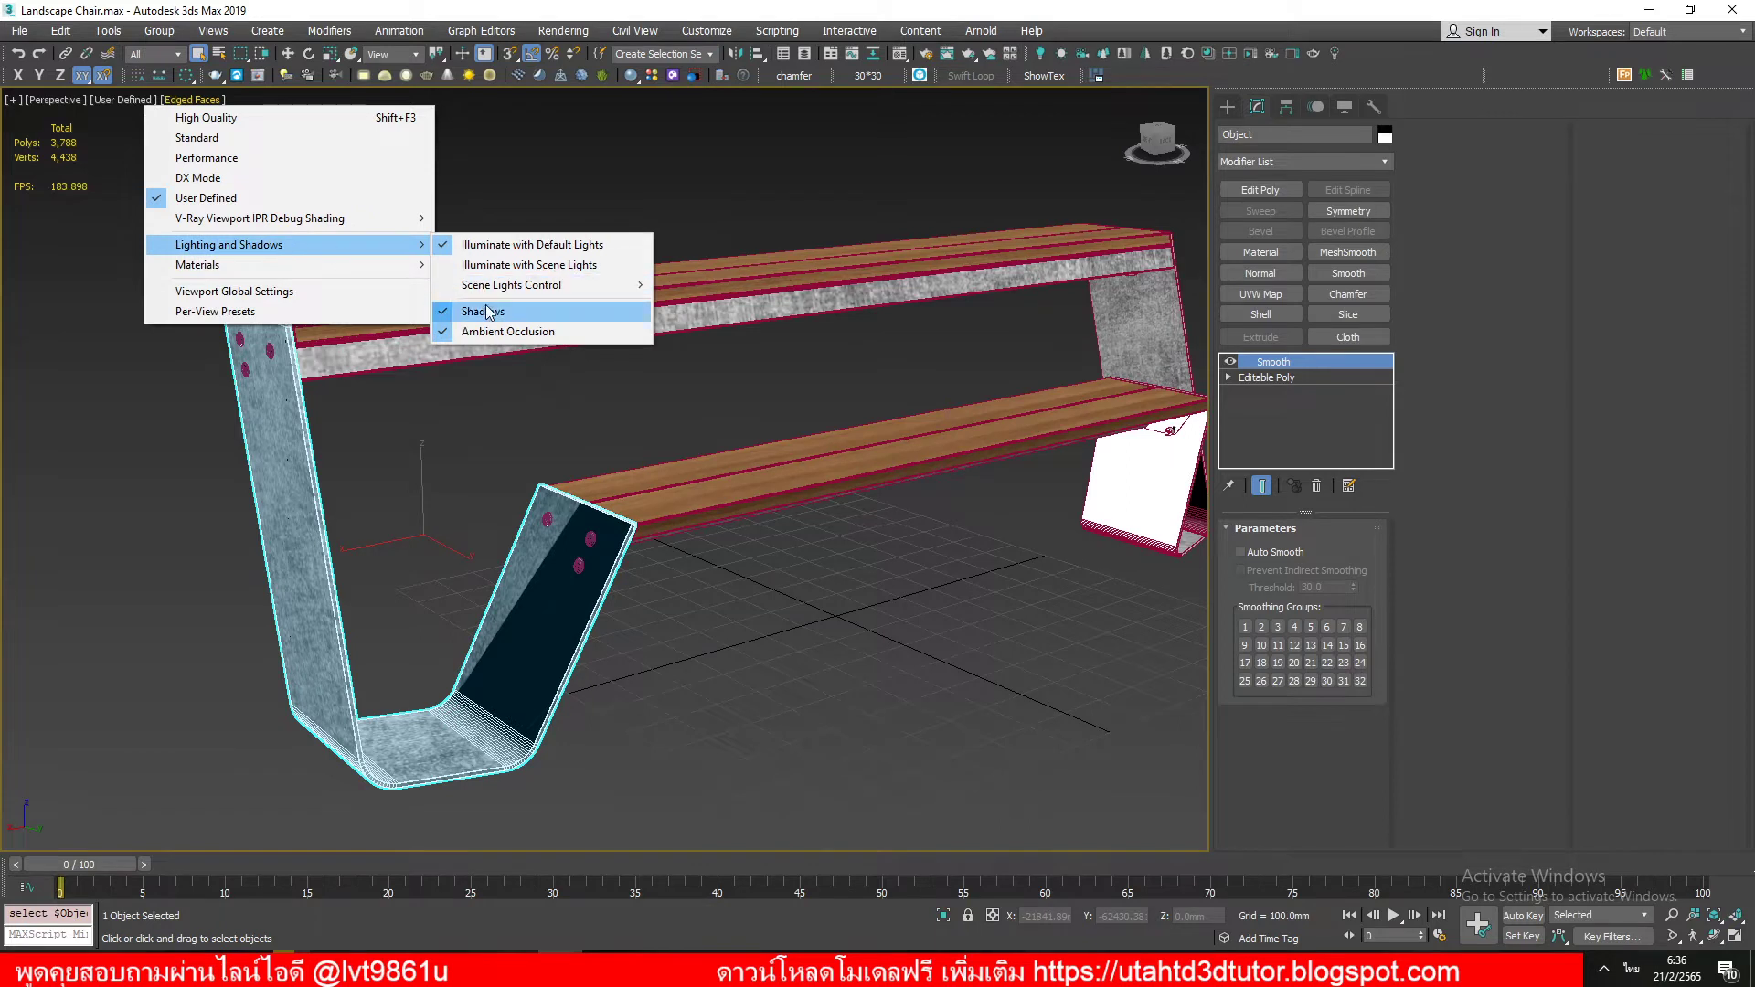
left_click(483, 311)
left_click(125, 99)
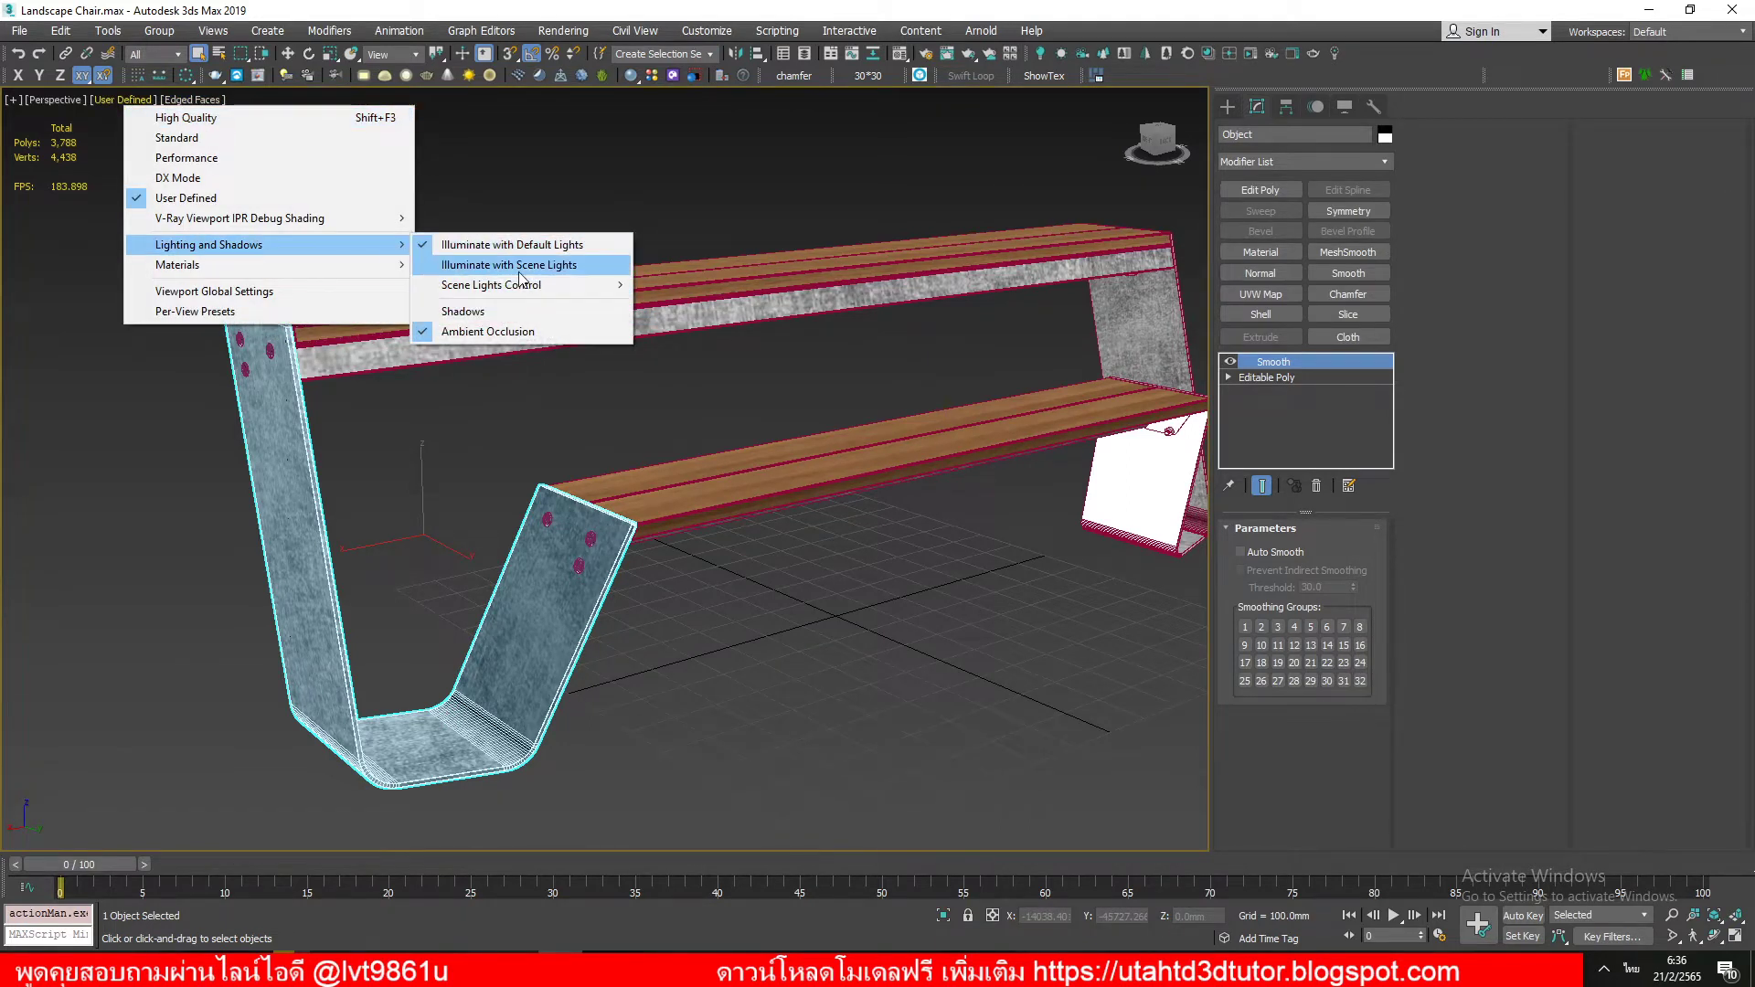
left_click(464, 341)
scroll(771, 657, "down", 2)
scroll(870, 607, "down", 2)
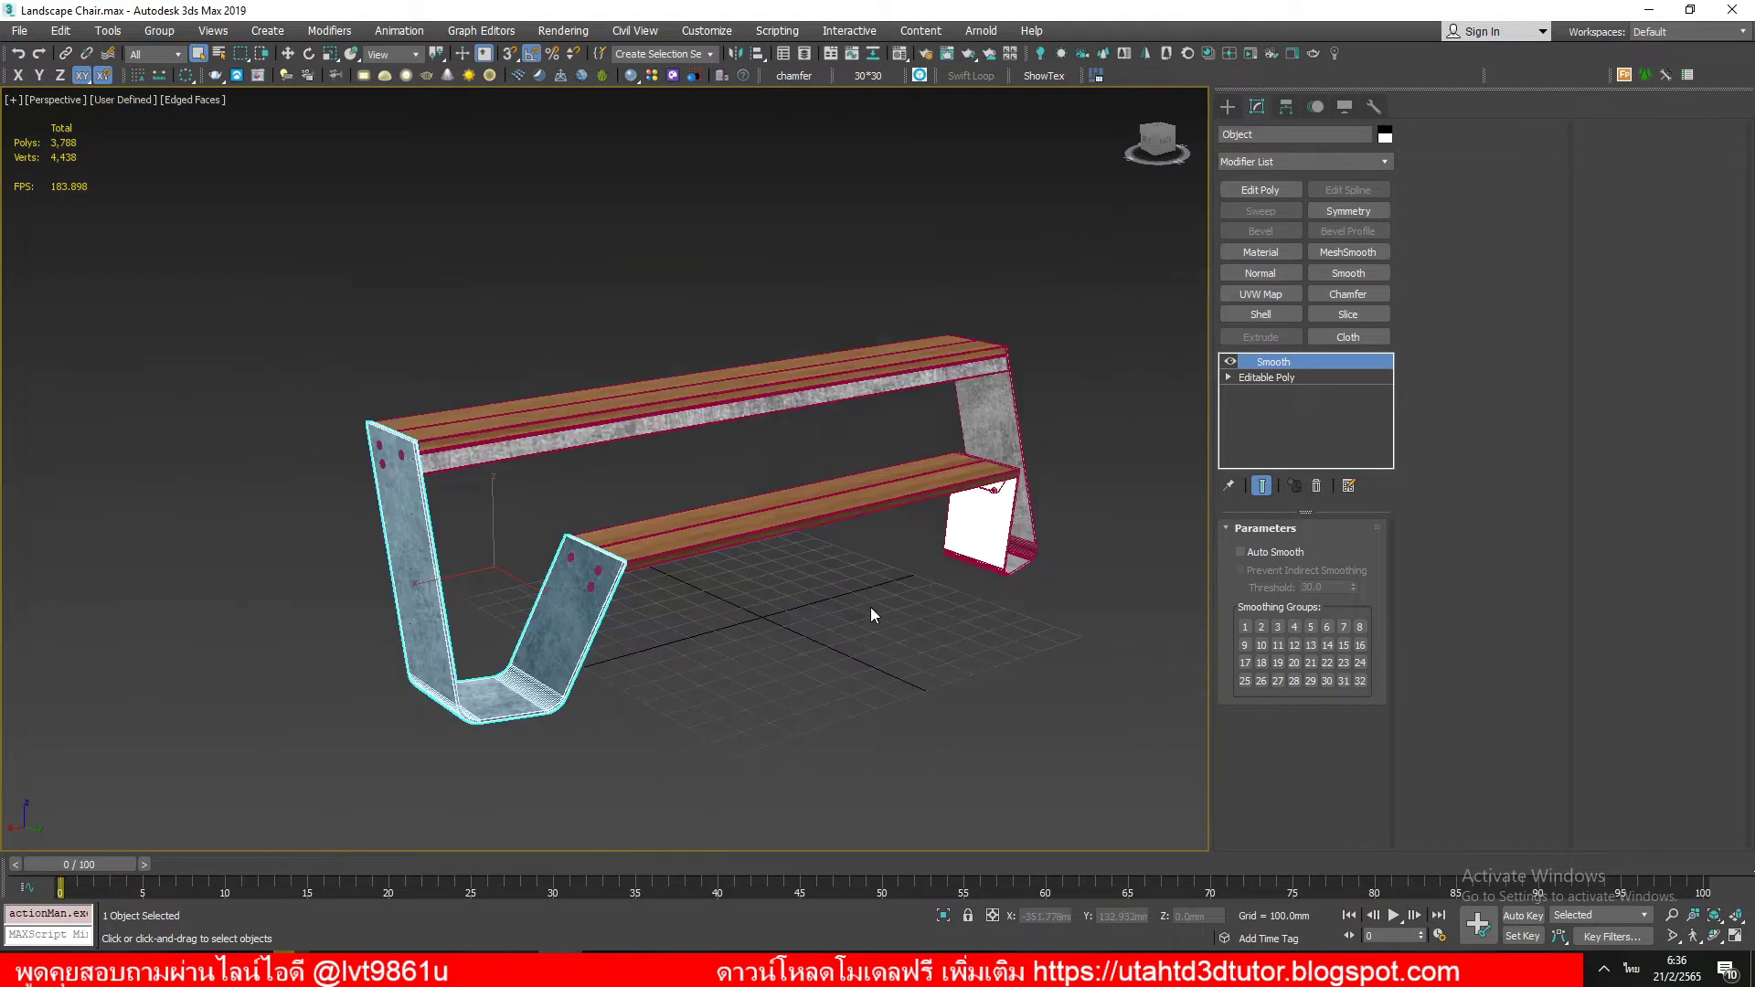
mouse_move(870, 607)
middle_mouse_down()
mouse_move(871, 634)
mouse_move(945, 628)
mouse_move(903, 631)
middle_mouse_up()
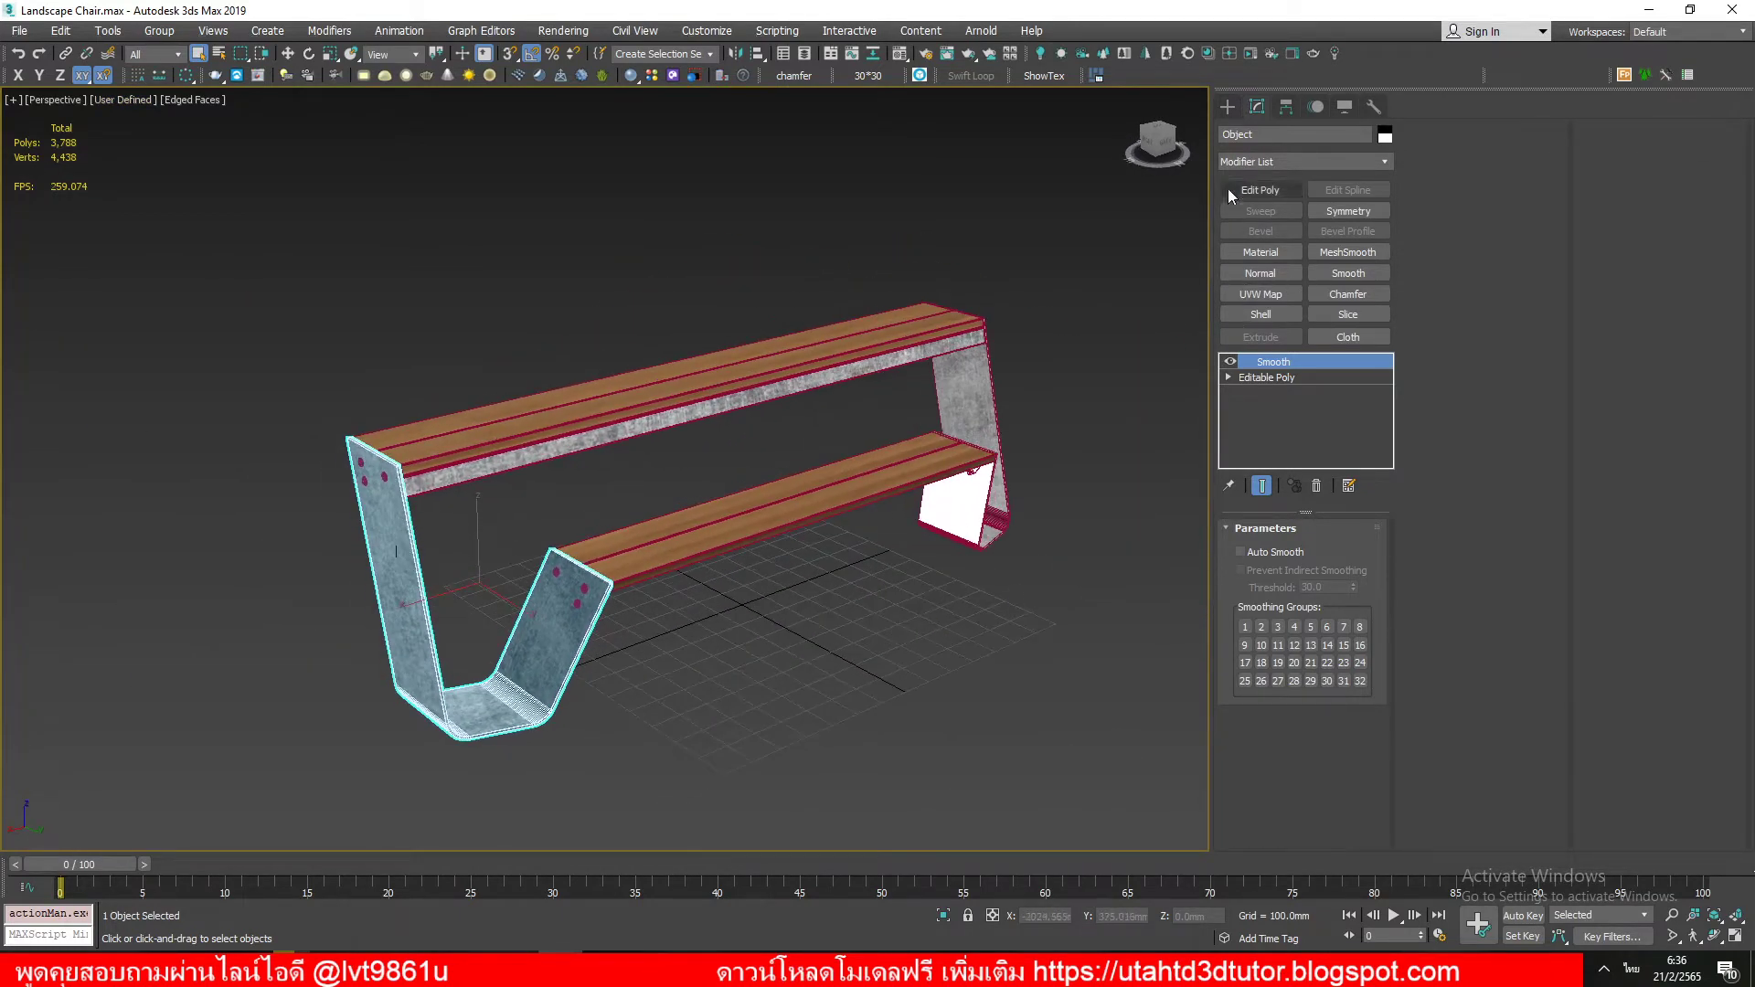
Step: Frame the whole bench and pick the Box tool from Standard Primitives
scroll(736, 578, "down", 4)
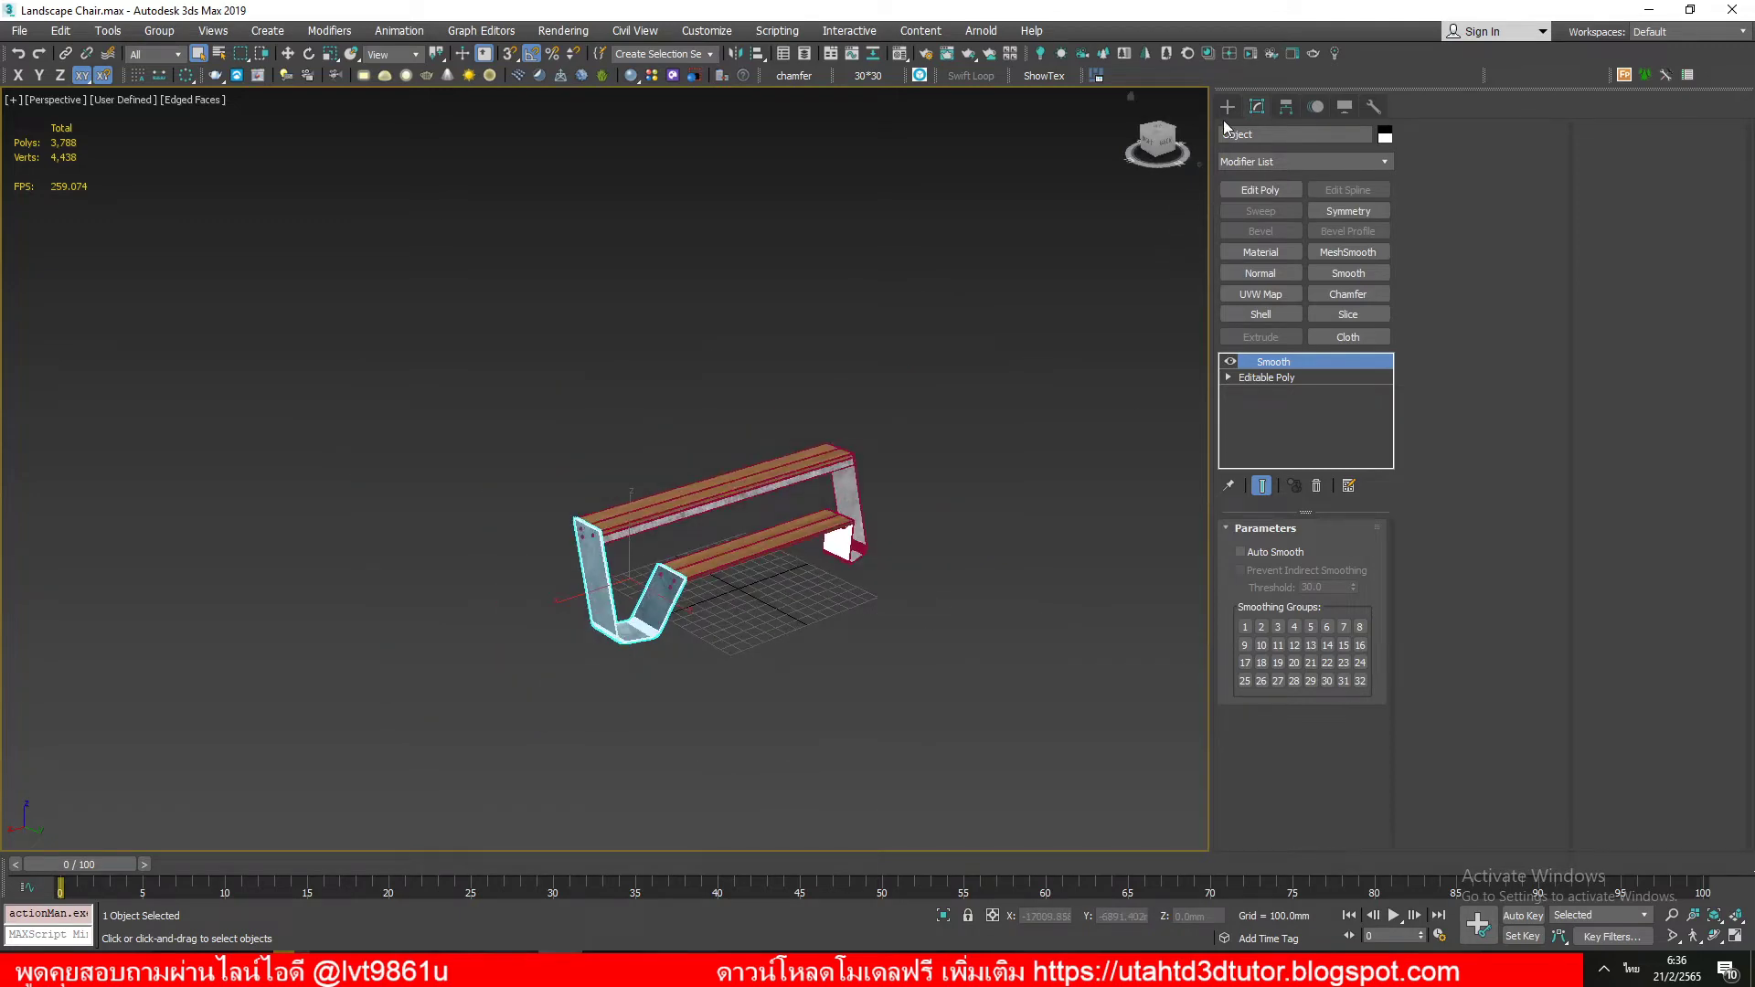
scroll(630, 462, "up", 1)
scroll(640, 476, "up", 2)
scroll(646, 463, "up", 2)
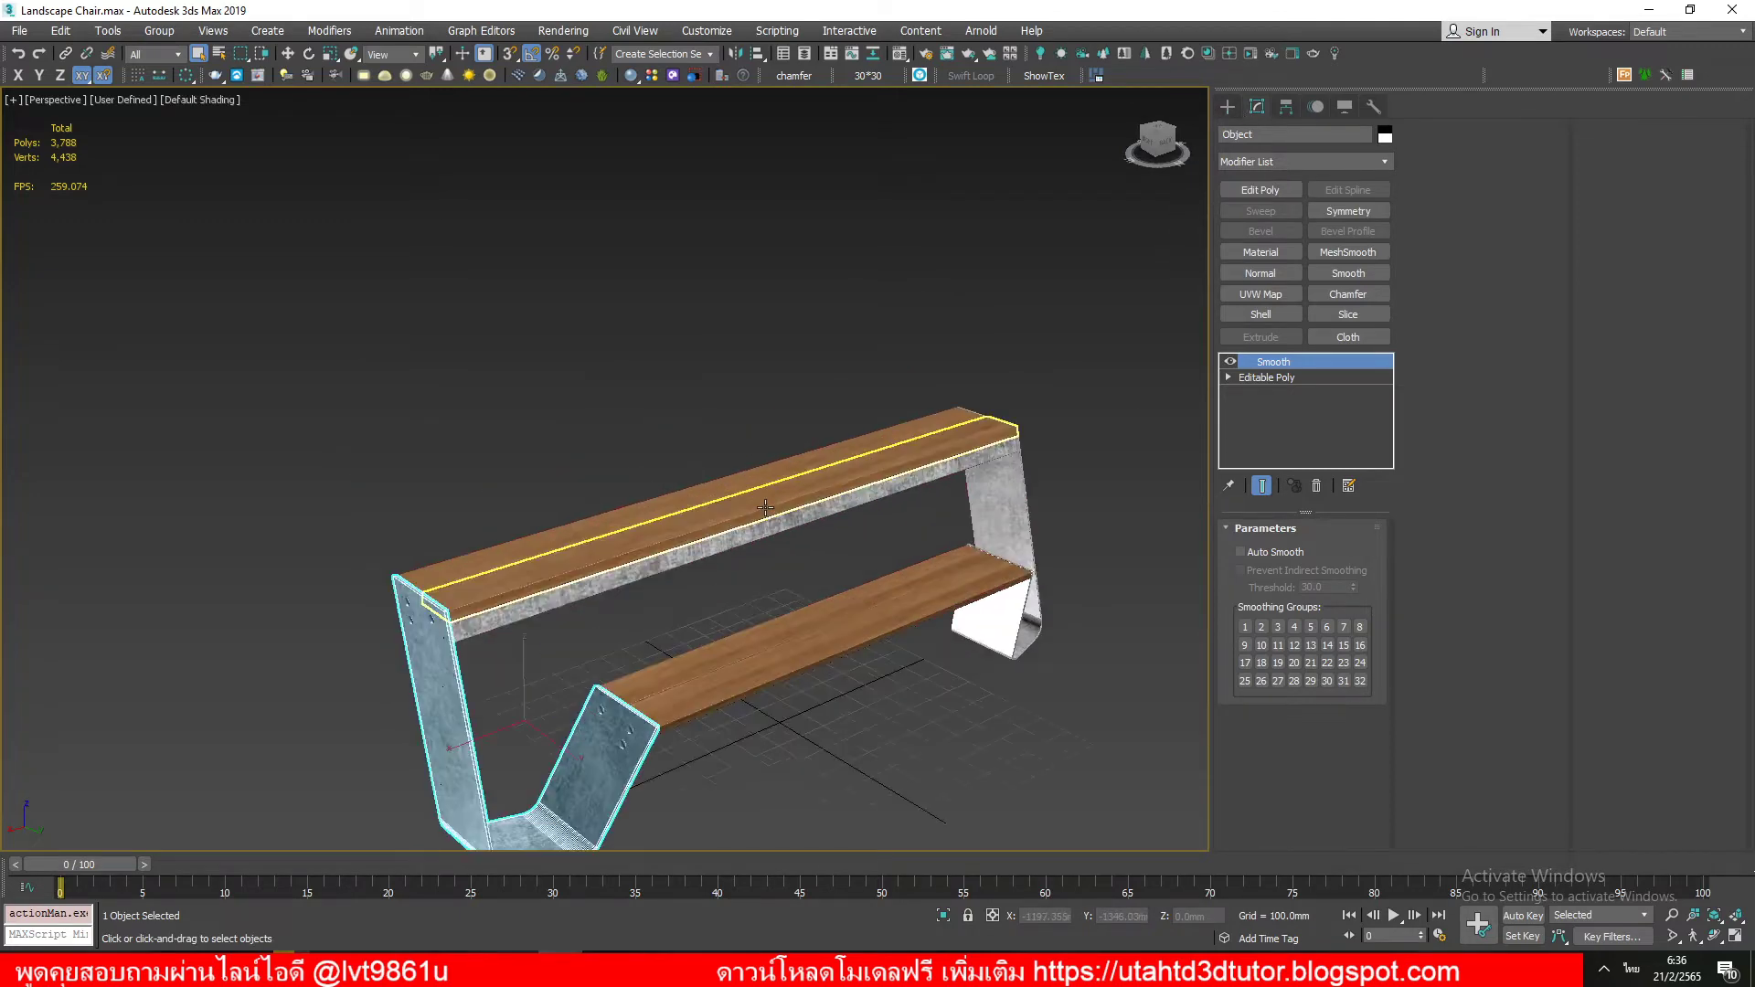
scroll(769, 506, "down", 2)
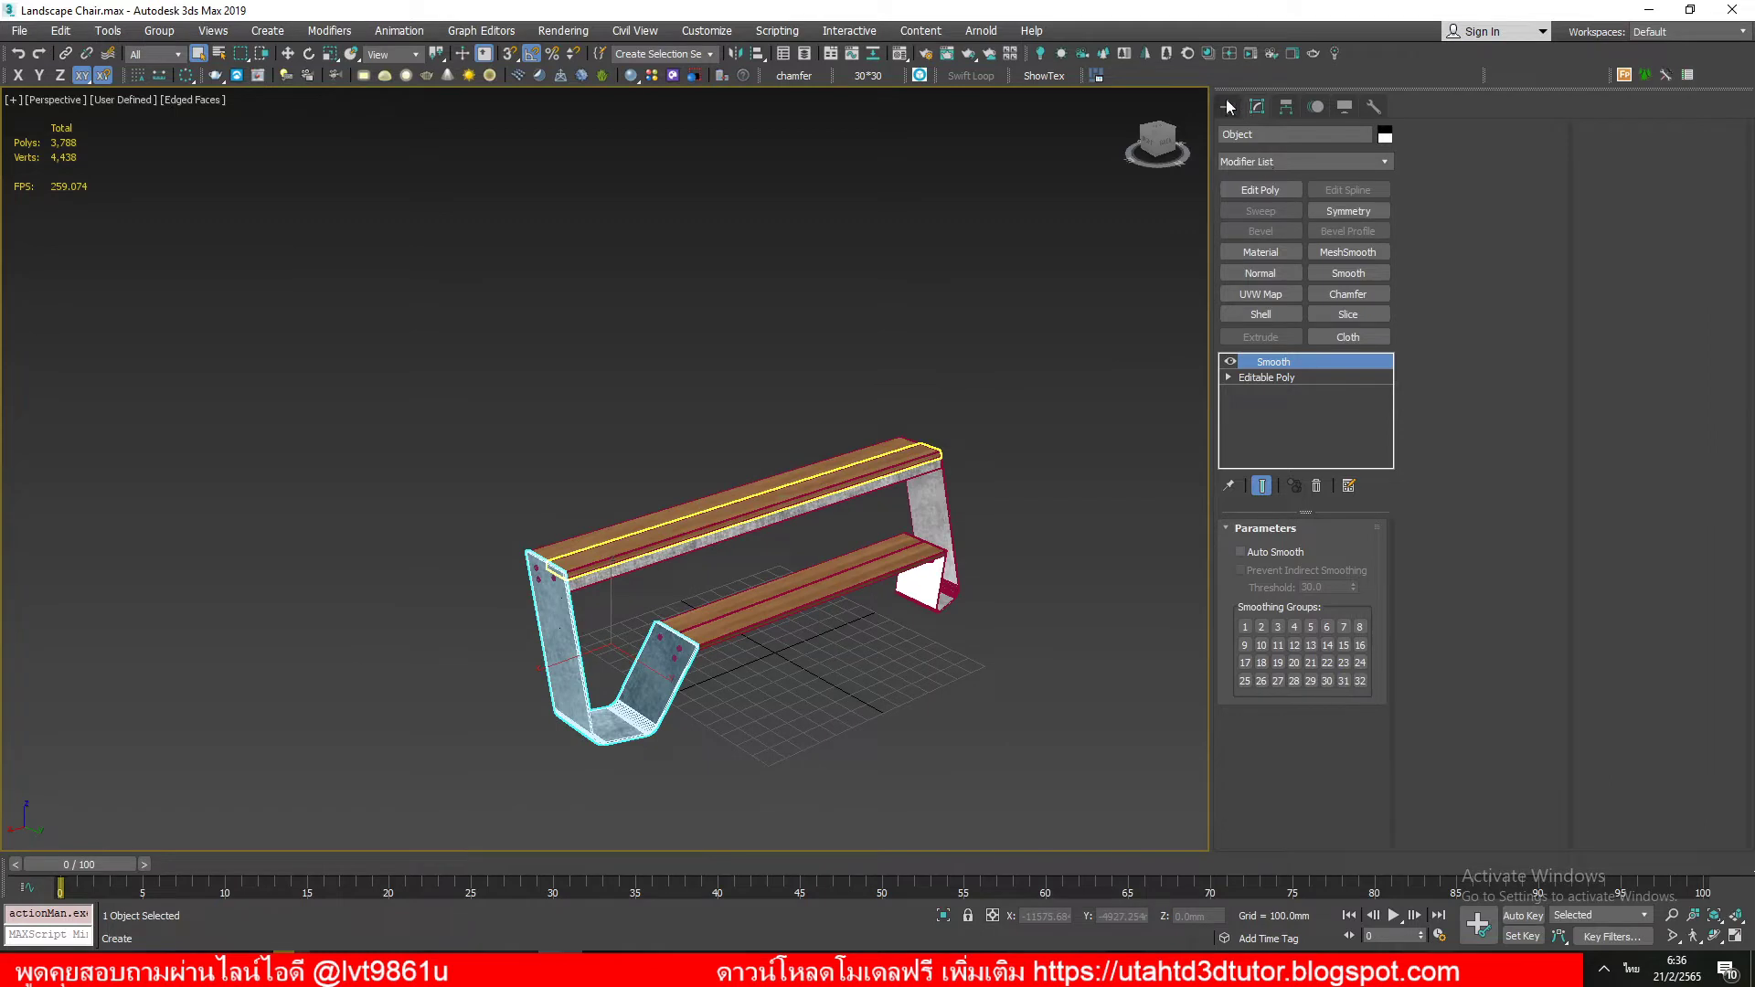
left_click(1228, 107)
left_click(1273, 220)
scroll(914, 408, "down", 3)
Step: Draw Box003 around the bench: Length 3904.223, Width 7975.233, Height 2912.793
left_click_drag(454, 582, 1193, 494)
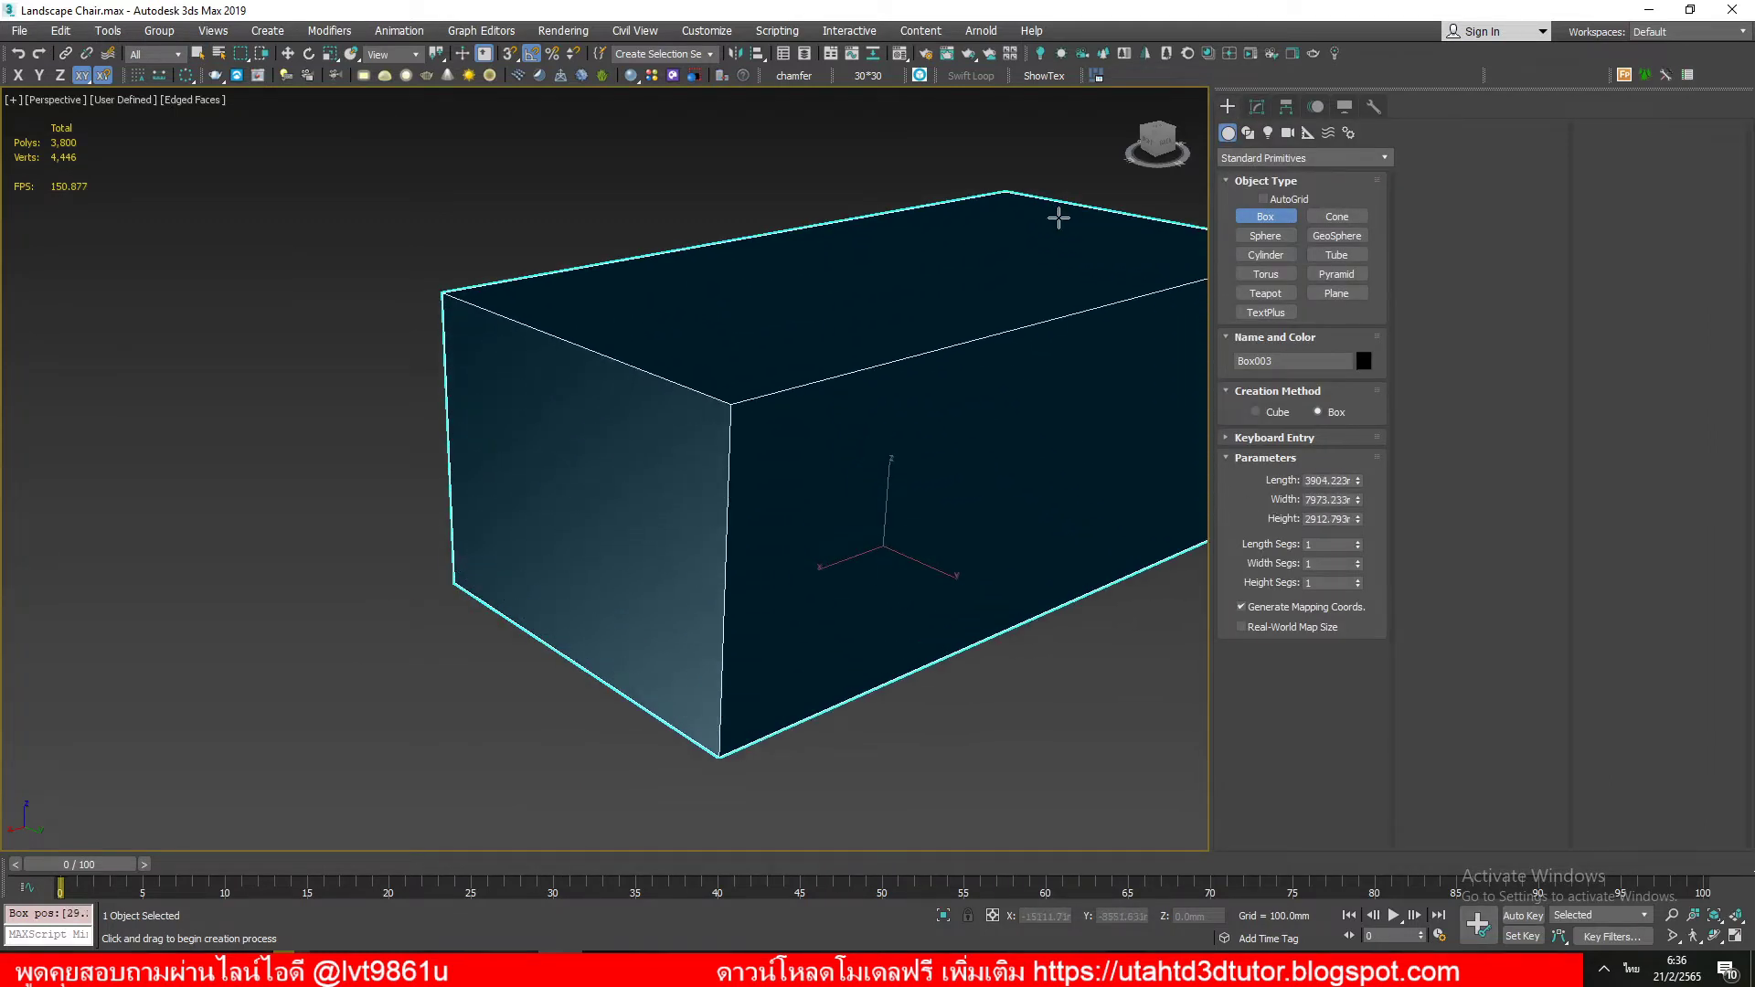
left_click(1058, 216)
right_click(1058, 216)
Step: Add an Edit Poly modifier to the box and delete its front polygon
left_click(1258, 107)
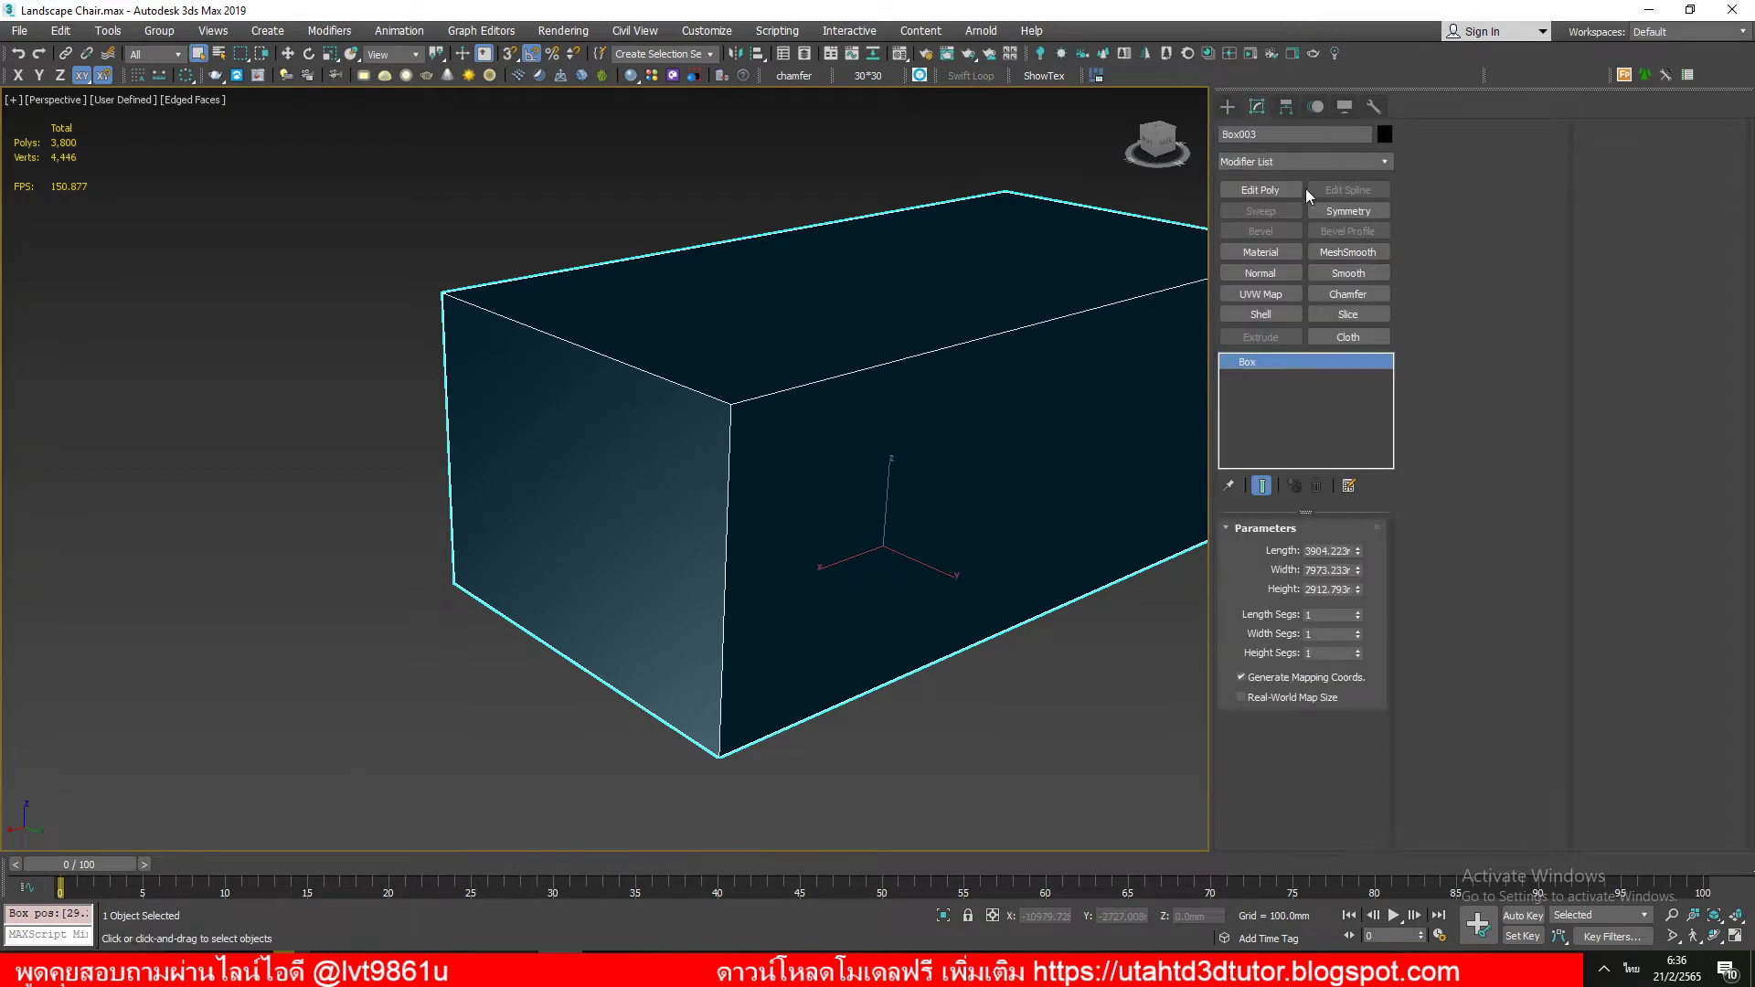
left_click(1260, 190)
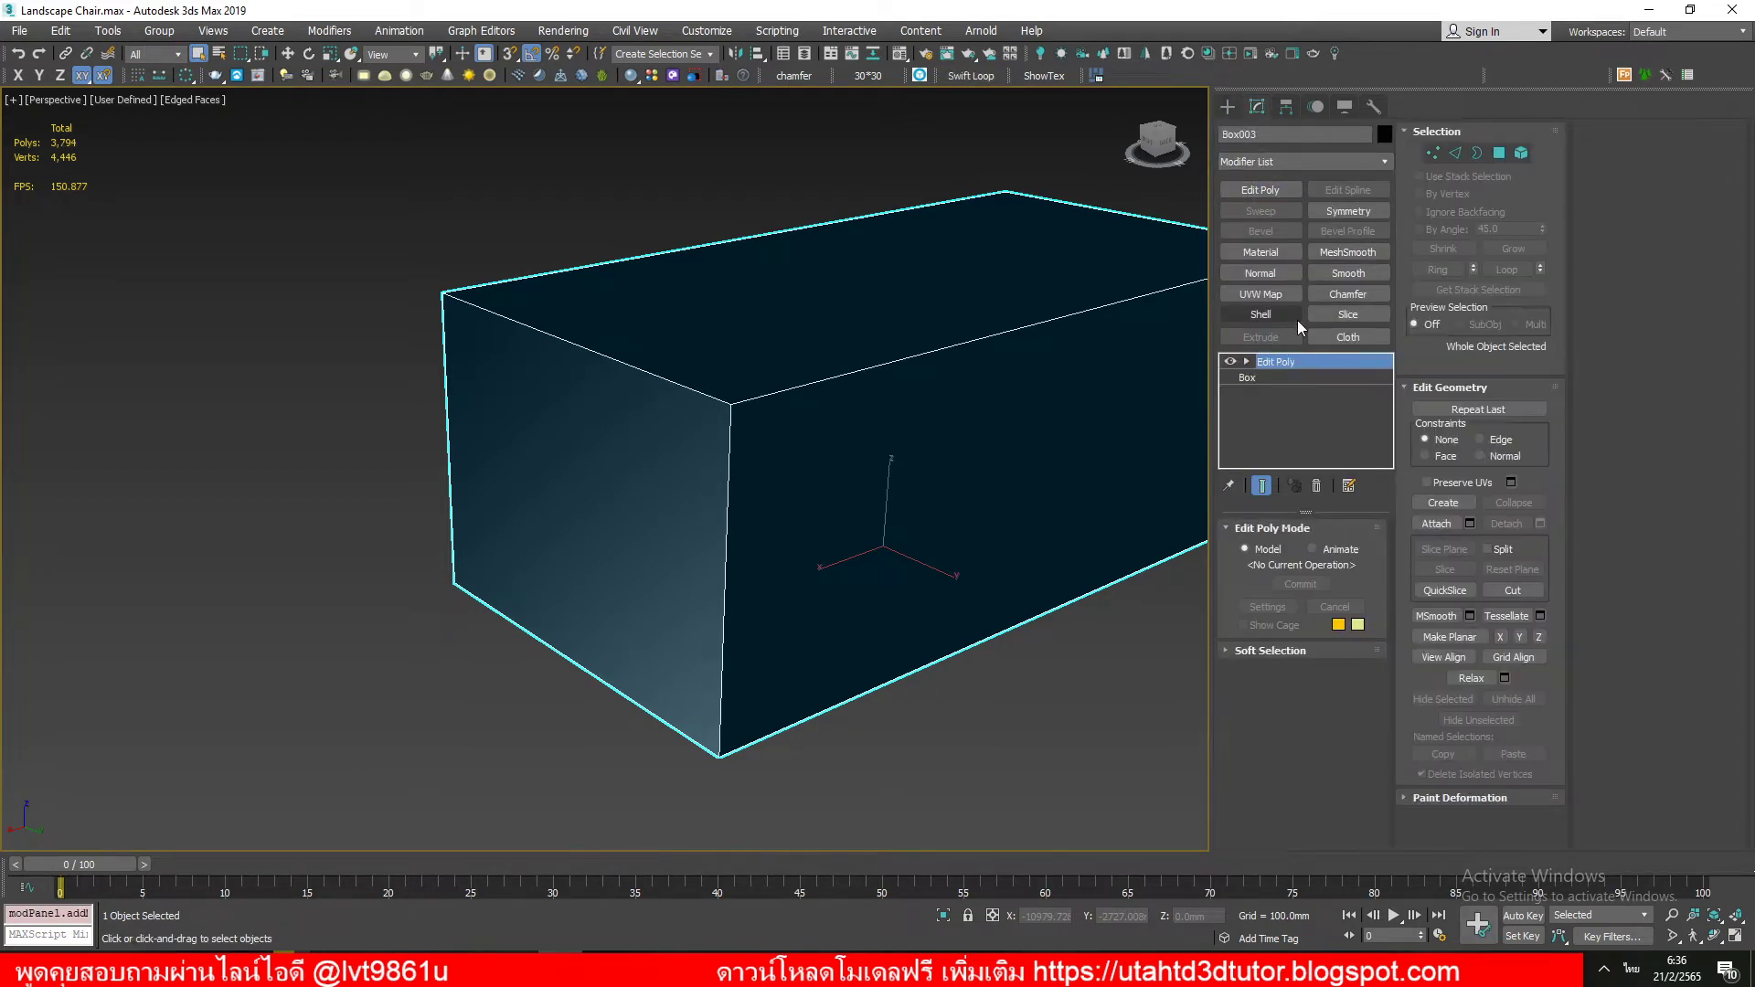
left_click(1501, 154)
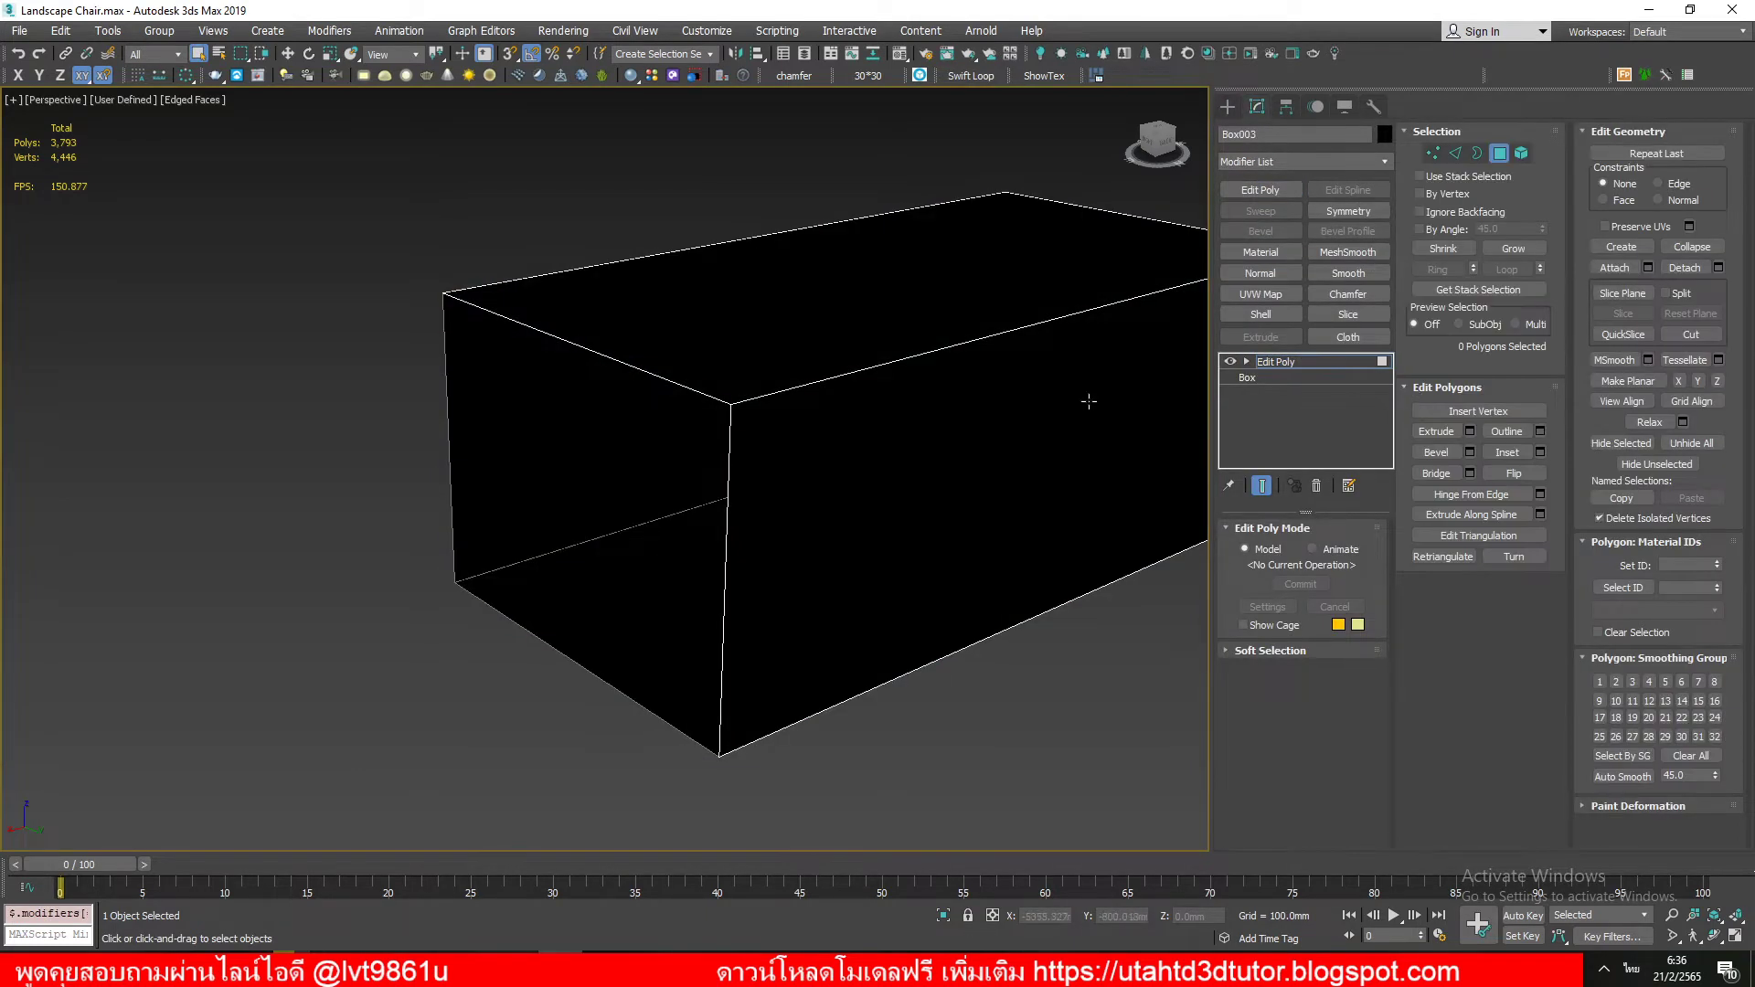
left_click(1123, 366)
key("Delete")
Step: Delete the box's right-hand wall polygon and add a NURMS MeshSmooth at 1 iteration
left_click(1043, 425)
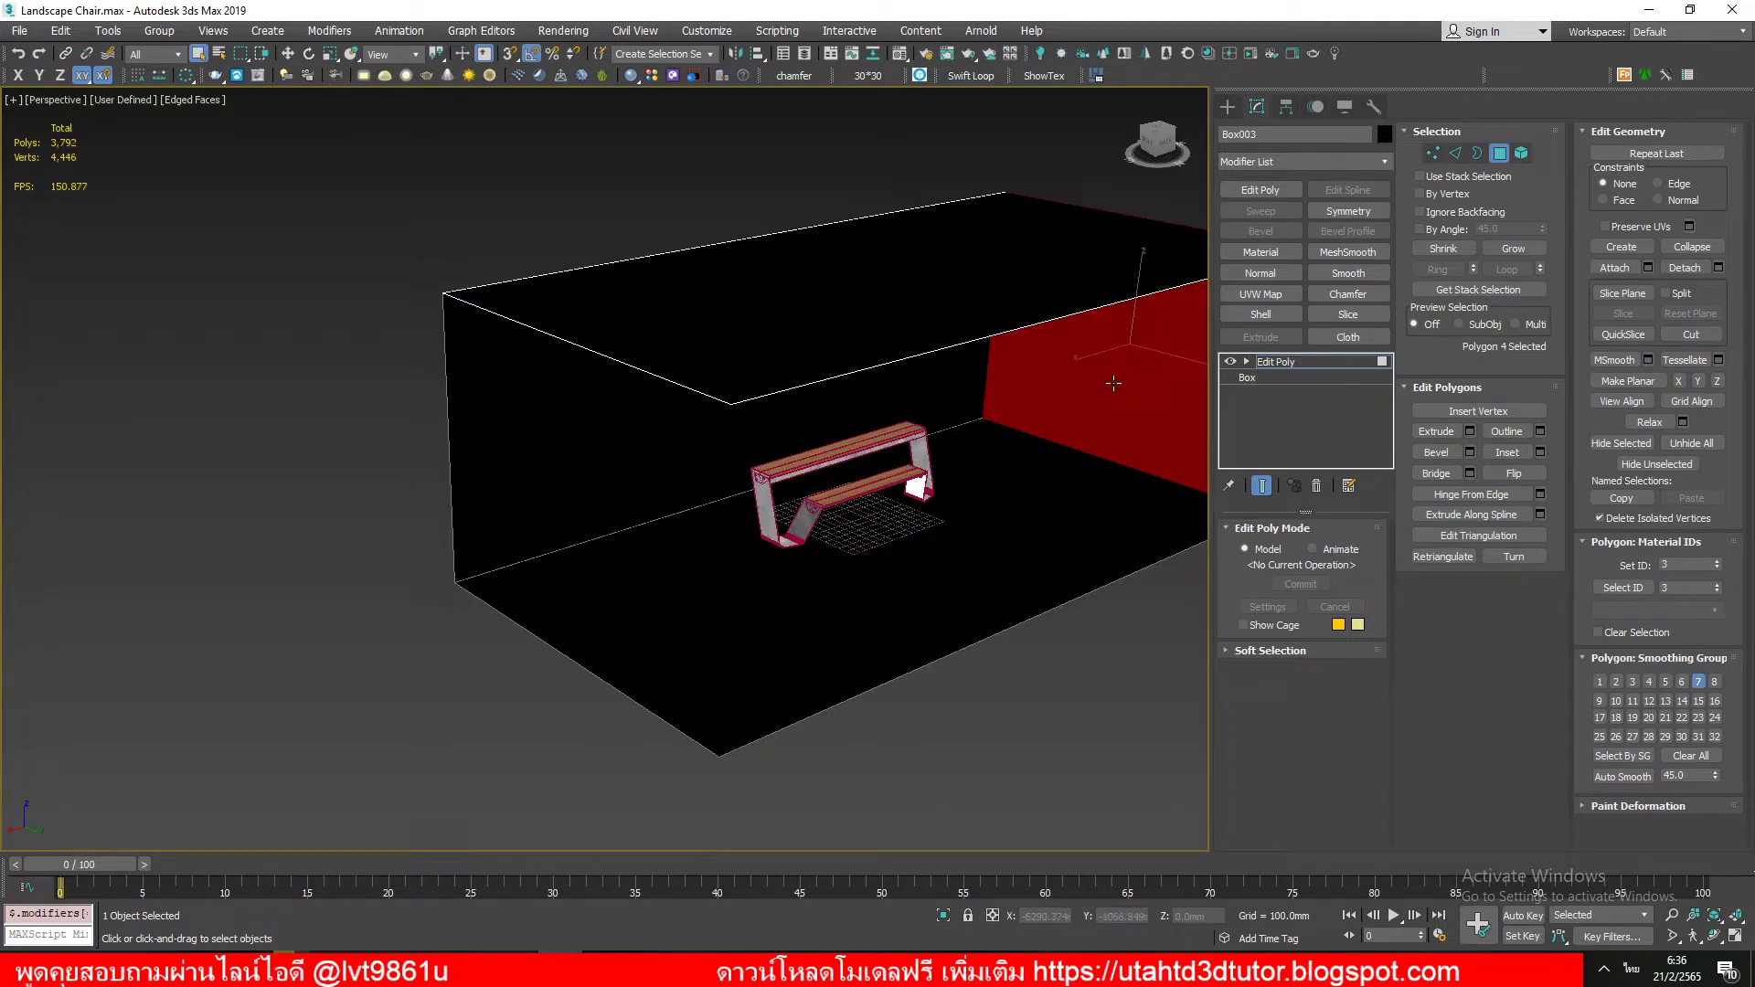
key("End")
key("ctrl+d")
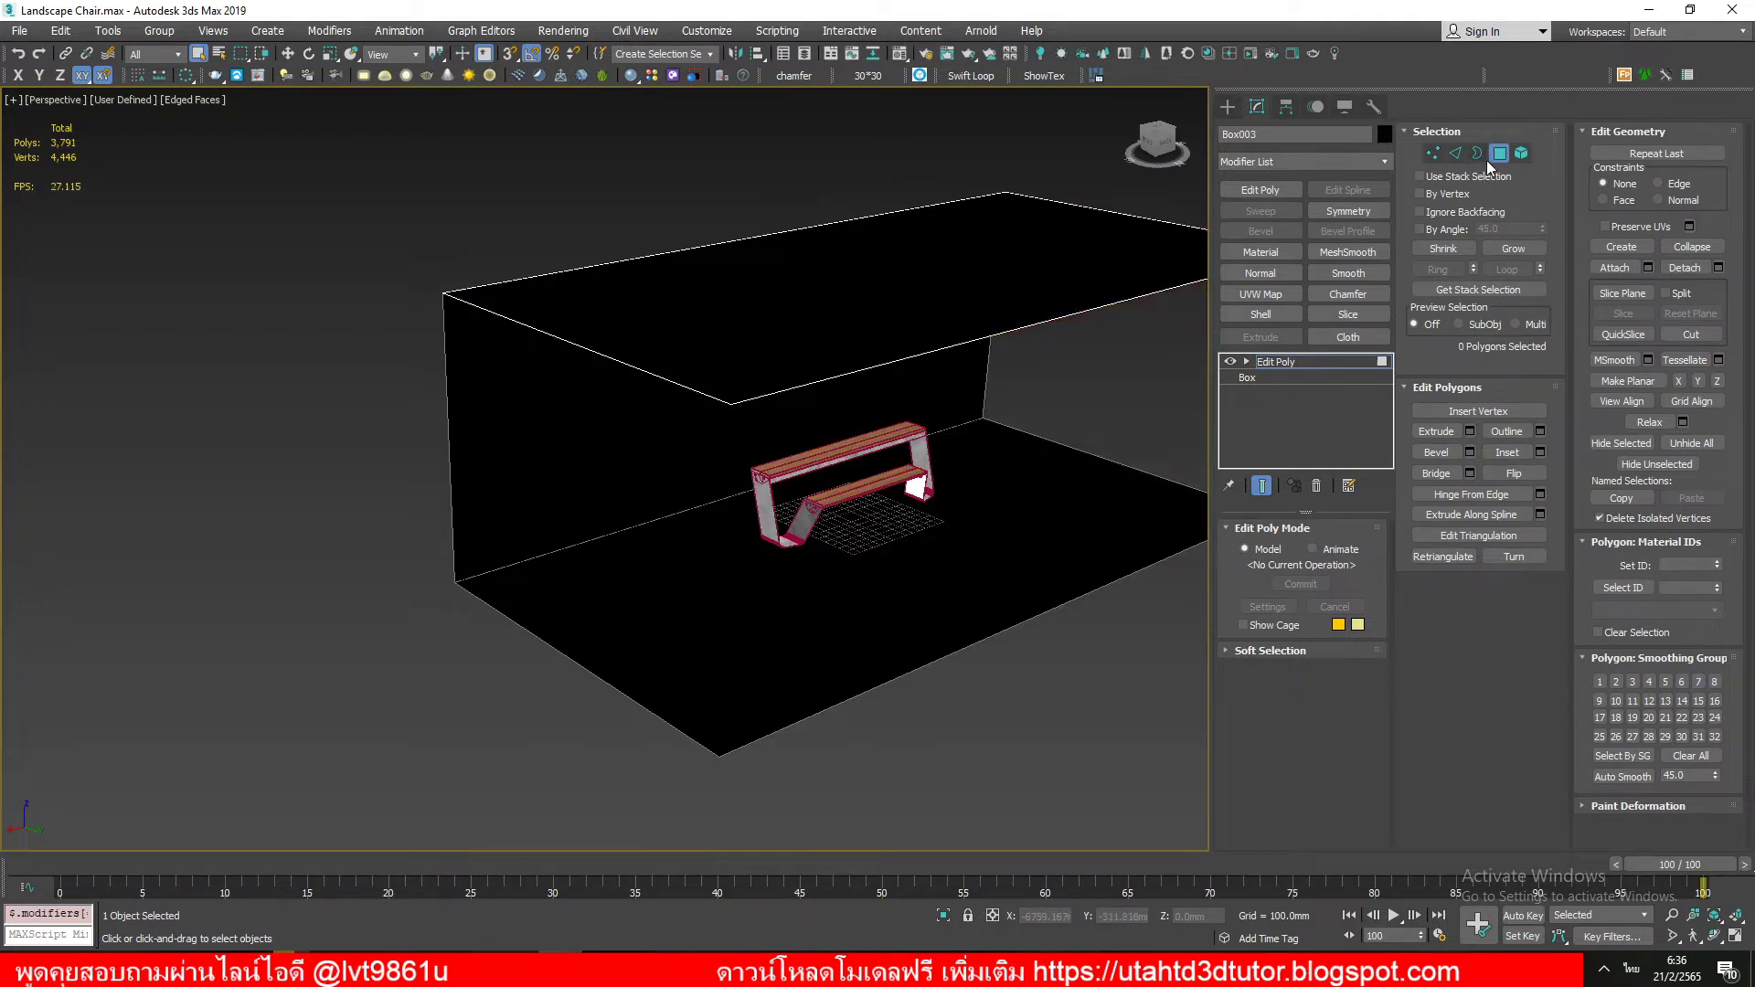
left_click(1497, 155)
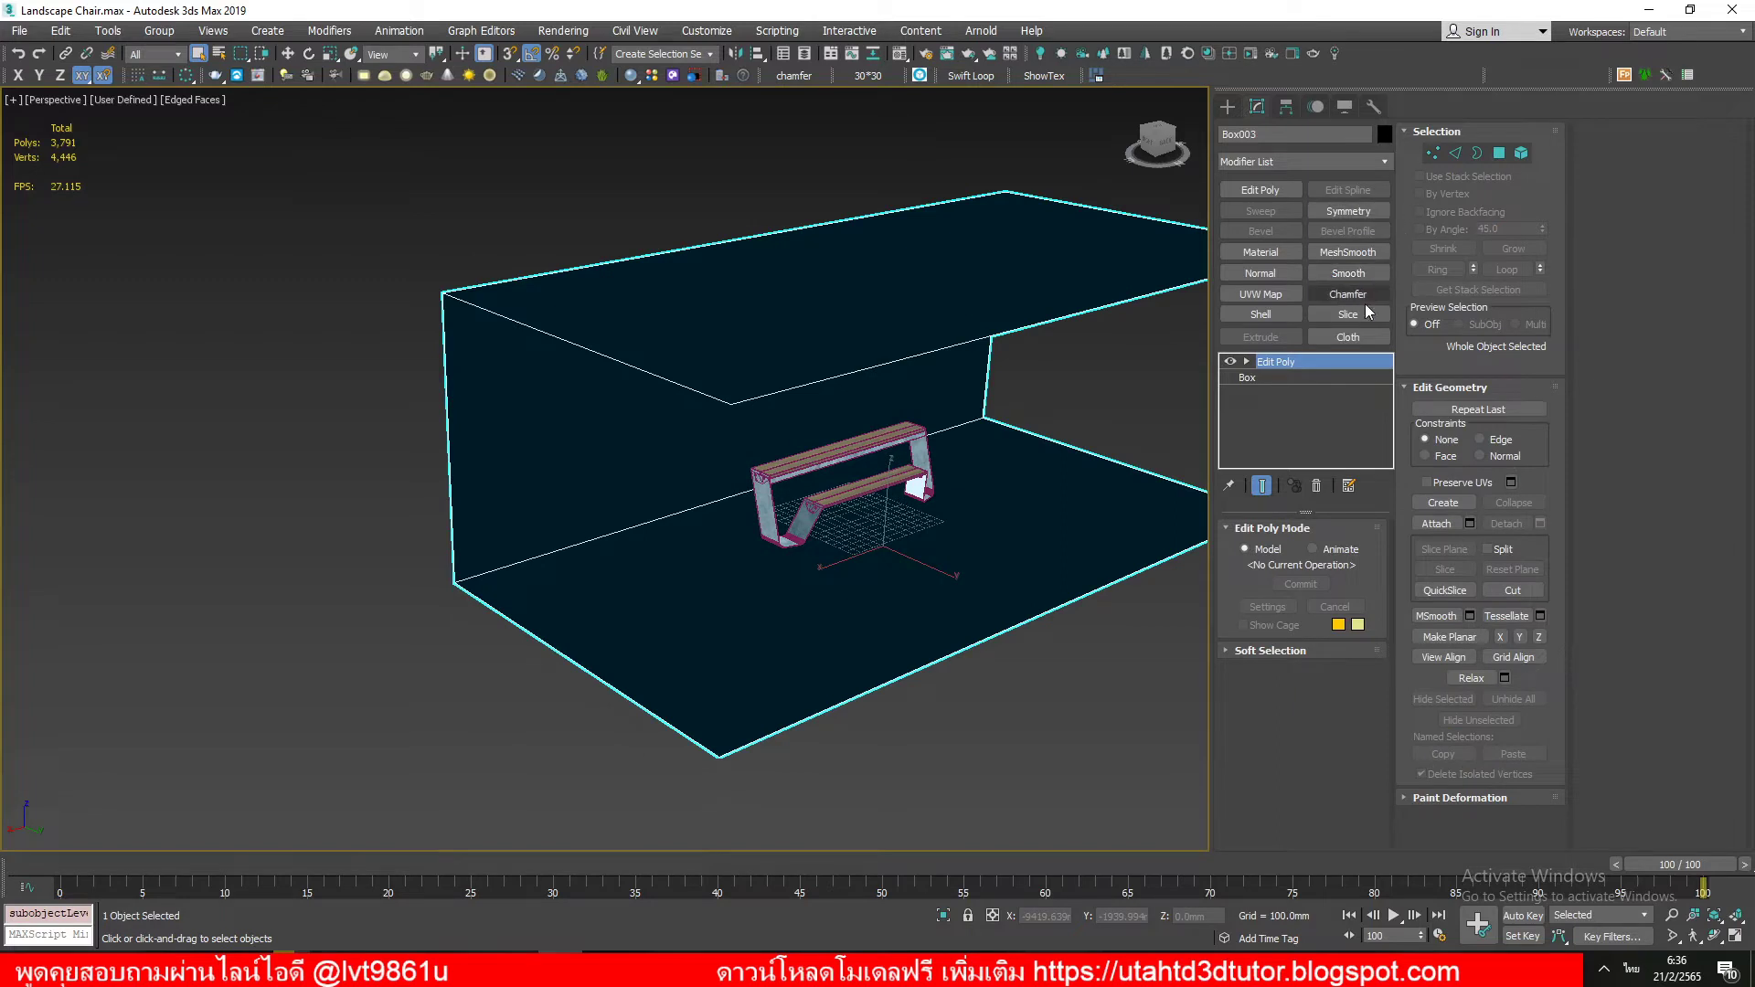
left_click(1347, 251)
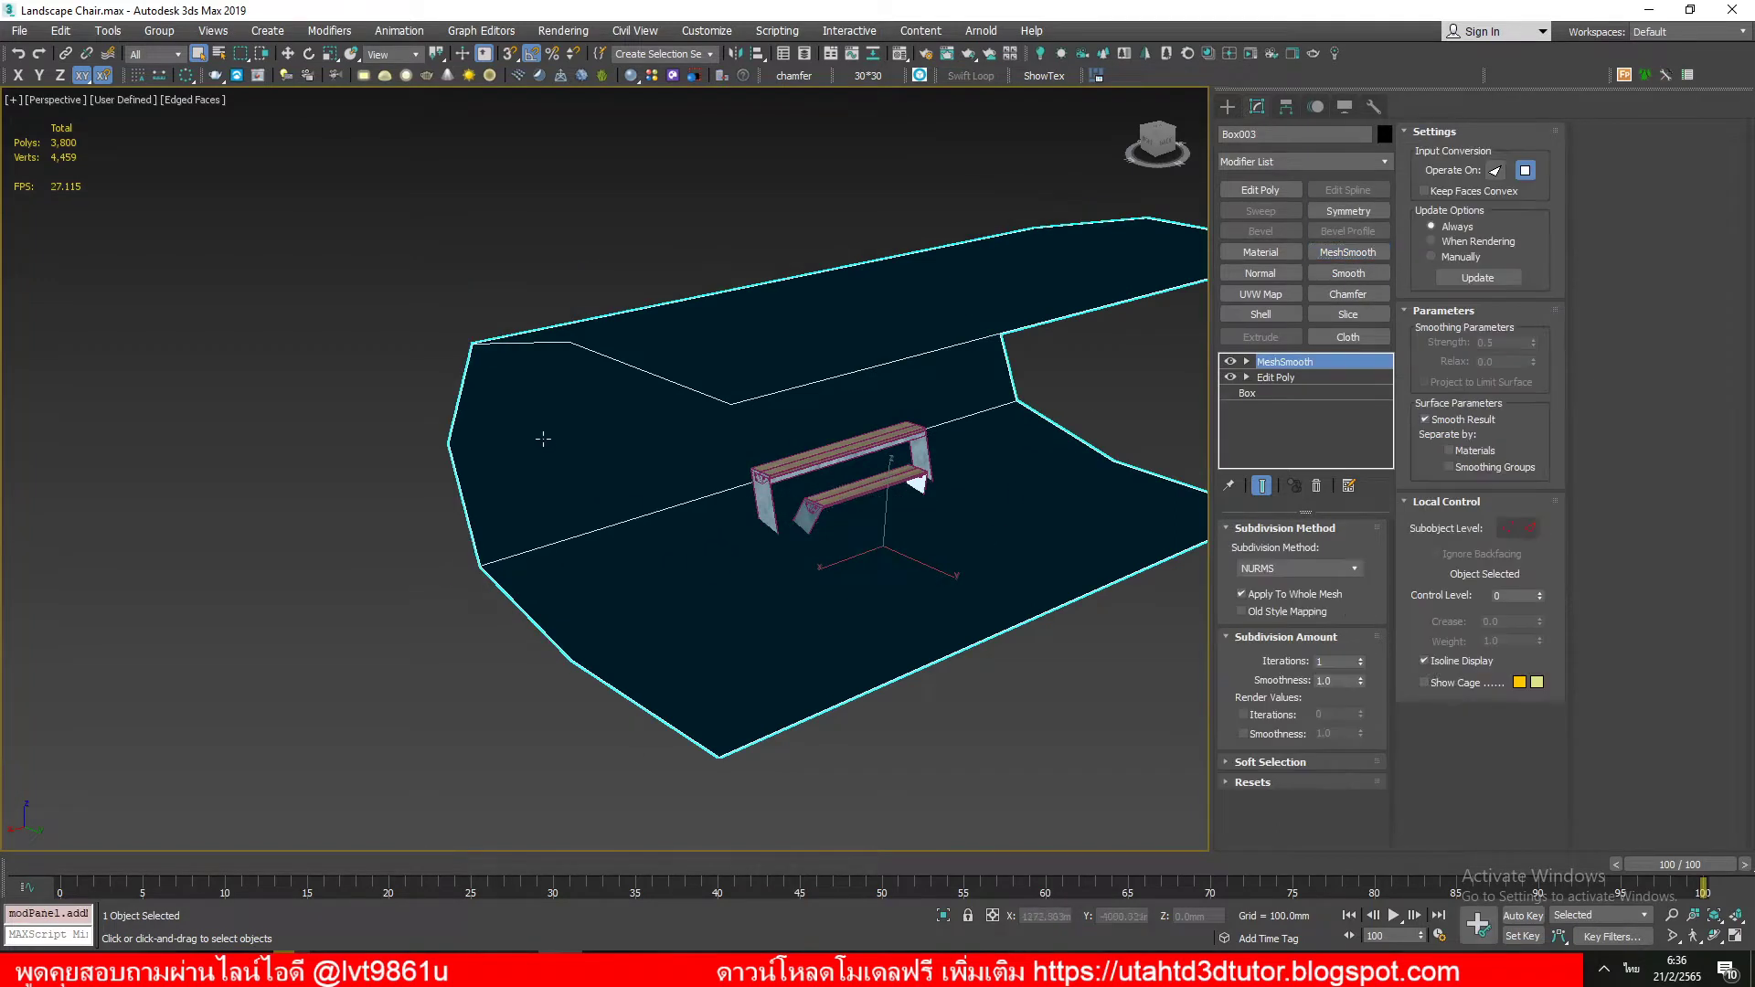
Step: Select the floor's front edge and stretch it out toward the front
middle_click_drag(920, 571, 878, 565)
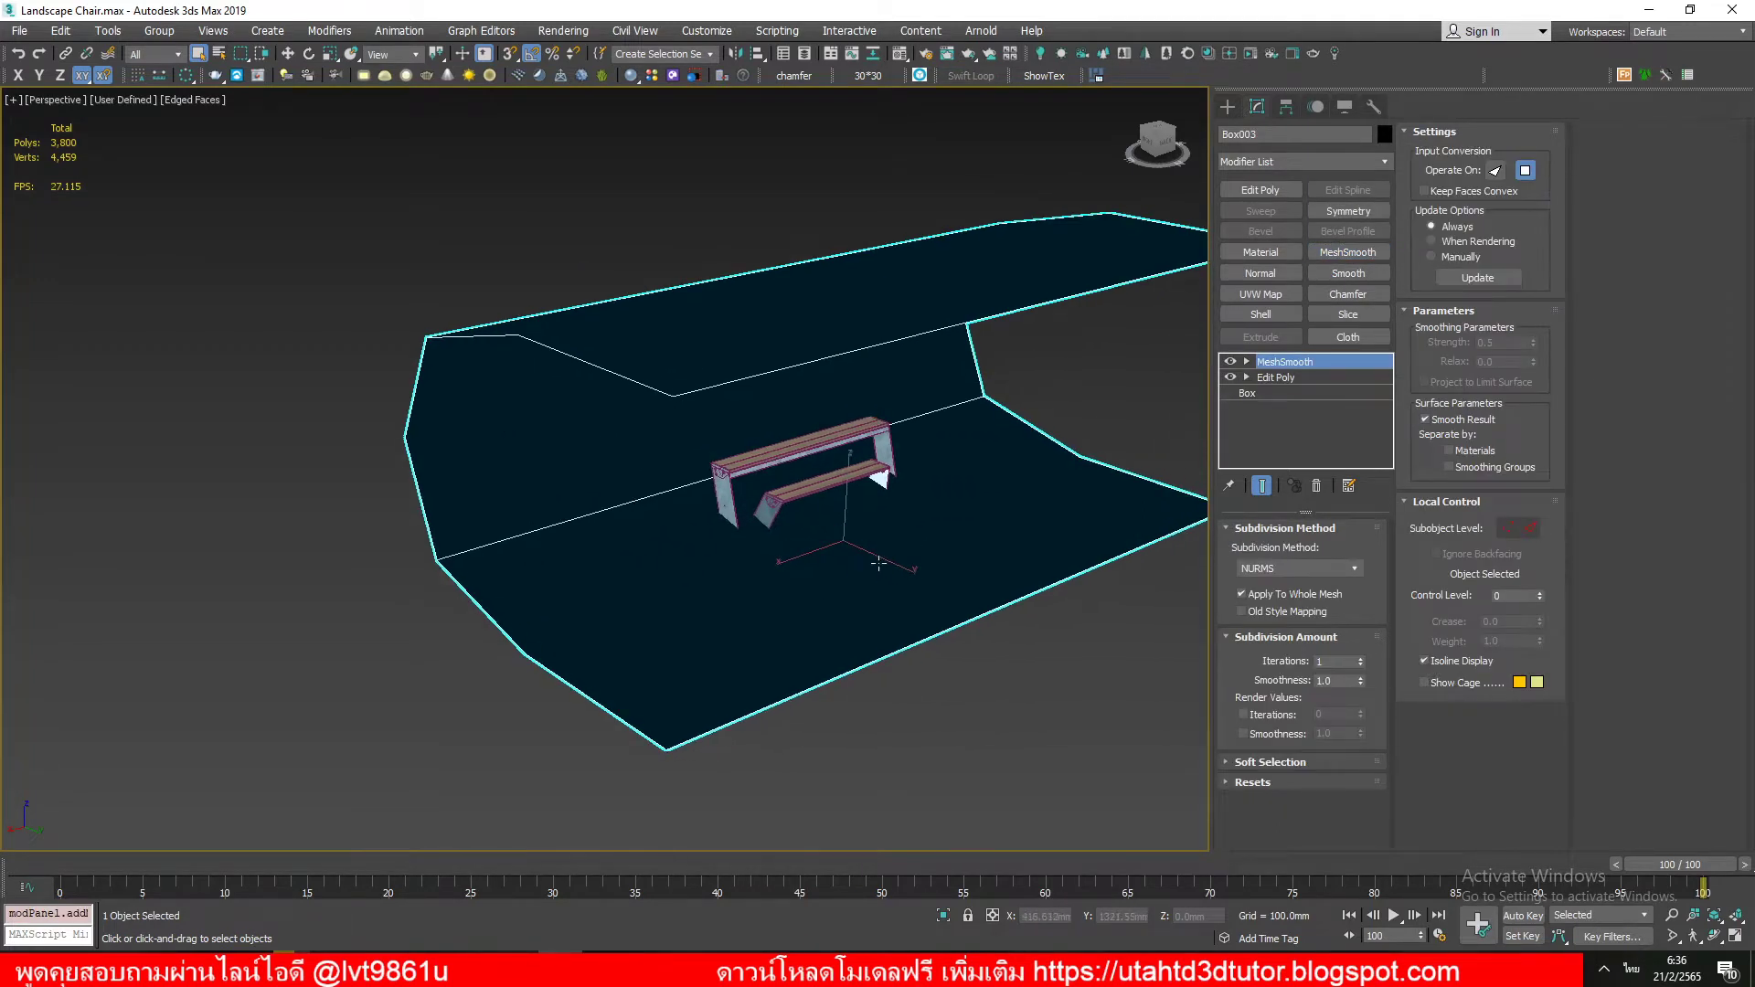
left_click(1248, 378)
left_click(1279, 409)
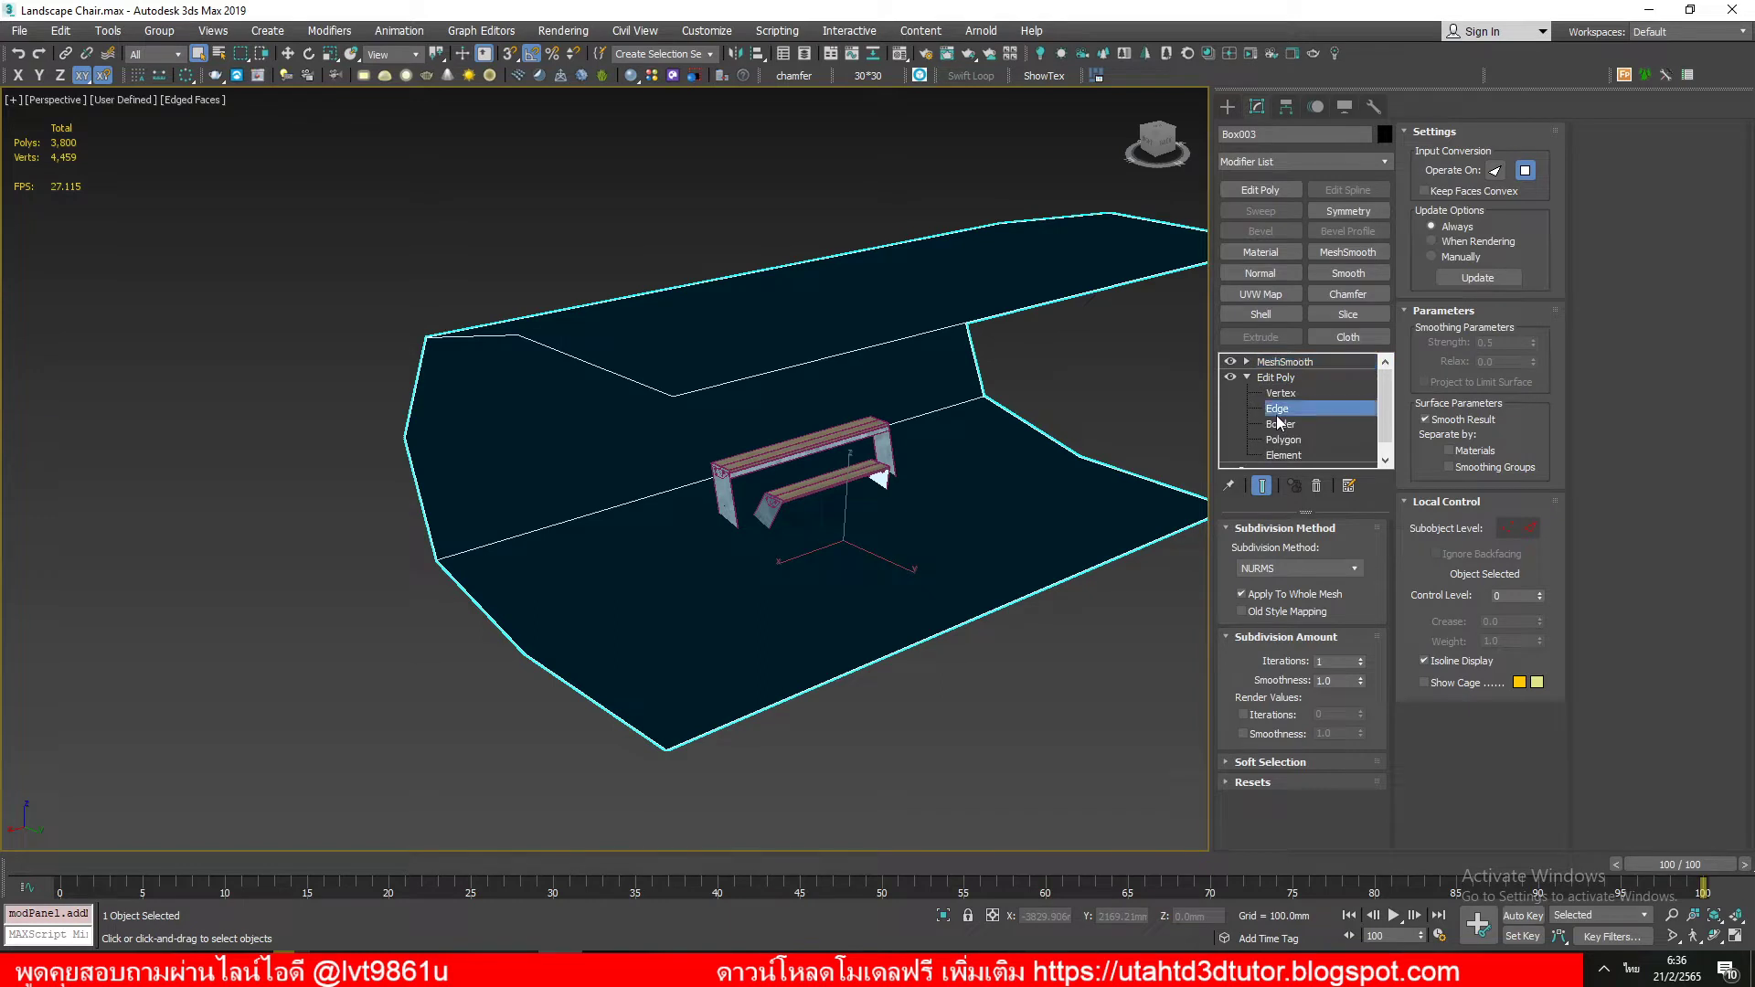
left_click(998, 609)
scroll(1000, 613, "down", 2)
key("w")
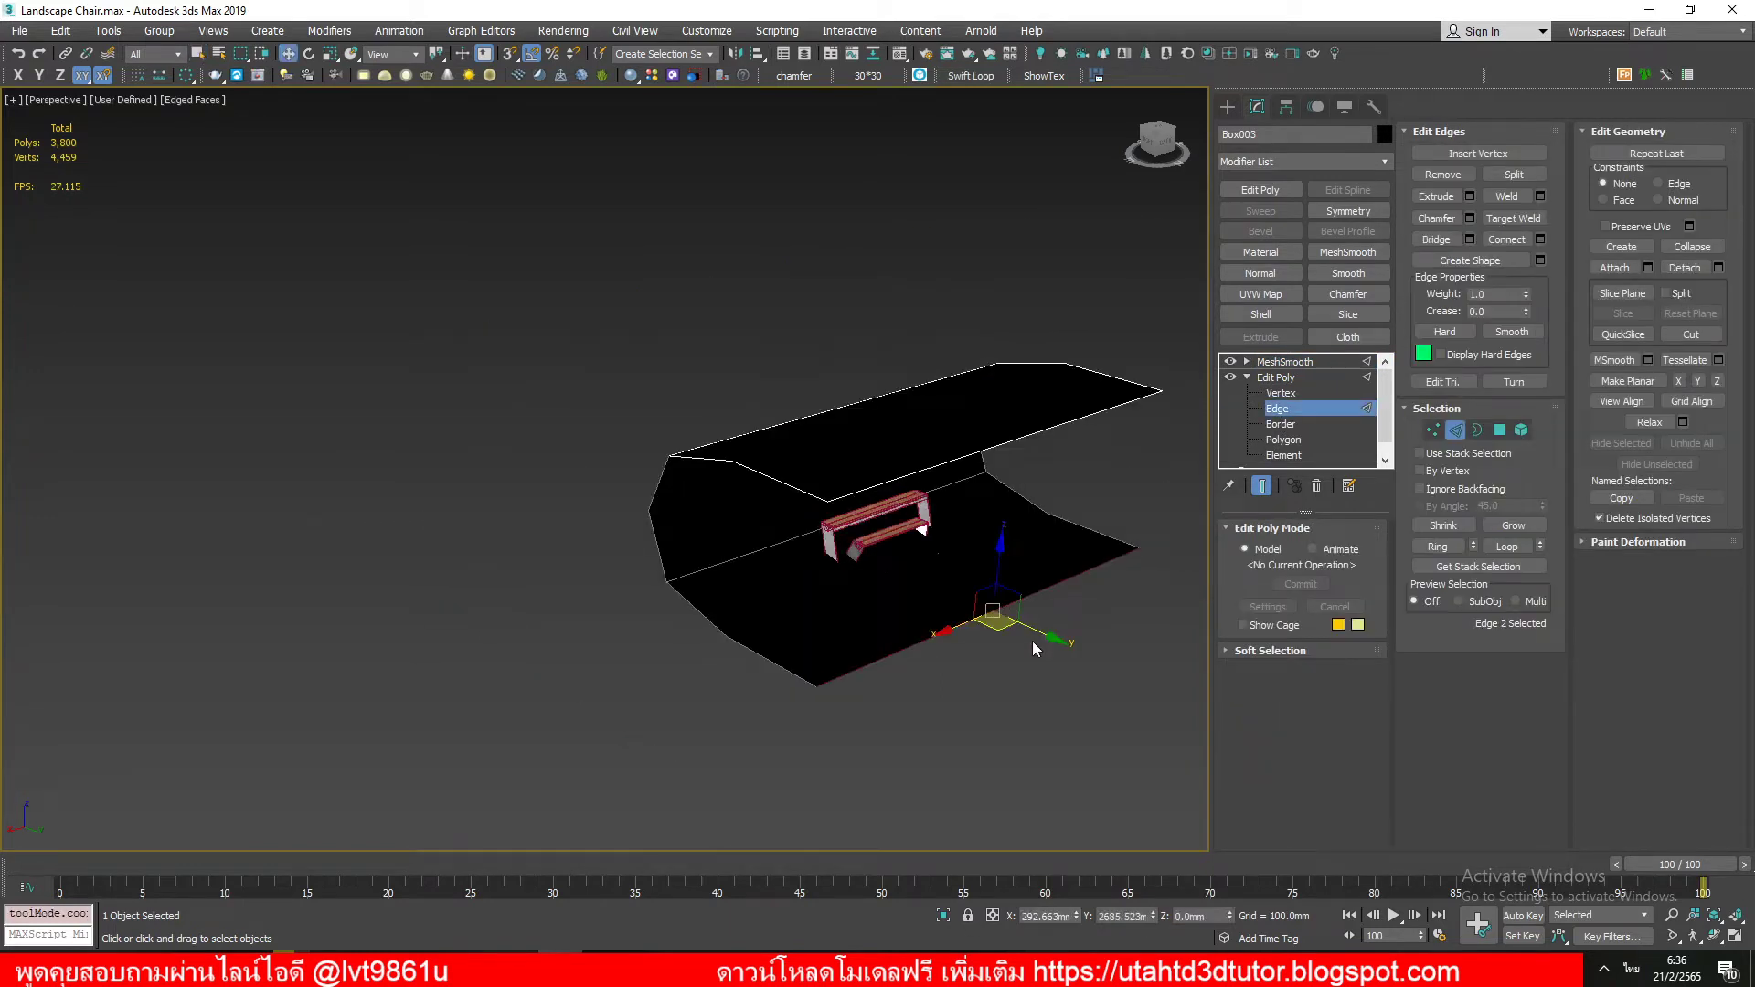
left_click_drag(1047, 634, 1351, 748)
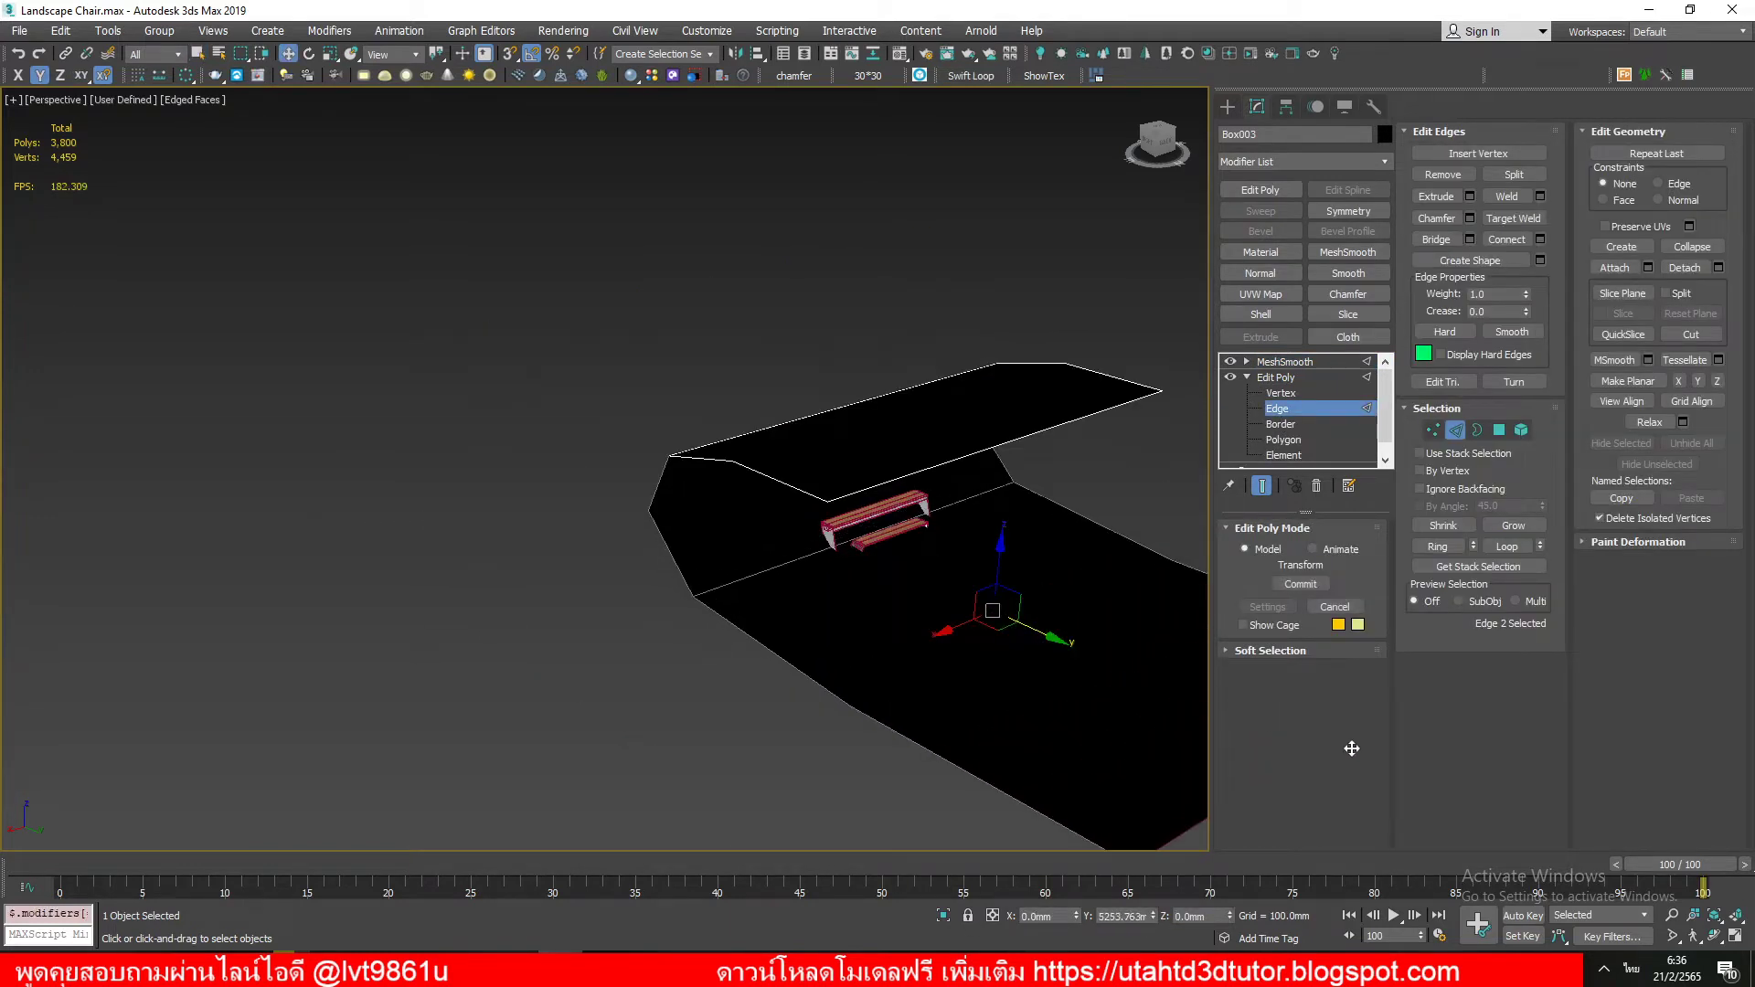
left_click(1126, 651)
Step: Shift the backdrop back relative to the bench and pull its upper edge loop forward
left_click(1453, 432)
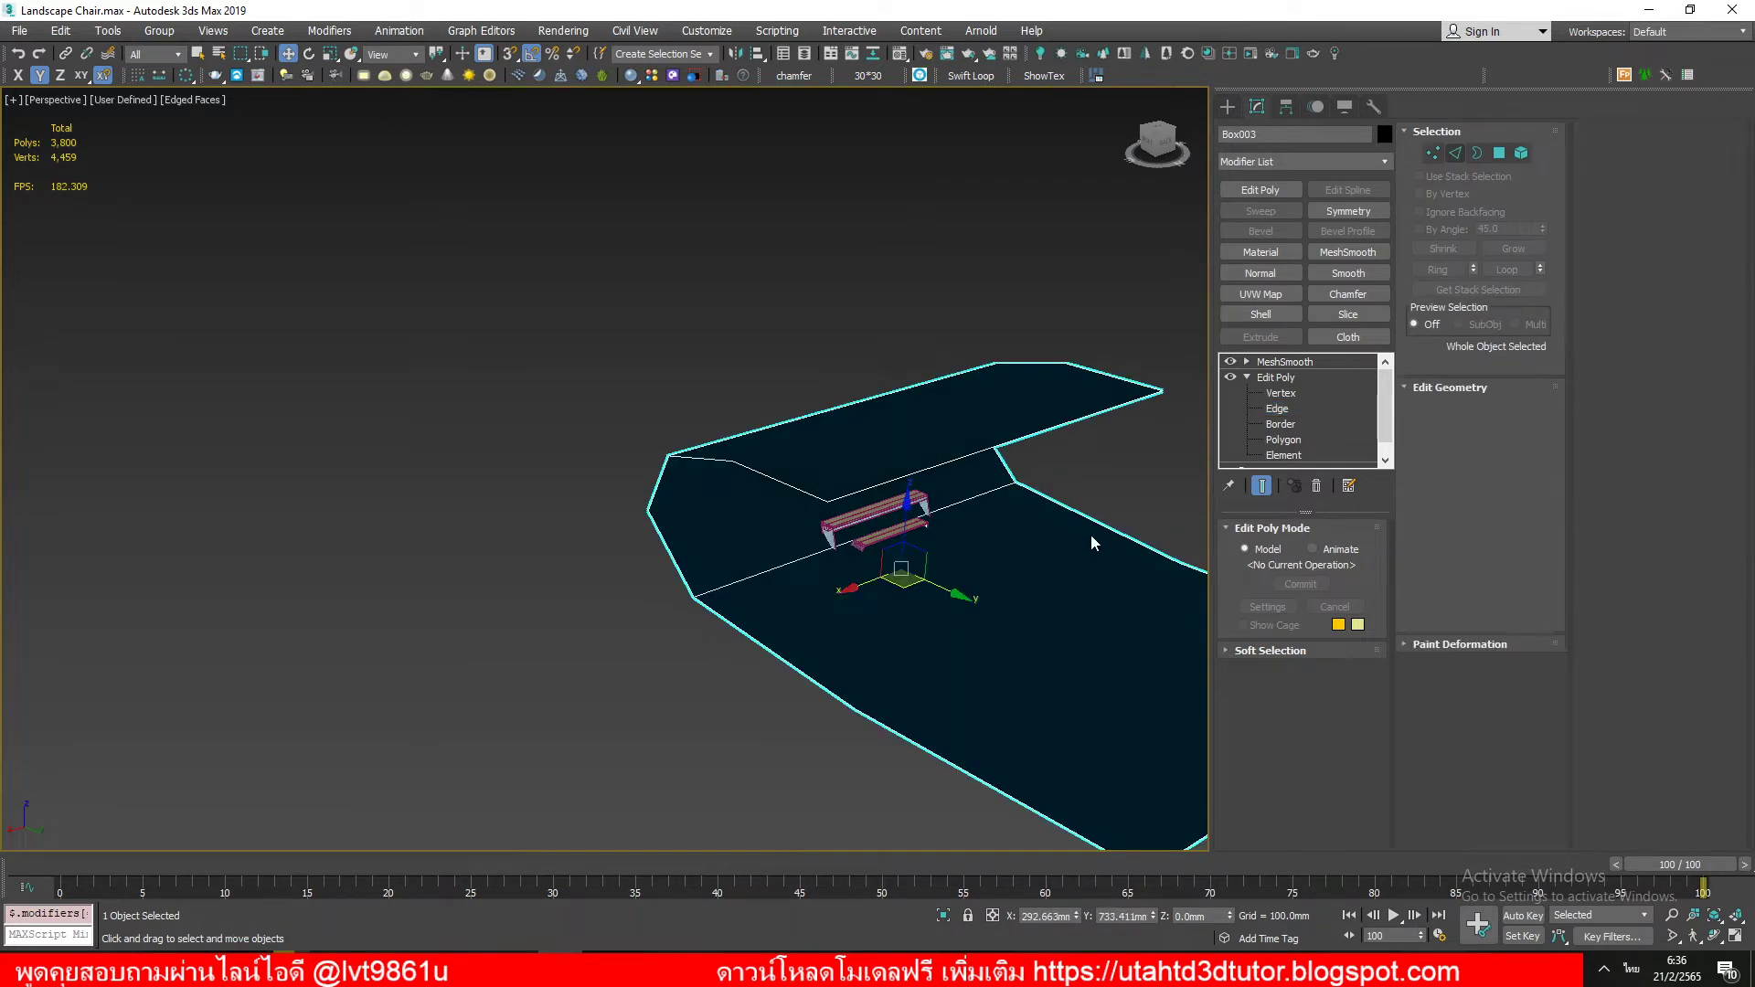
left_click_drag(898, 574, 770, 478)
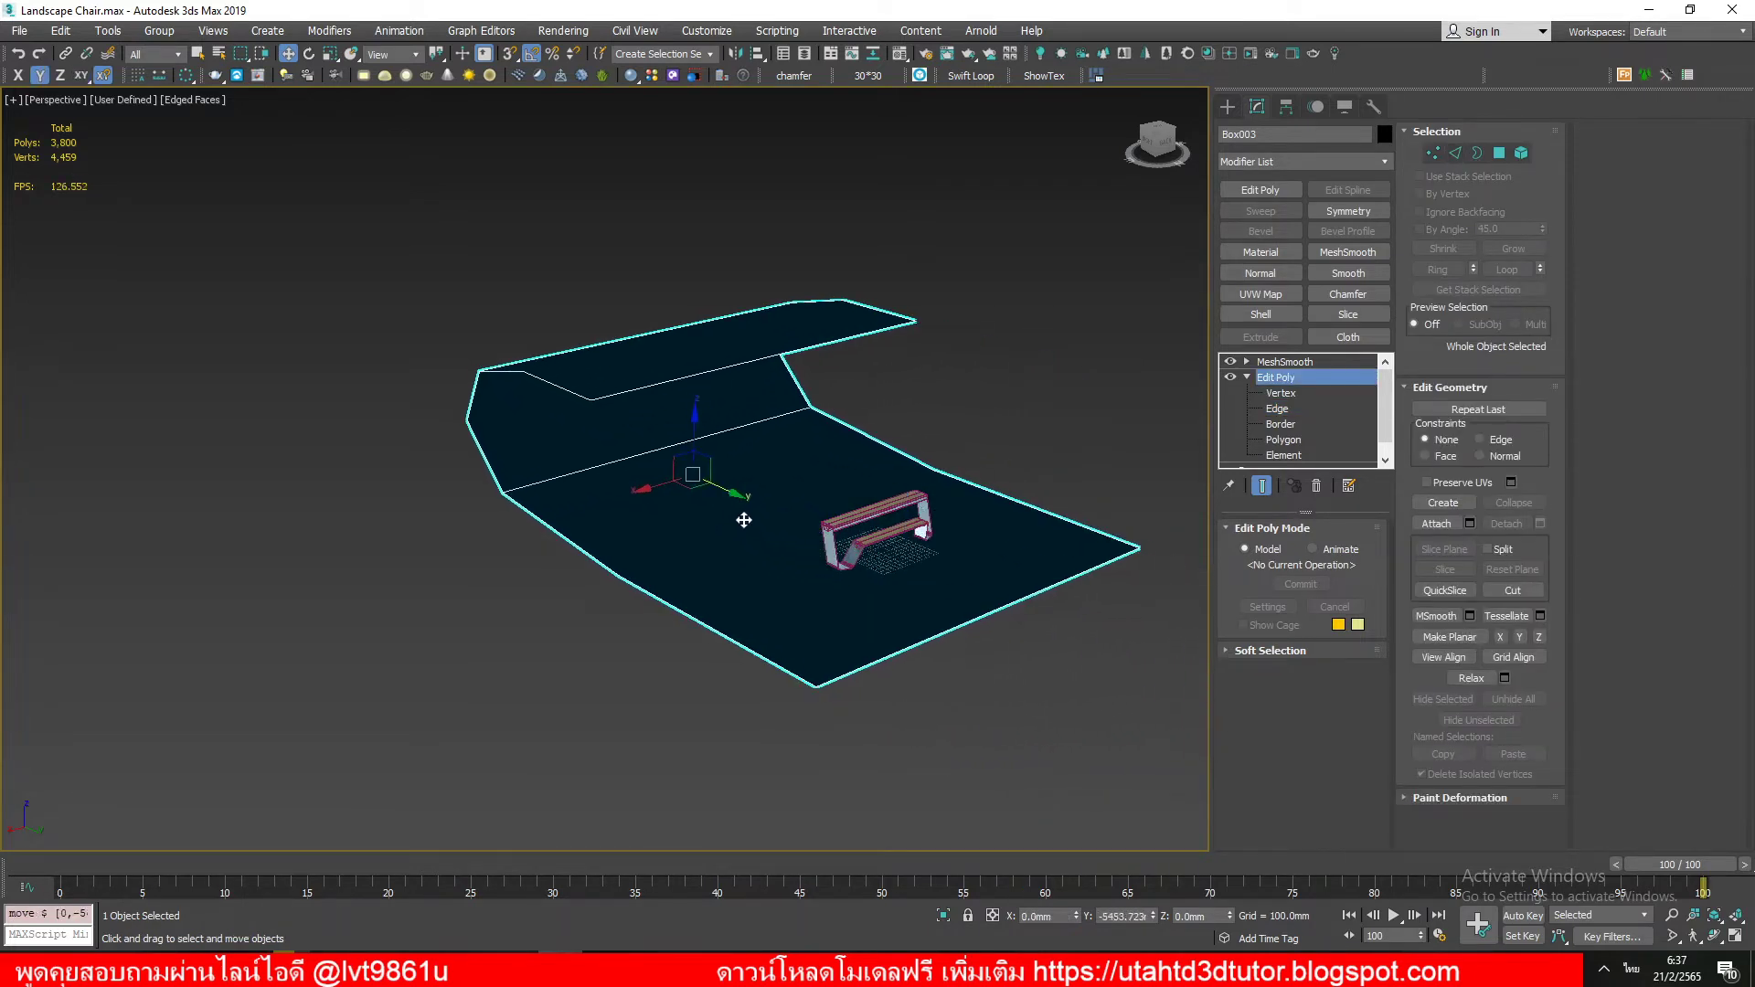
left_click(1278, 409)
double_click(870, 333)
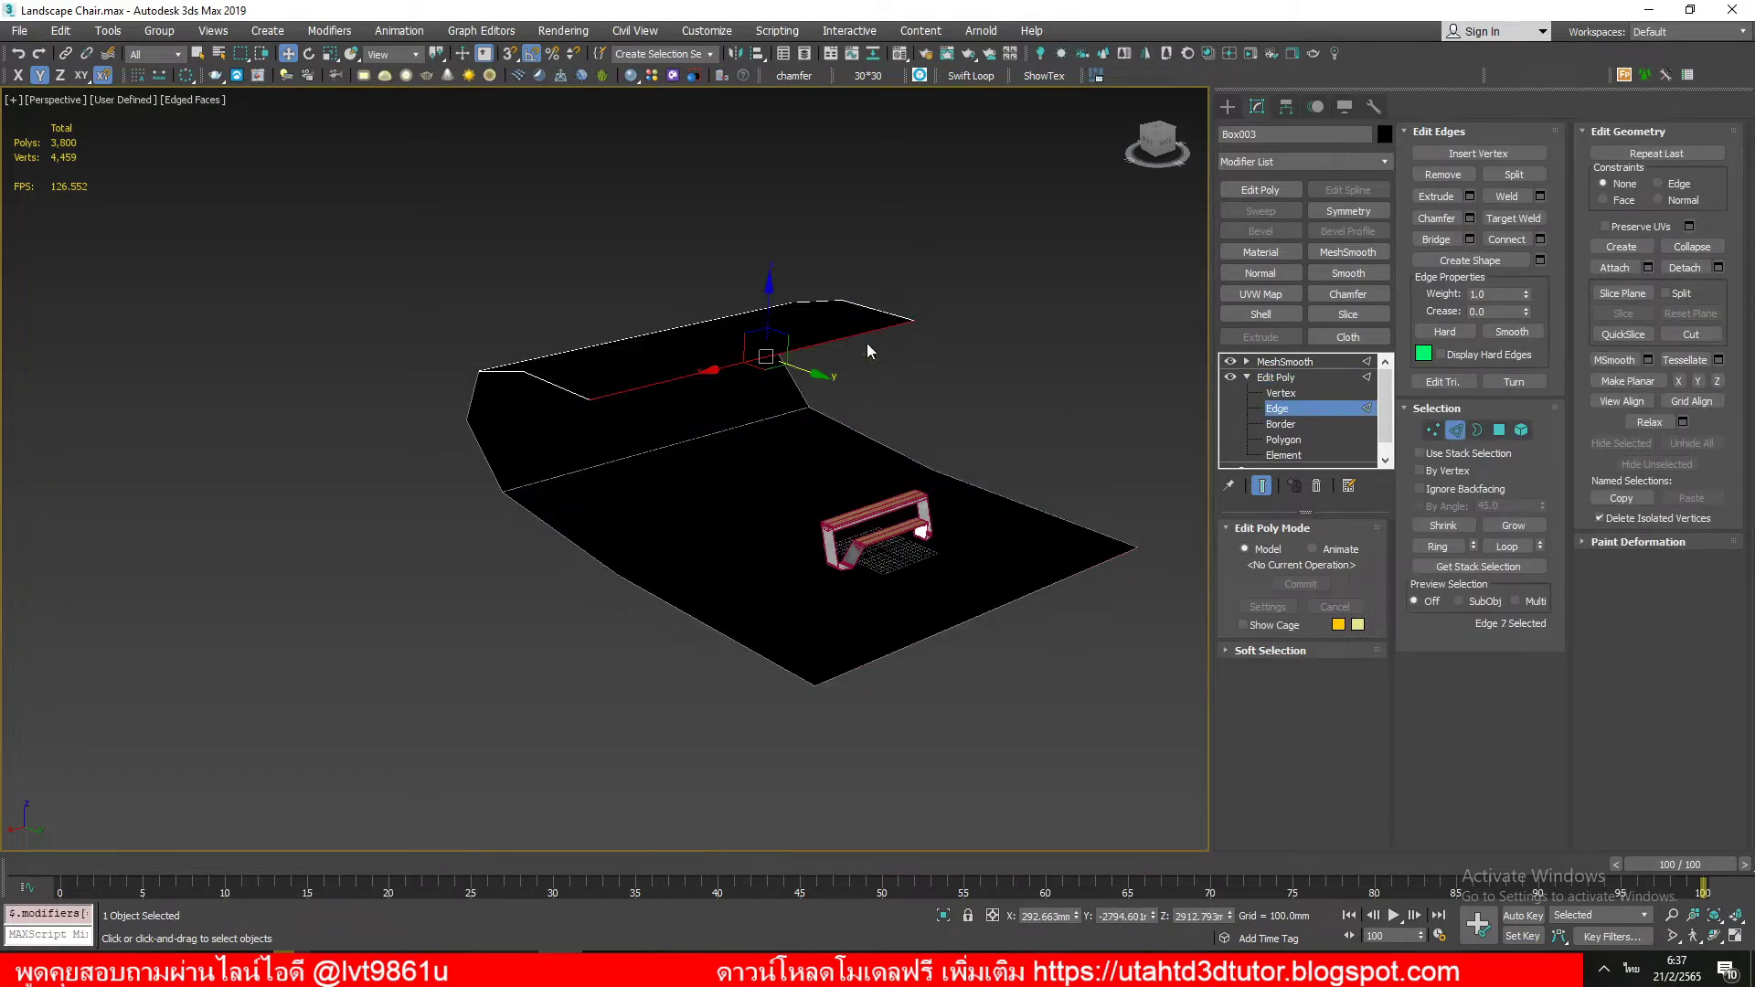
left_click_drag(797, 370, 975, 482)
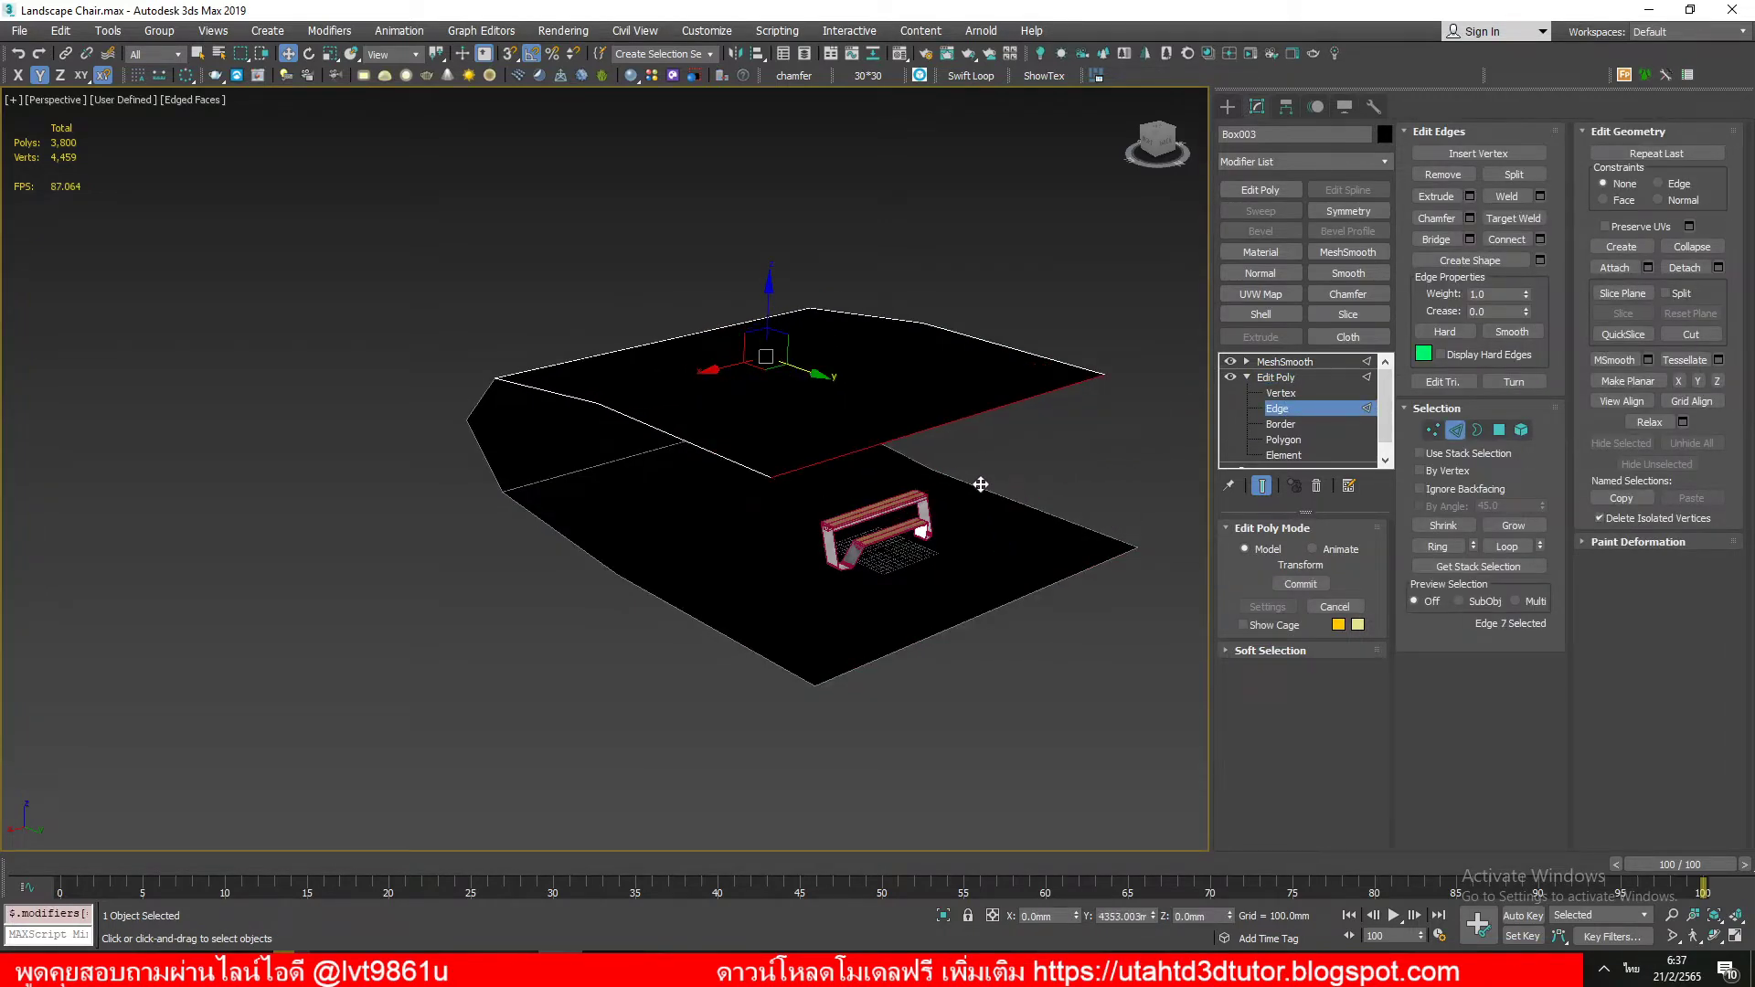
left_click(1303, 363)
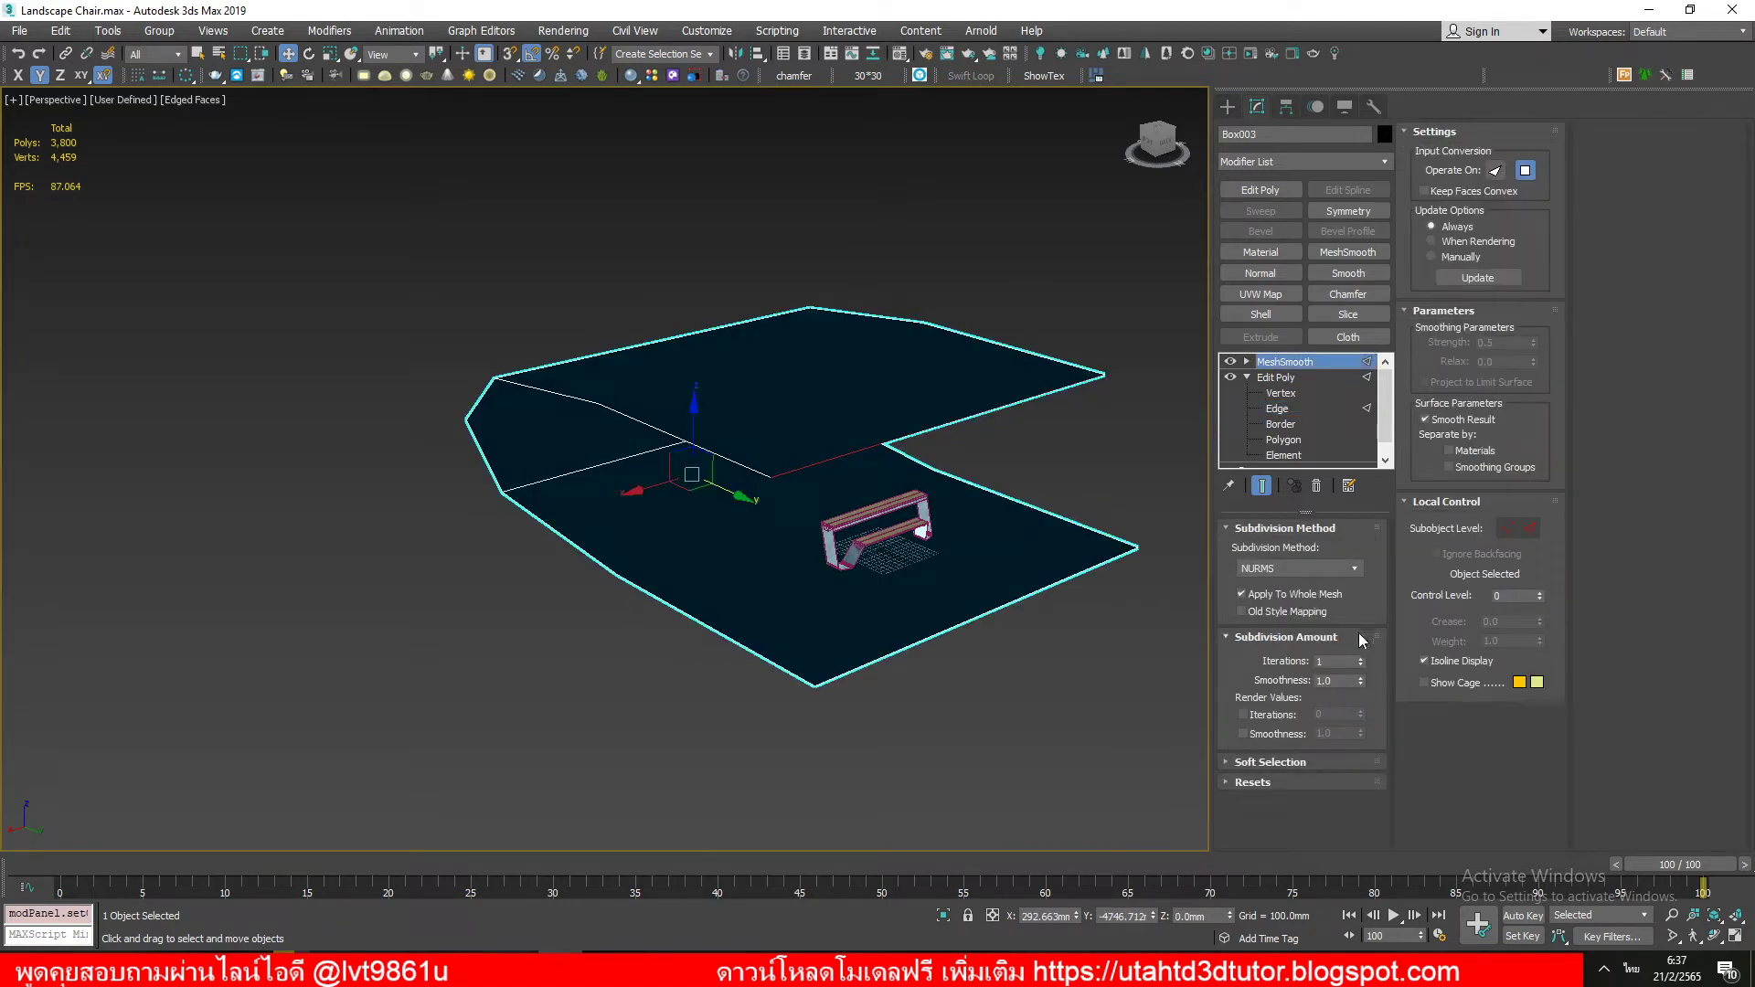
Step: Set MeshSmooth to 4 iterations and drag the left and right vertices outward to widen the cove
left_click(1362, 658)
left_click(1361, 658)
left_click(1362, 658)
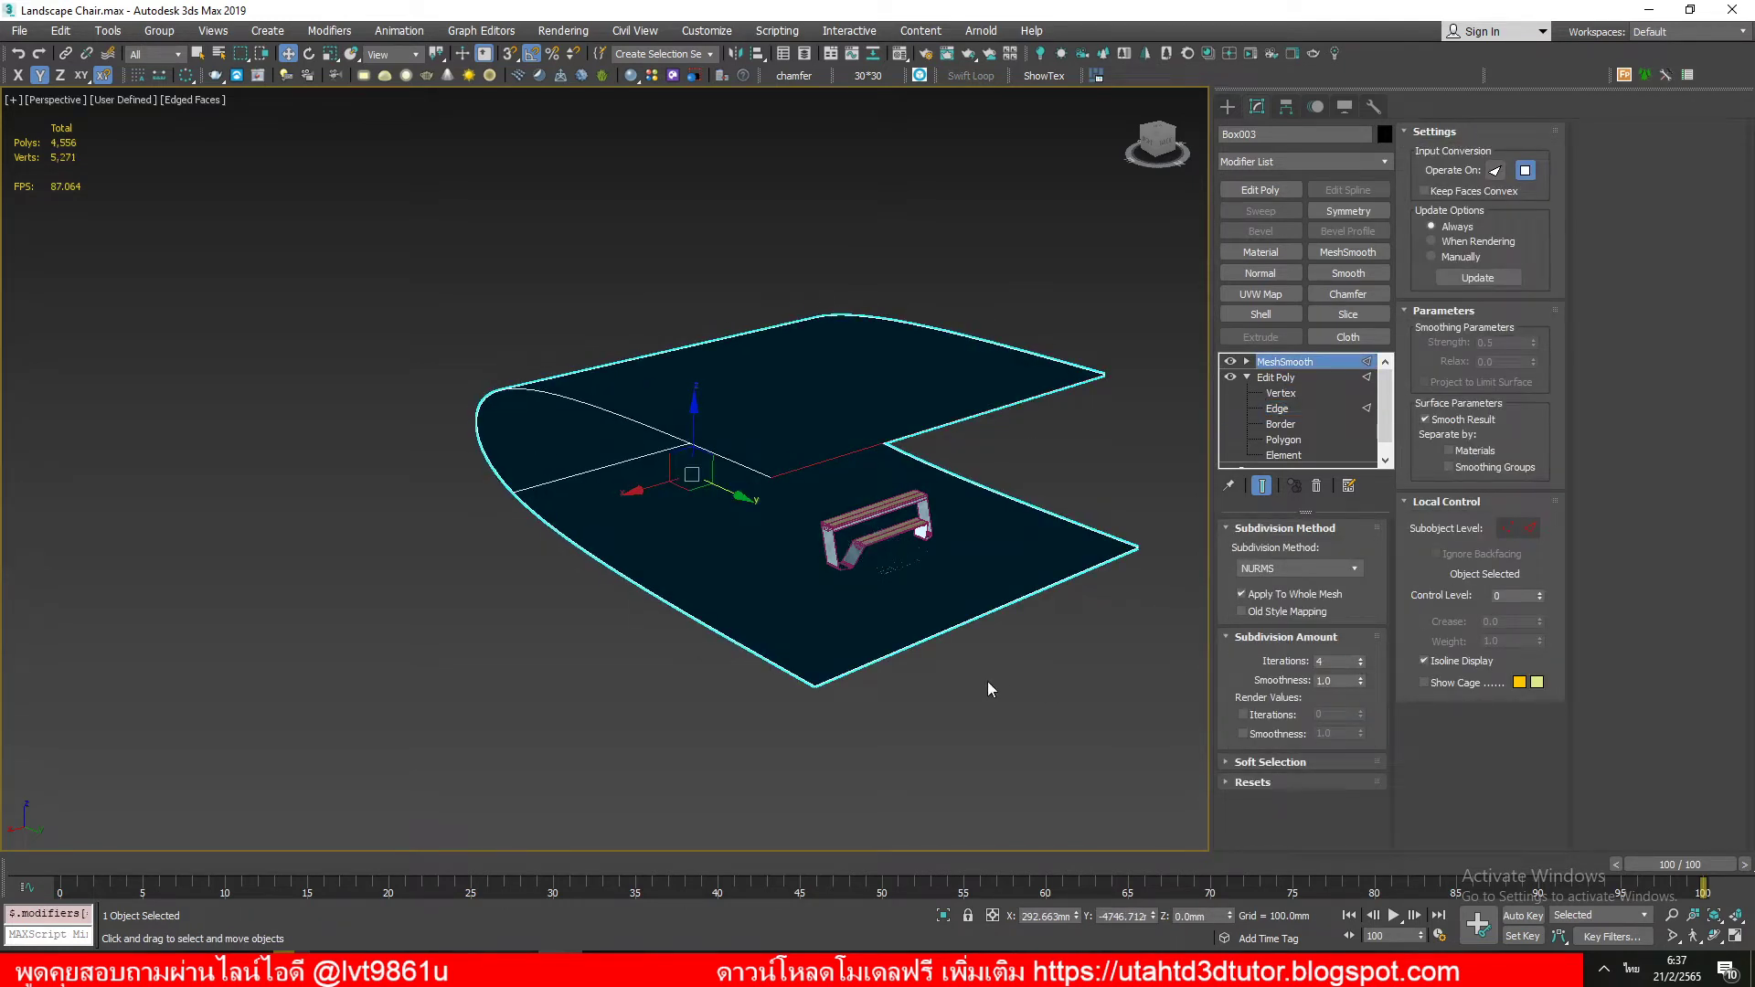
mouse_move(989, 690)
middle_mouse_down("alt")
mouse_move(976, 640)
mouse_move(961, 654)
middle_mouse_up("alt")
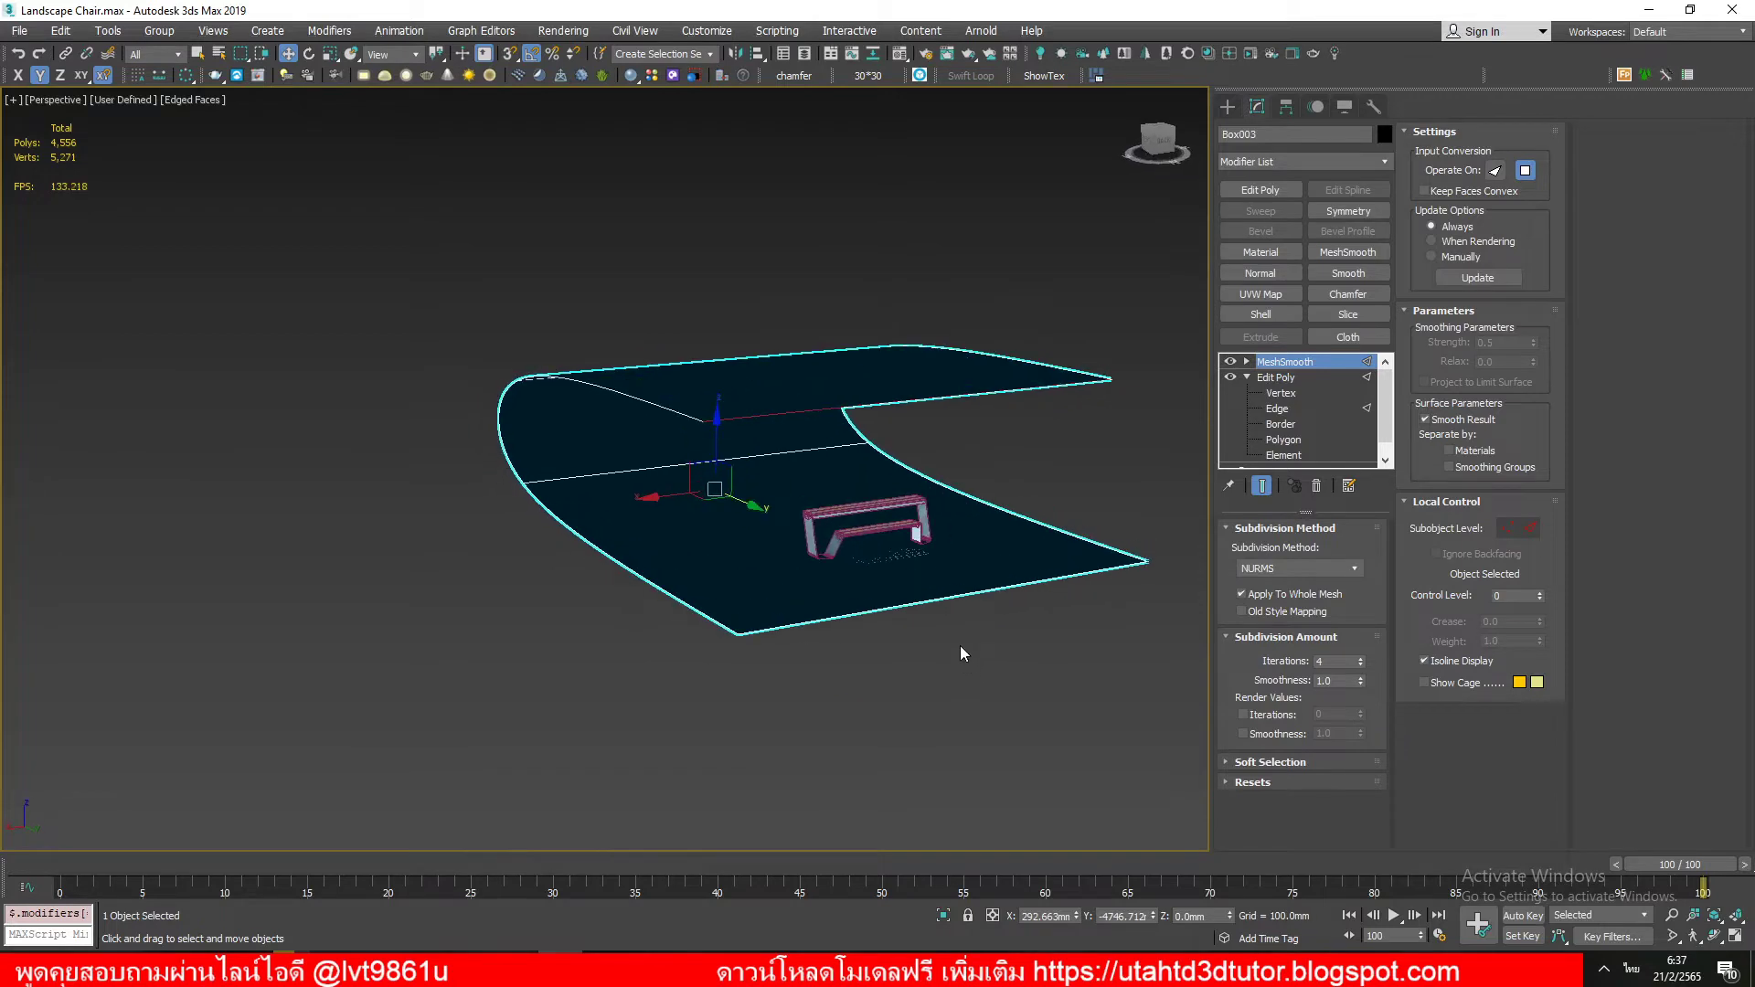
left_click(1291, 393)
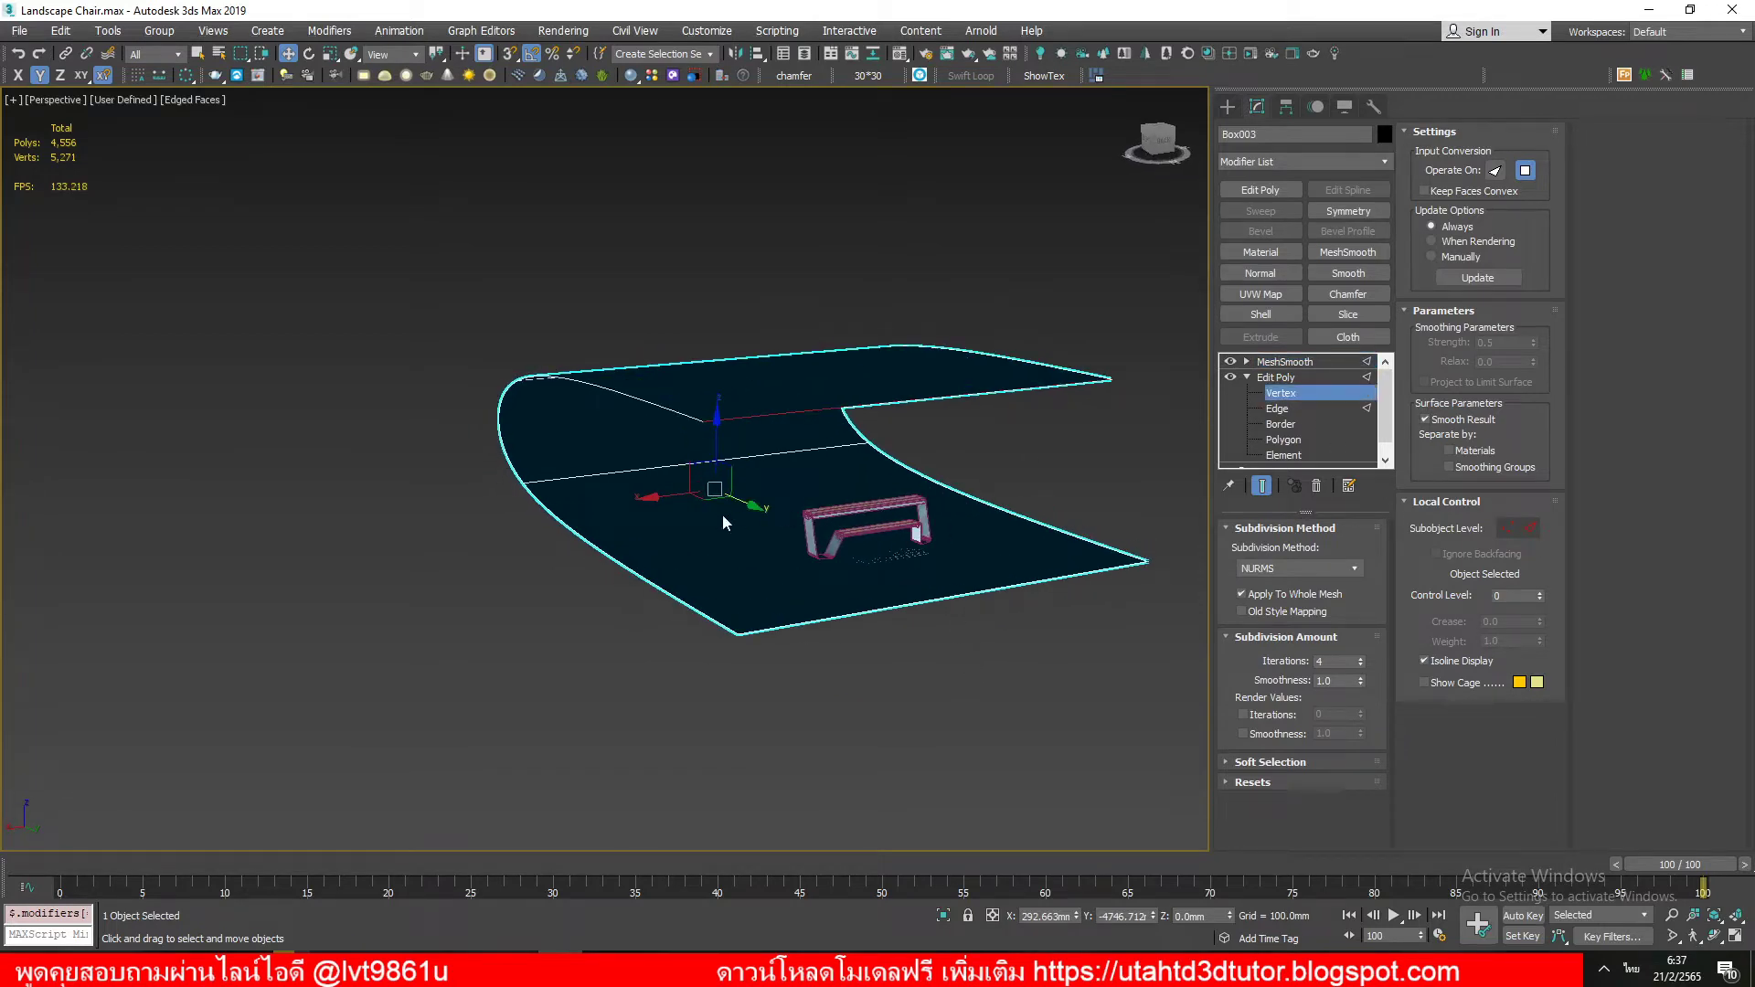
mouse_move(875, 526)
middle_mouse_down("alt")
mouse_move(859, 561)
mouse_move(700, 522)
middle_mouse_up("alt")
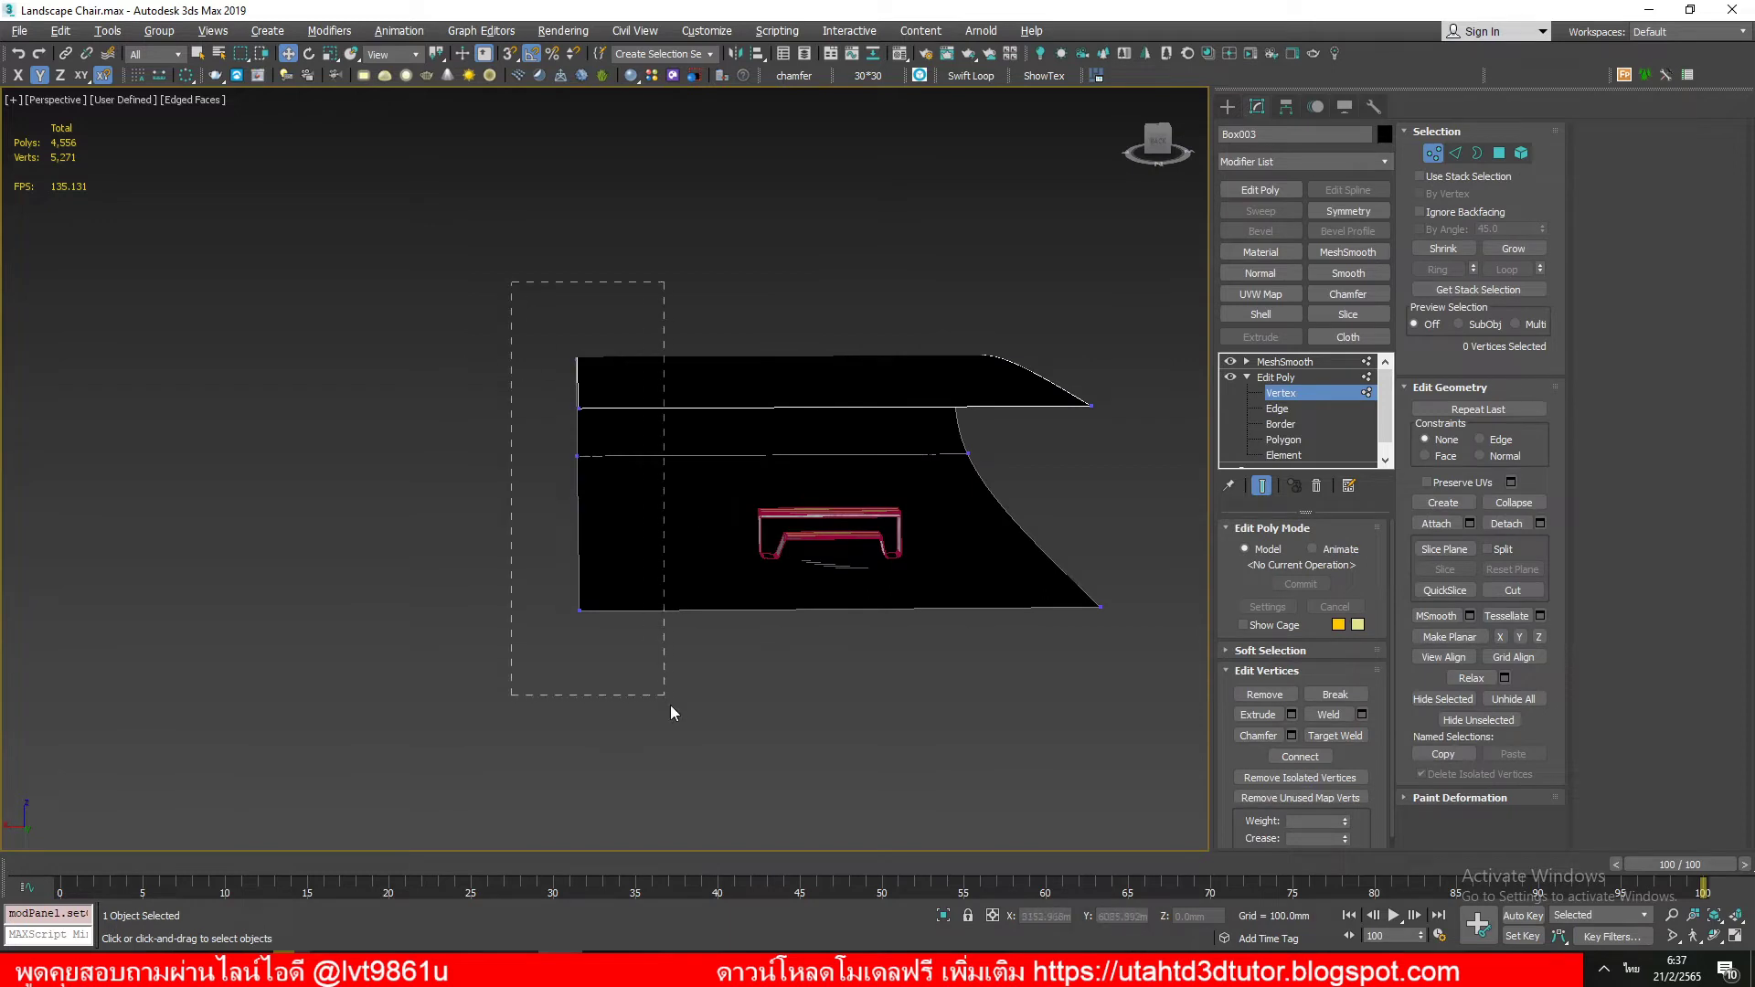
left_click_drag(671, 710, 668, 704)
left_click_drag(535, 443, 391, 476)
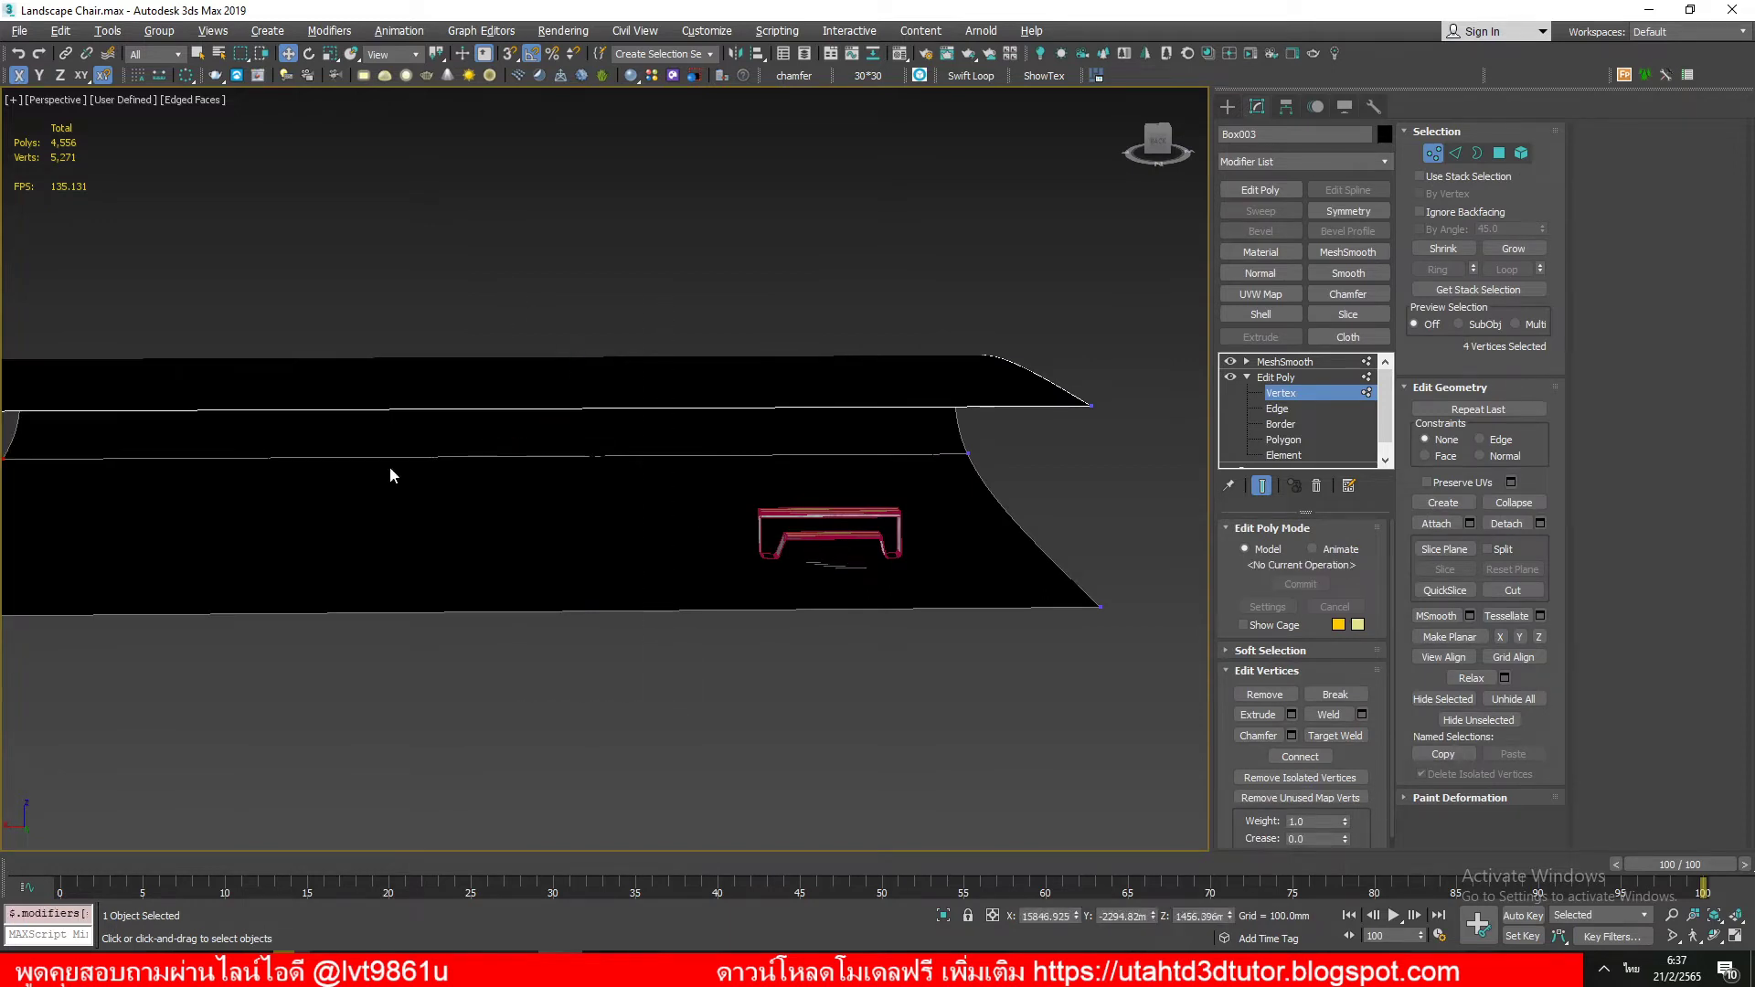
left_click_drag(823, 262, 1133, 640)
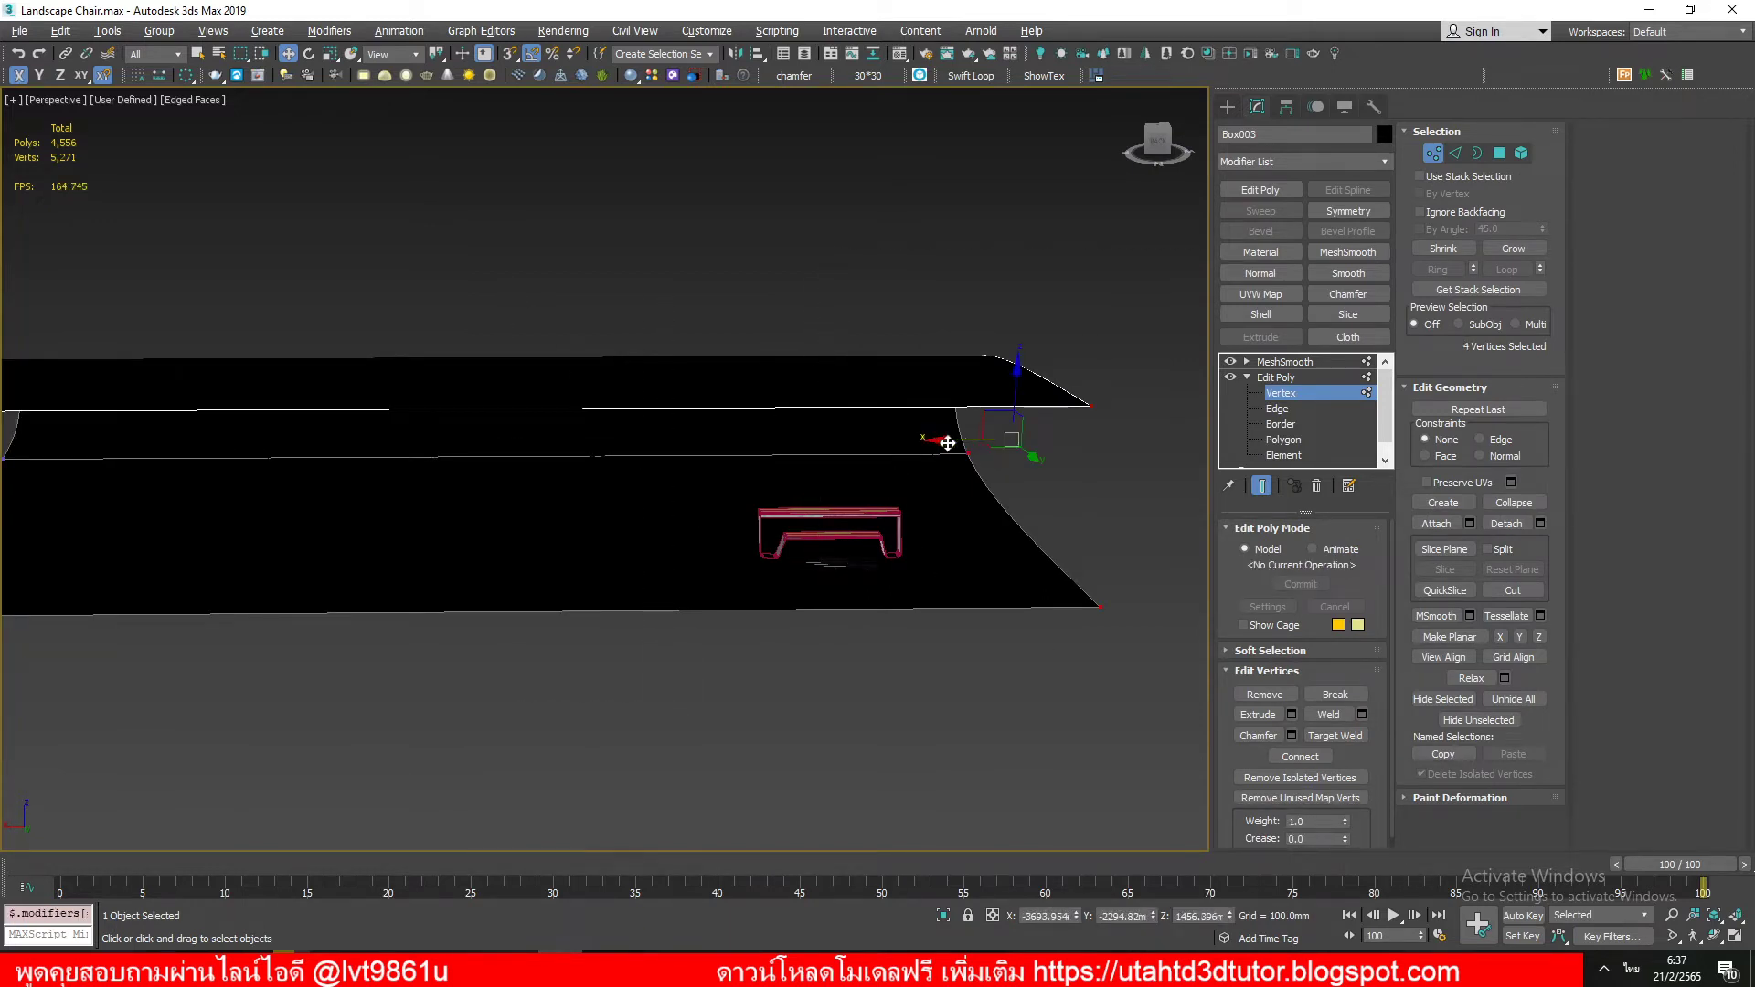
left_click_drag(947, 443, 1289, 523)
left_click(1431, 149)
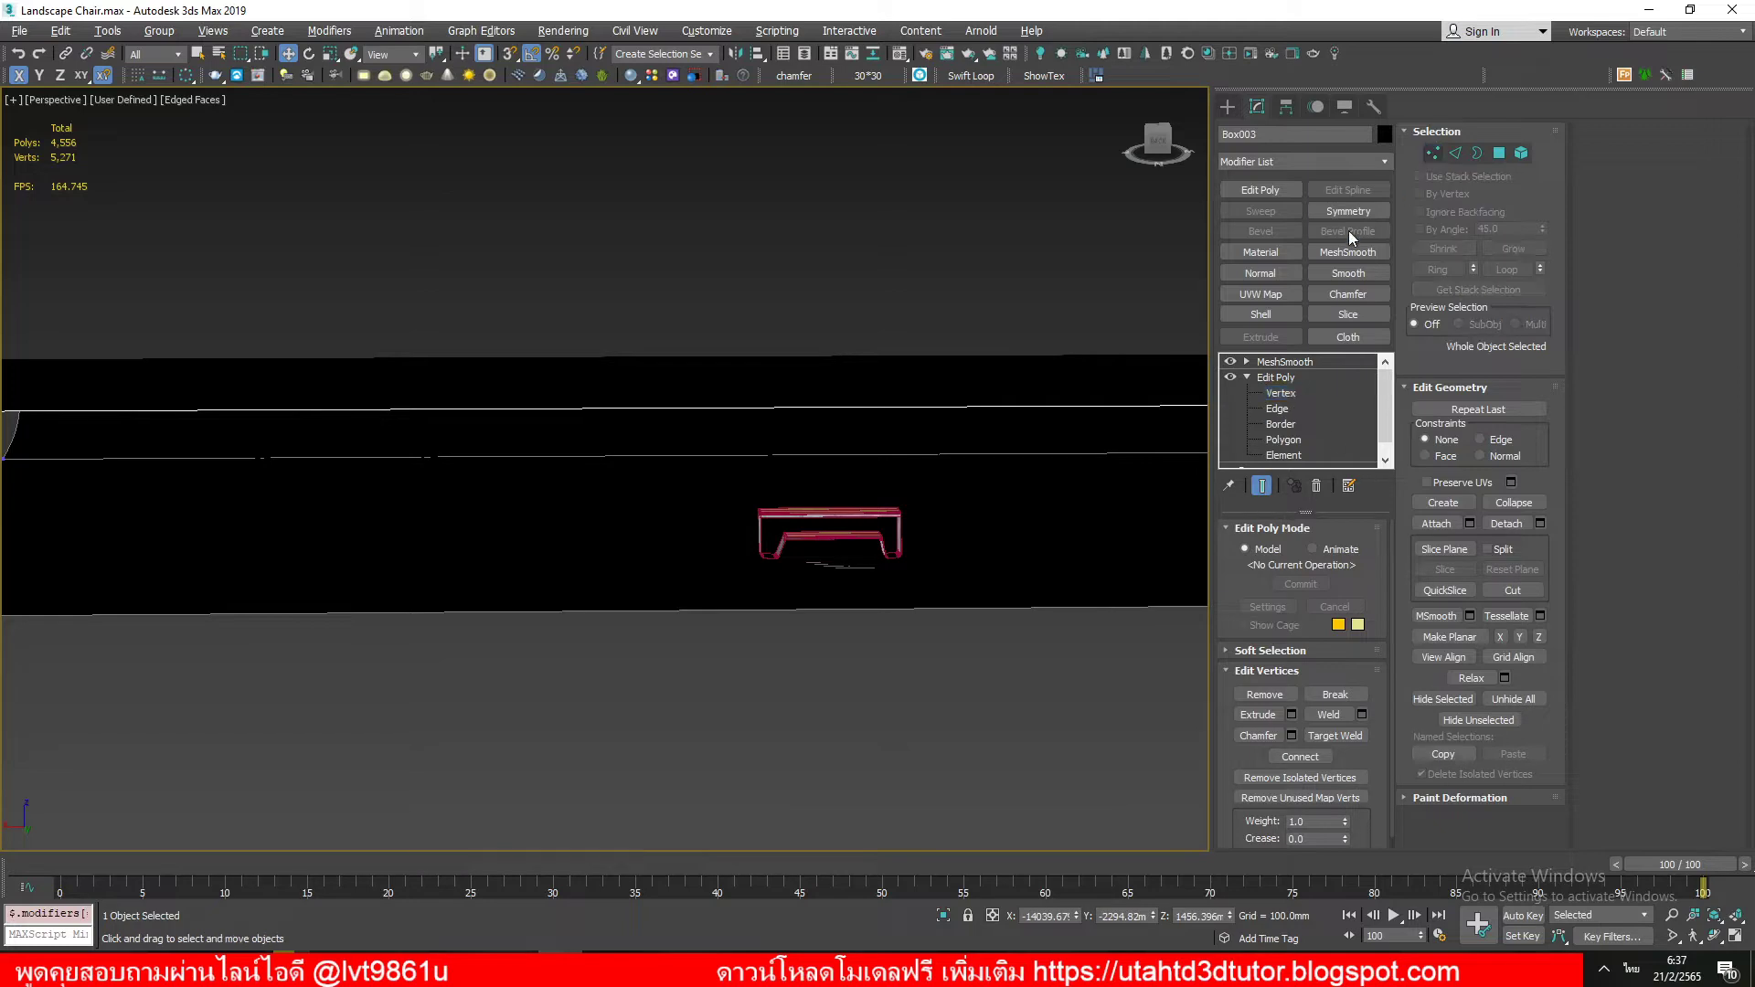
left_click(1289, 363)
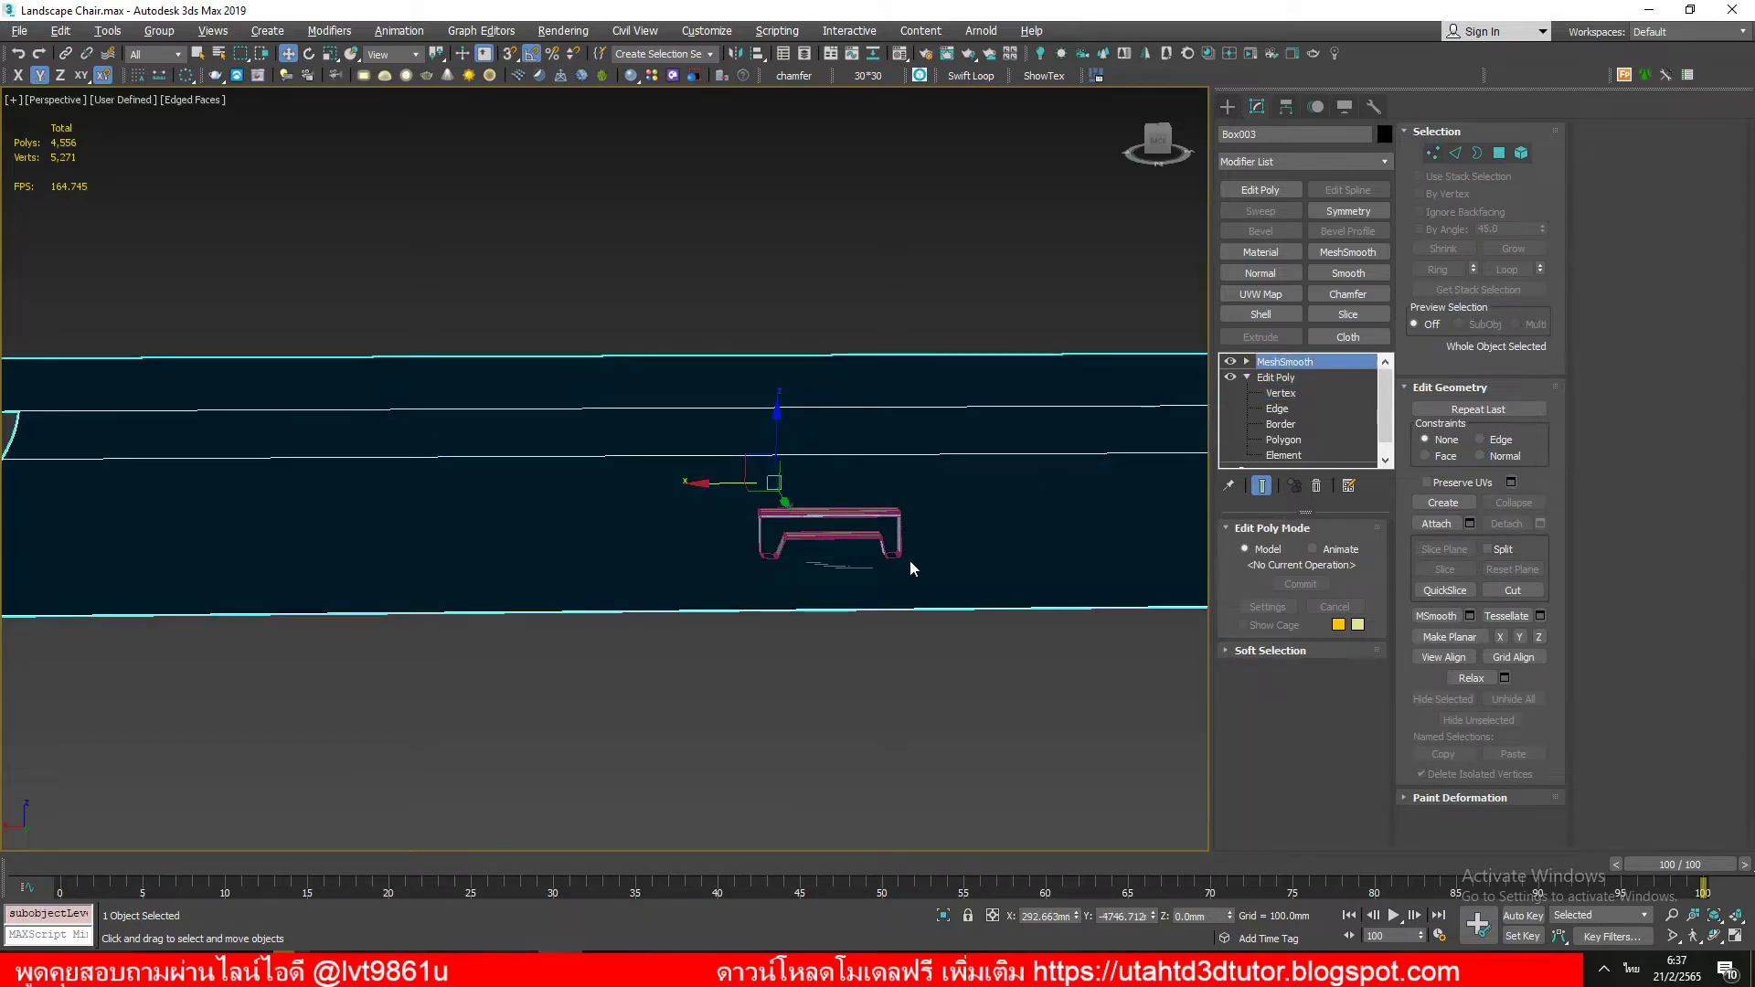
mouse_move(921, 647)
middle_mouse_down("alt")
mouse_move(908, 668)
mouse_move(960, 607)
mouse_move(960, 552)
mouse_move(998, 601)
middle_mouse_up("alt")
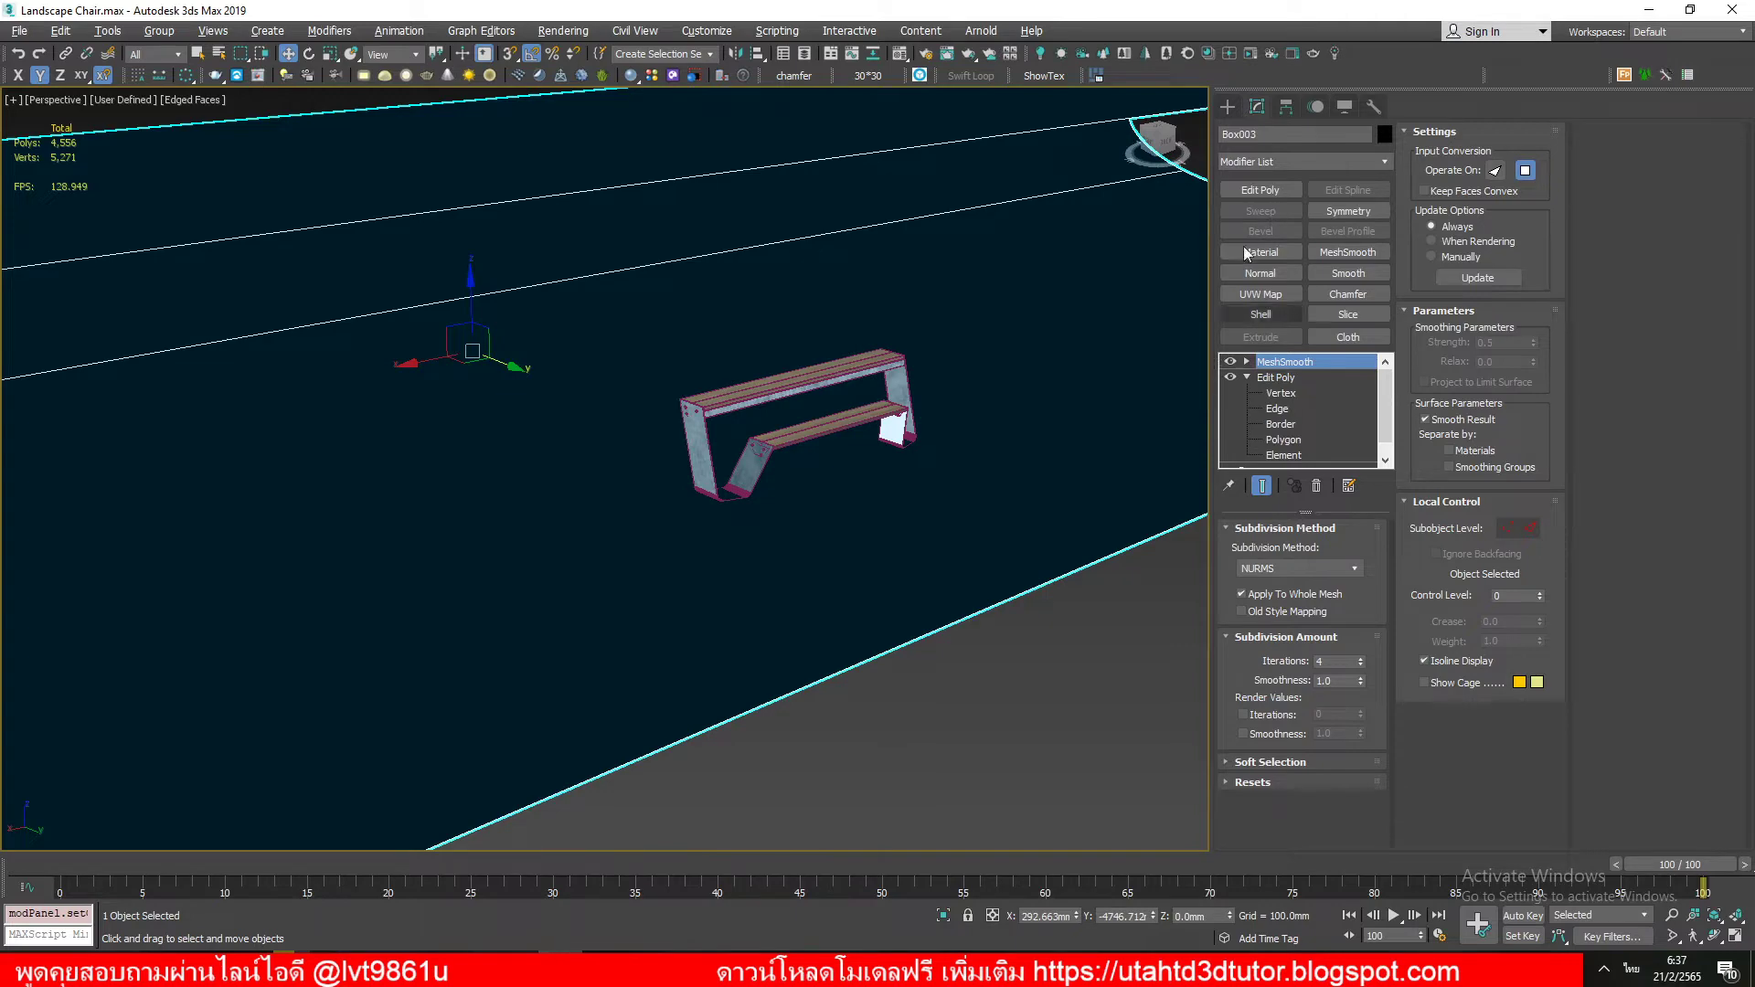
Step: Add a 10.0mm Shell to the backdrop, toggle it off, and open the Material Editor
left_click(1261, 314)
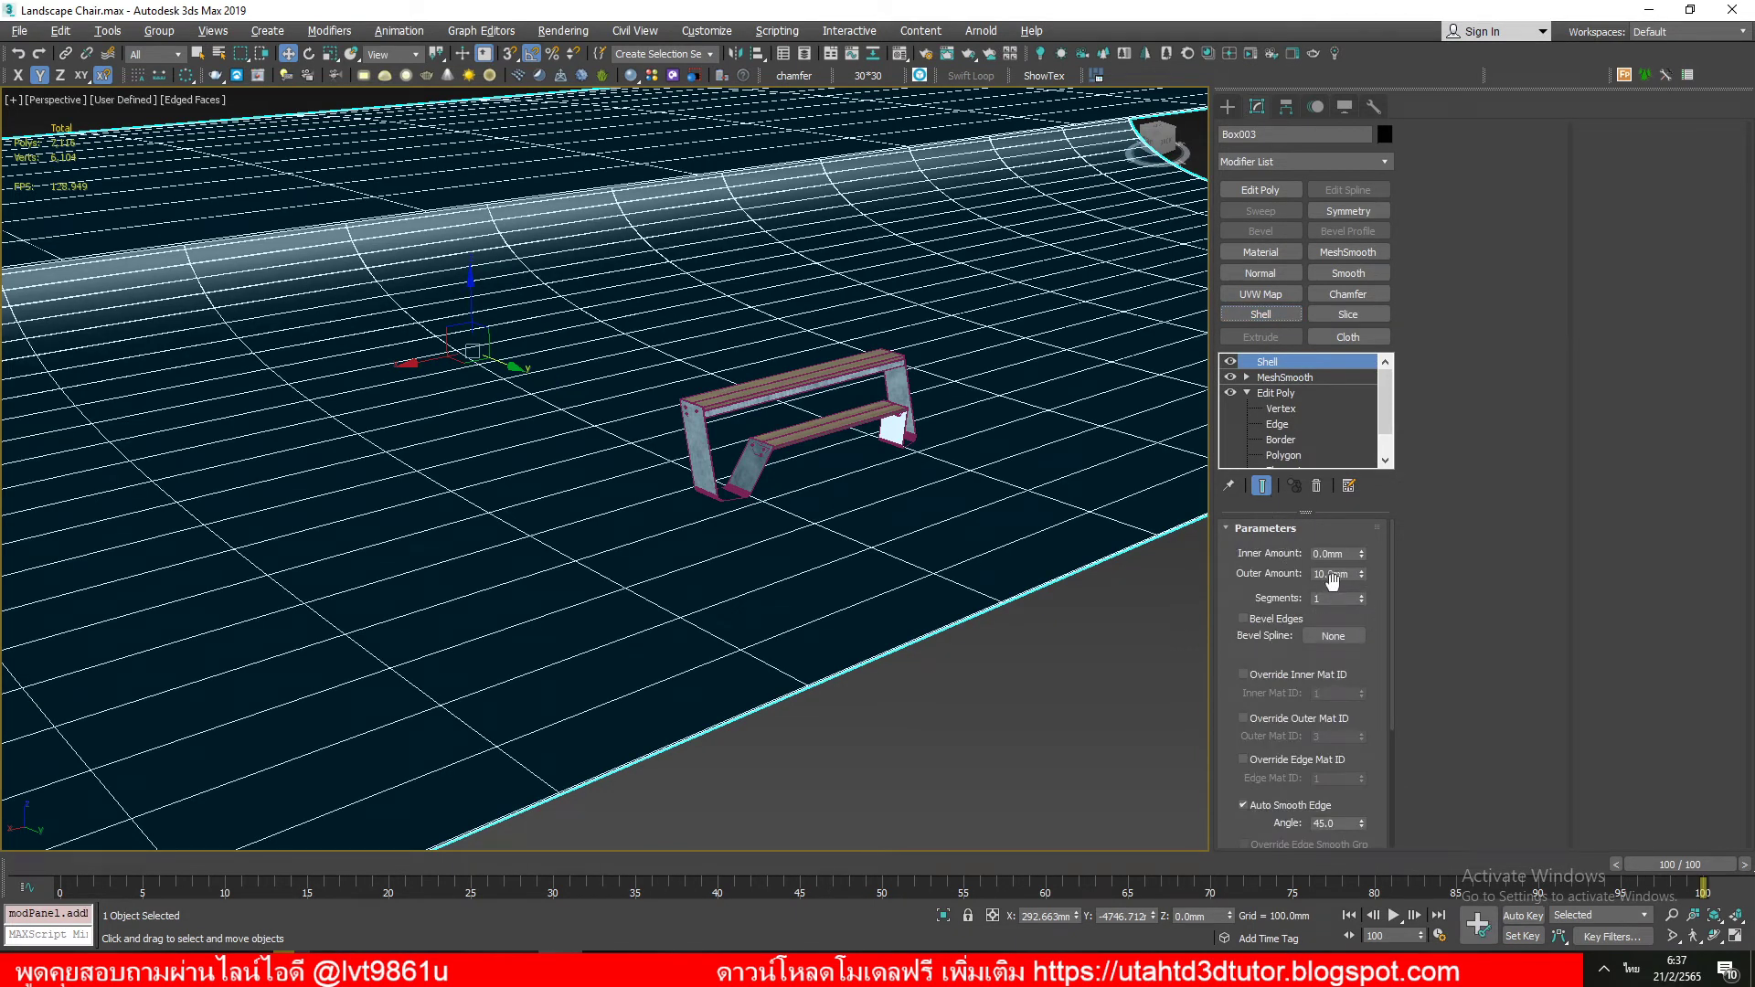
scroll(974, 605, "up", 3)
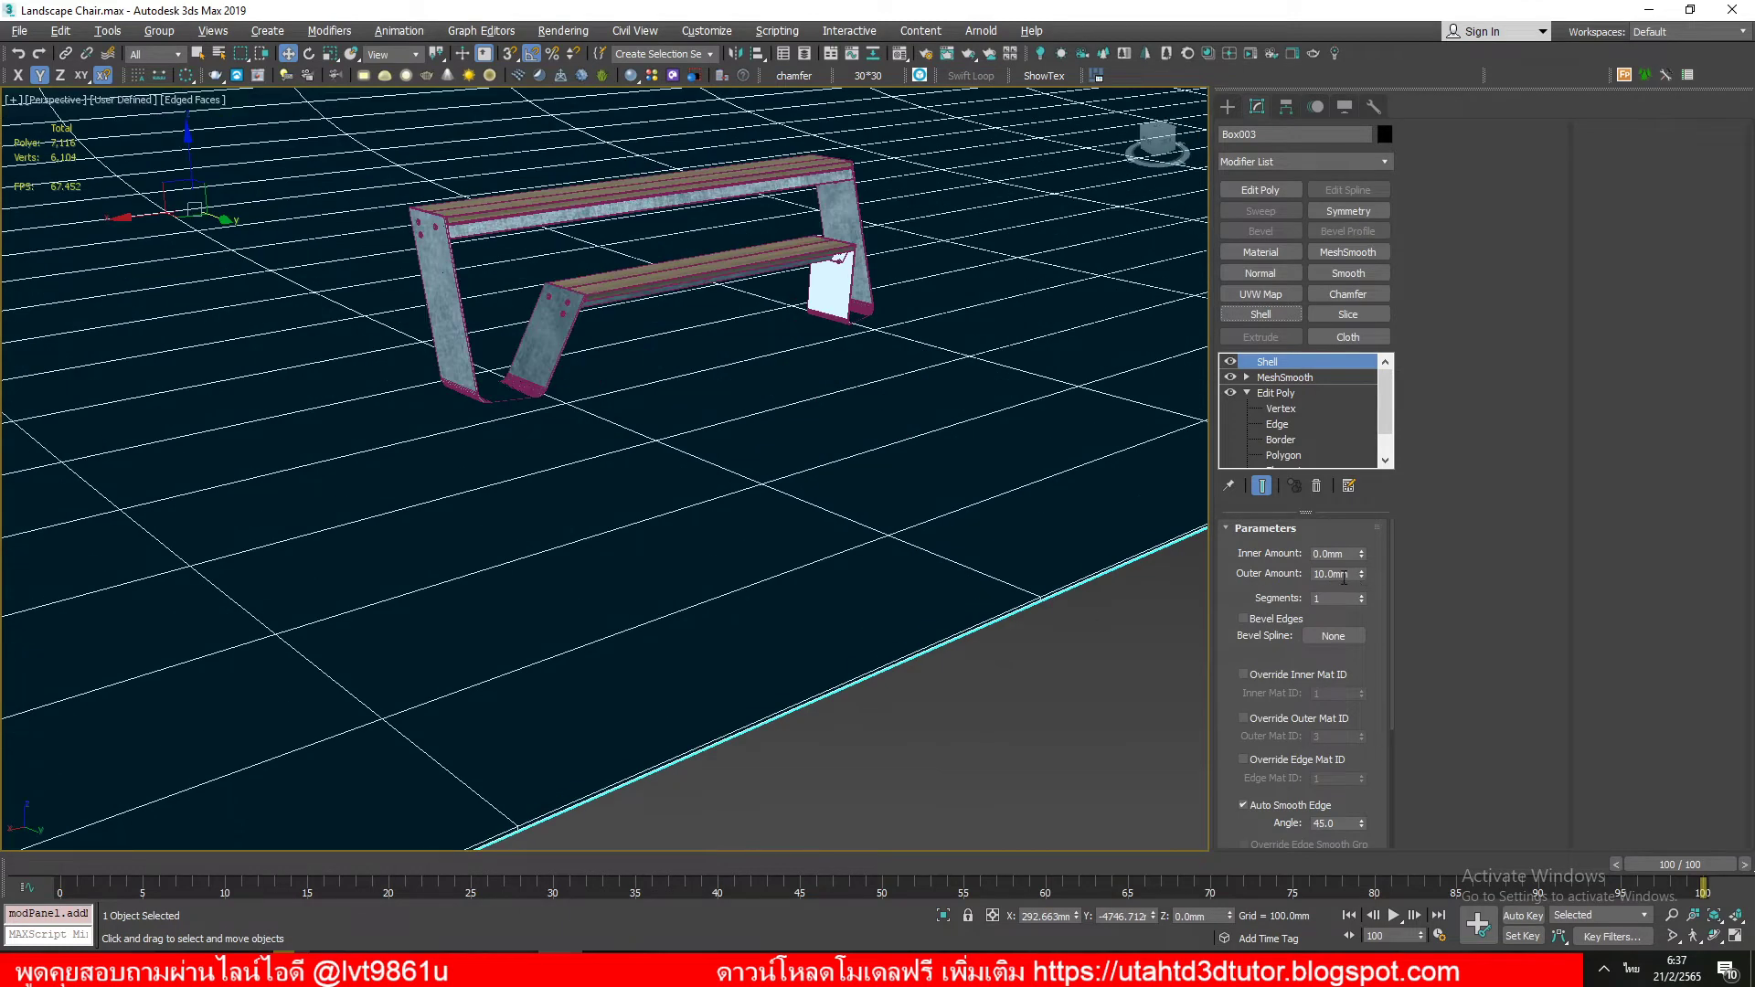
left_click(1230, 362)
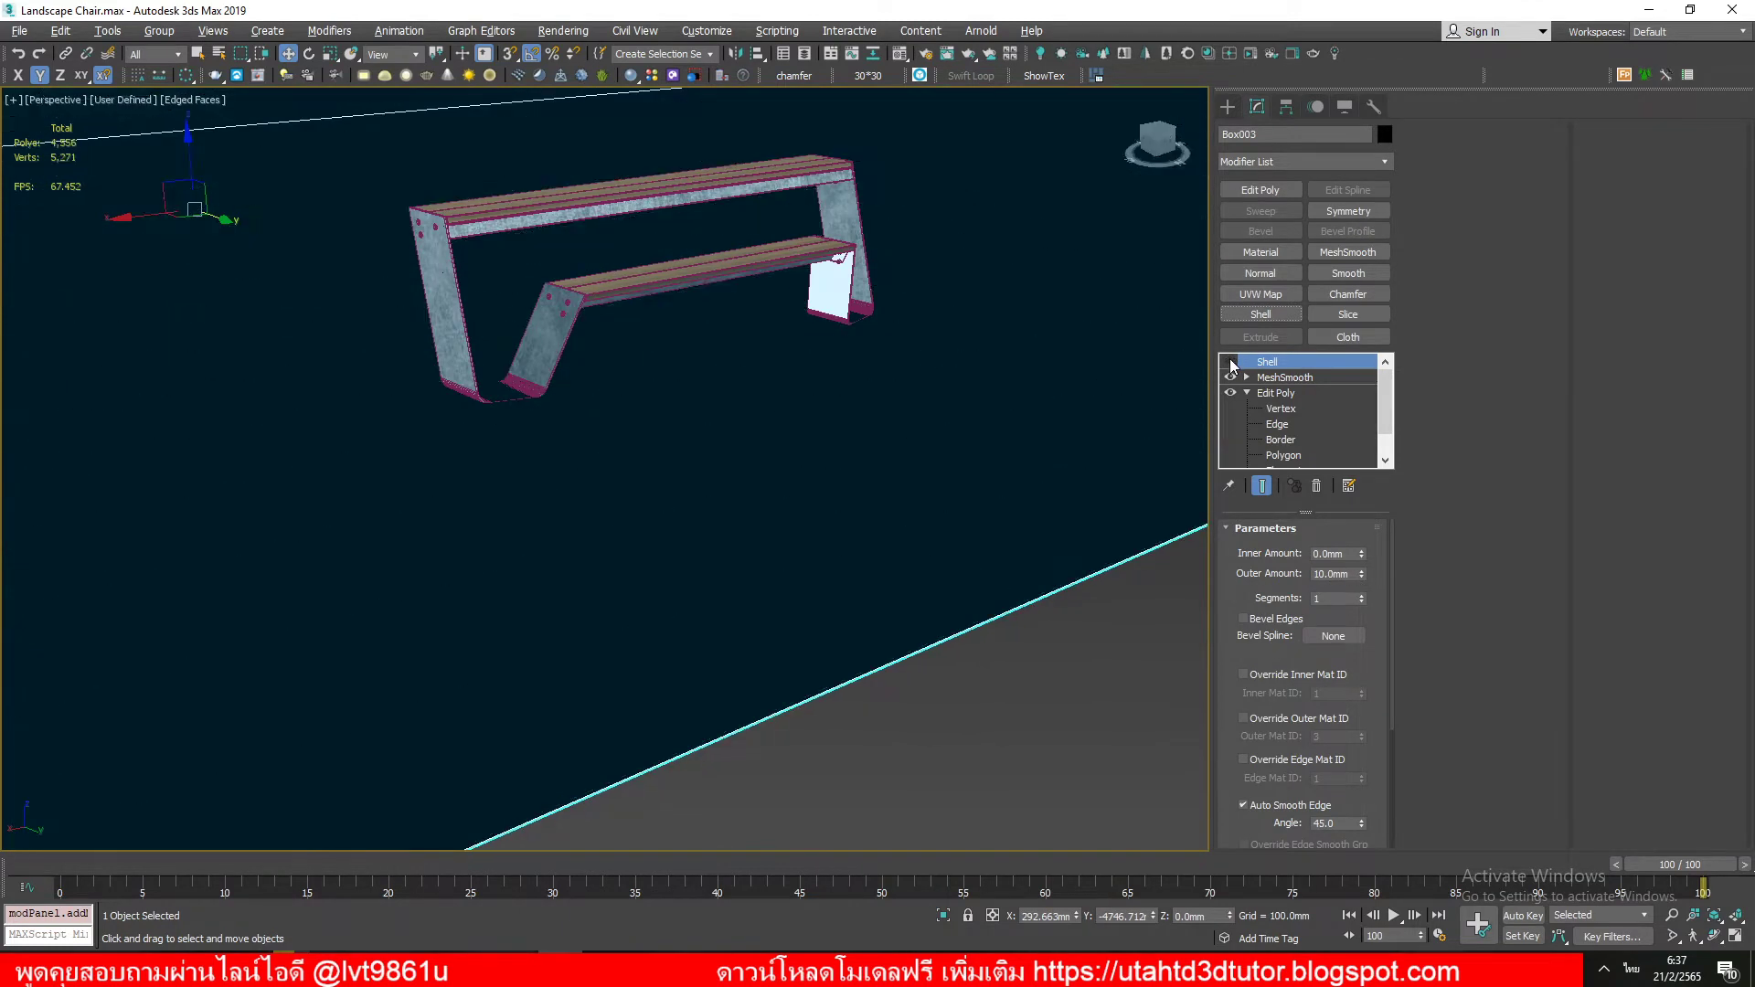
mouse_move(983, 430)
middle_mouse_down()
mouse_move(965, 259)
mouse_move(972, 285)
middle_mouse_up()
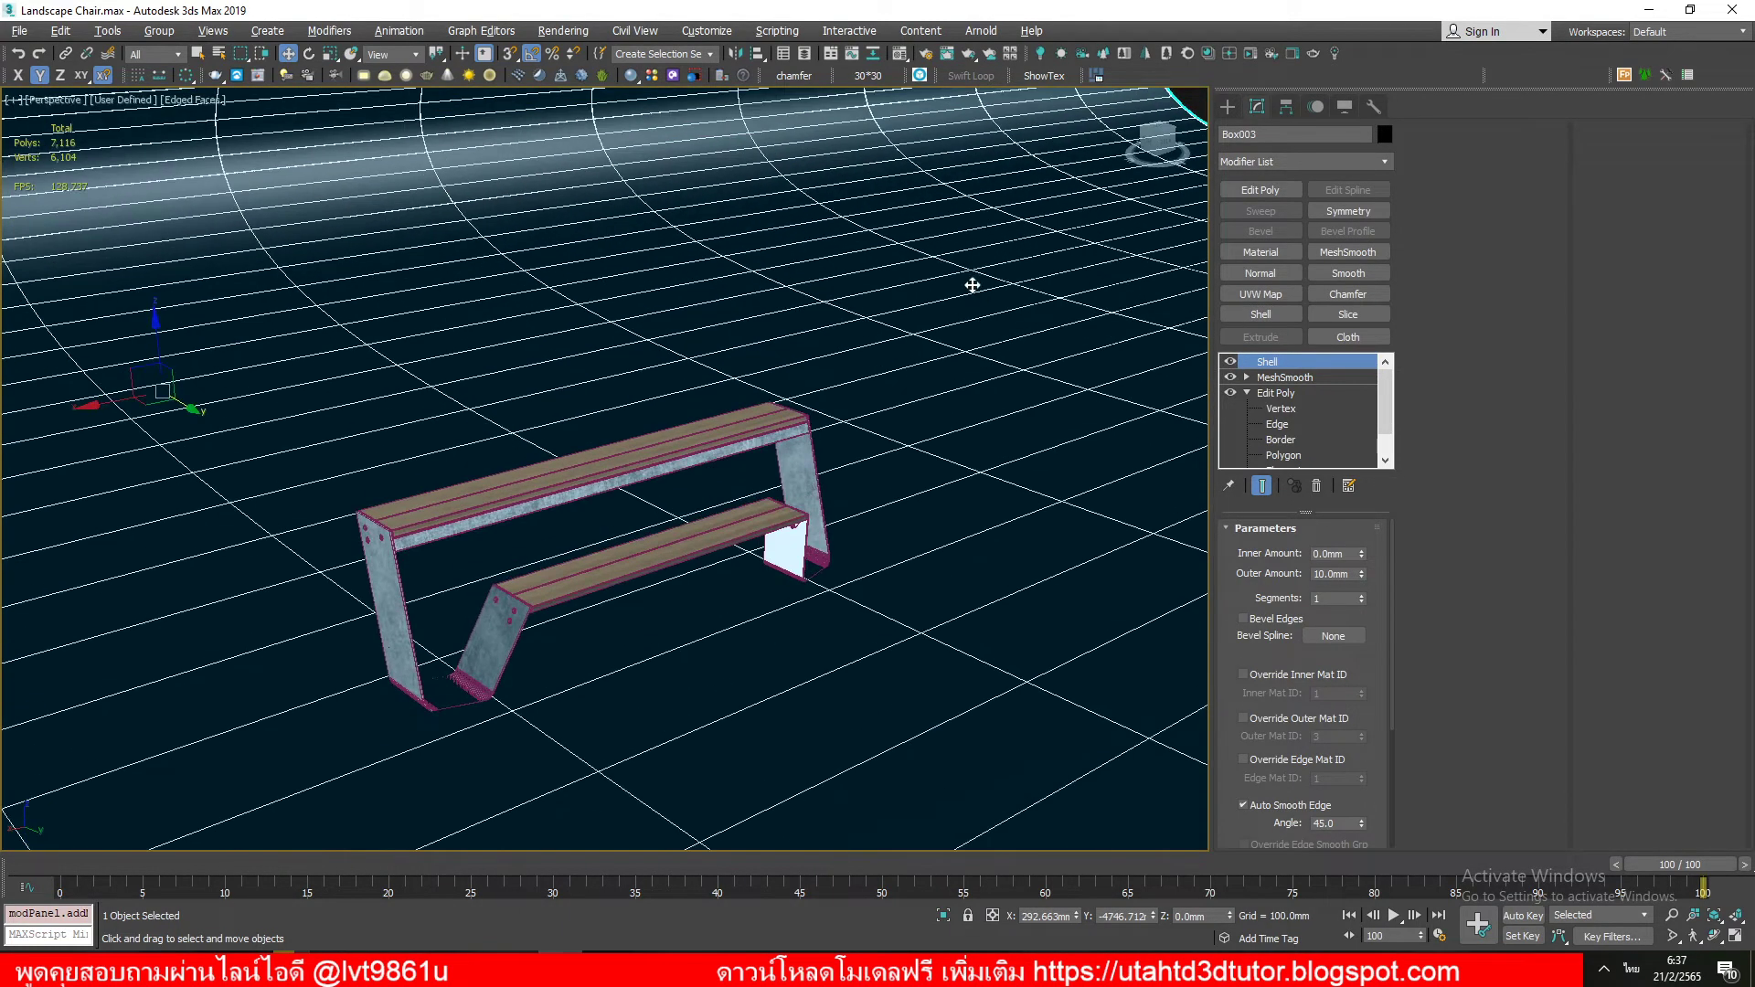
key("m")
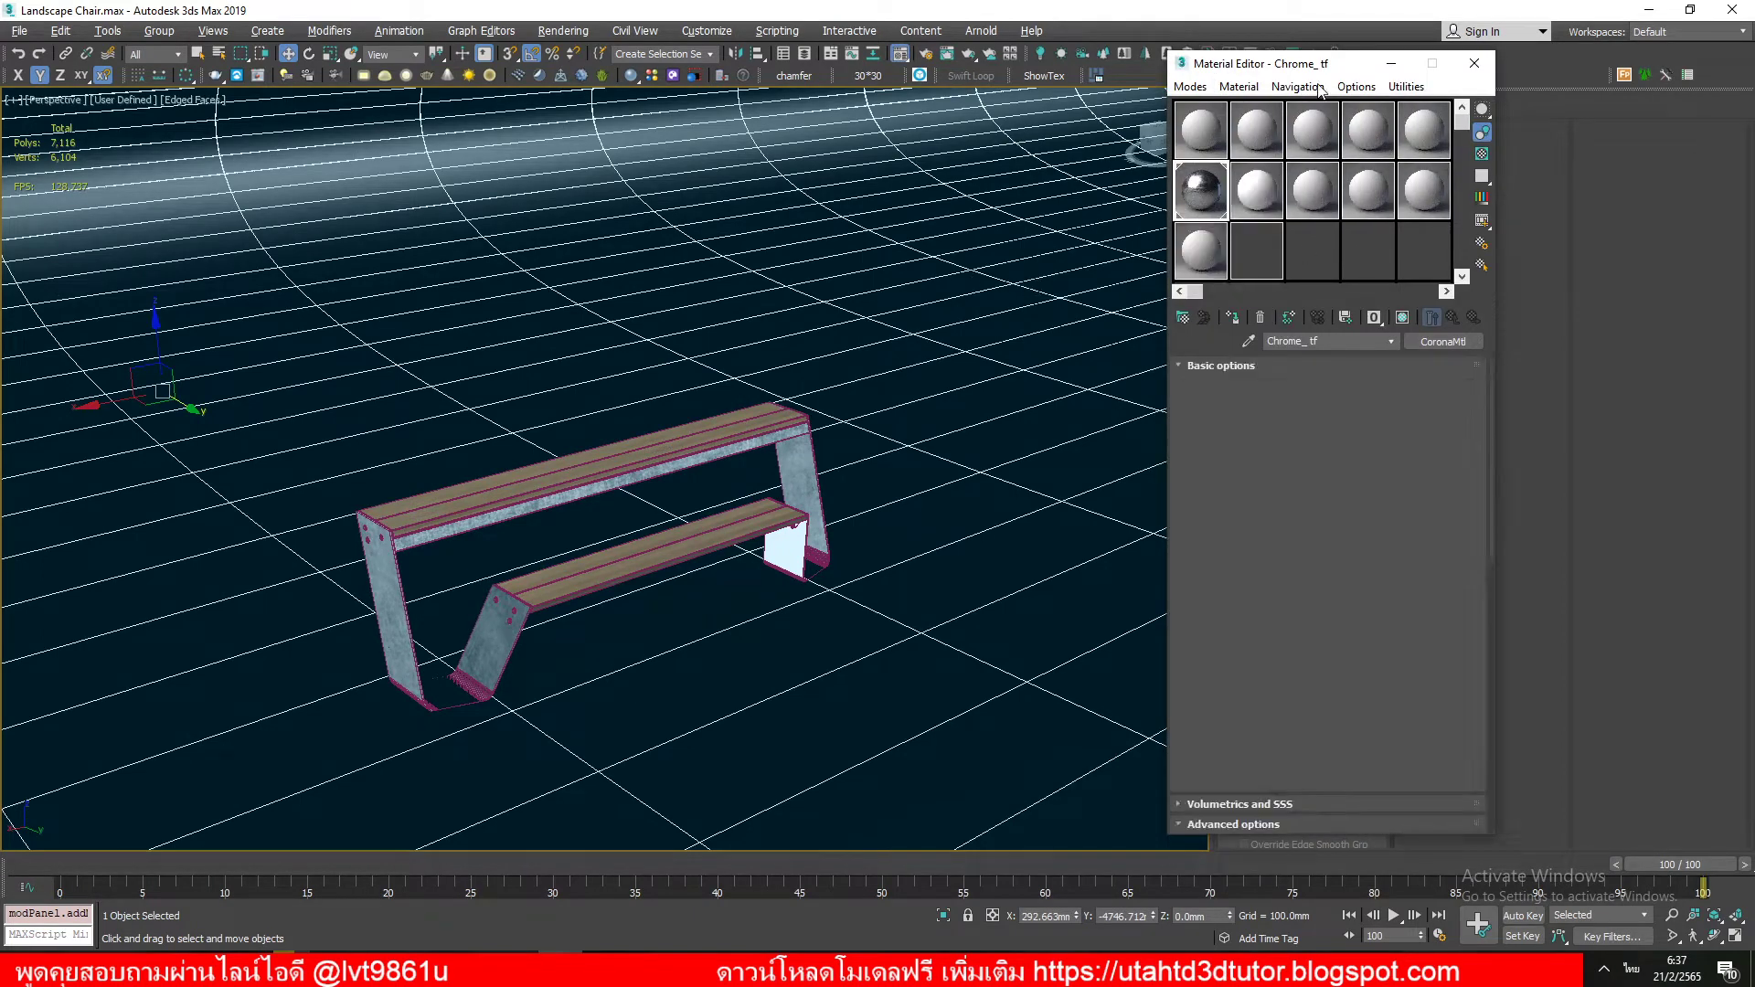
Step: Reset the Material Editor sample slots from Utilities and select the first slot
left_click(1408, 87)
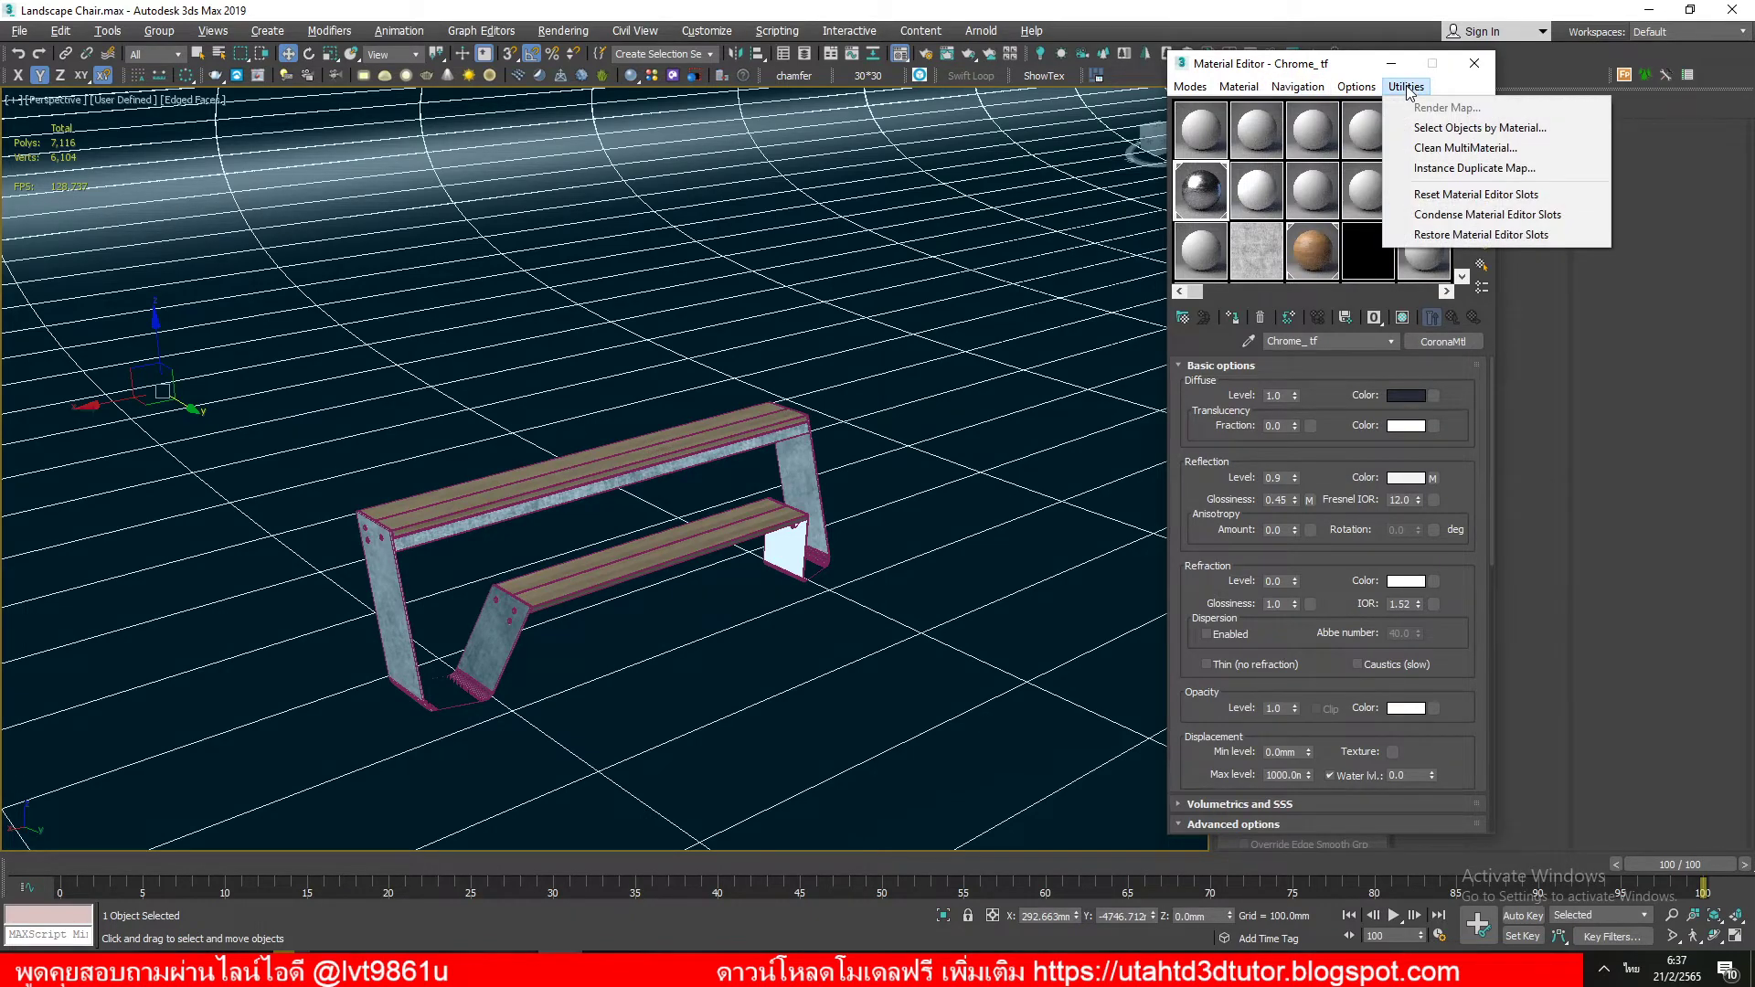
left_click(1453, 195)
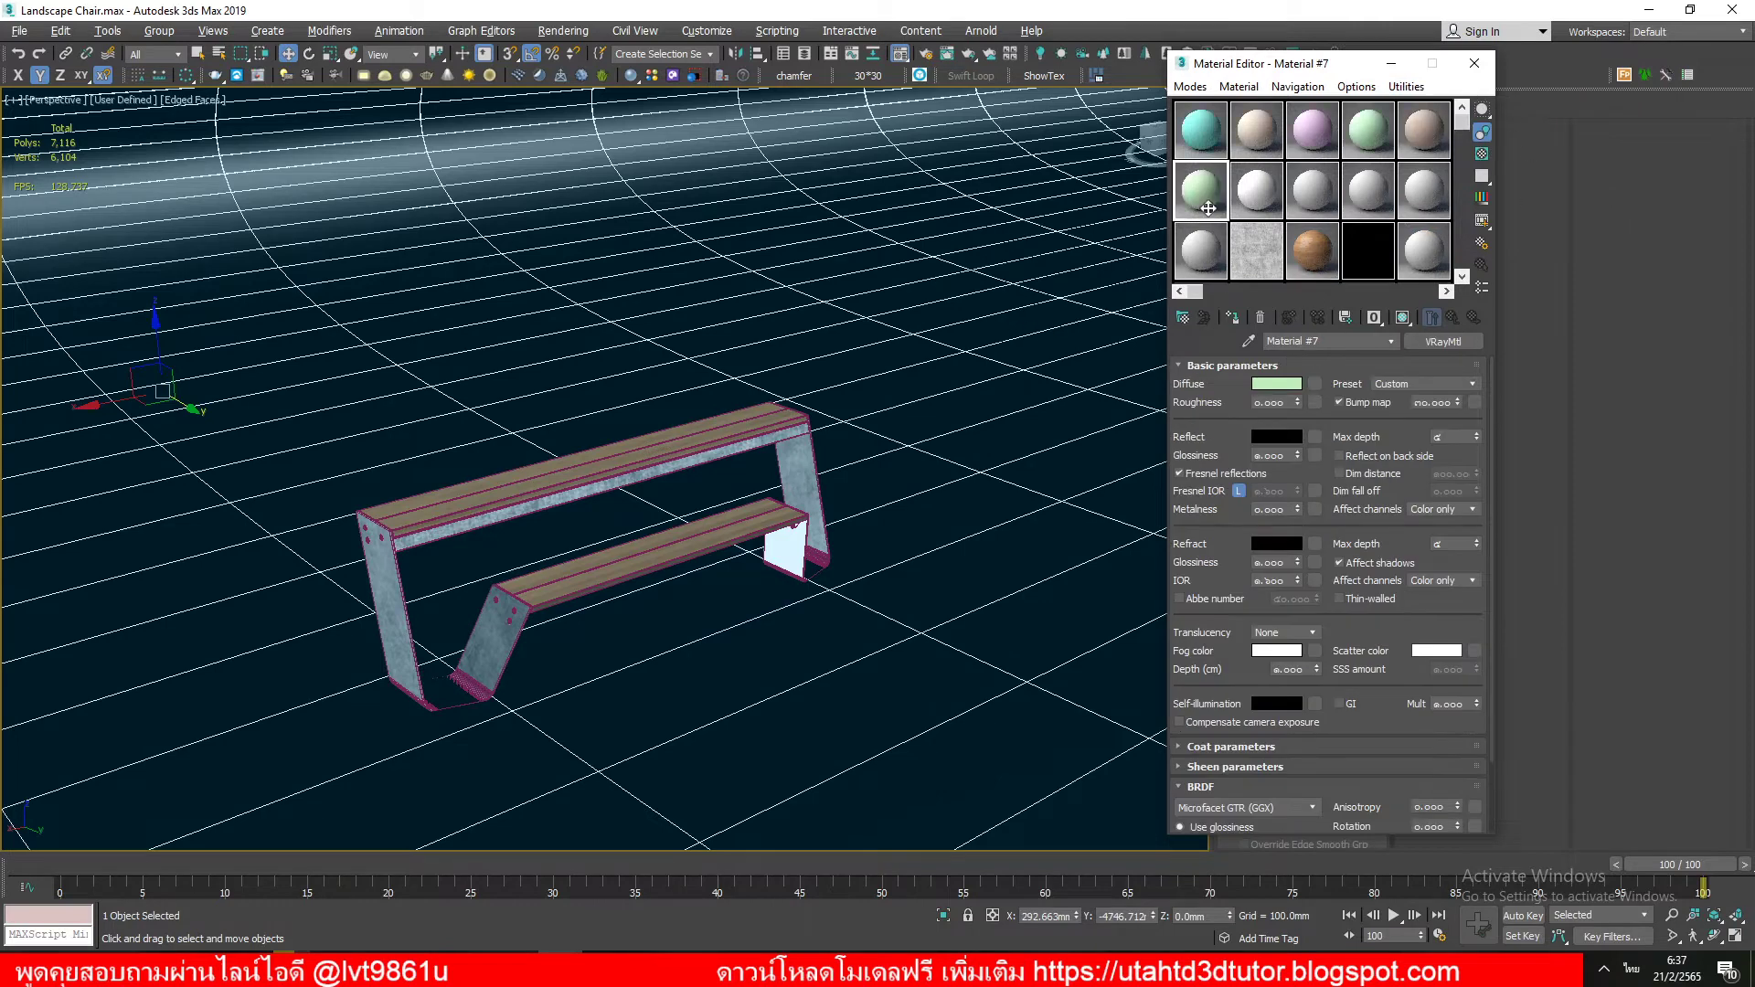
left_click(1203, 132)
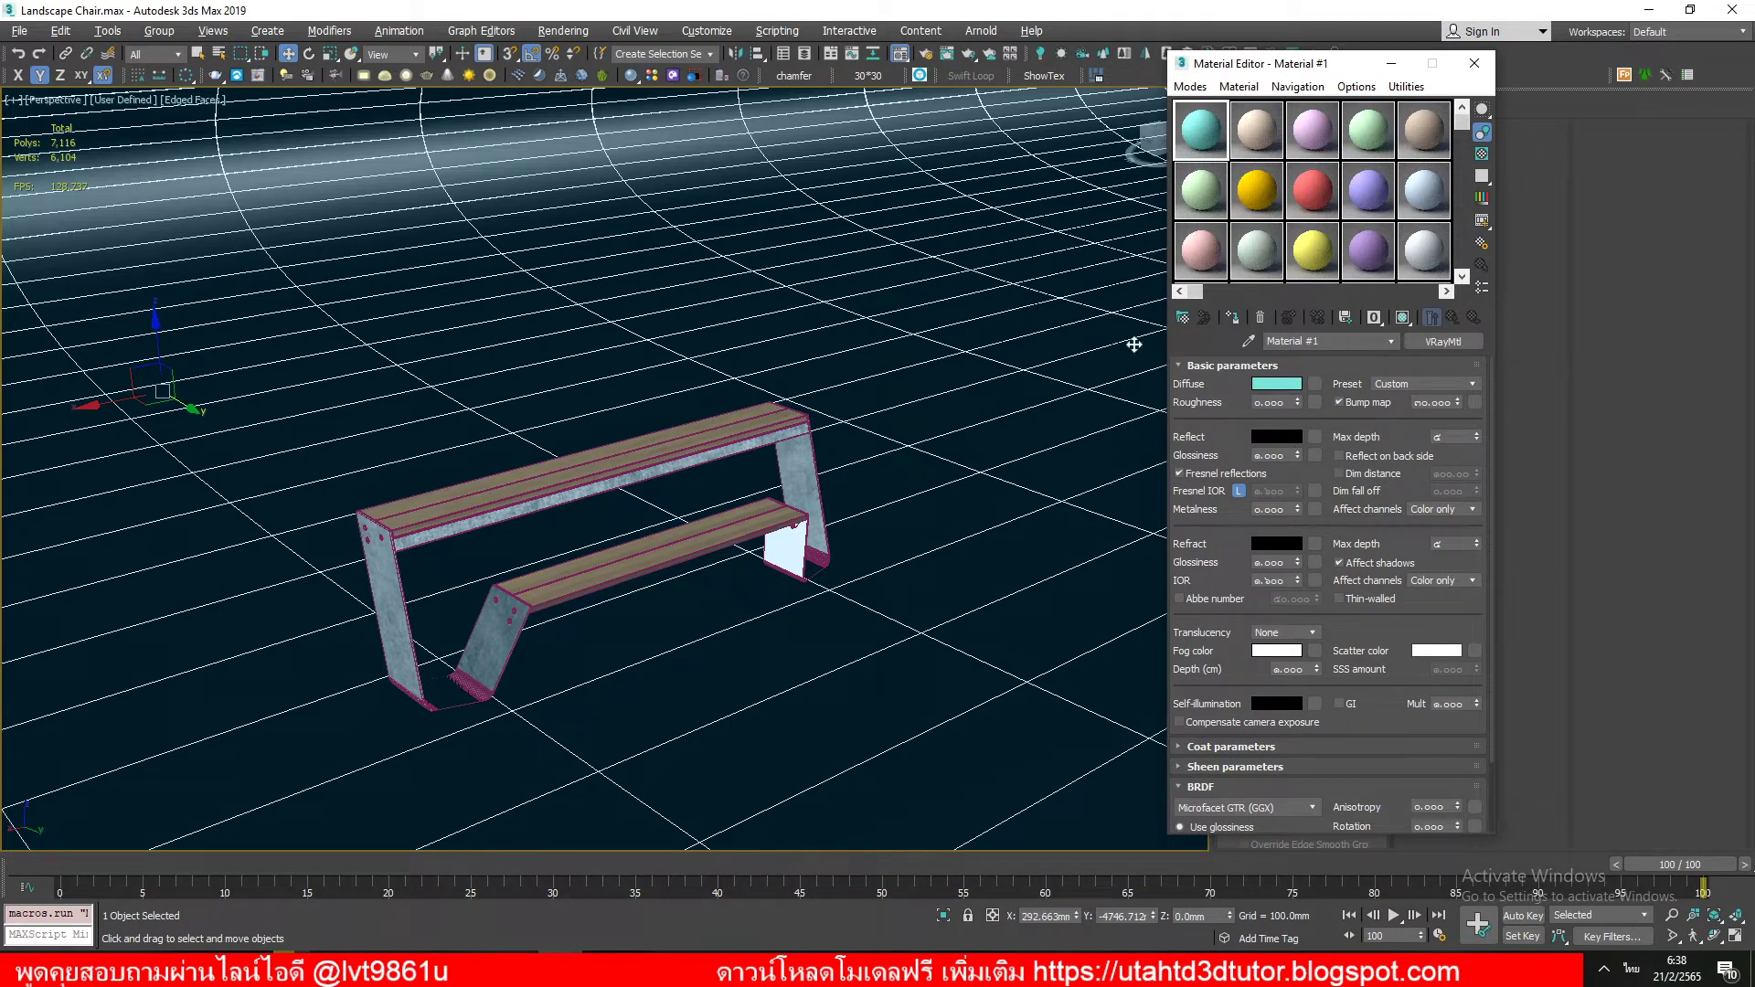
Step: Load the '!Start Modeling' CoronaMtl from the Corona library and drag it onto the bench, replacing the old one
left_click(1183, 318)
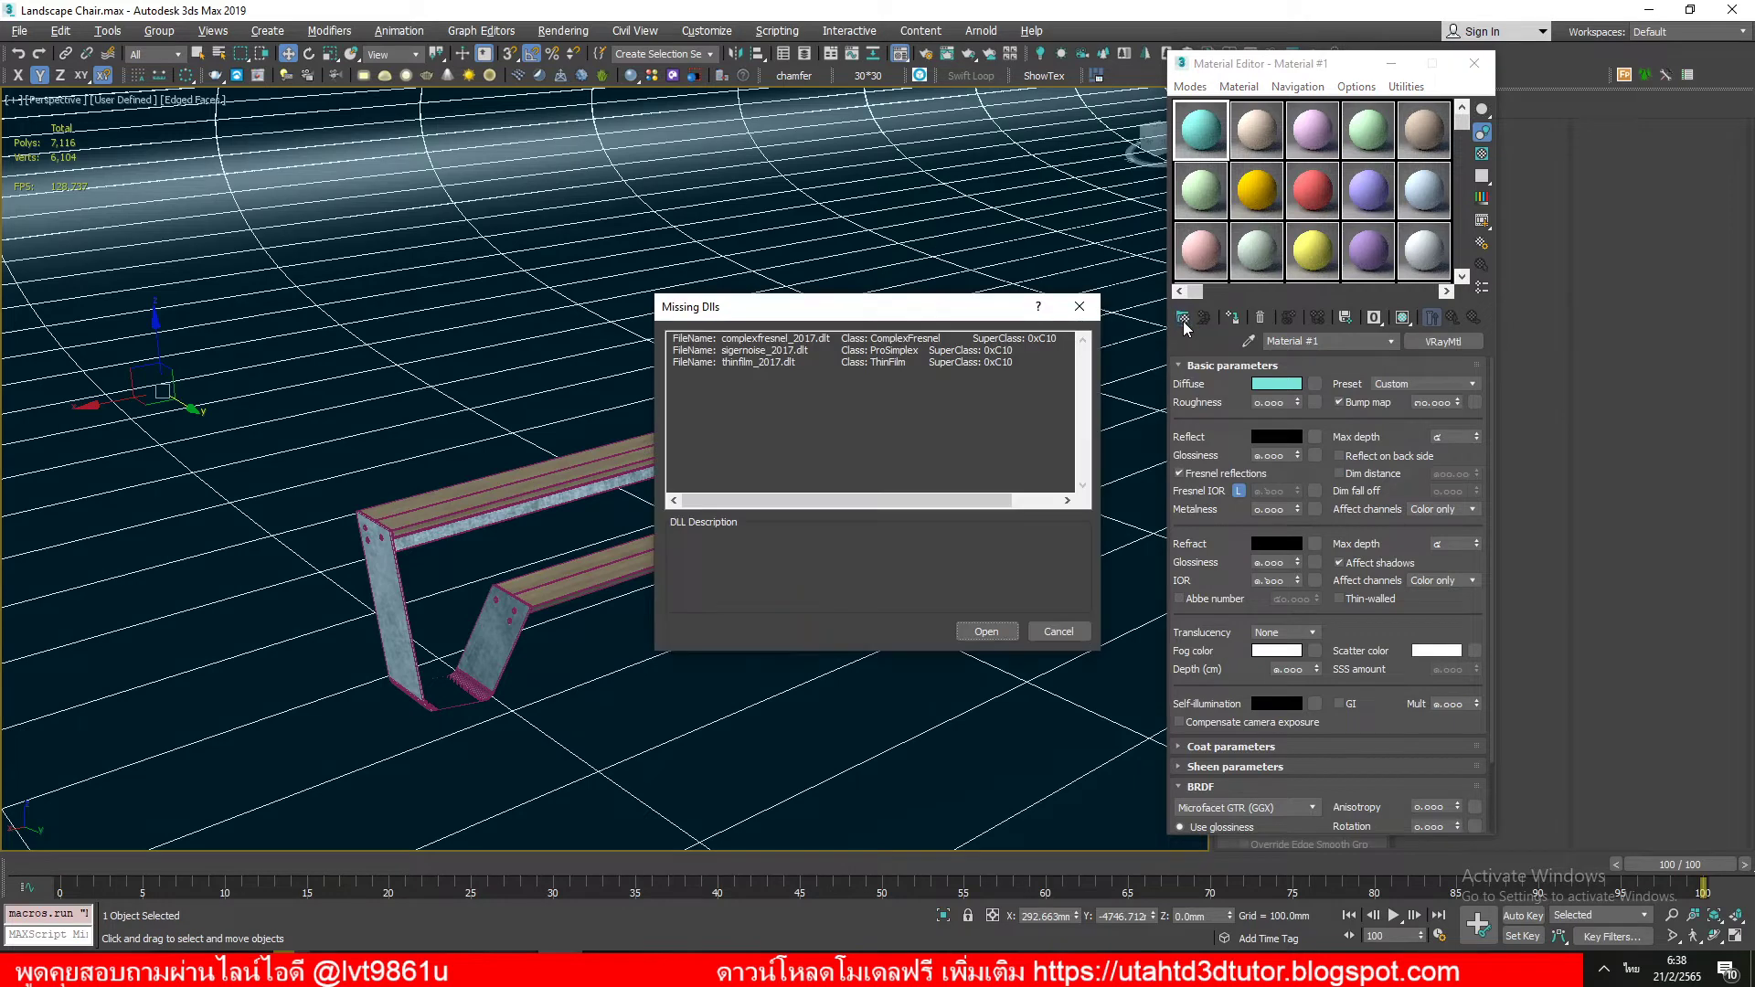
left_click(993, 632)
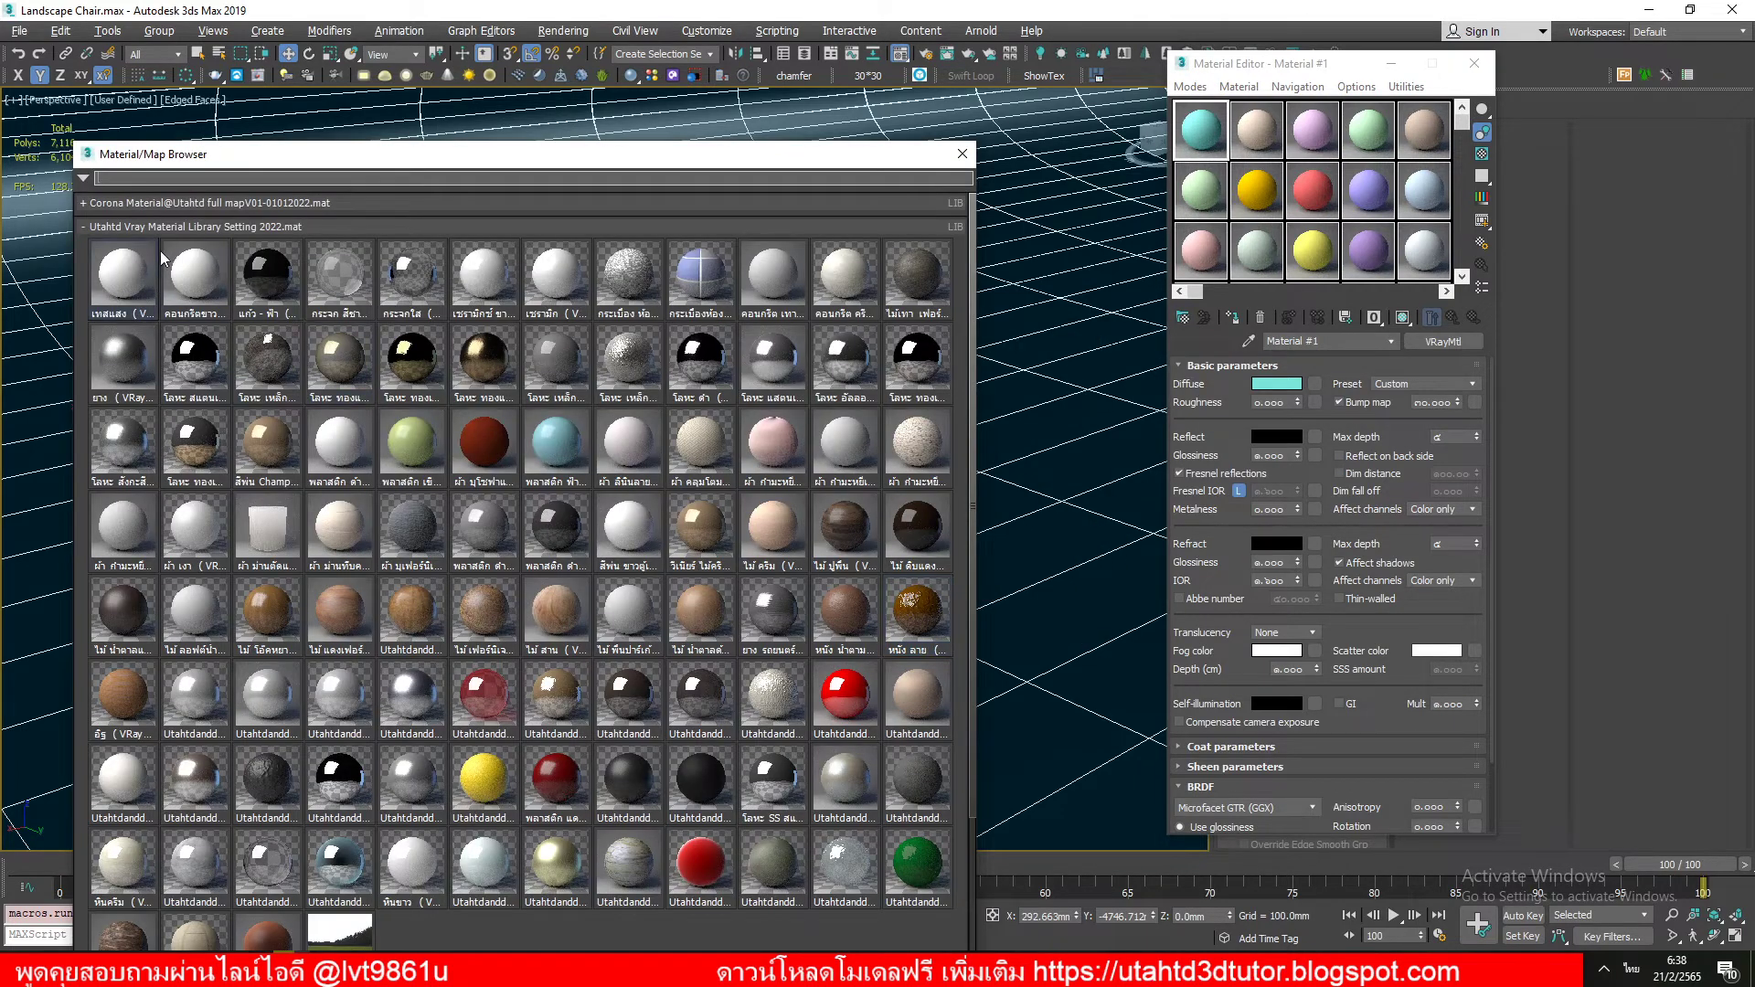
left_click(179, 229)
left_click(130, 201)
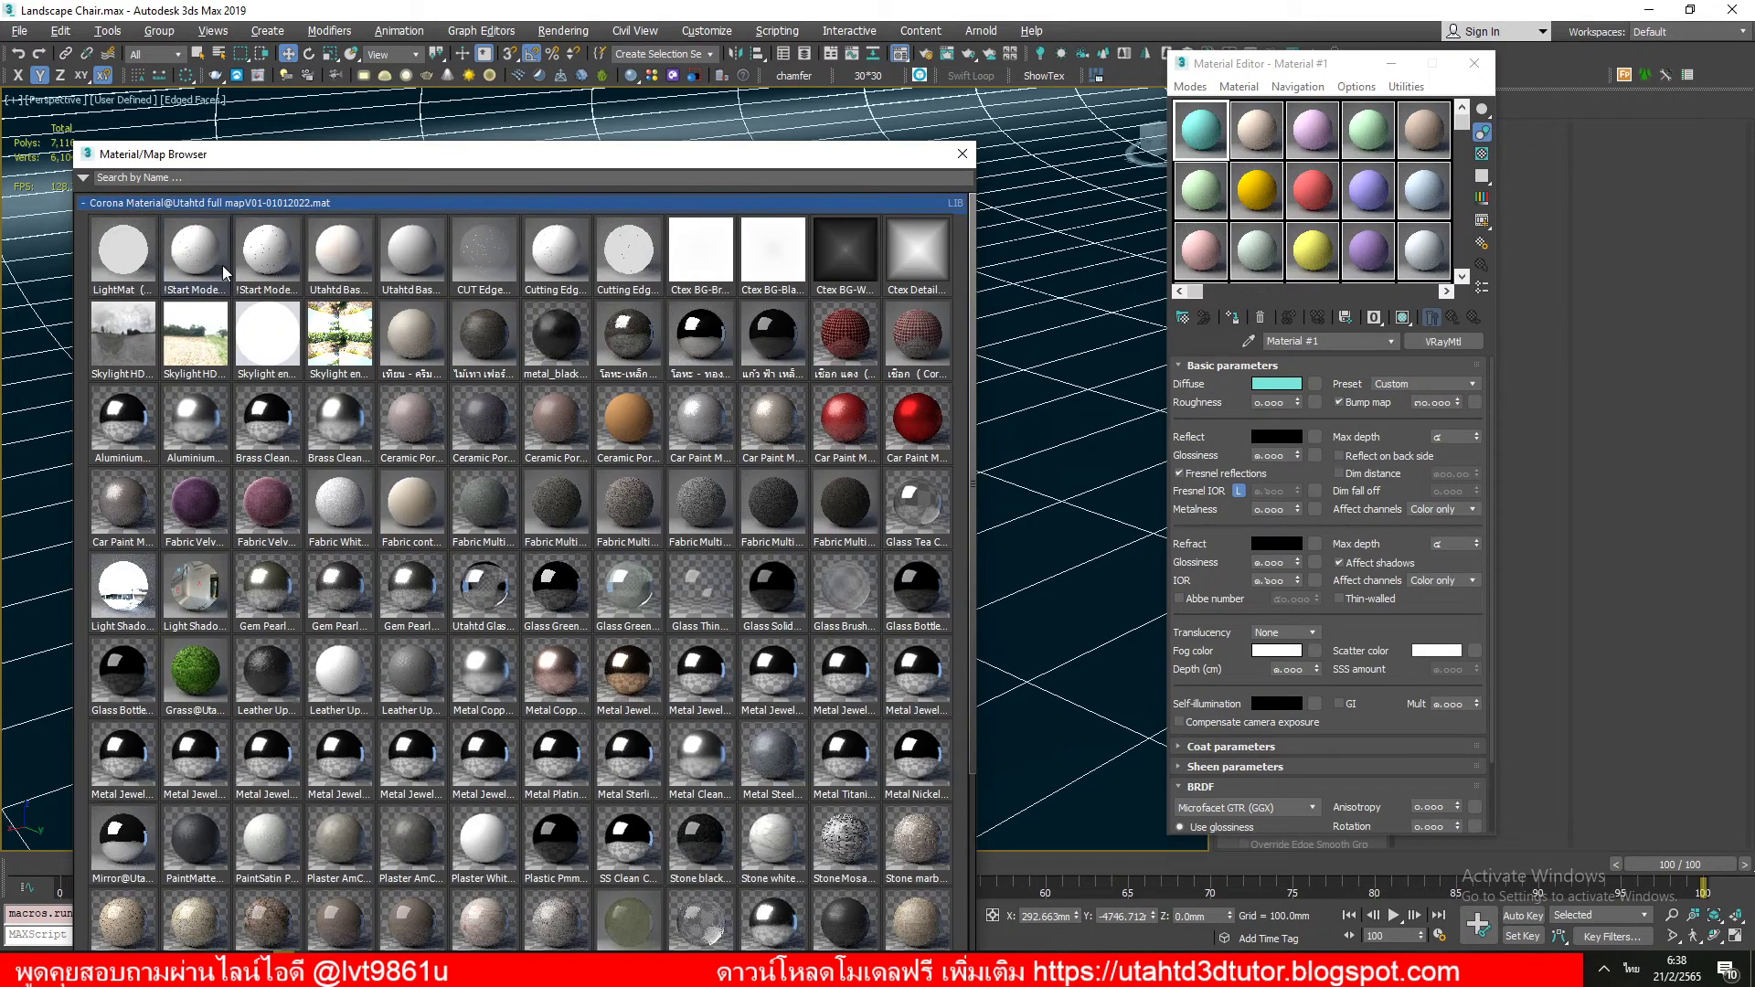
double_click(195, 256)
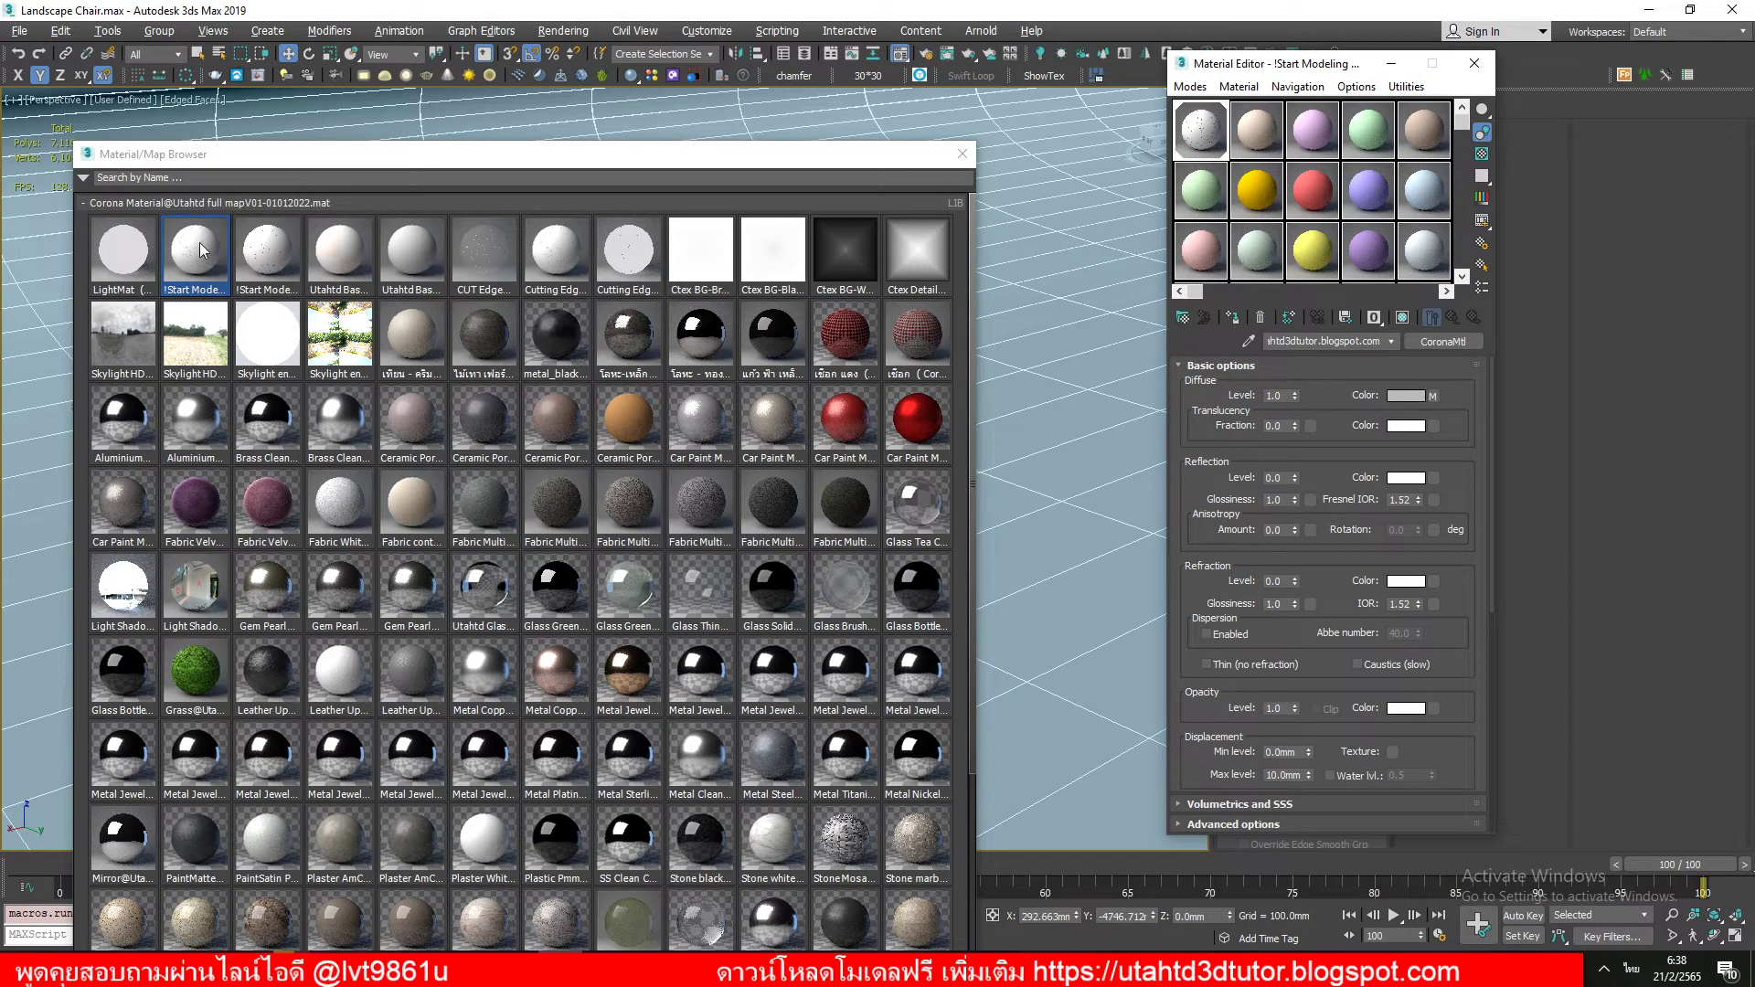
left_click_drag(203, 251, 1069, 312)
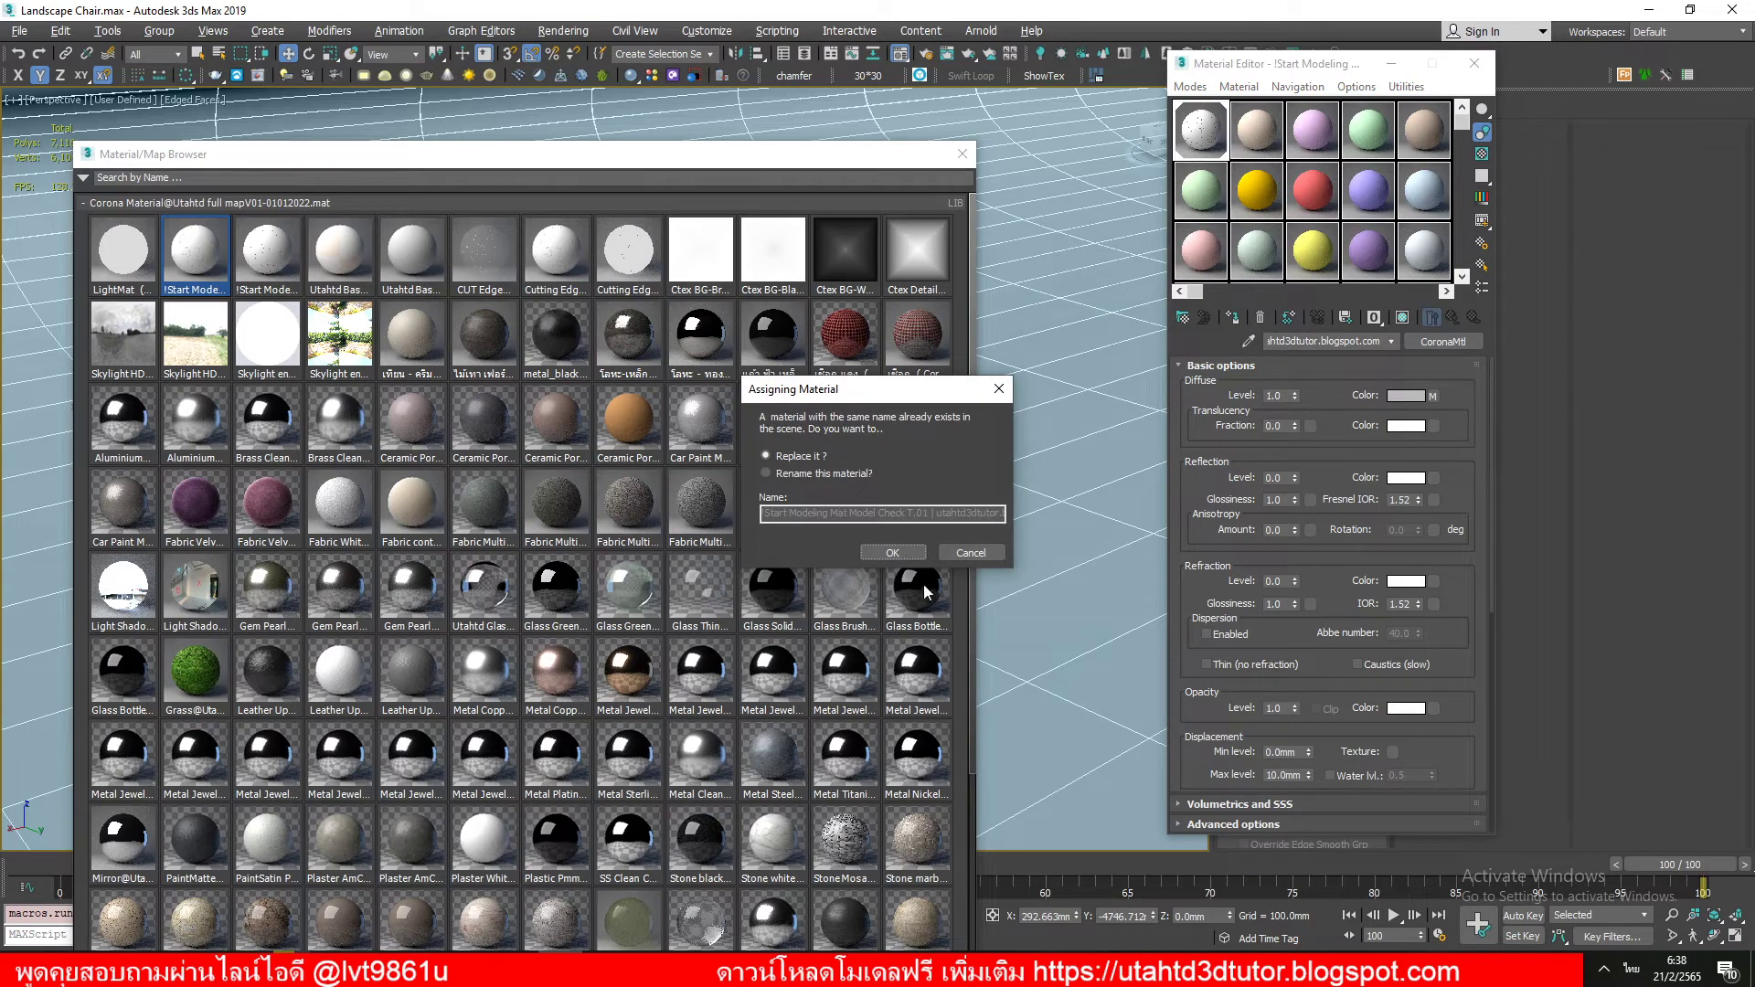
left_click(893, 552)
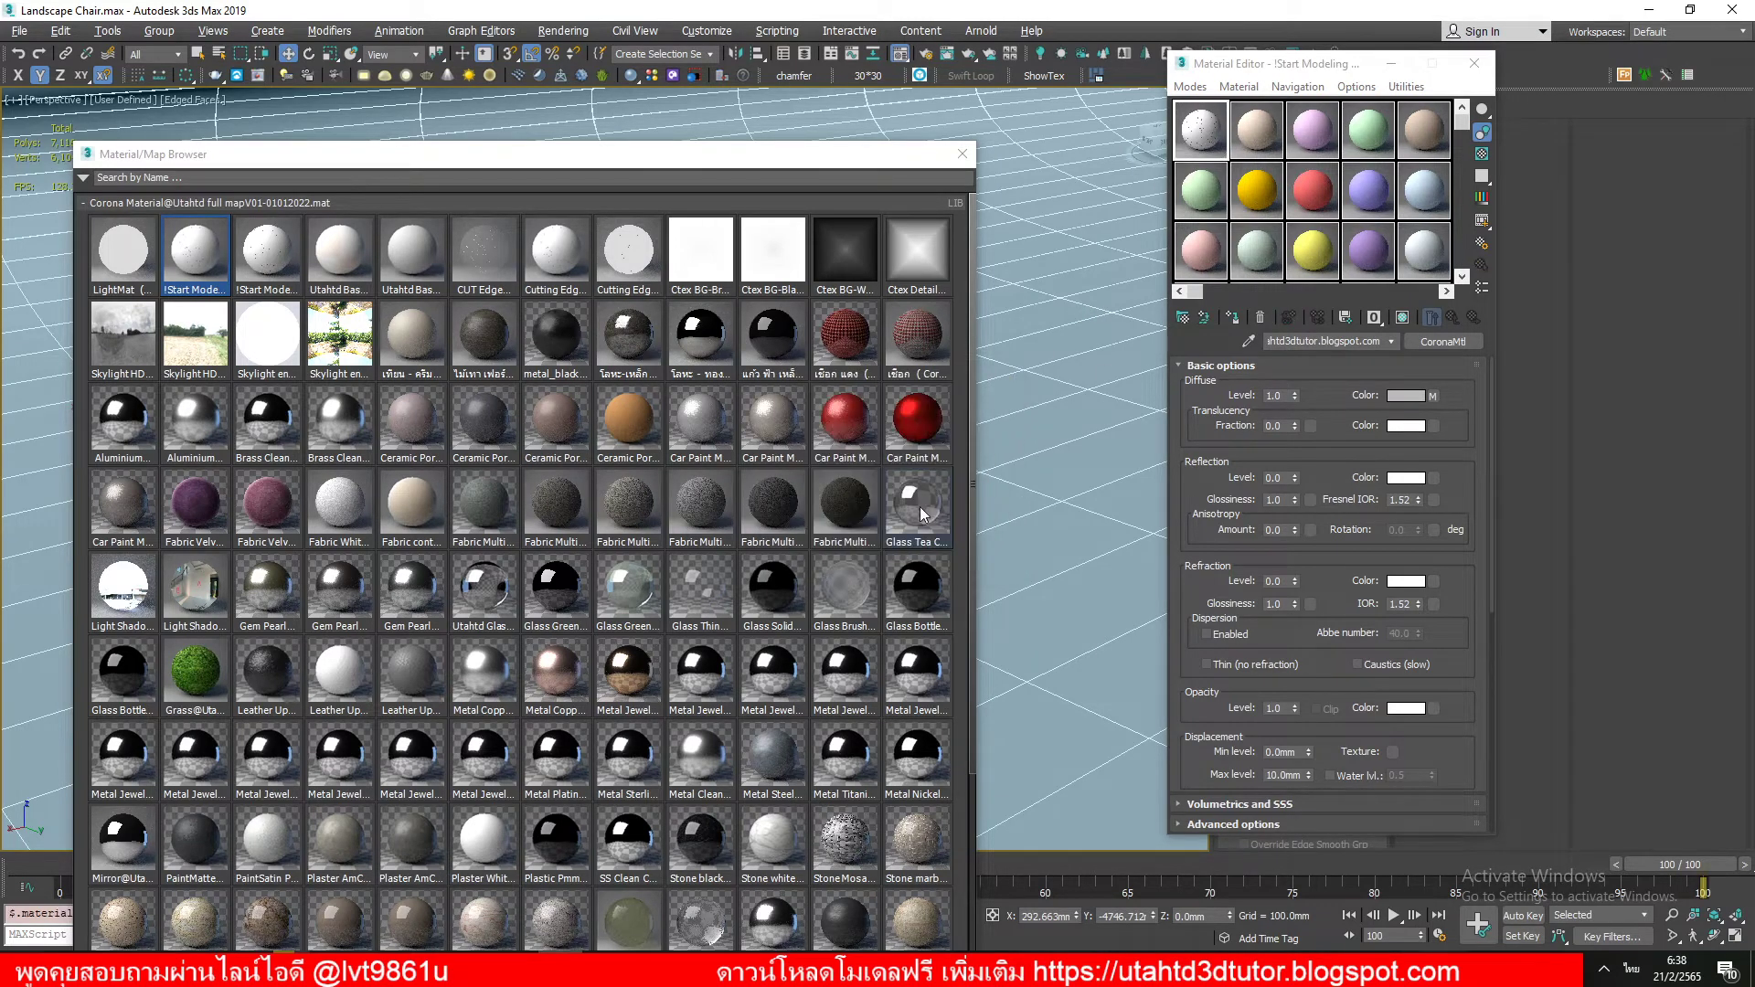
left_click(963, 154)
scroll(665, 678, "up", 3)
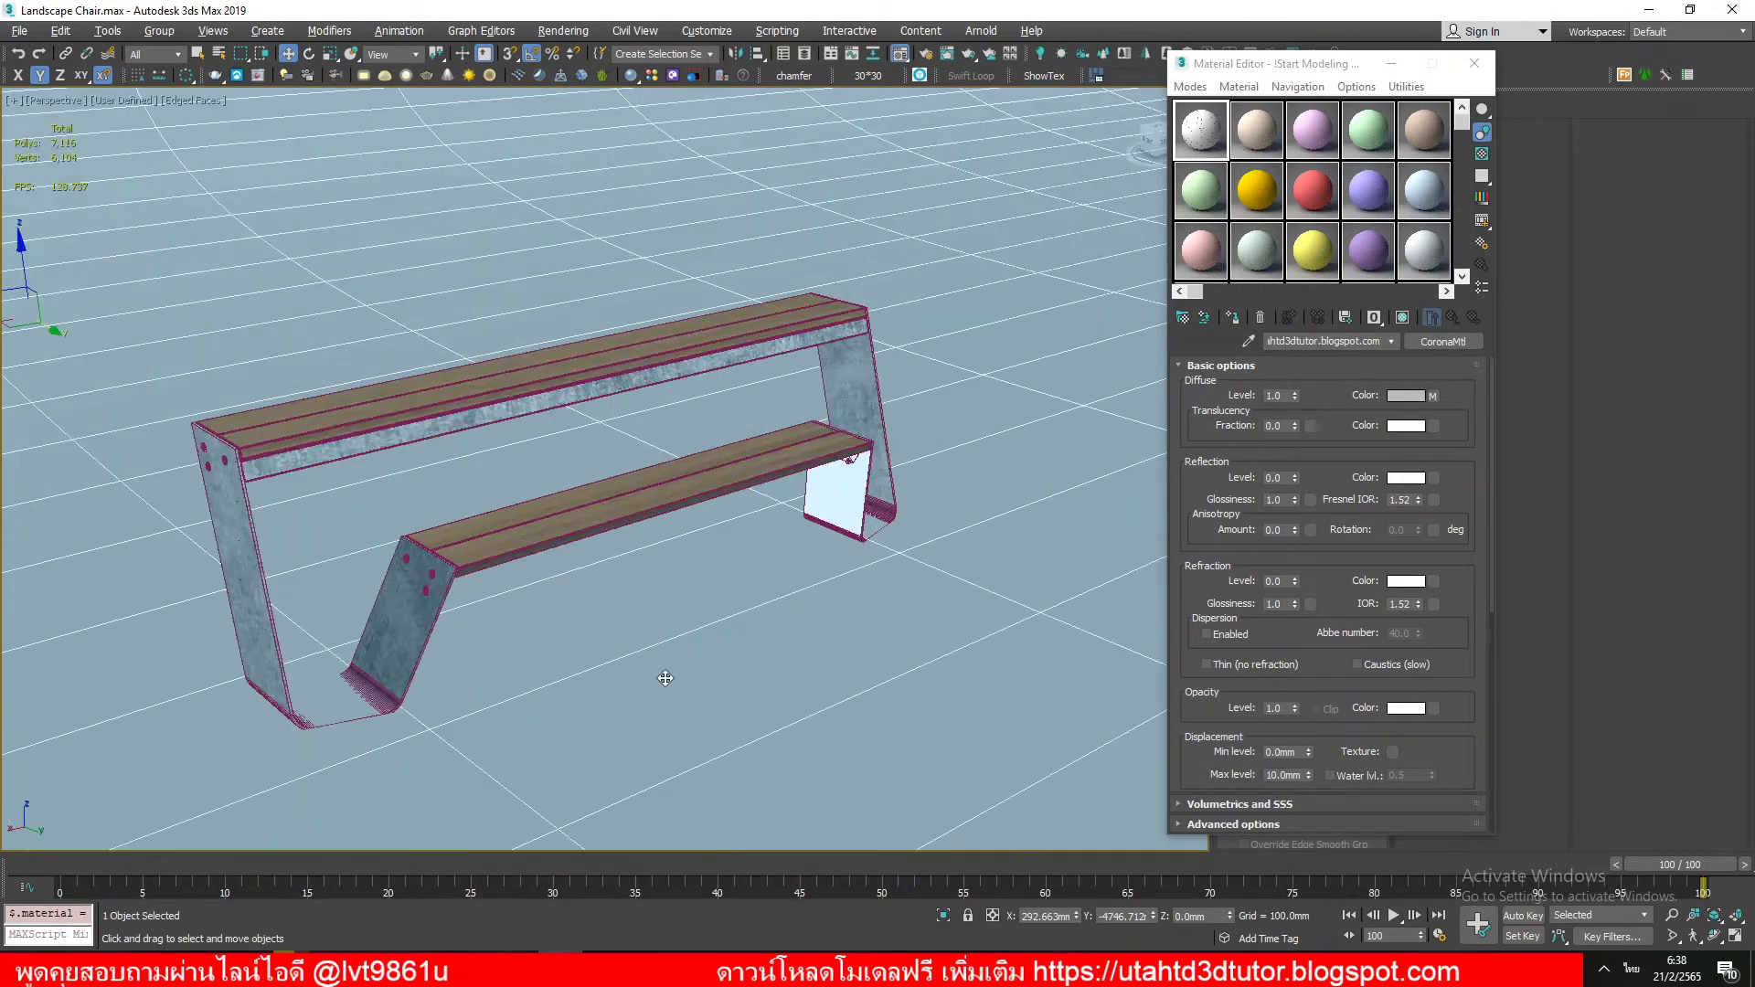
Step: Preview the check material enlarged, then orbit and zoom the perspective view with safe frames on
double_click(1200, 140)
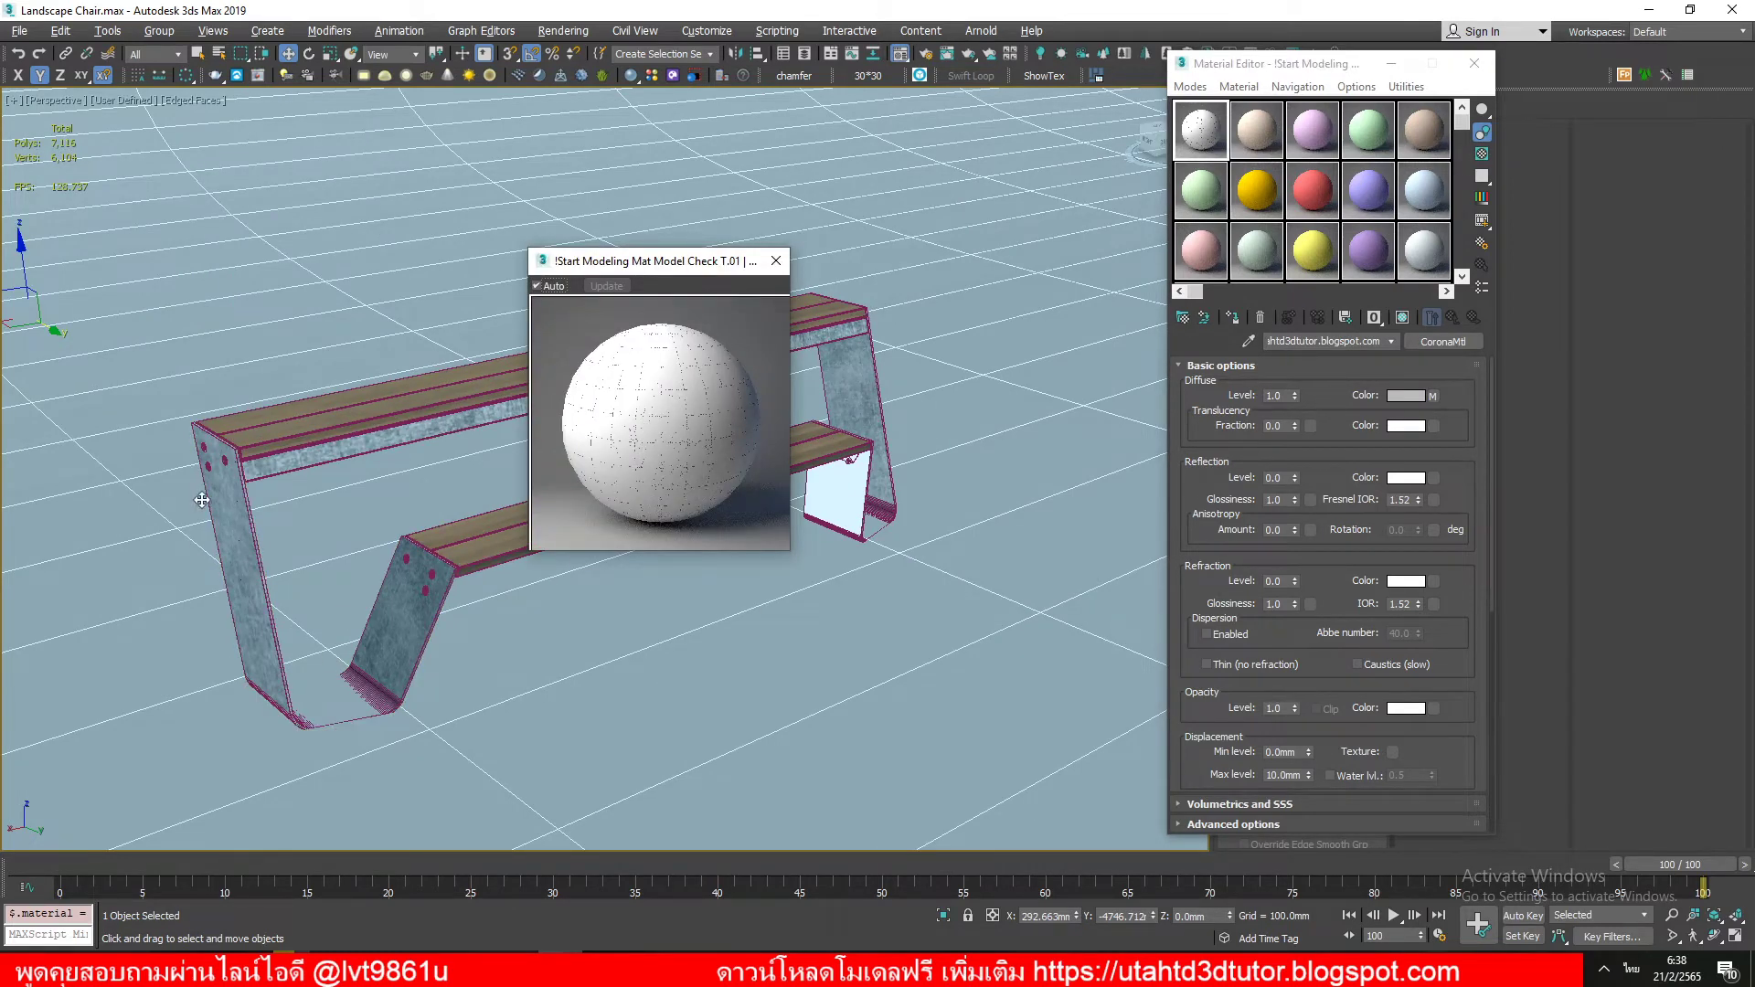
left_click(778, 261)
mouse_move(823, 329)
middle_mouse_down("alt")
mouse_move(862, 345)
mouse_move(669, 520)
mouse_move(724, 488)
mouse_move(741, 503)
middle_mouse_up("alt")
key("shift+f")
scroll(668, 520, "up", 3)
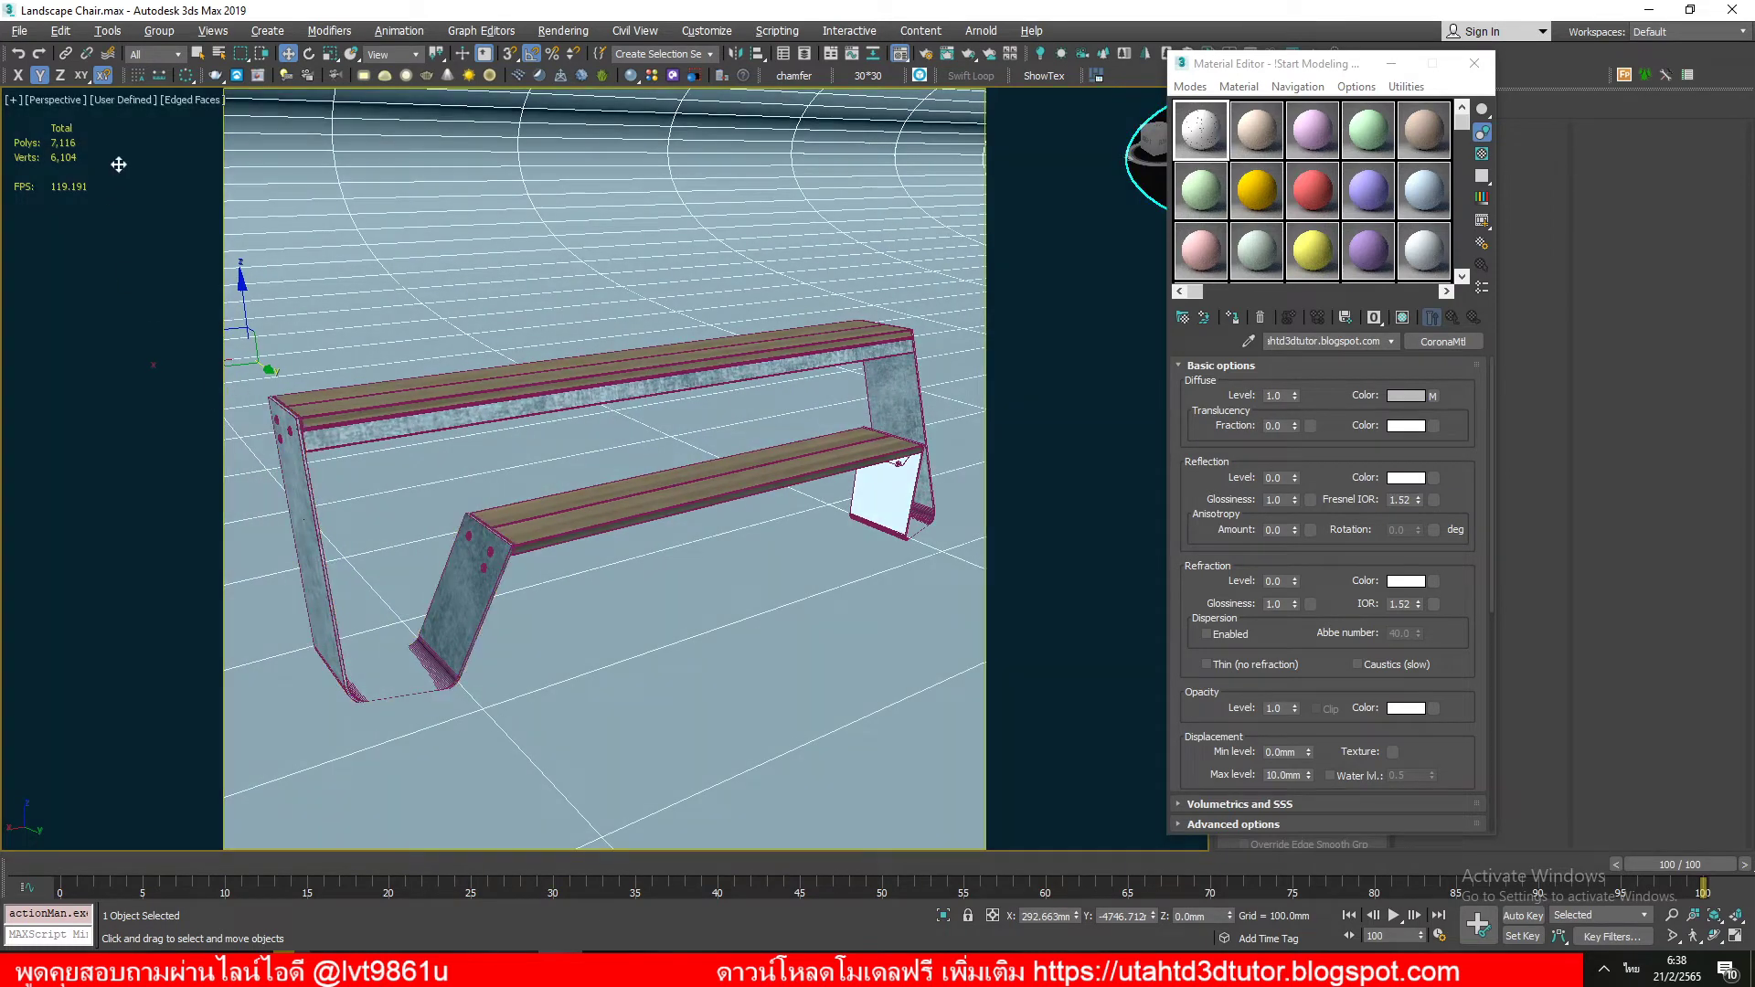
Step: Open the Create menu, heading for the Cameras options
left_click(268, 31)
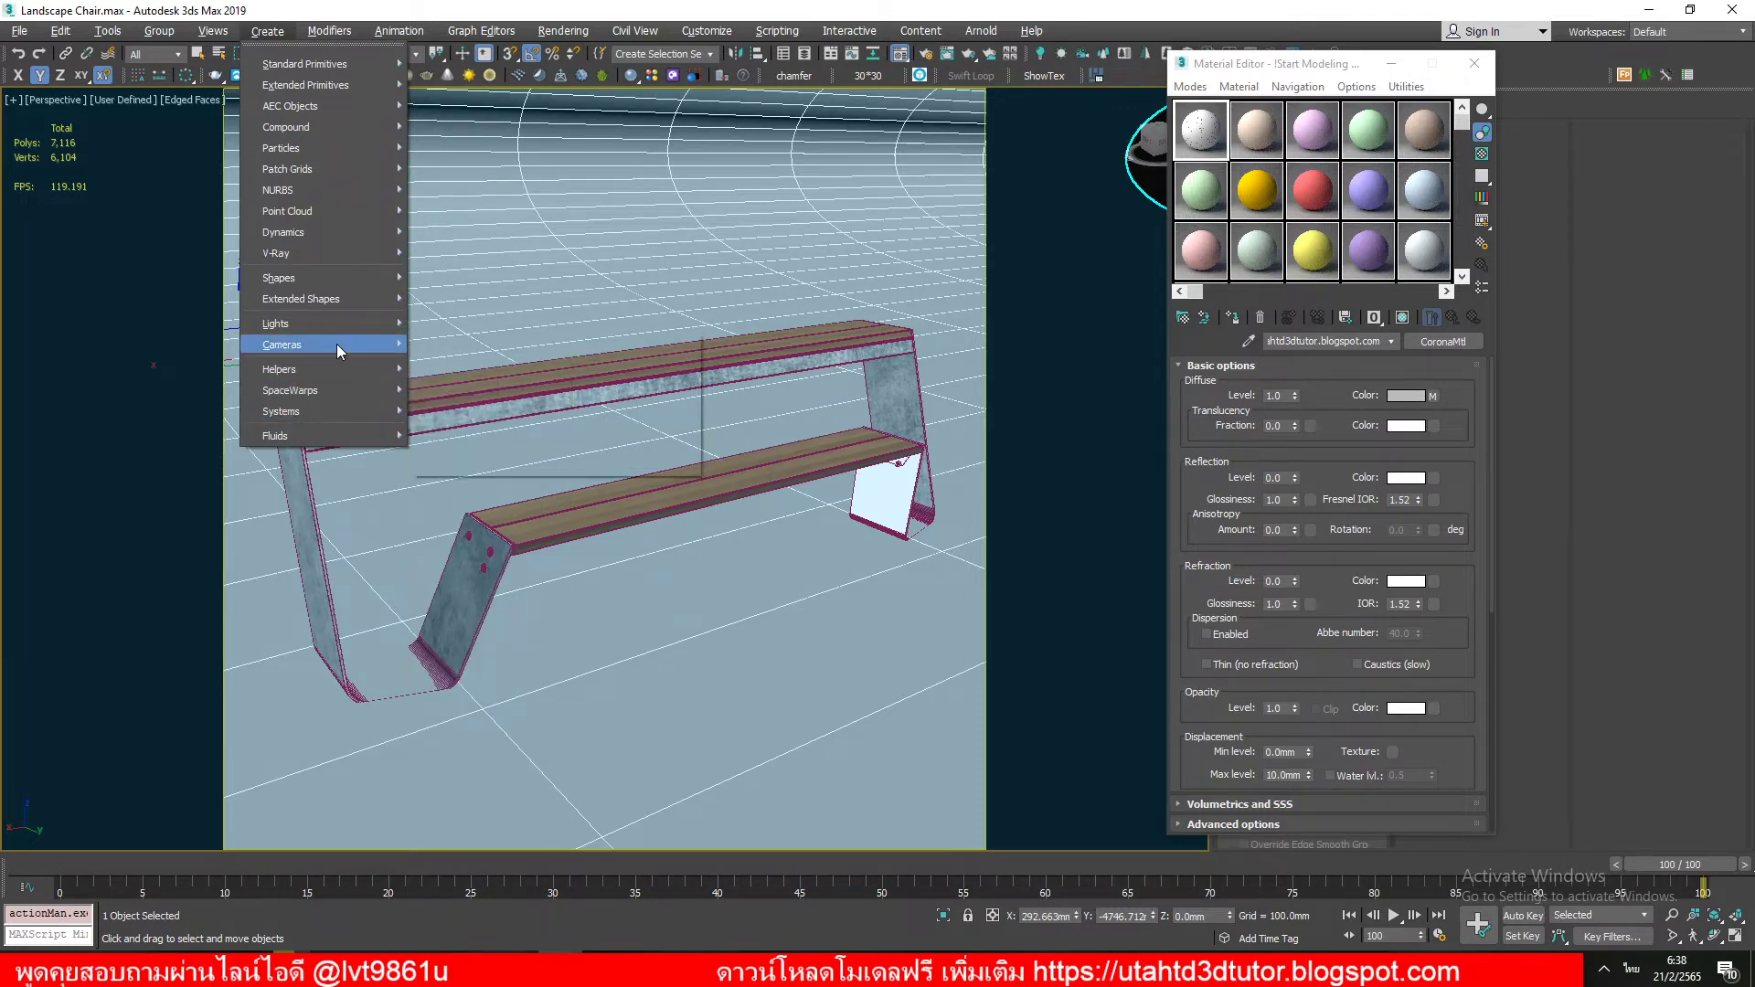
Step: Create Camera001 from the current view, close the Material Editor and reframe the bench
mouse_move(283, 344)
left_click(496, 464)
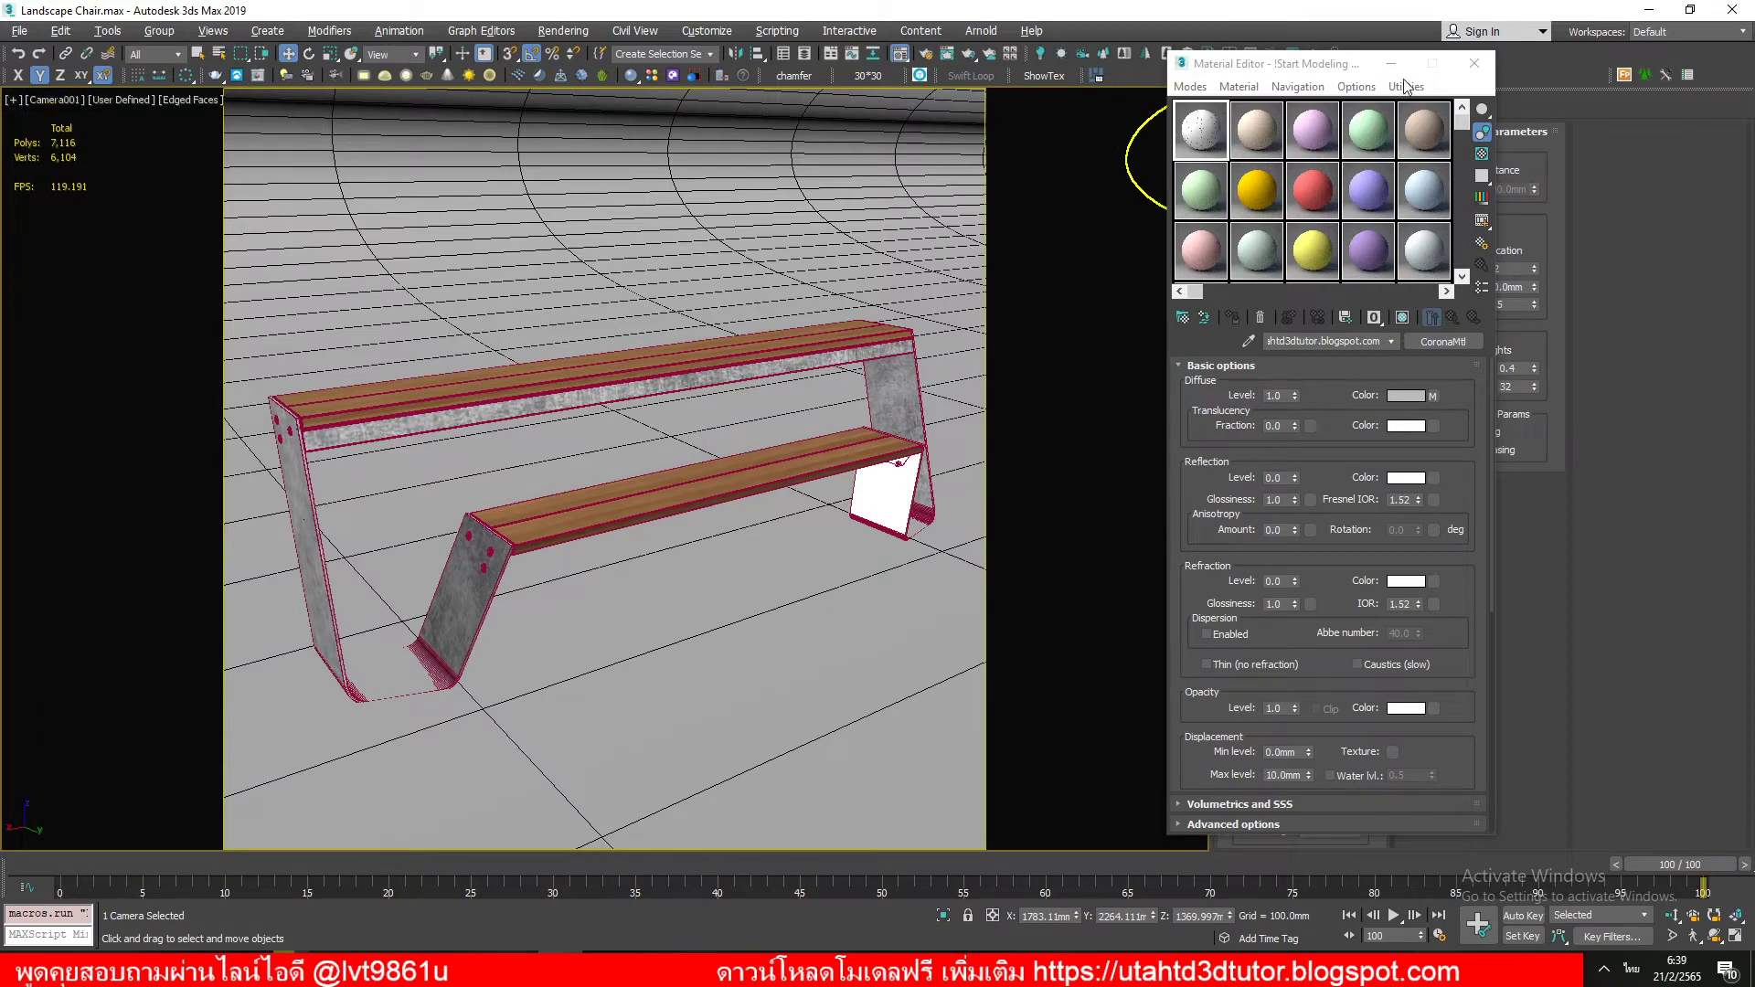
left_click(1474, 63)
middle_click_drag(649, 448, 660, 435)
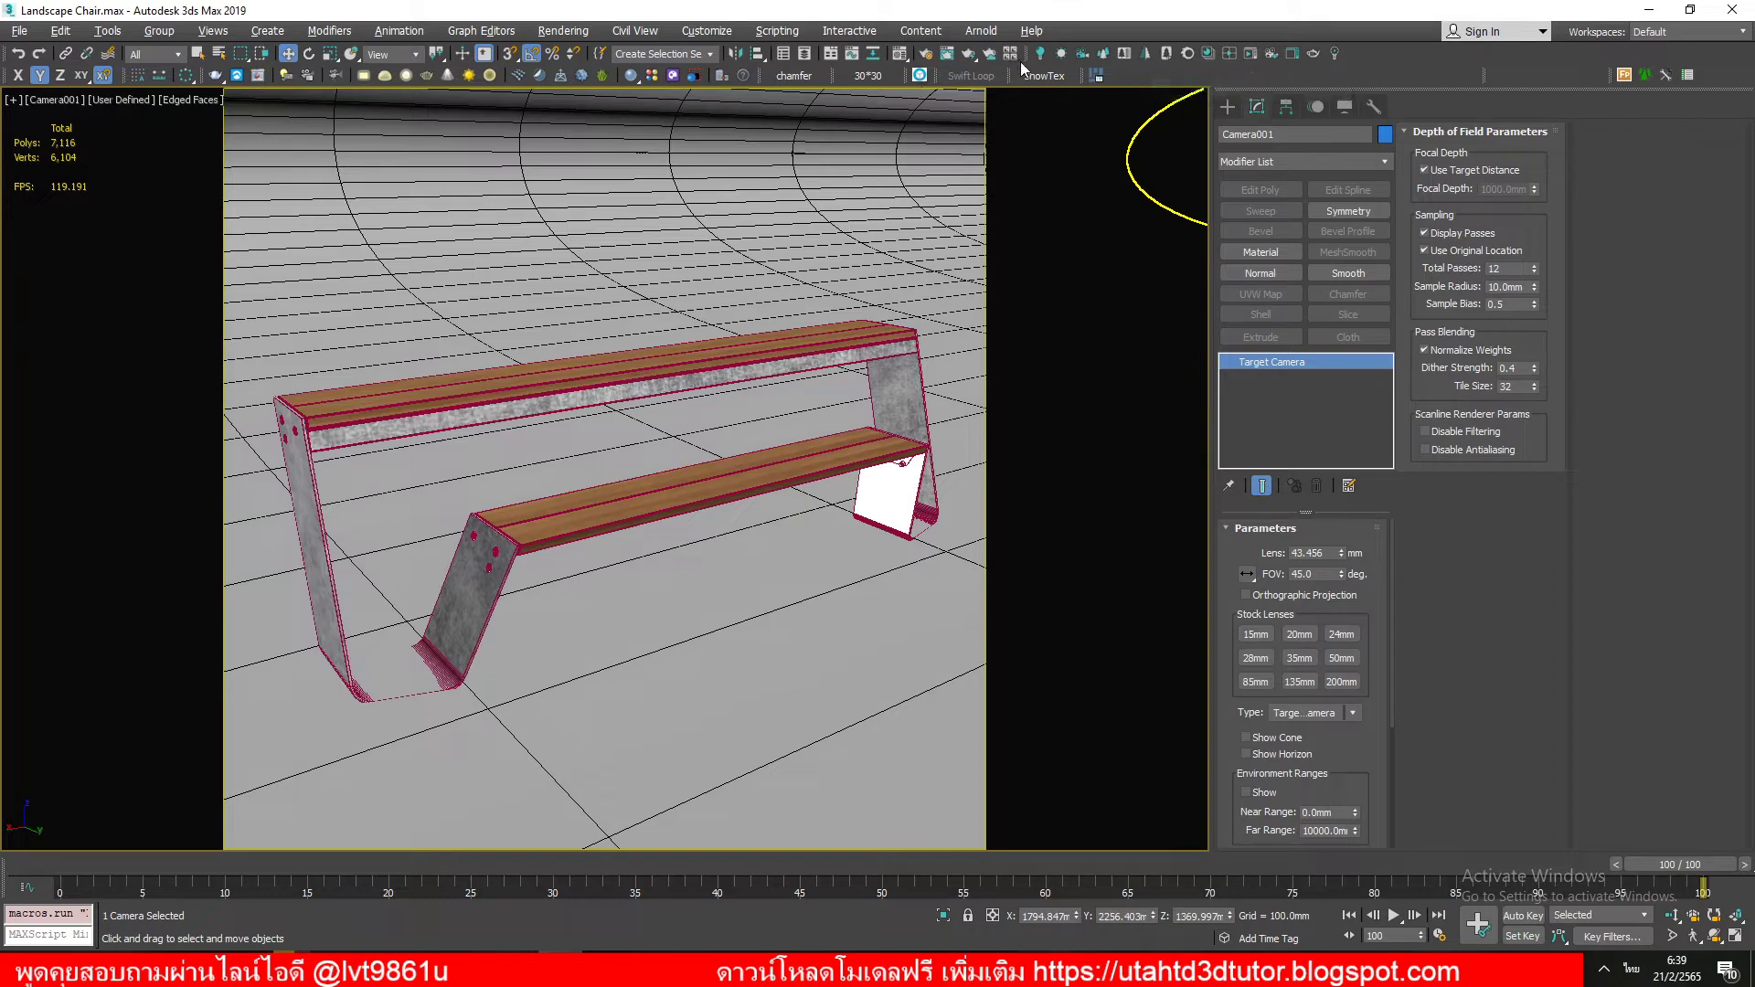
Step: Float the Corona toolbar out, dock it back in place, and click on the toolbar
left_click_drag(1030, 58, 554, 405)
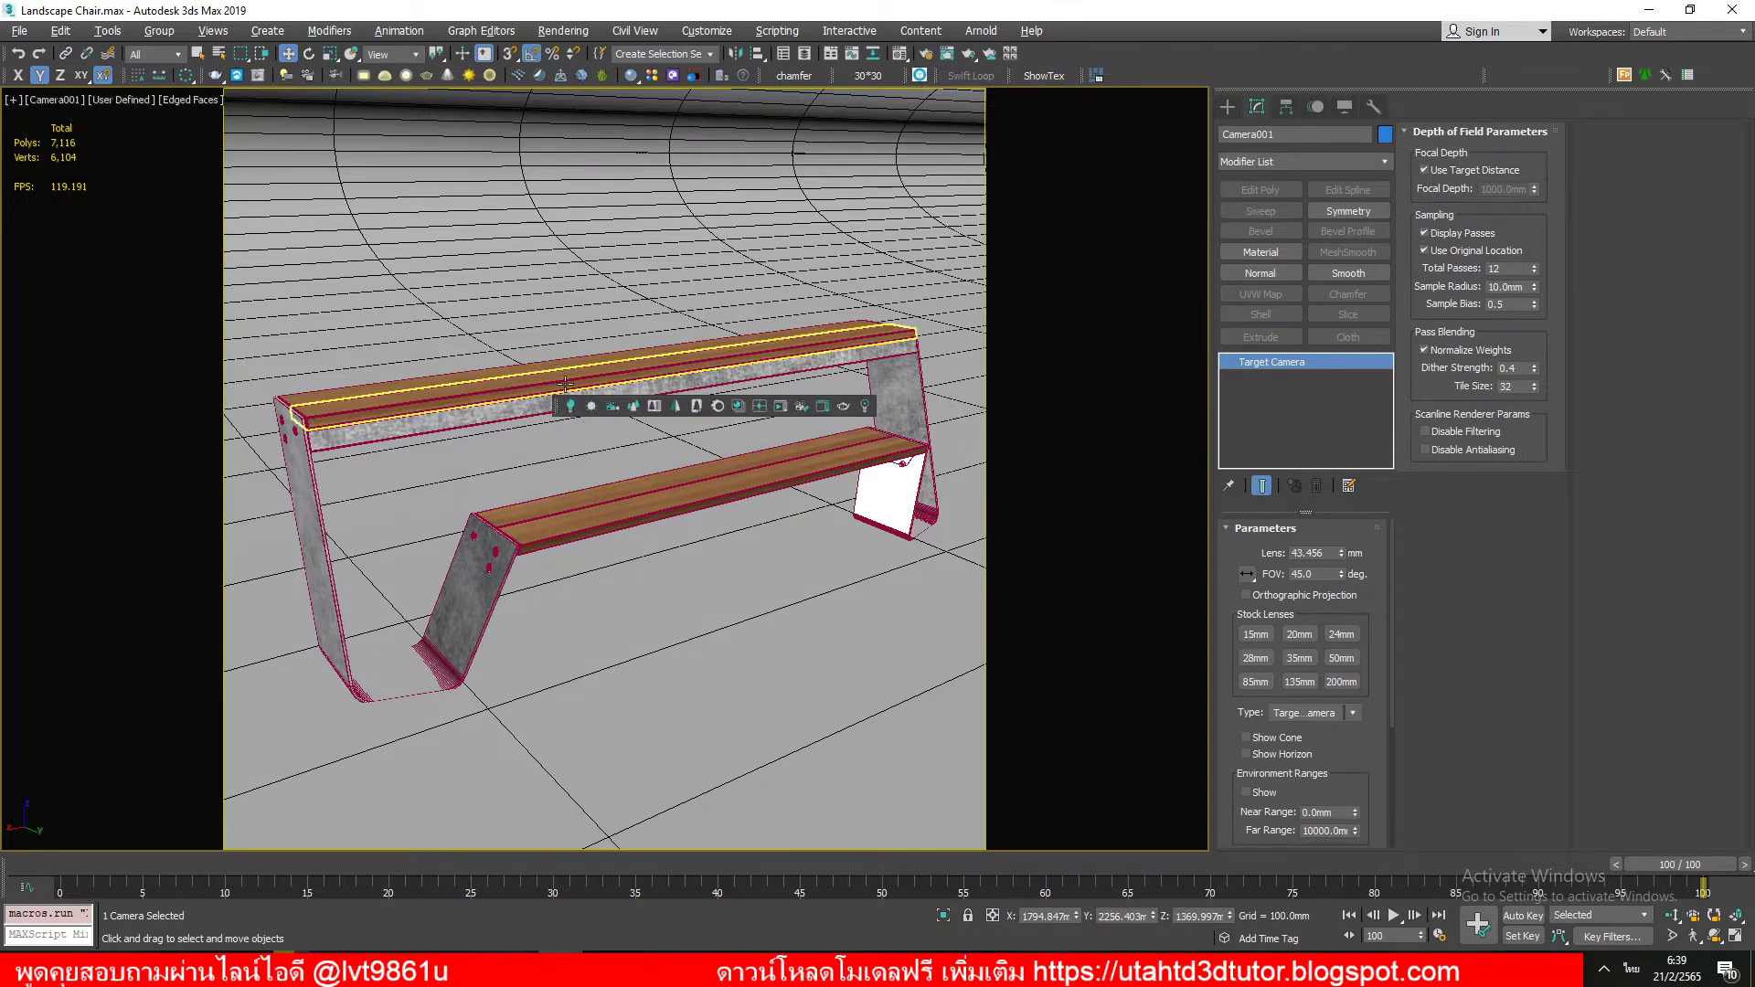
left_click_drag(554, 405, 1035, 55)
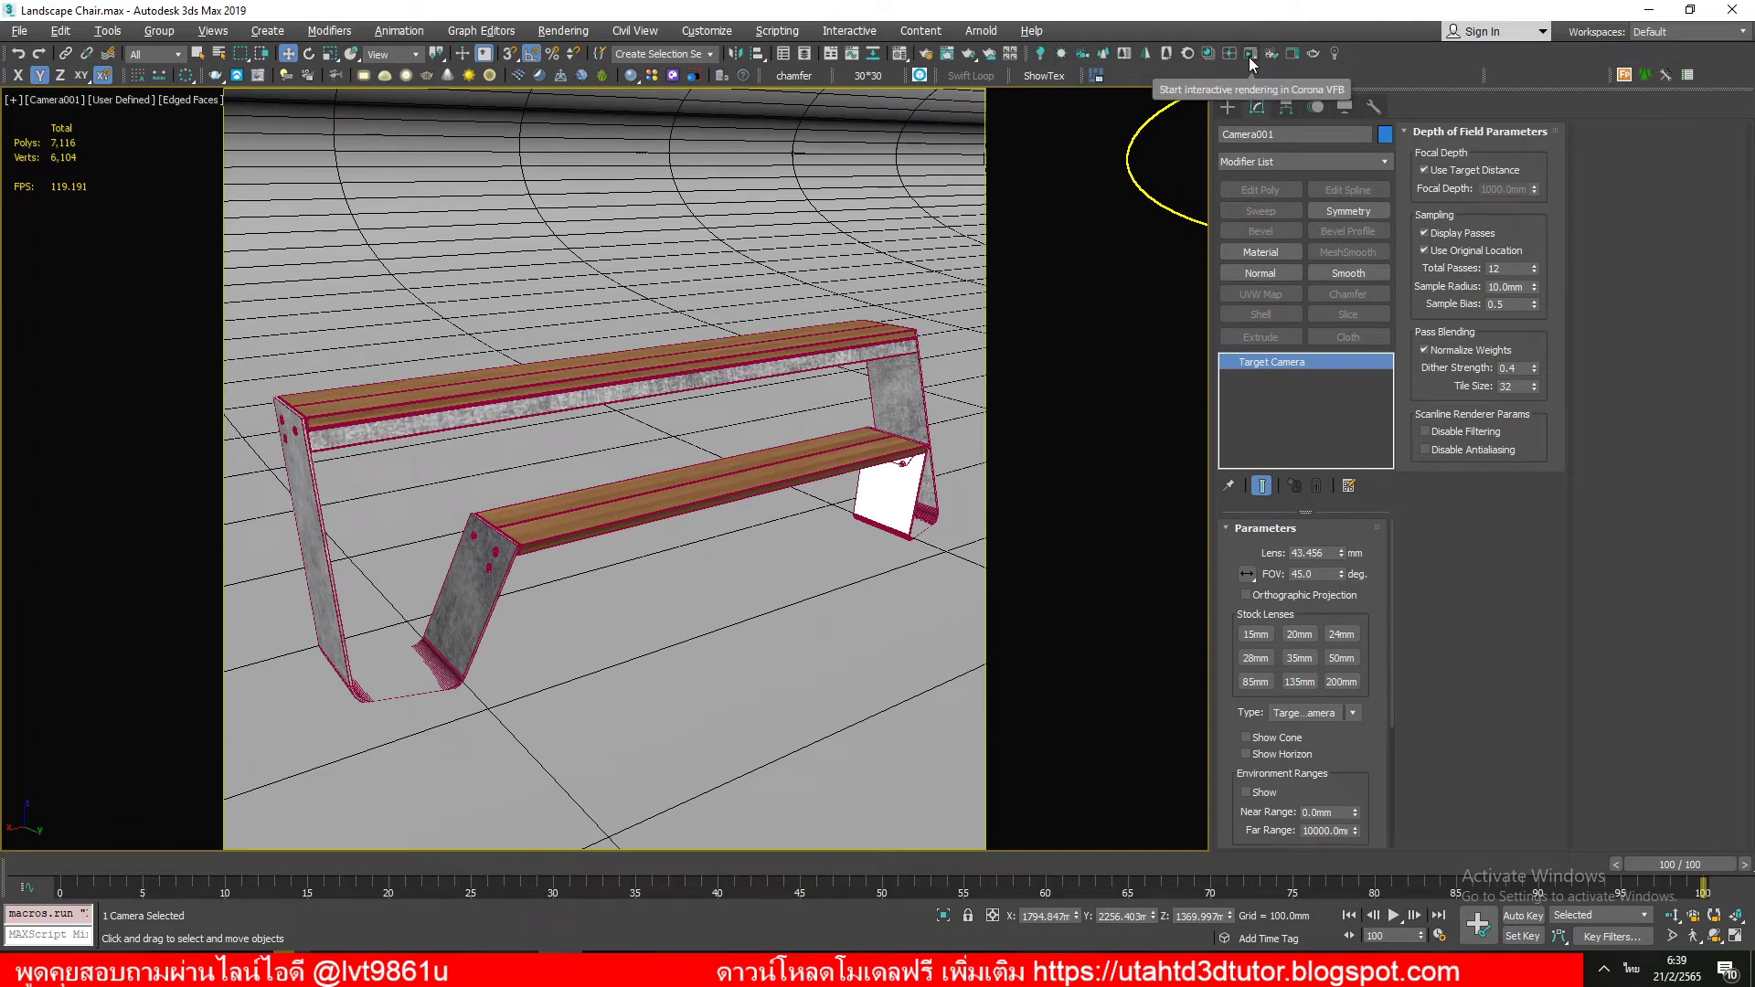
left_click(933, 61)
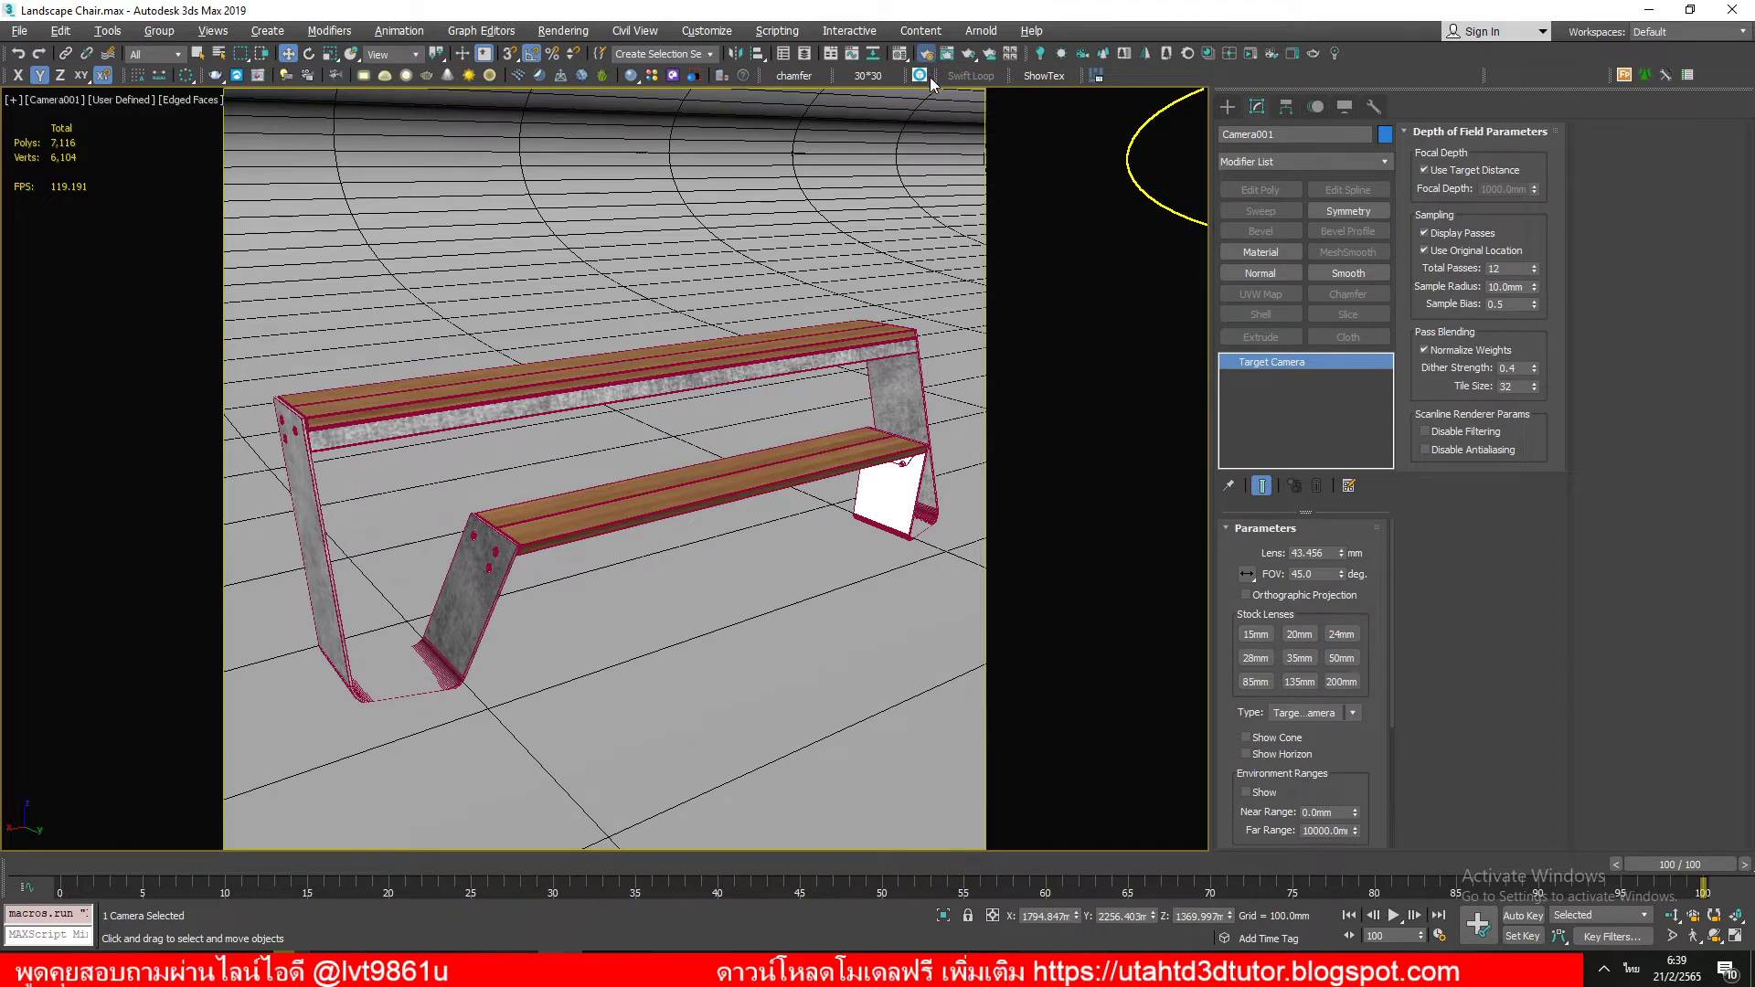
Step: Load the 'test render corona 2021+hdri environment-bg' preset with all categories, then close Render Setup
left_click(1355, 145)
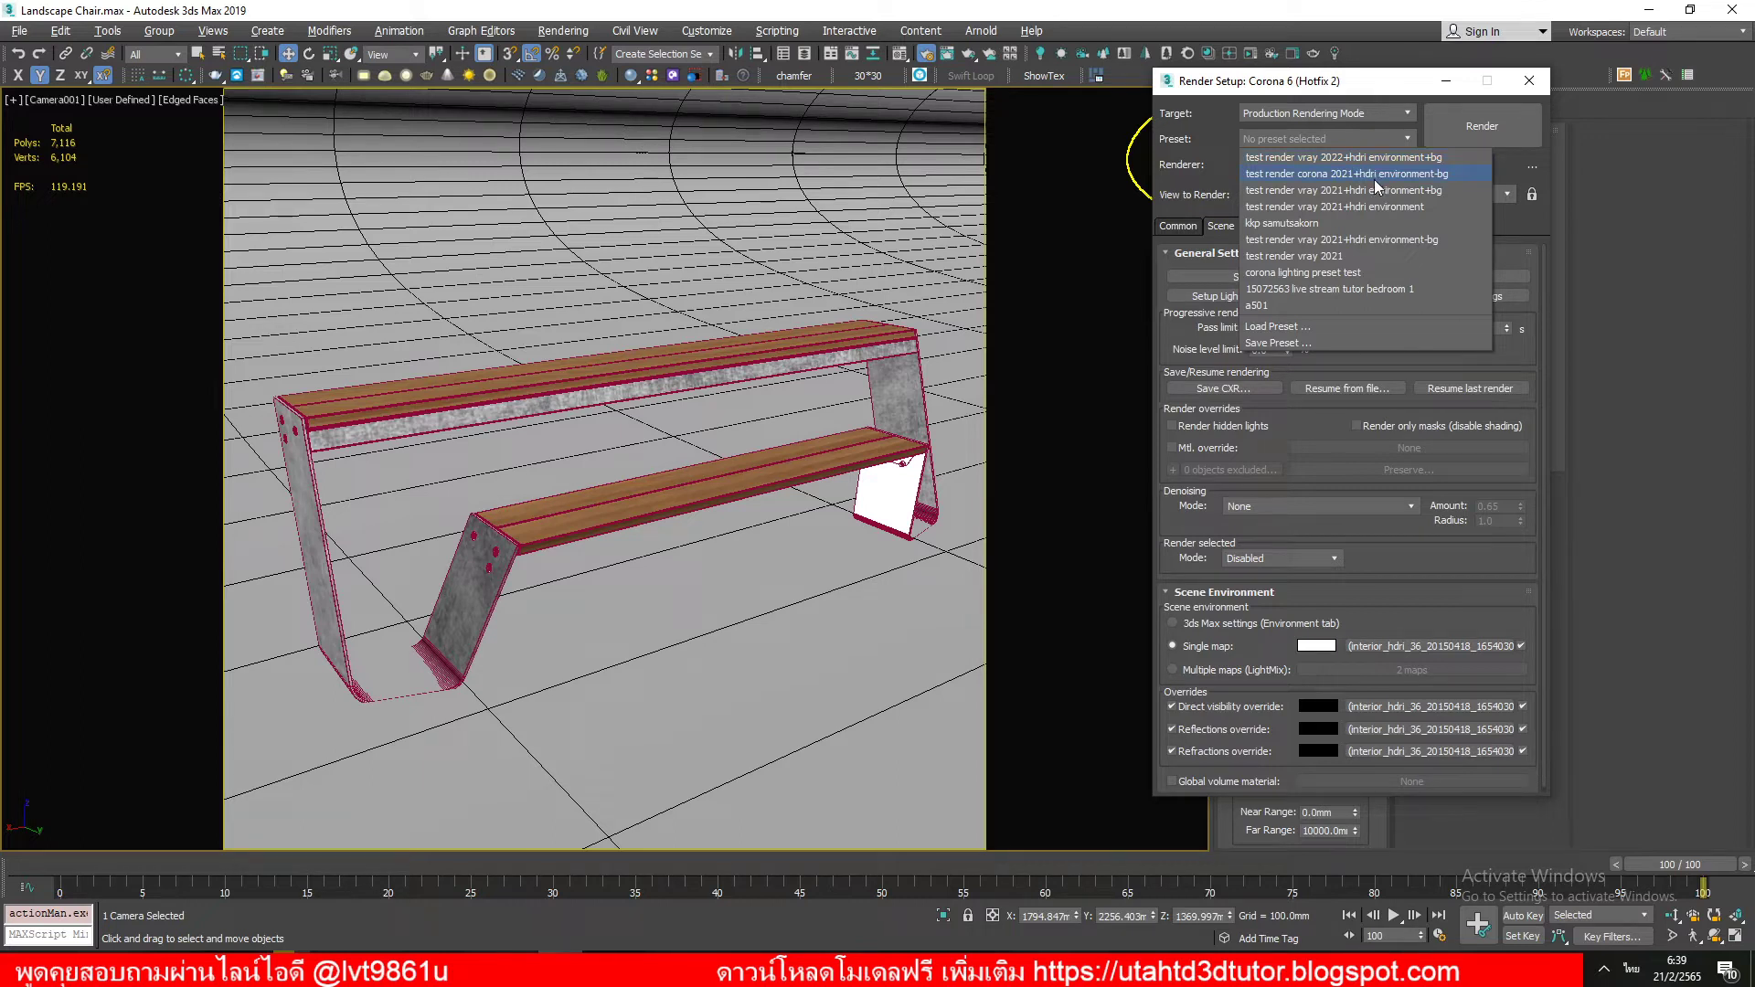
left_click(1374, 179)
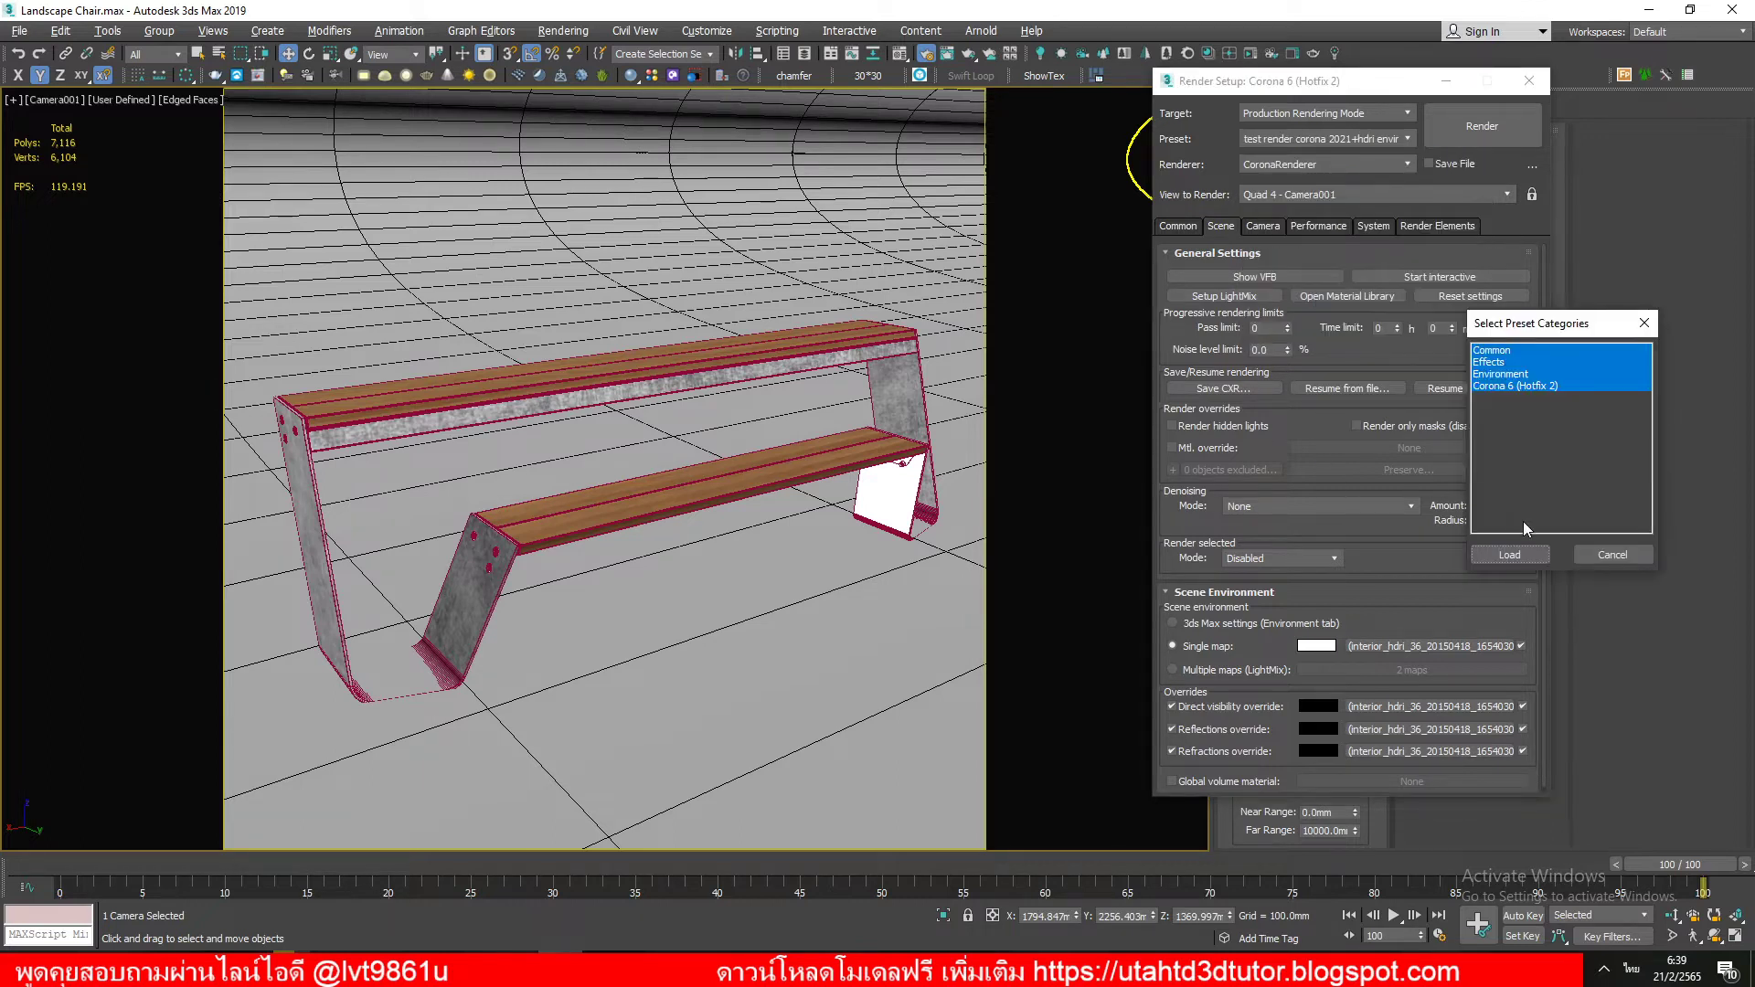
left_click(1516, 555)
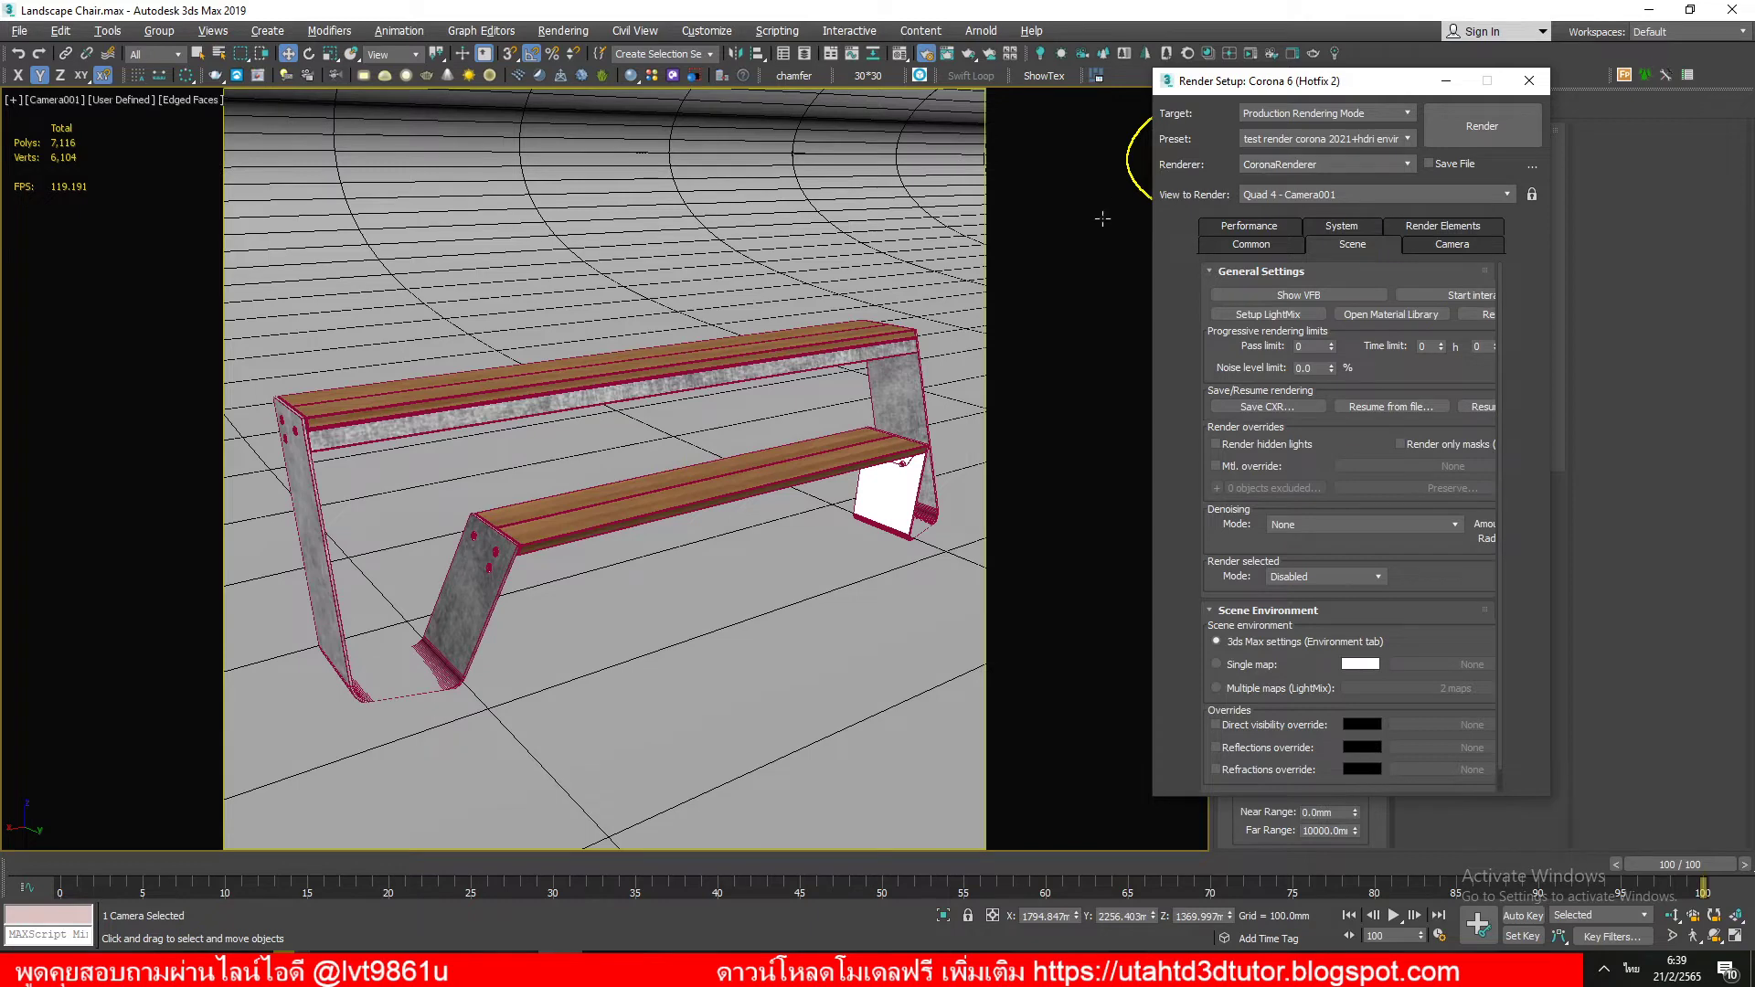
left_click(1284, 162)
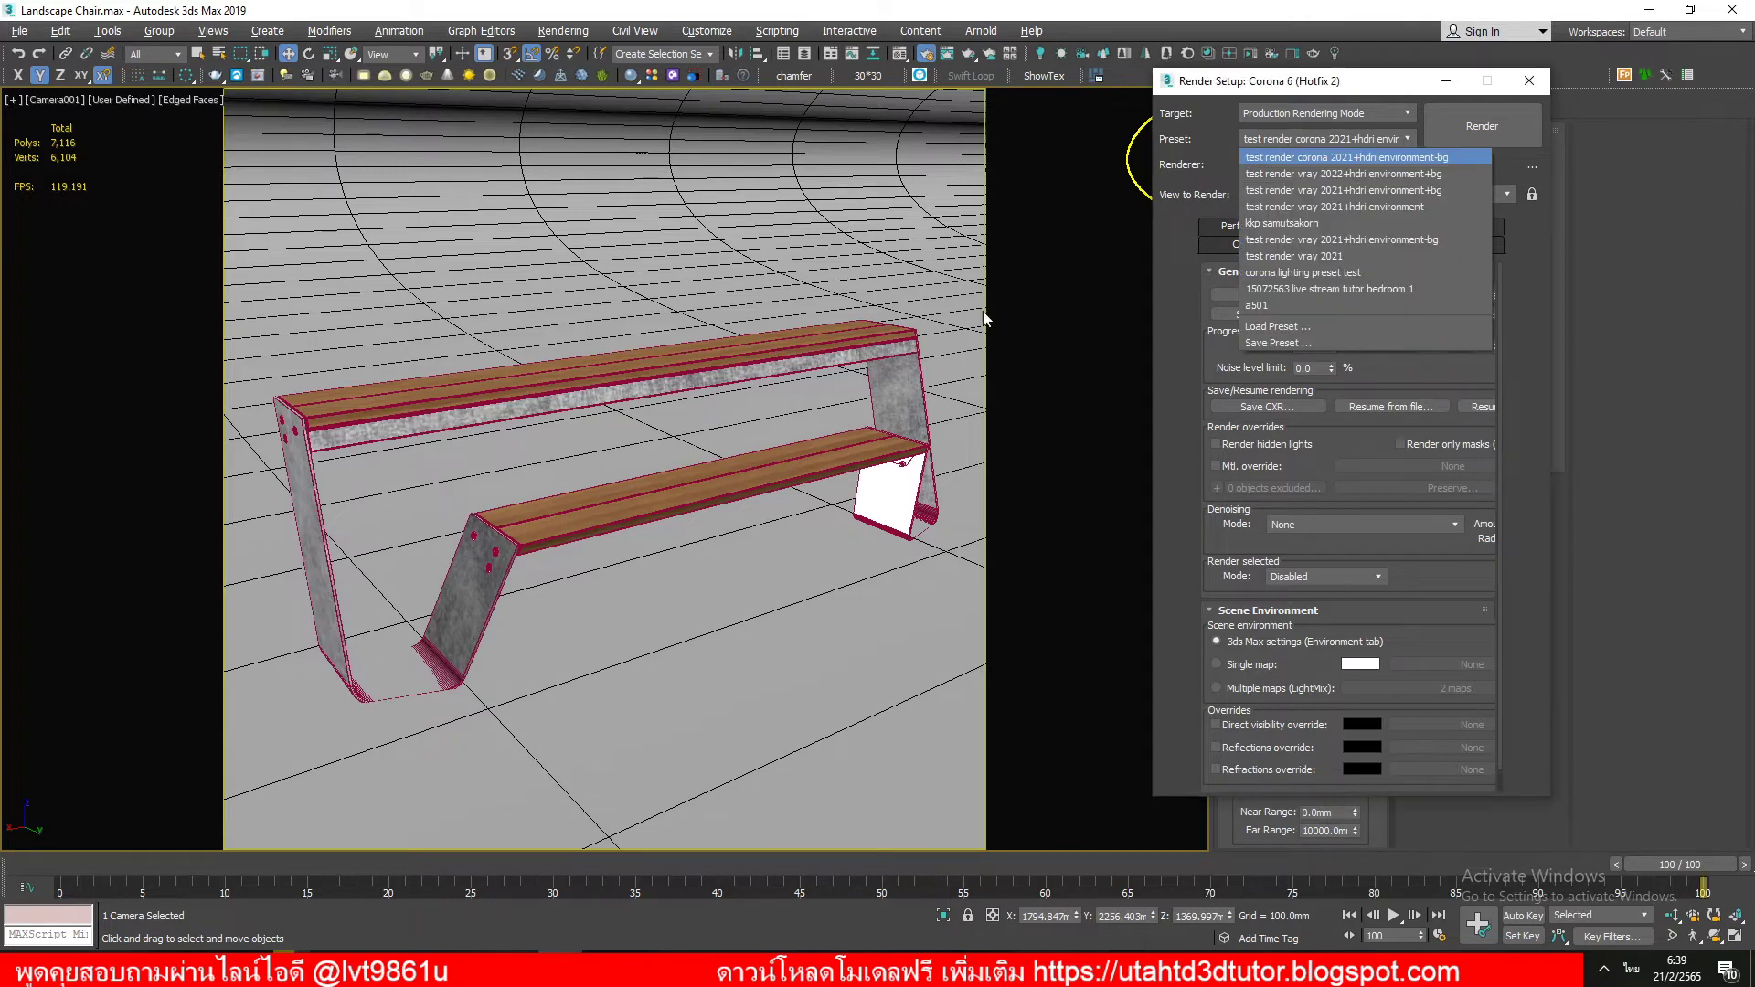
left_click(1166, 505)
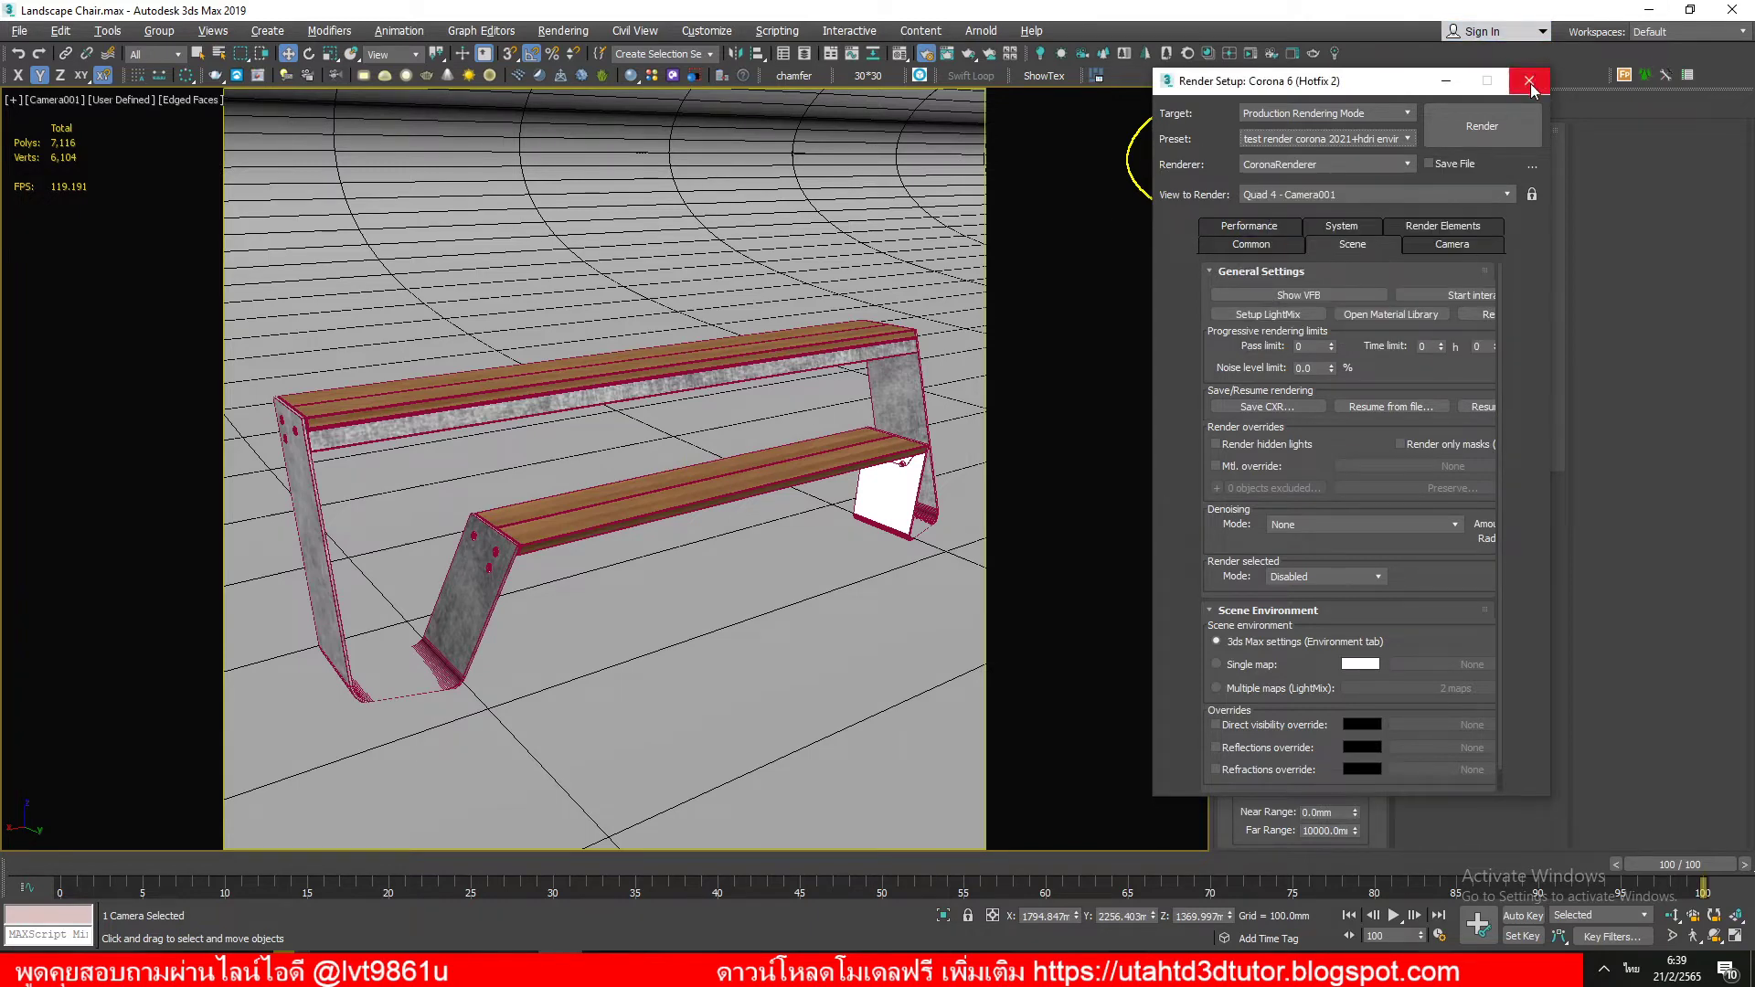
left_click(1529, 80)
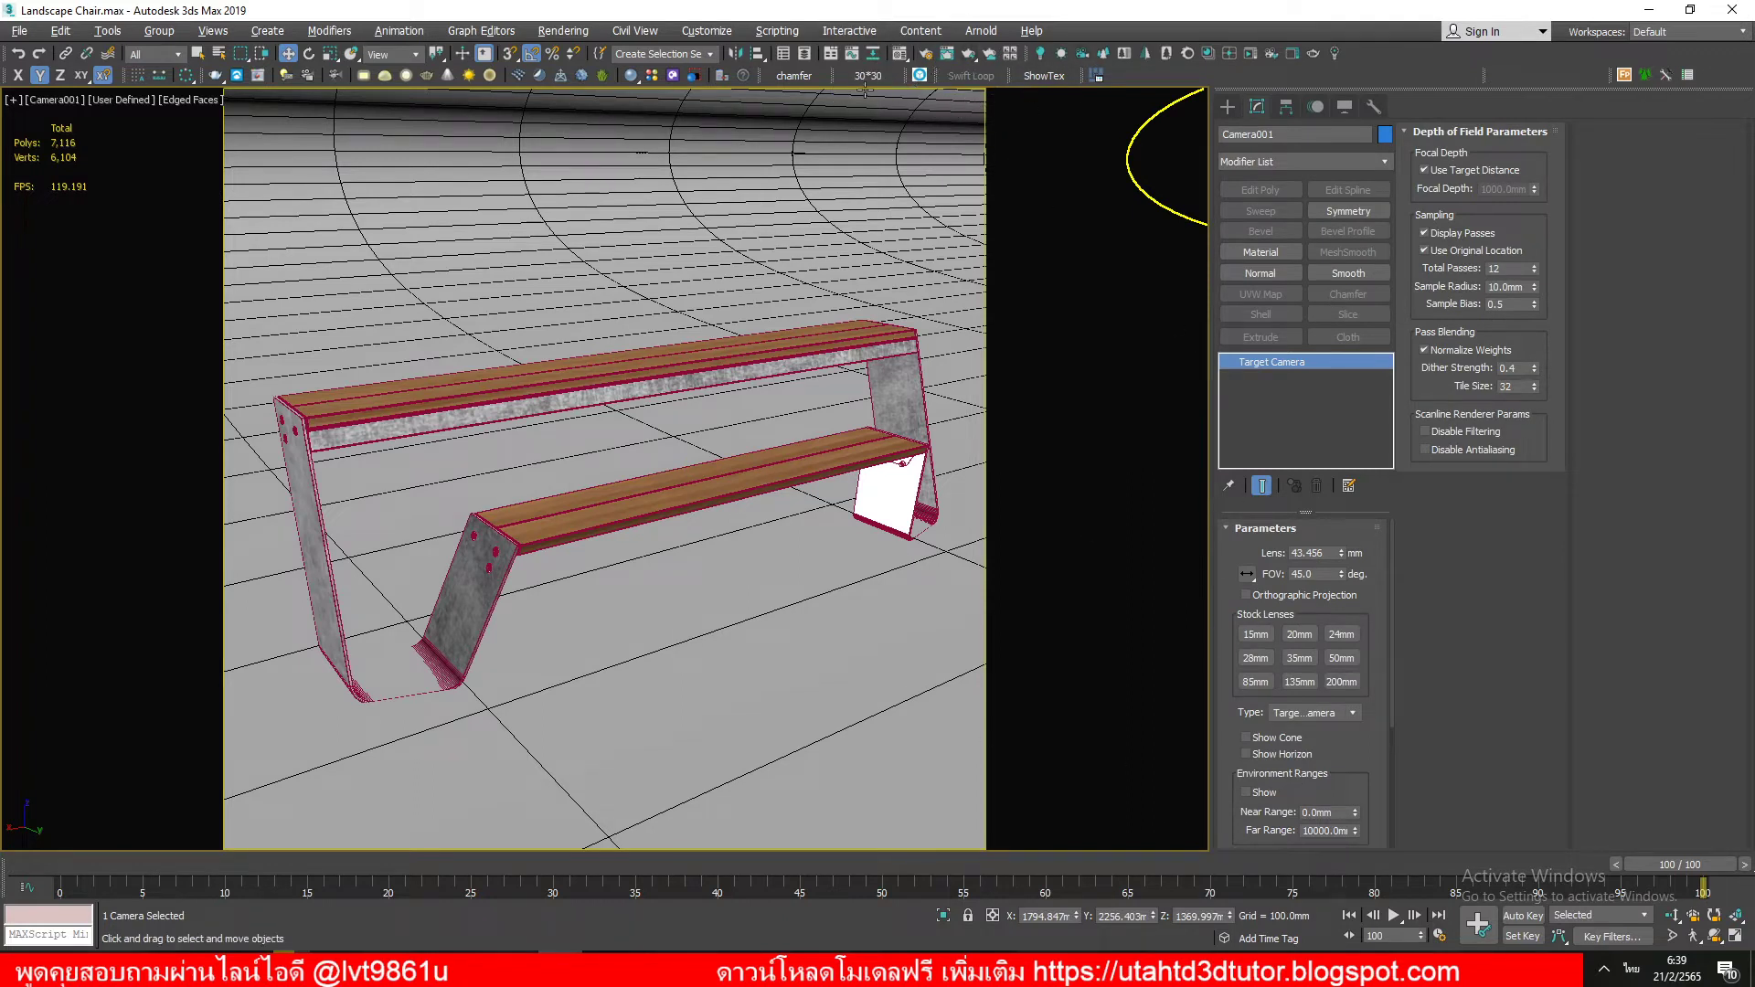
Step: Start Corona interactive rendering, then zero Box003's Shell Outer Amount and move it to Z -5.0mm
left_click(1250, 55)
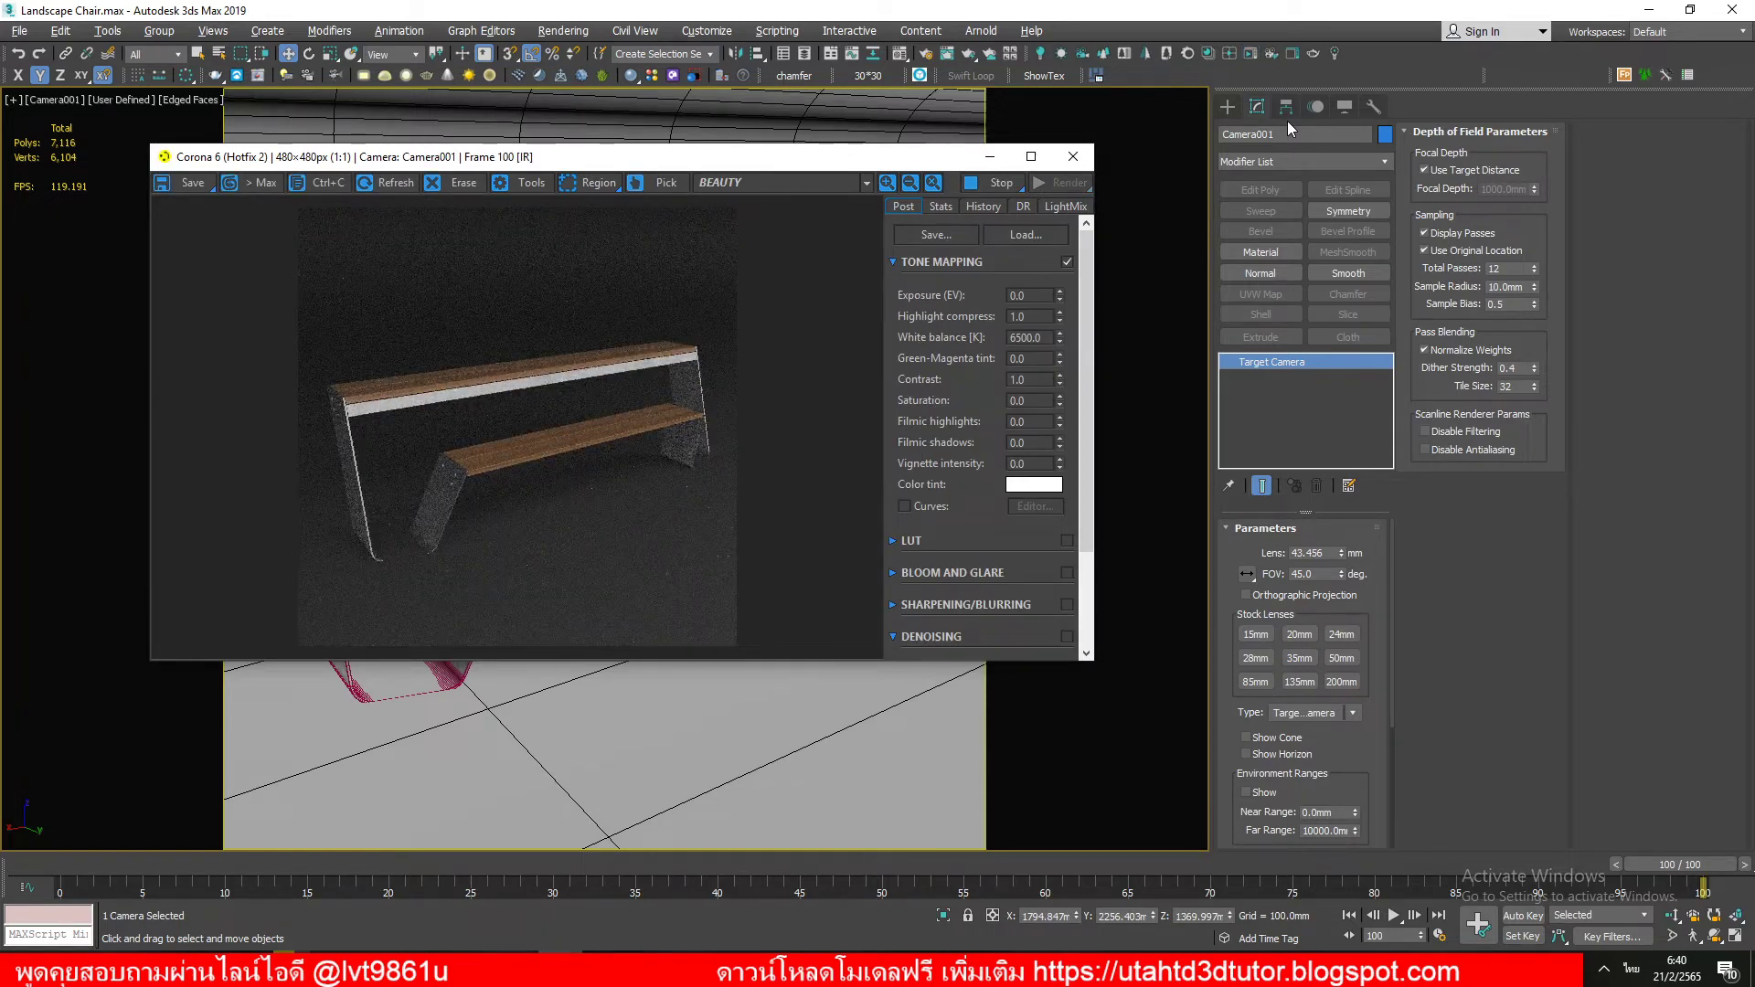
left_click(781, 743)
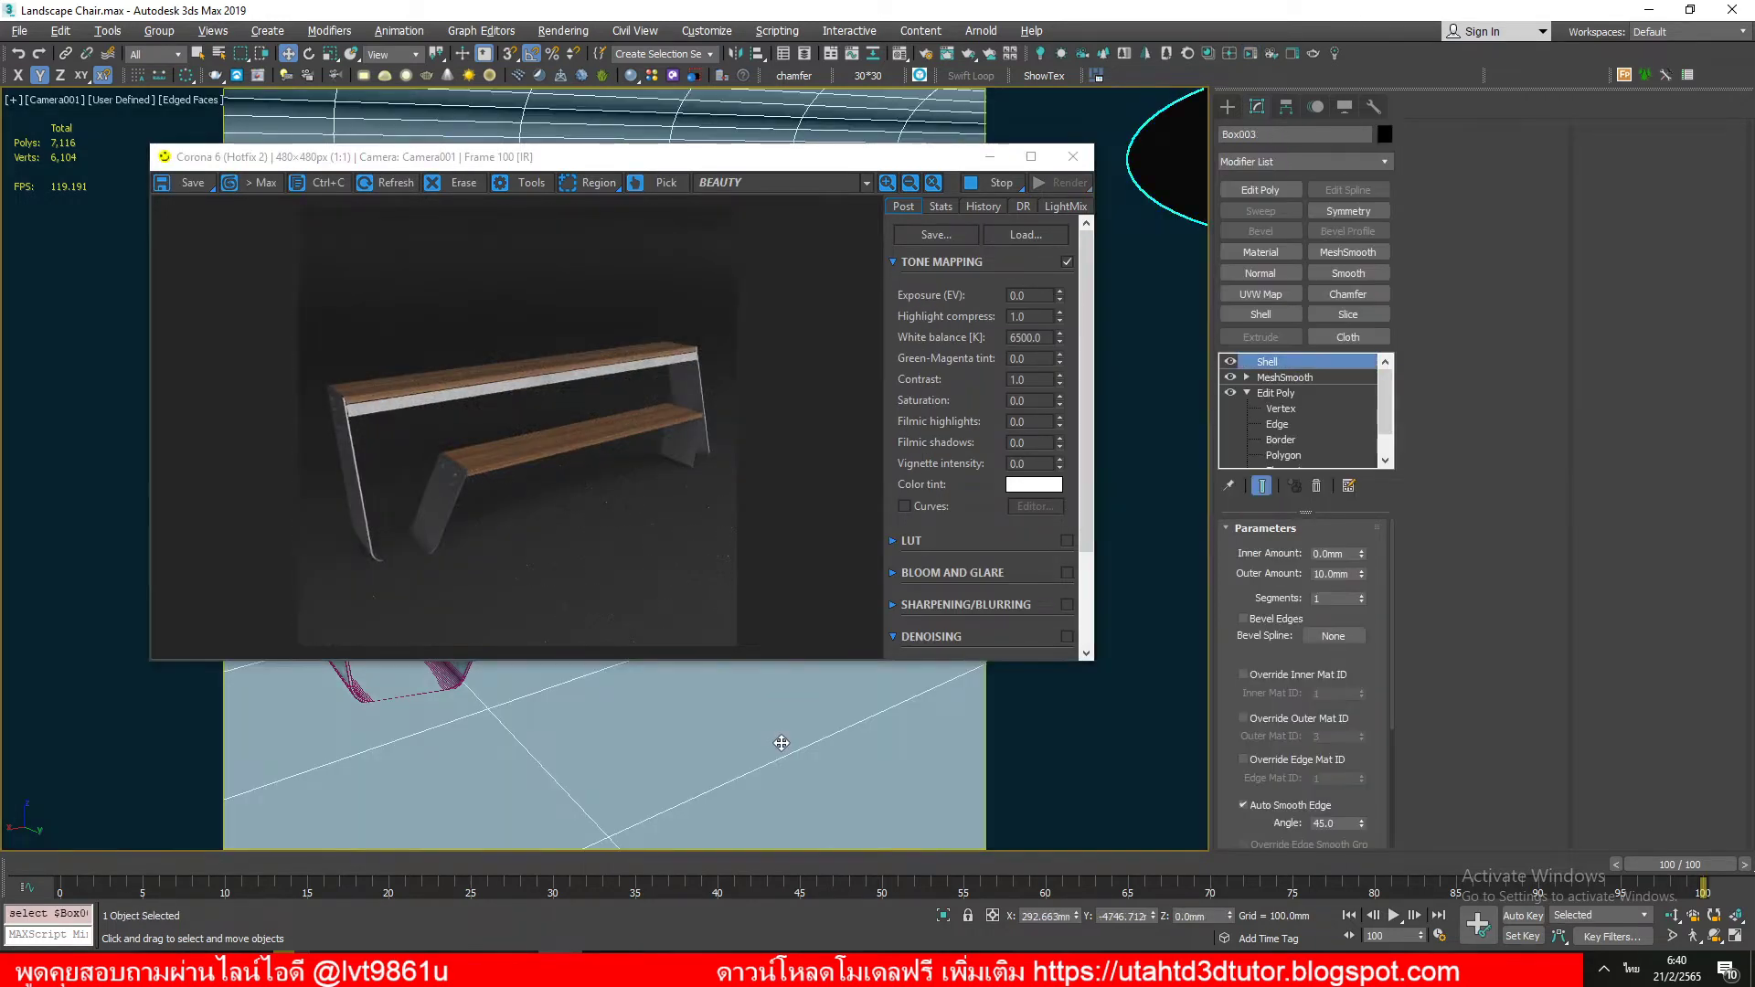
right_click(1363, 576)
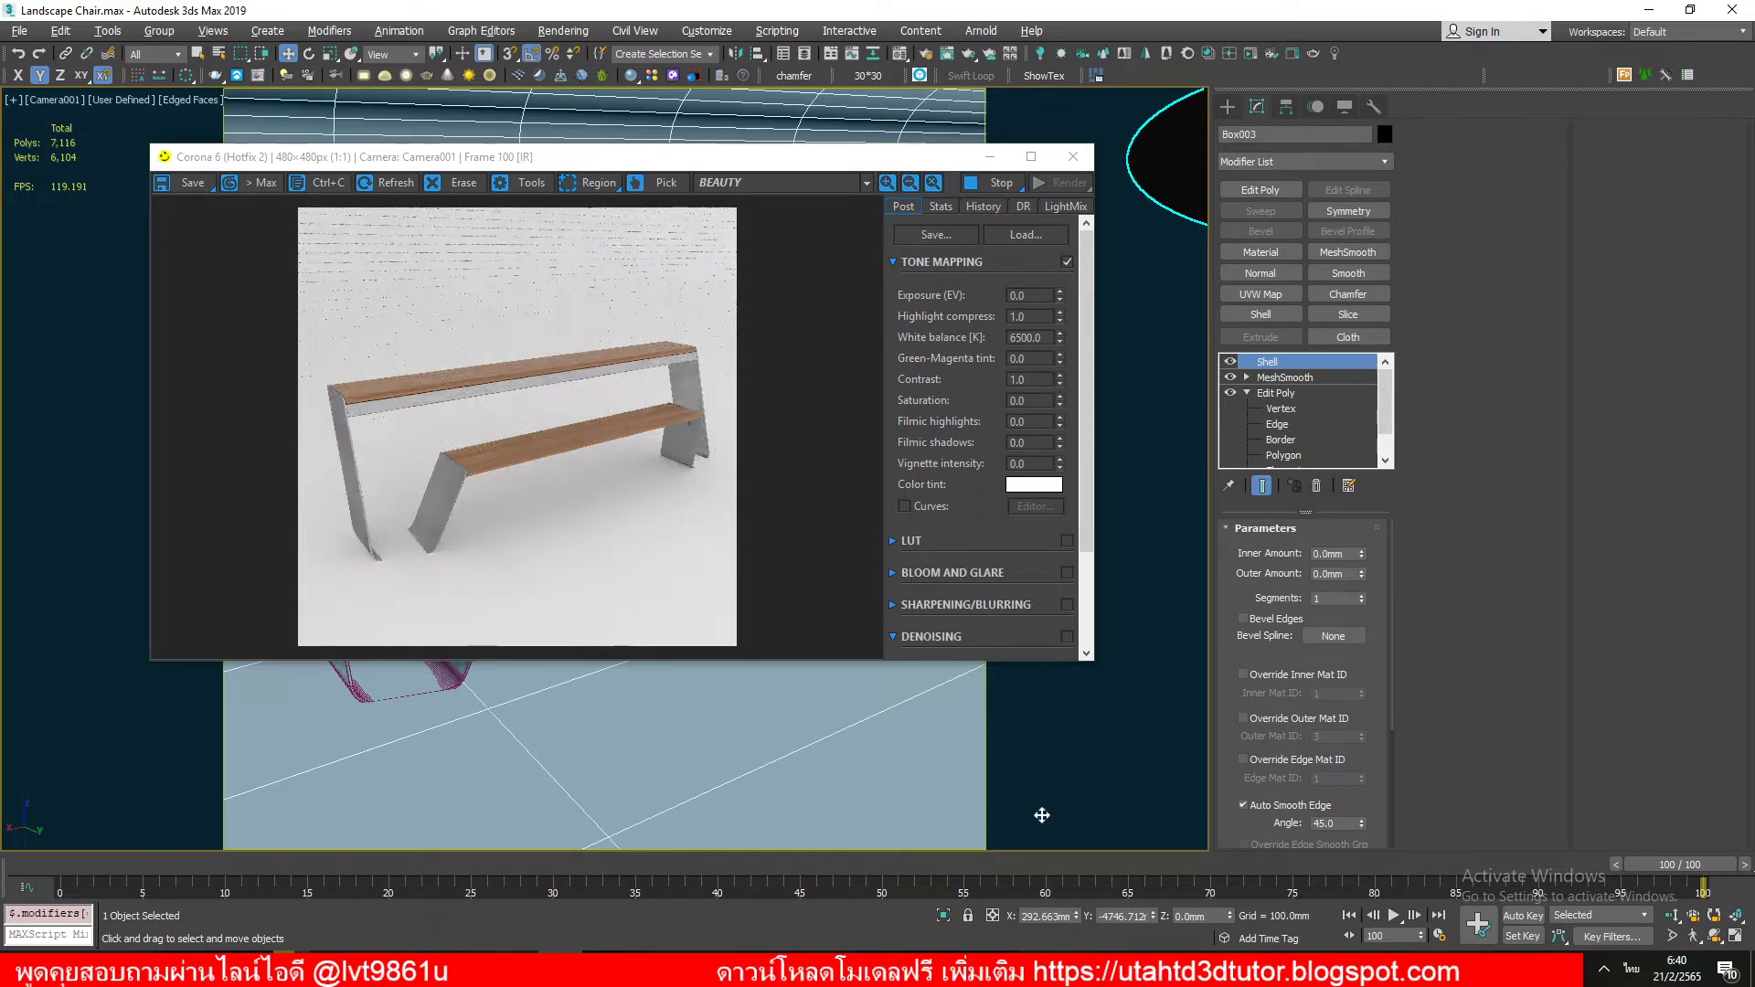
left_click(1191, 916)
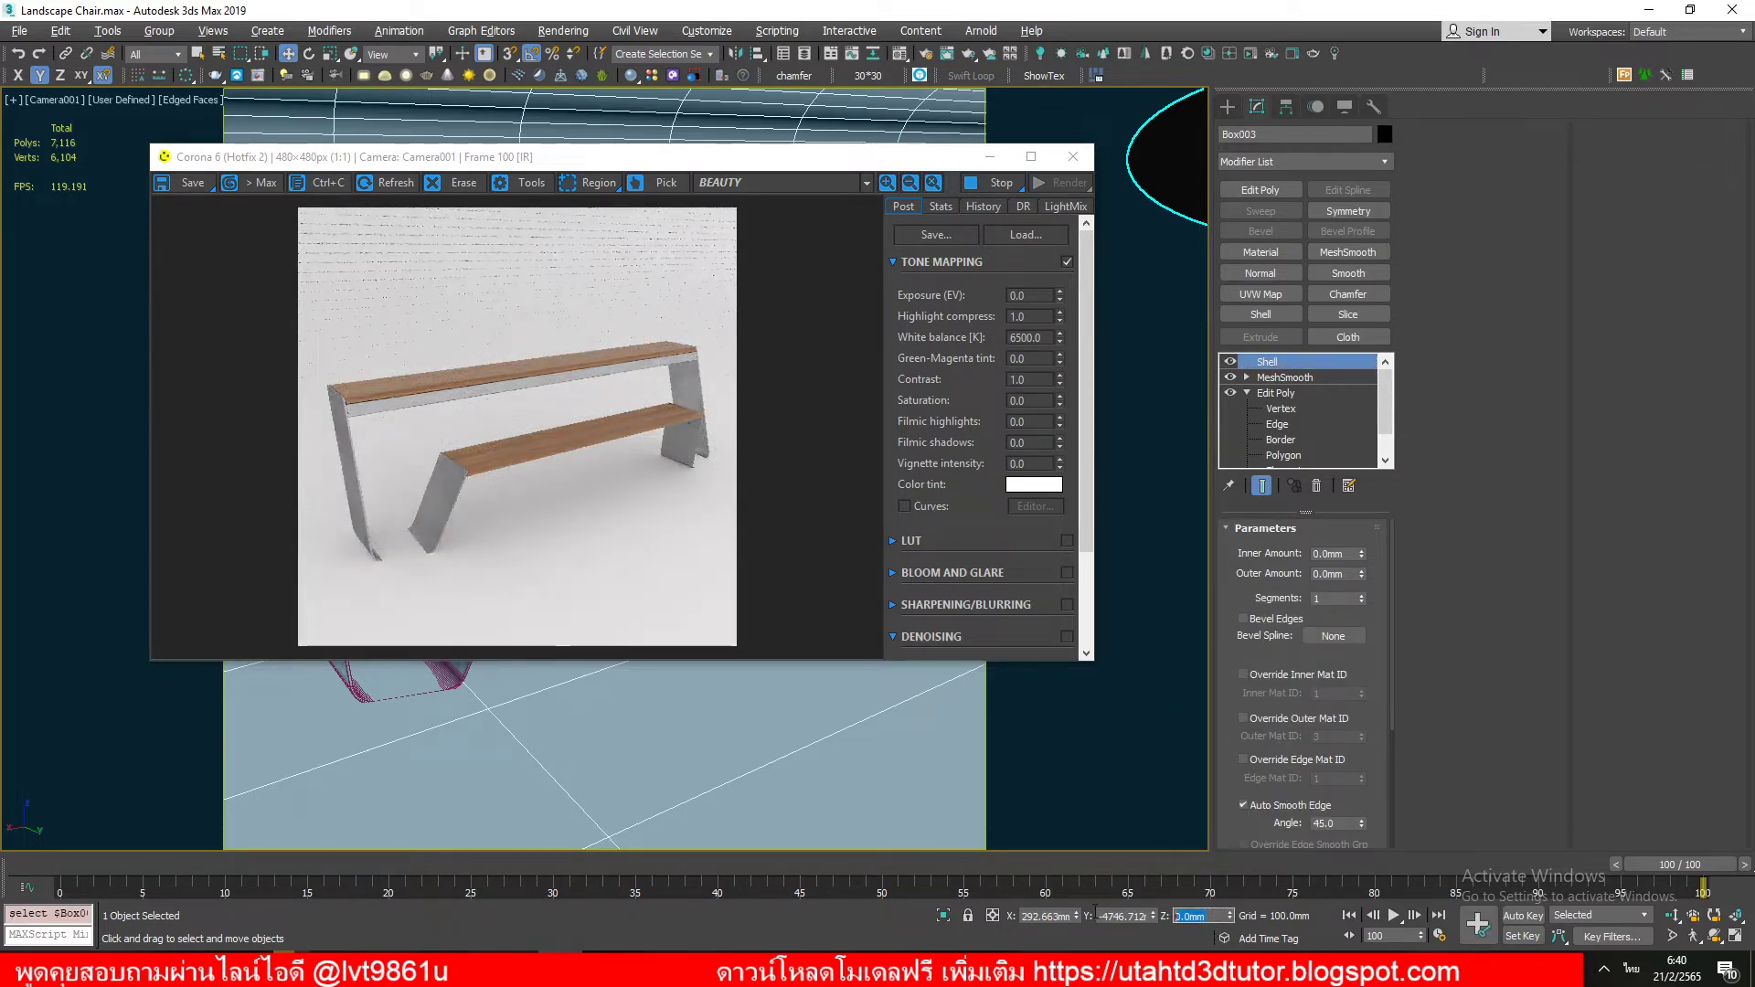
type("-5")
key("Return")
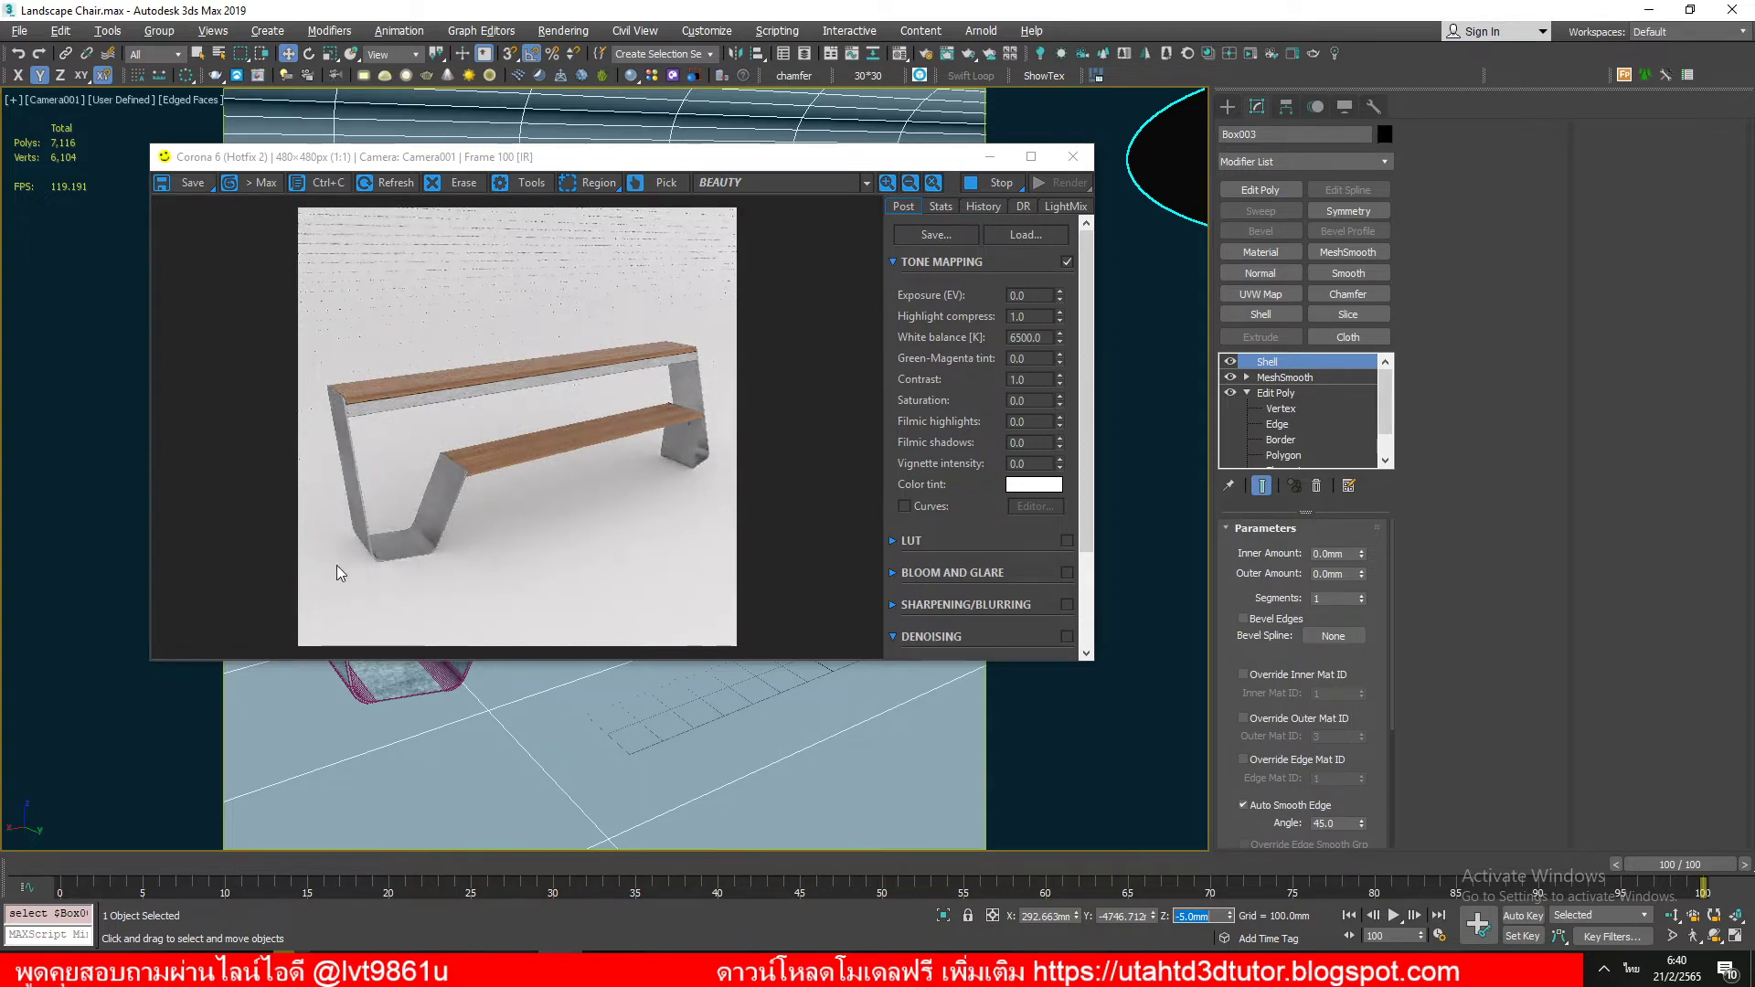
Step: Enlarge the Corona render window and move it aside to uncover the scene
left_click_drag(145, 667, 146, 855)
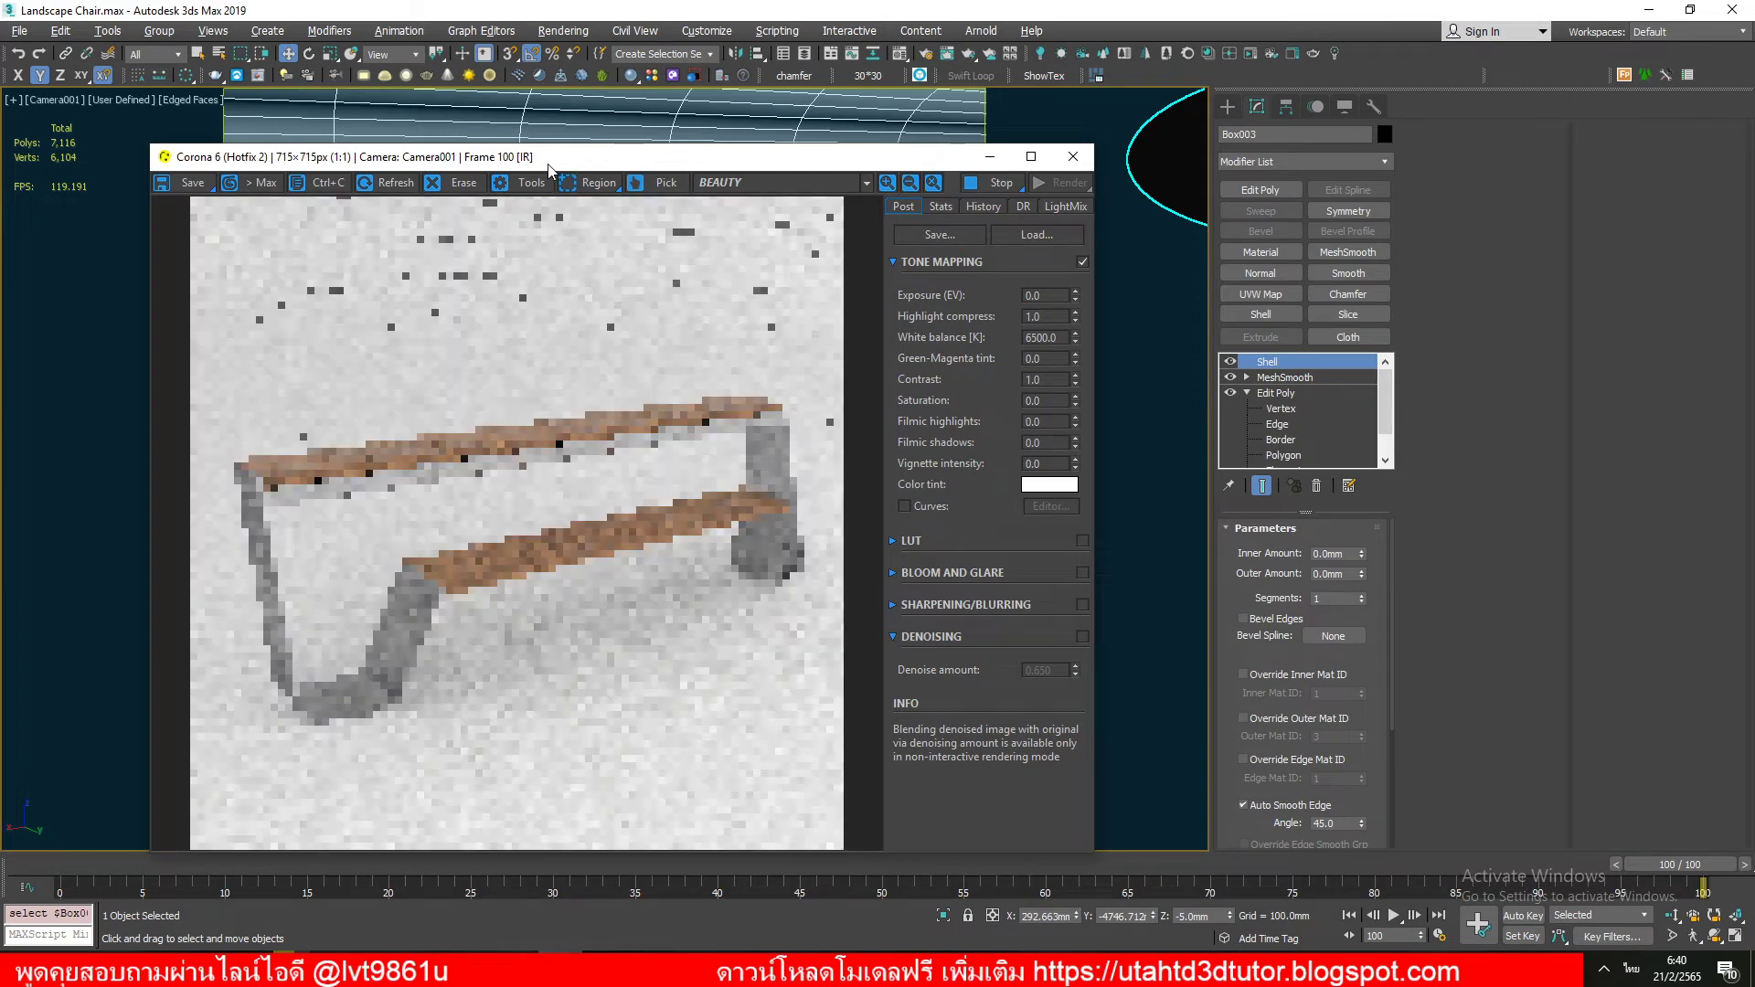
mouse_move(547, 161)
left_mouse_down()
mouse_move(1399, 149)
mouse_move(1358, 143)
left_mouse_up()
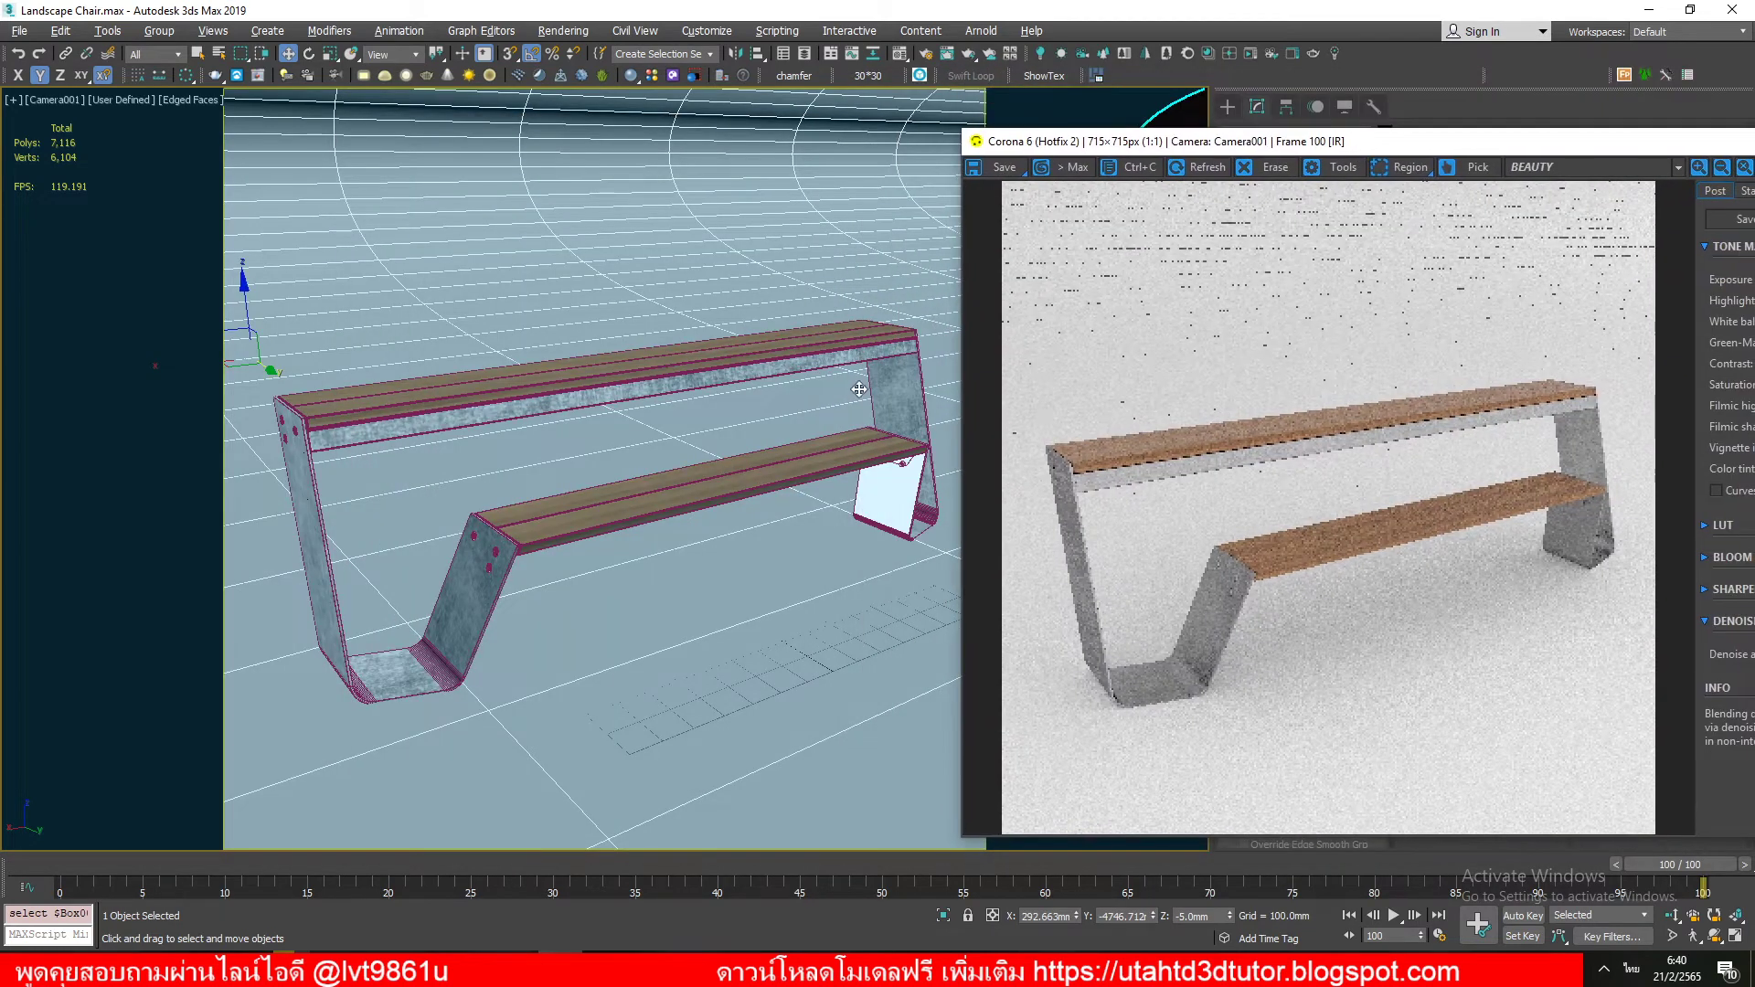
left_click(579, 531)
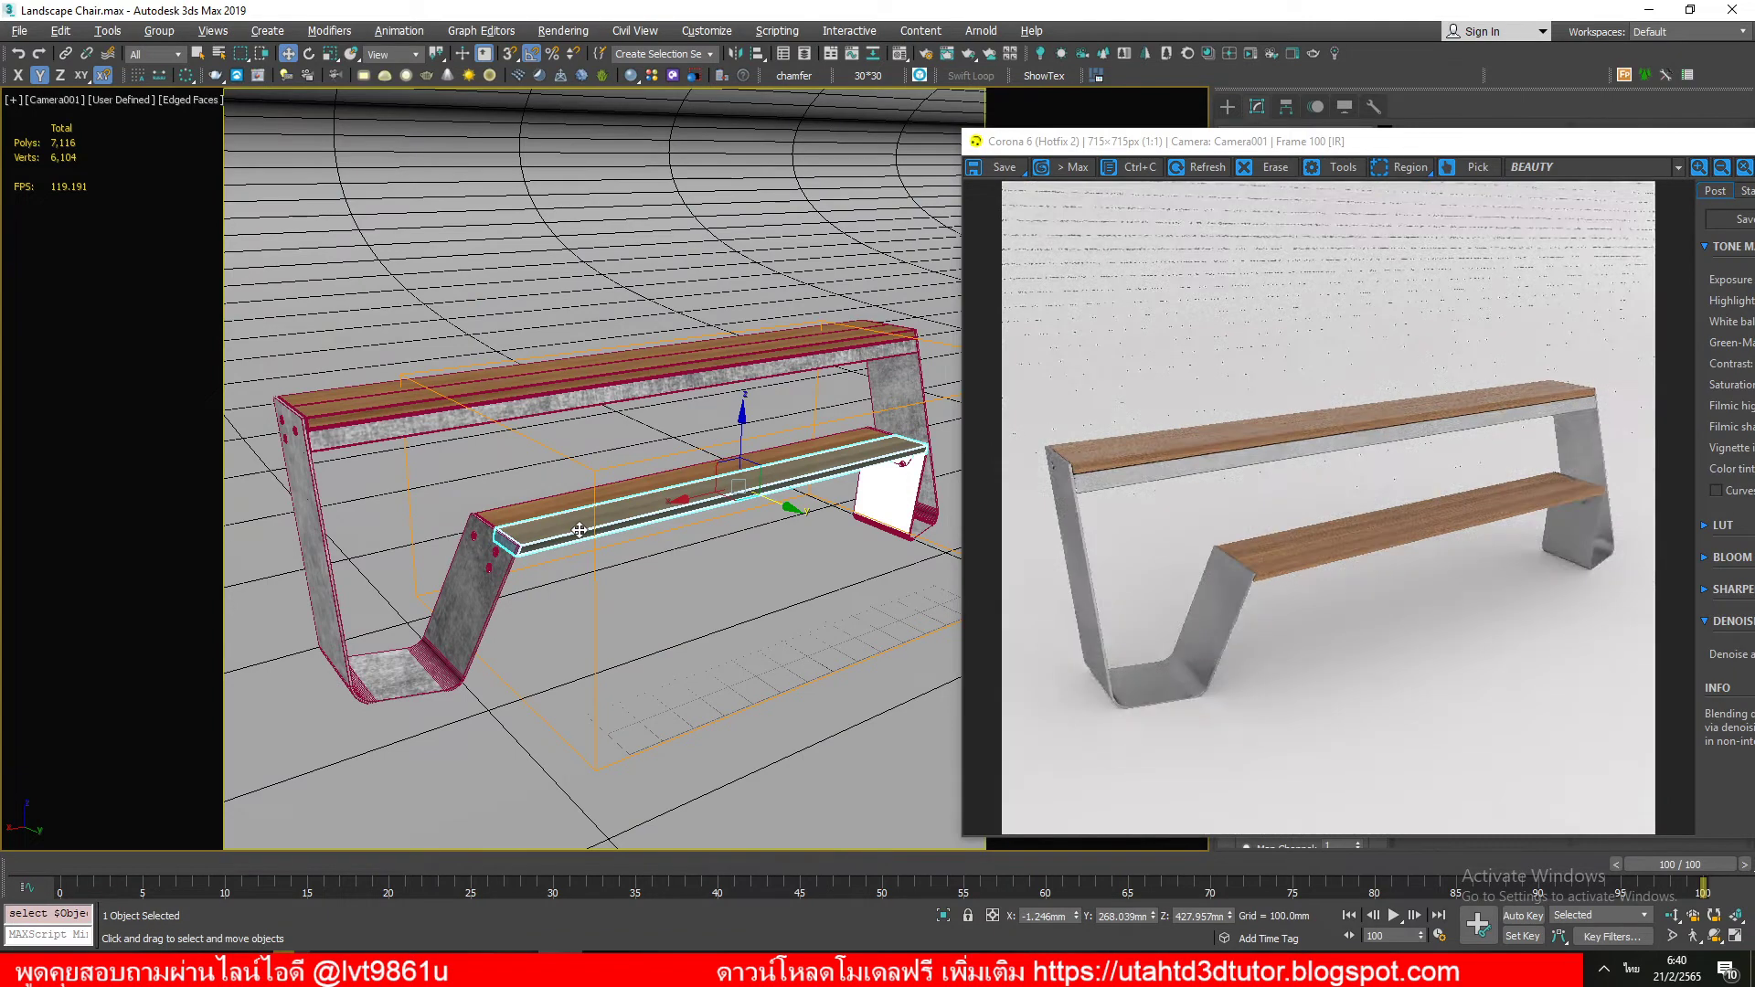
Step: Switch to a free Perspective view and orbit and zoom in toward the bench
key("p")
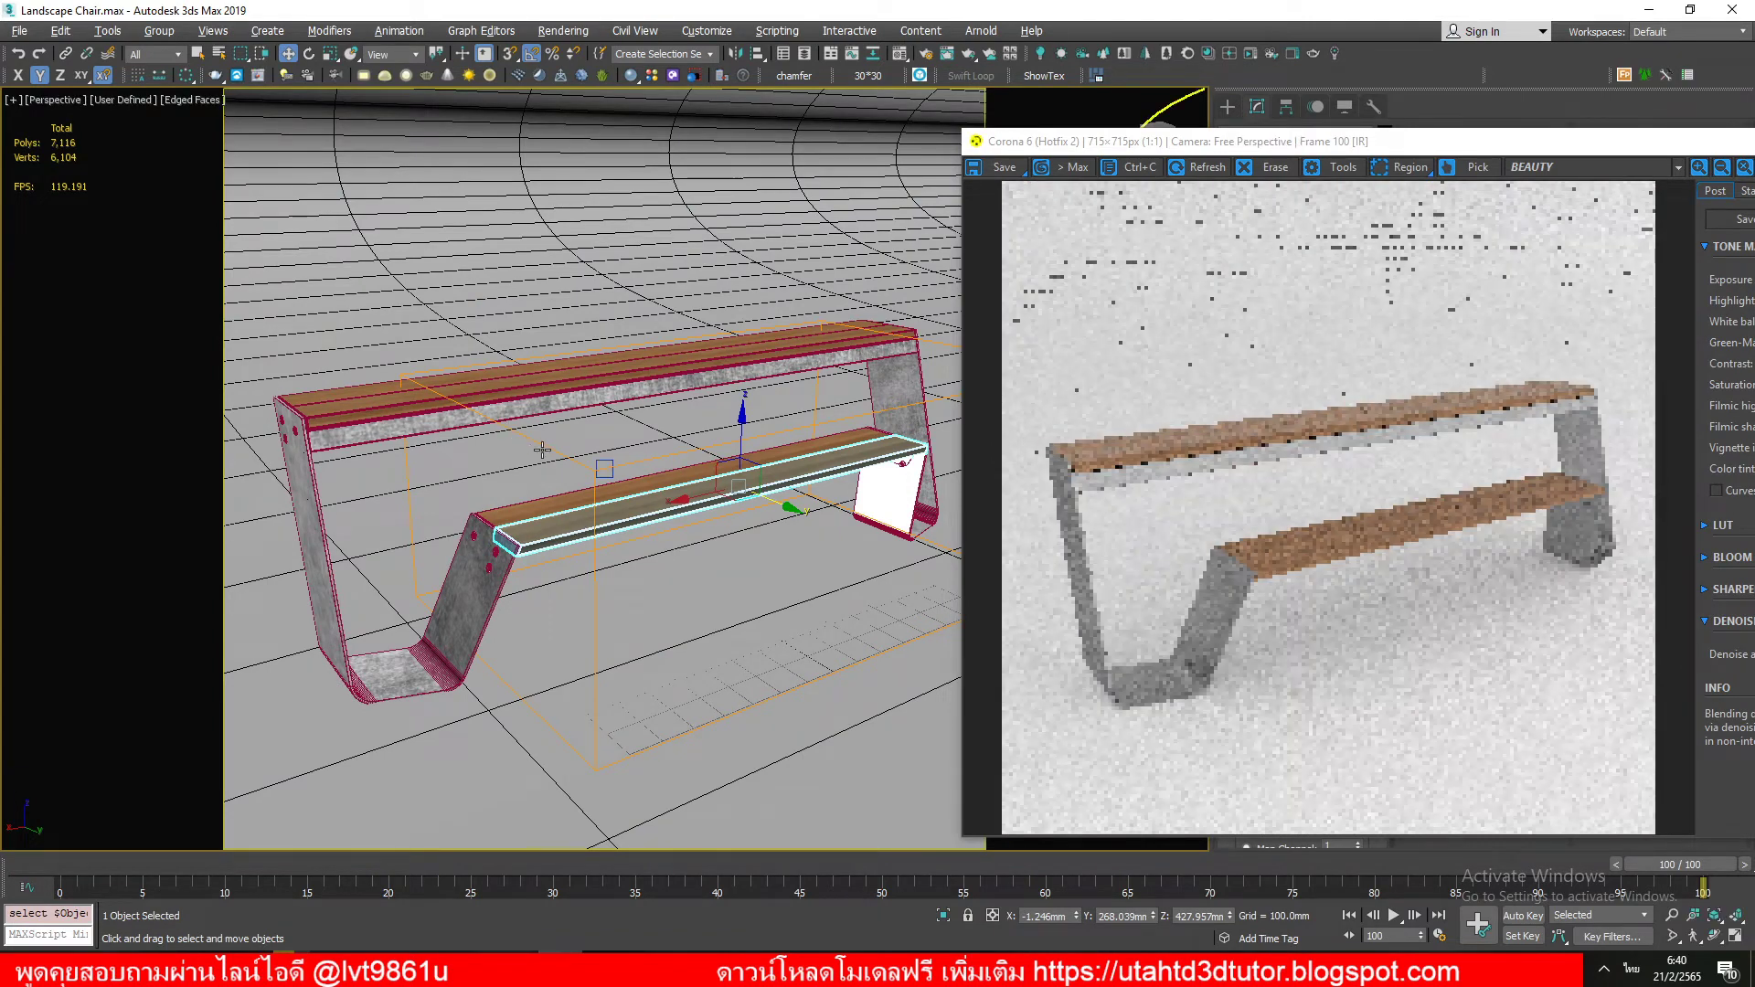
middle_click_drag(467, 361, 602, 497, "alt")
scroll(603, 498, "up", 2)
scroll(603, 501, "up", 2)
scroll(605, 506, "up", 2)
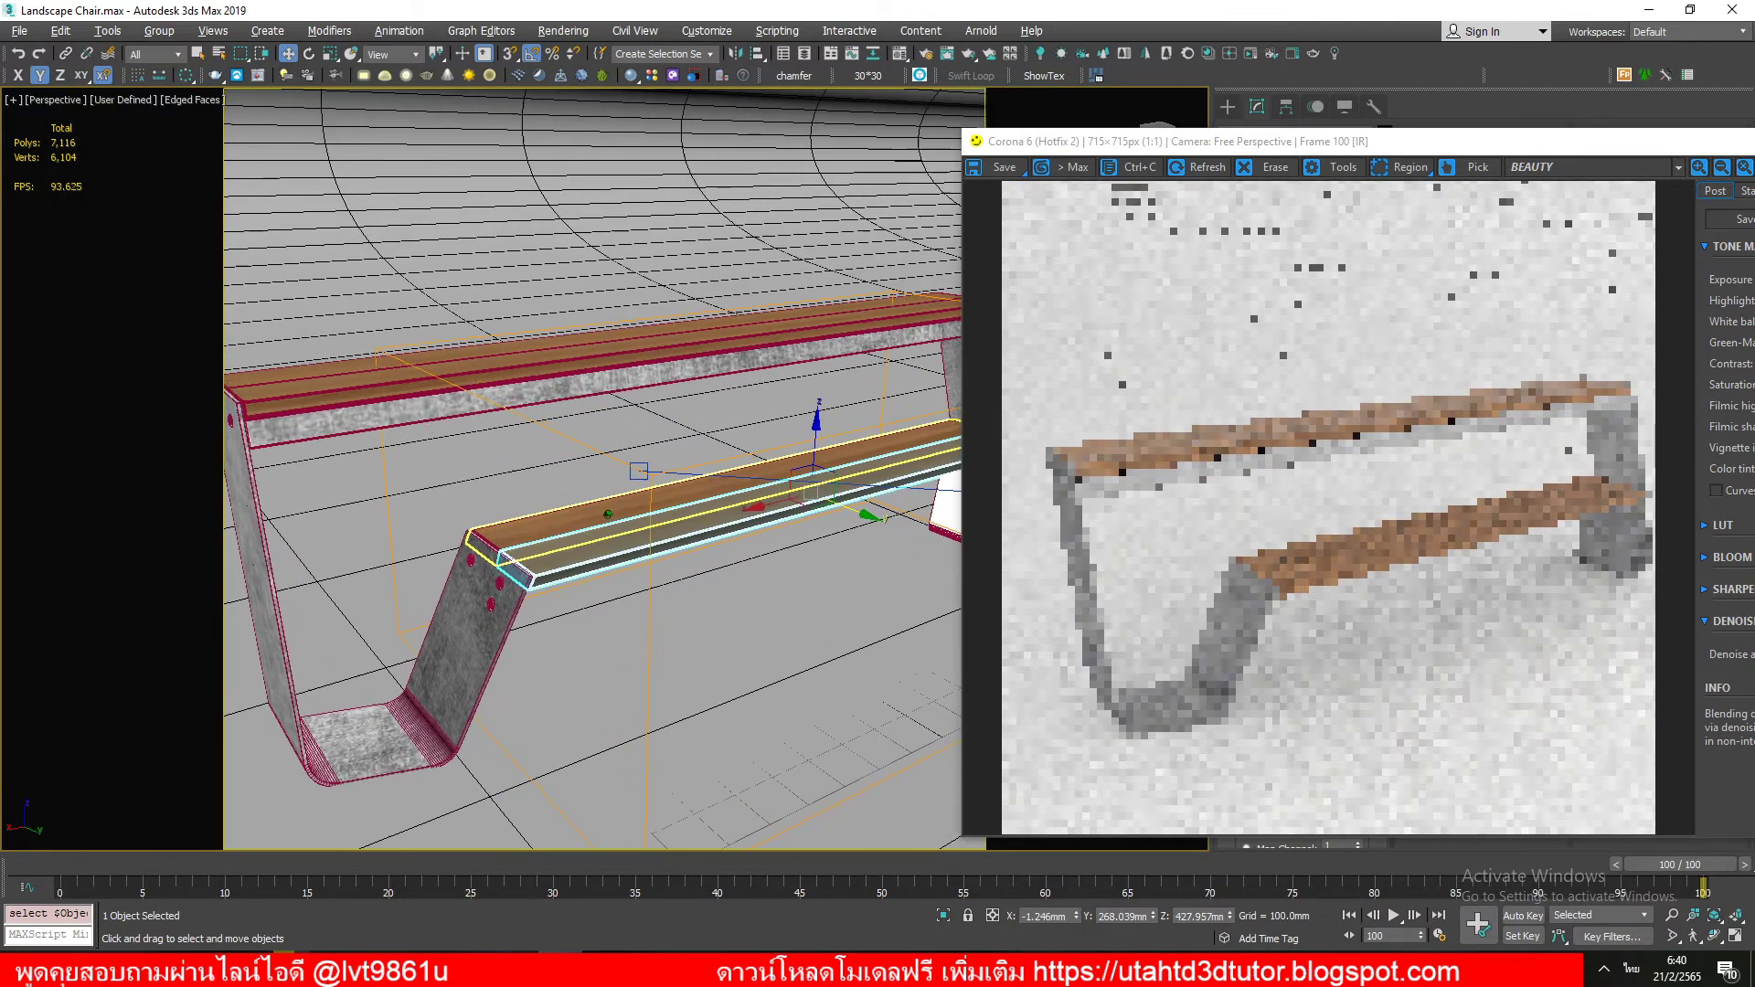
scroll(608, 514, "up", 3)
scroll(608, 514, "up", 2)
scroll(604, 510, "up", 2)
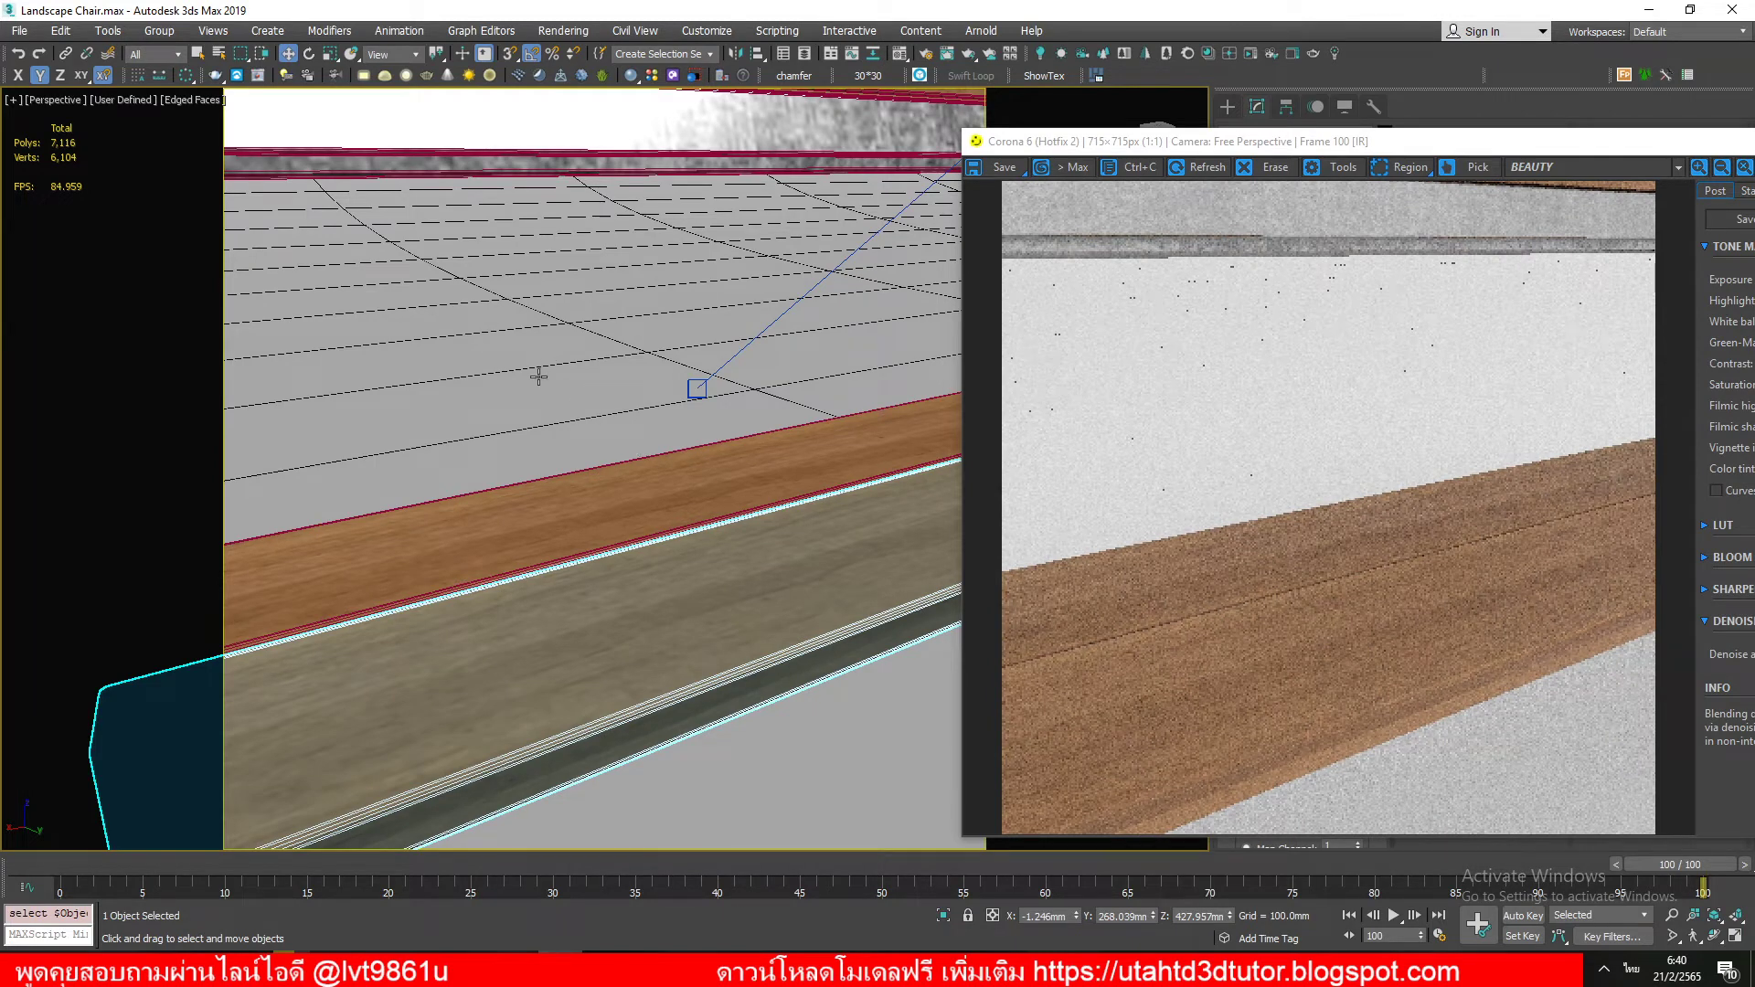
Step: Frame a close-up of the bent metal leg with nothing selected, then open the Material Editor
left_click(486, 382)
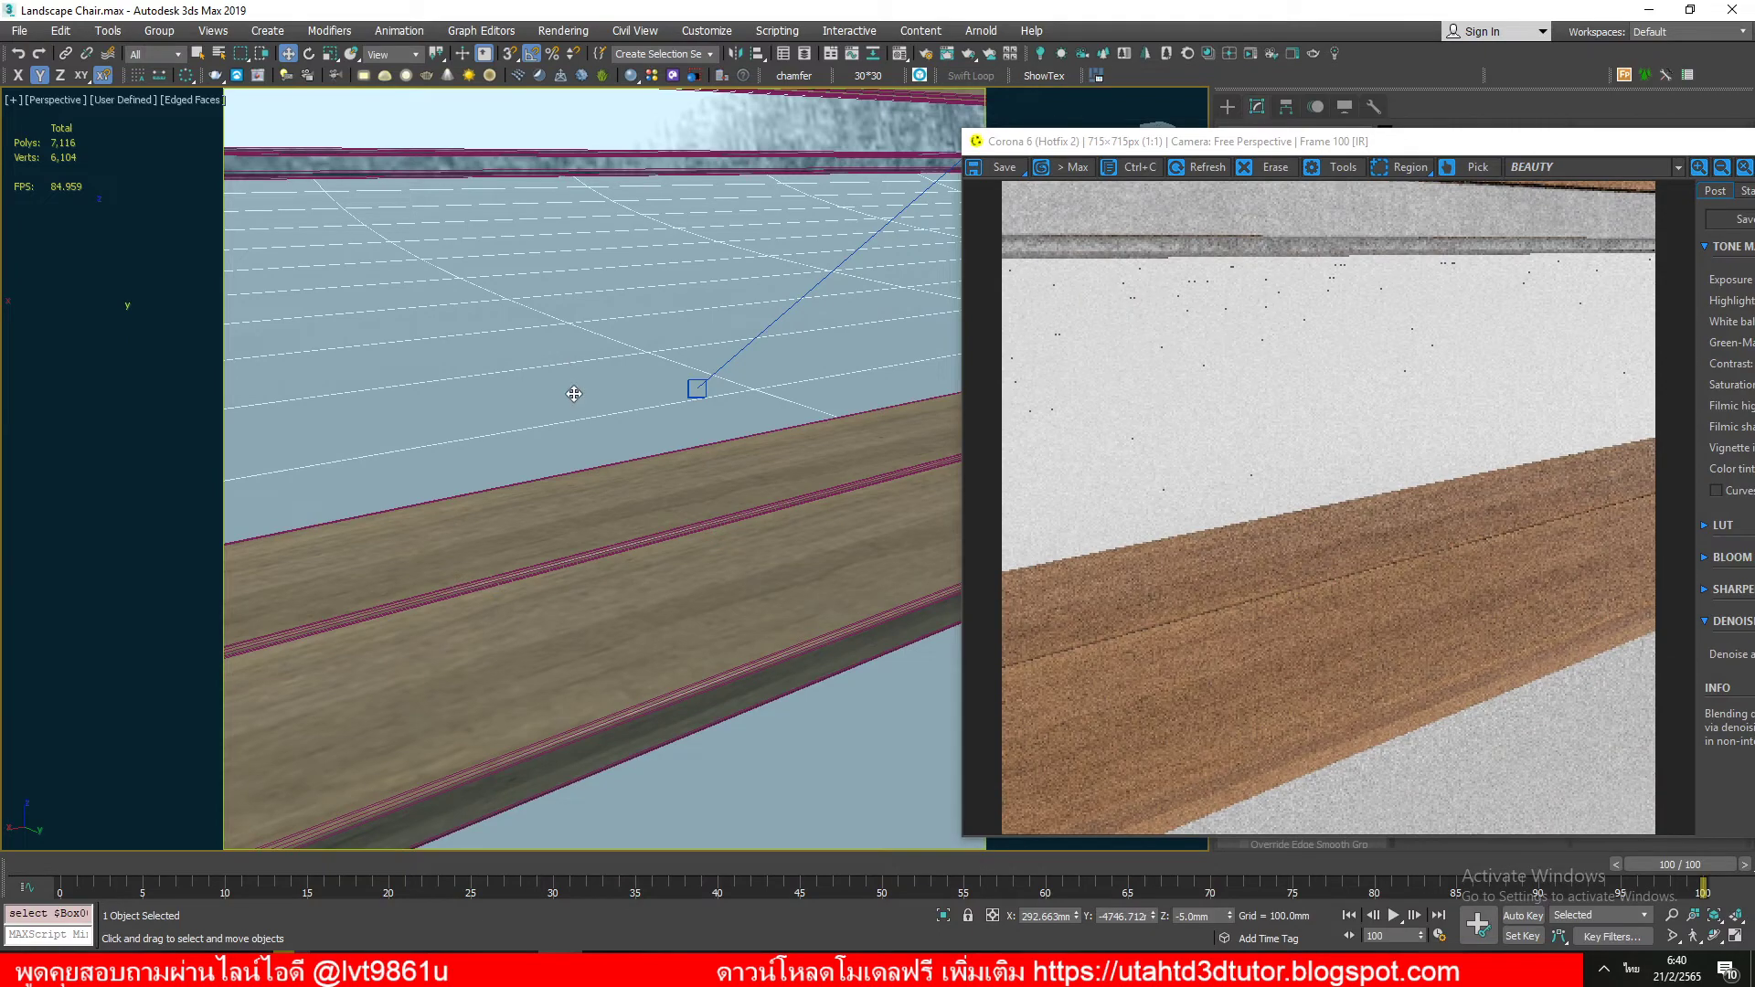
mouse_move(445, 618)
middle_mouse_down()
mouse_move(509, 555)
mouse_move(1035, 258)
middle_mouse_up()
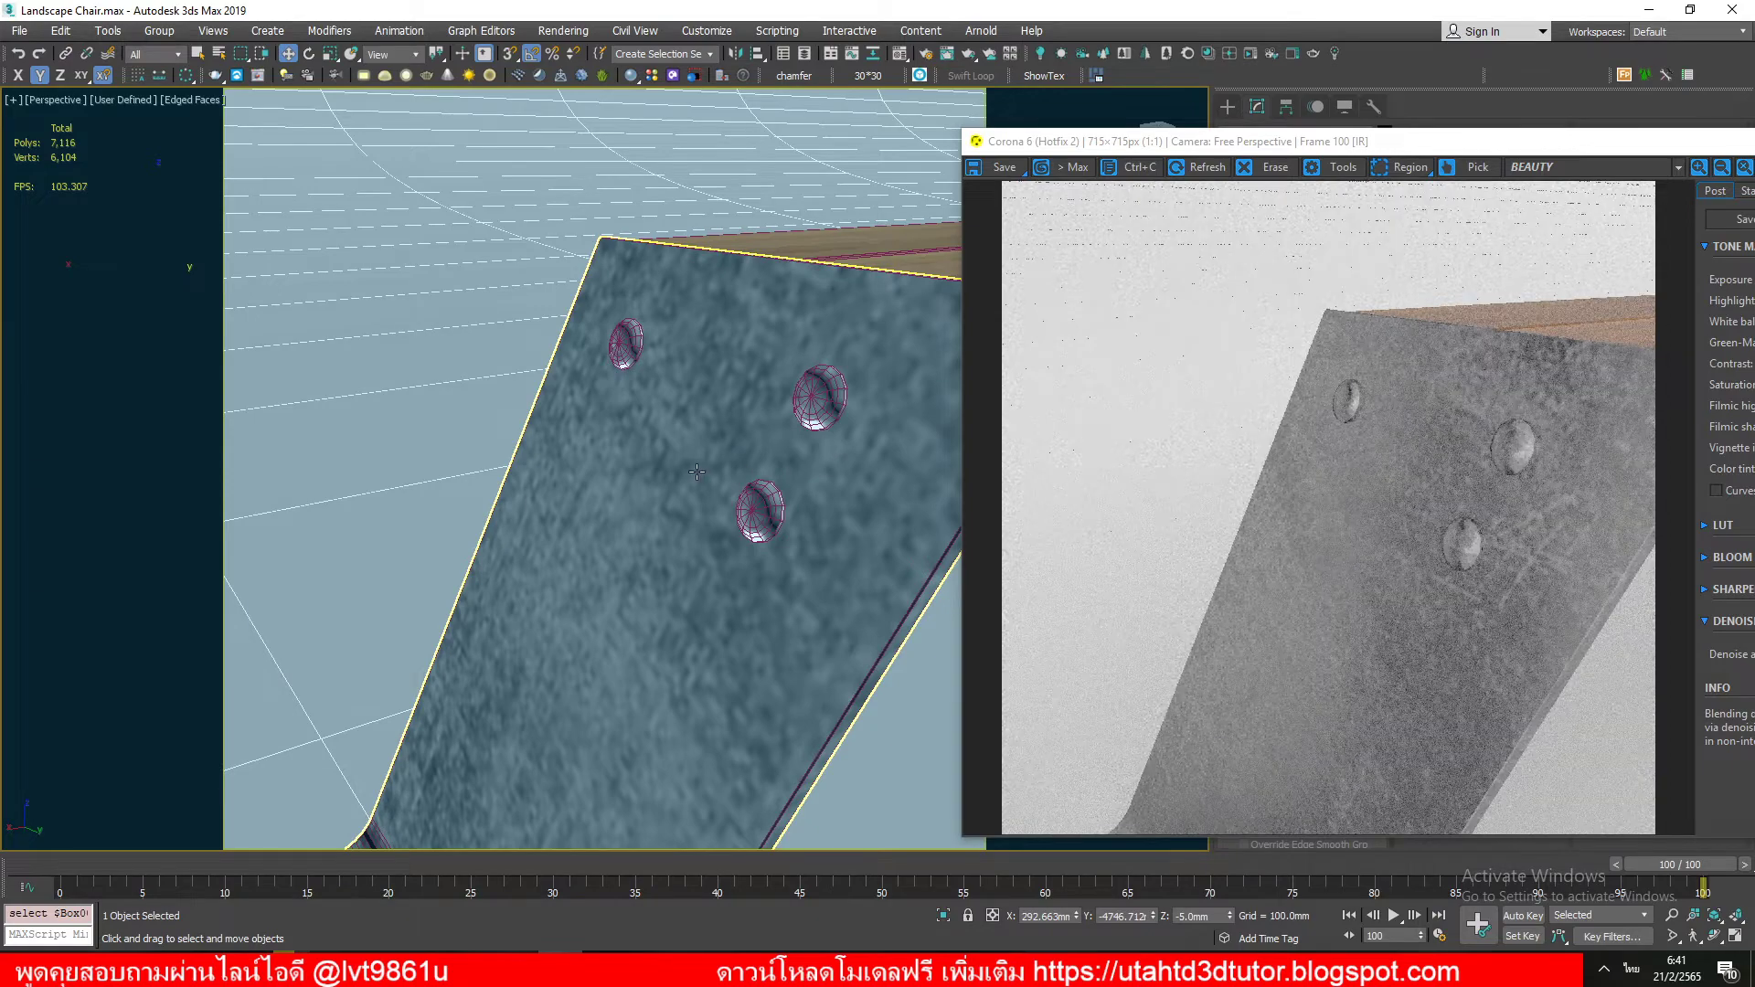
left_click(634, 467)
scroll(633, 466, "down", 10)
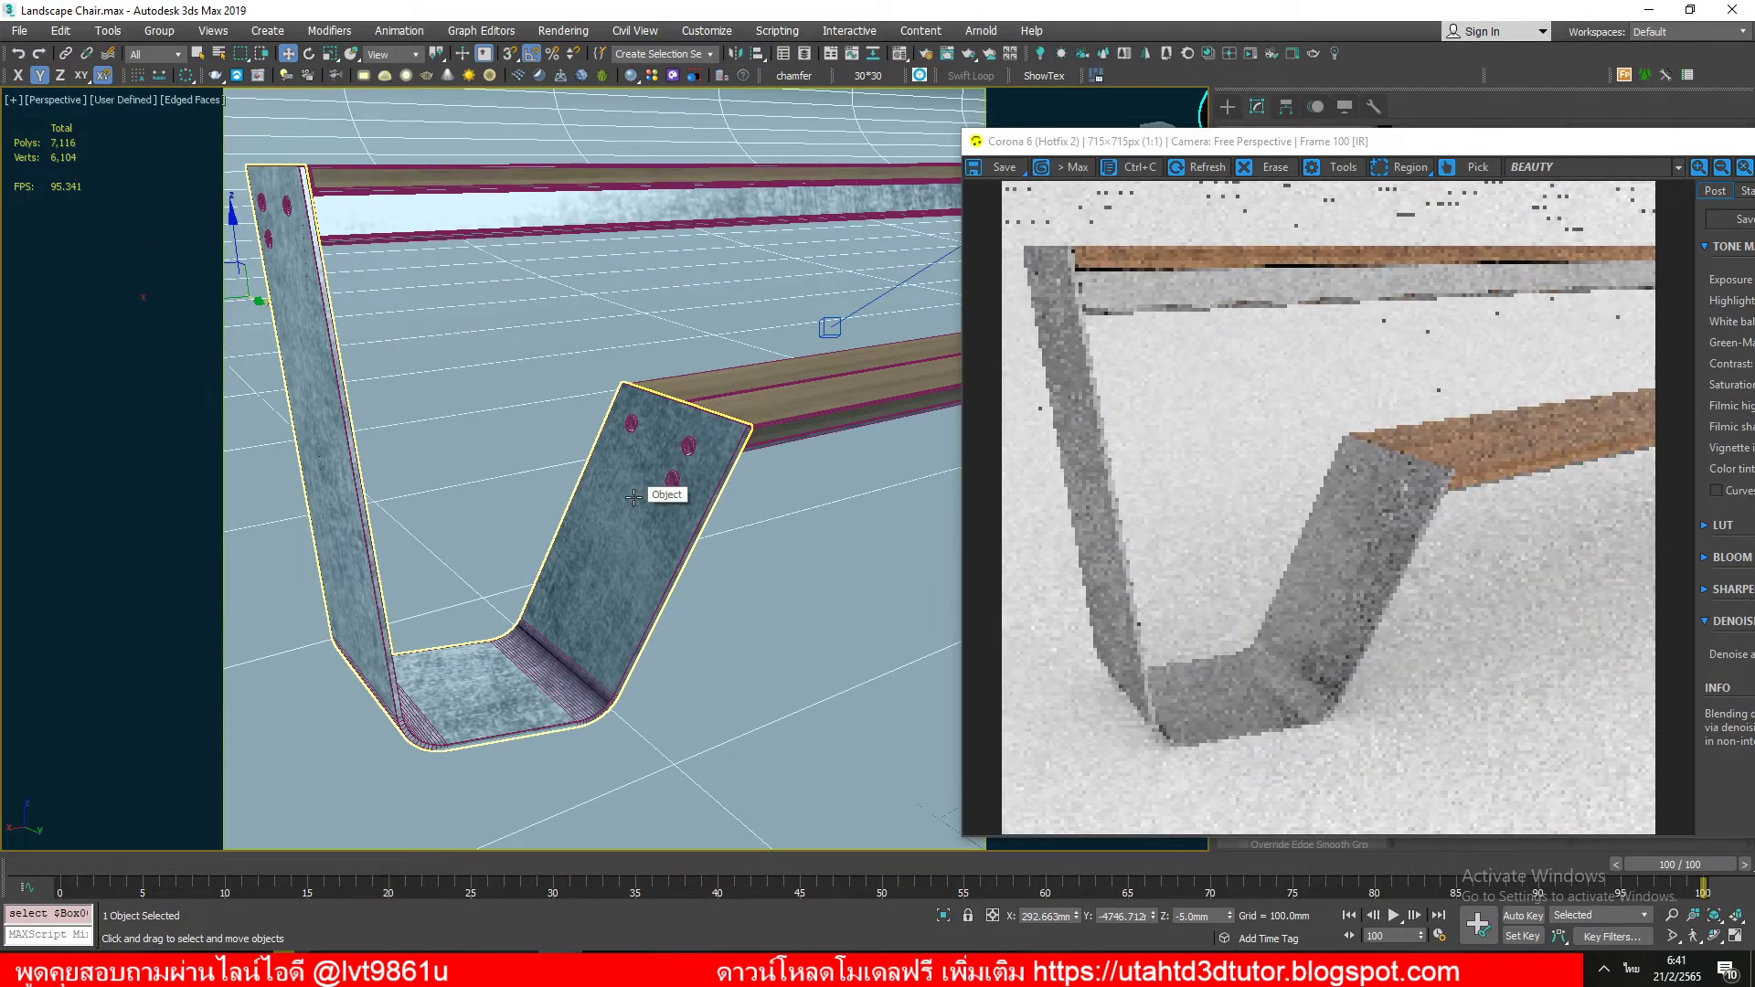
left_click(512, 510)
scroll(521, 512, "up", 2)
scroll(548, 540, "up", 2)
left_click(567, 606)
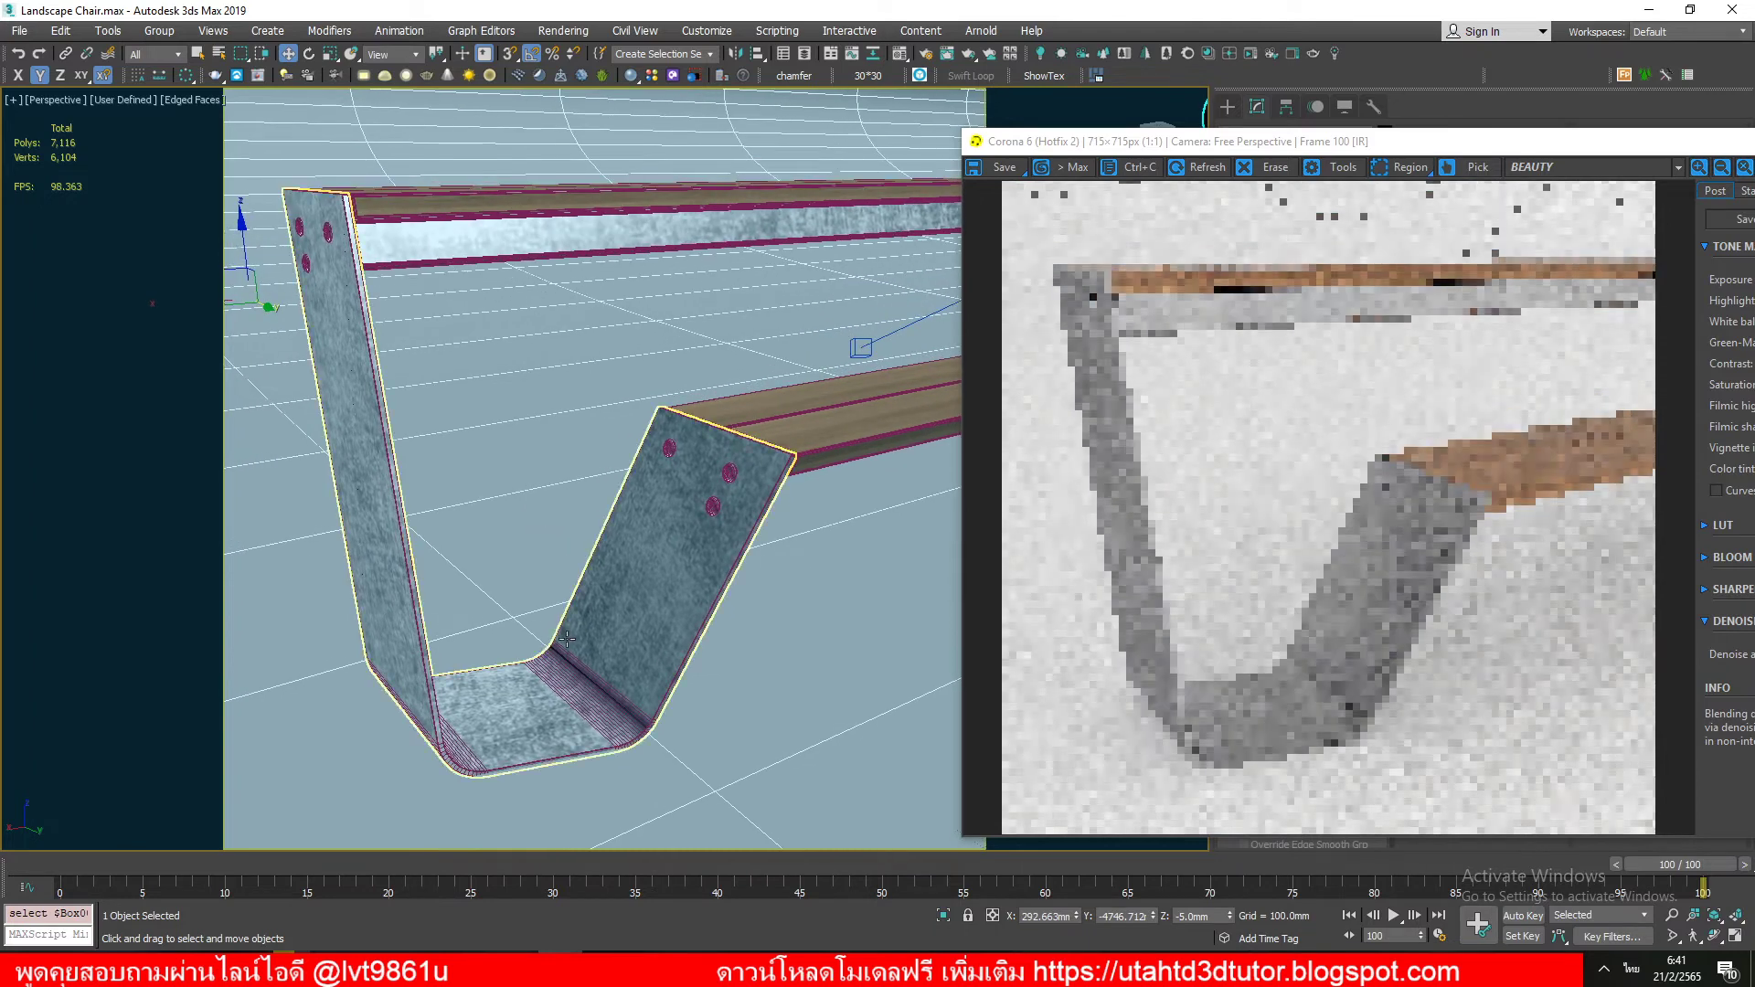
key("ctrl+d")
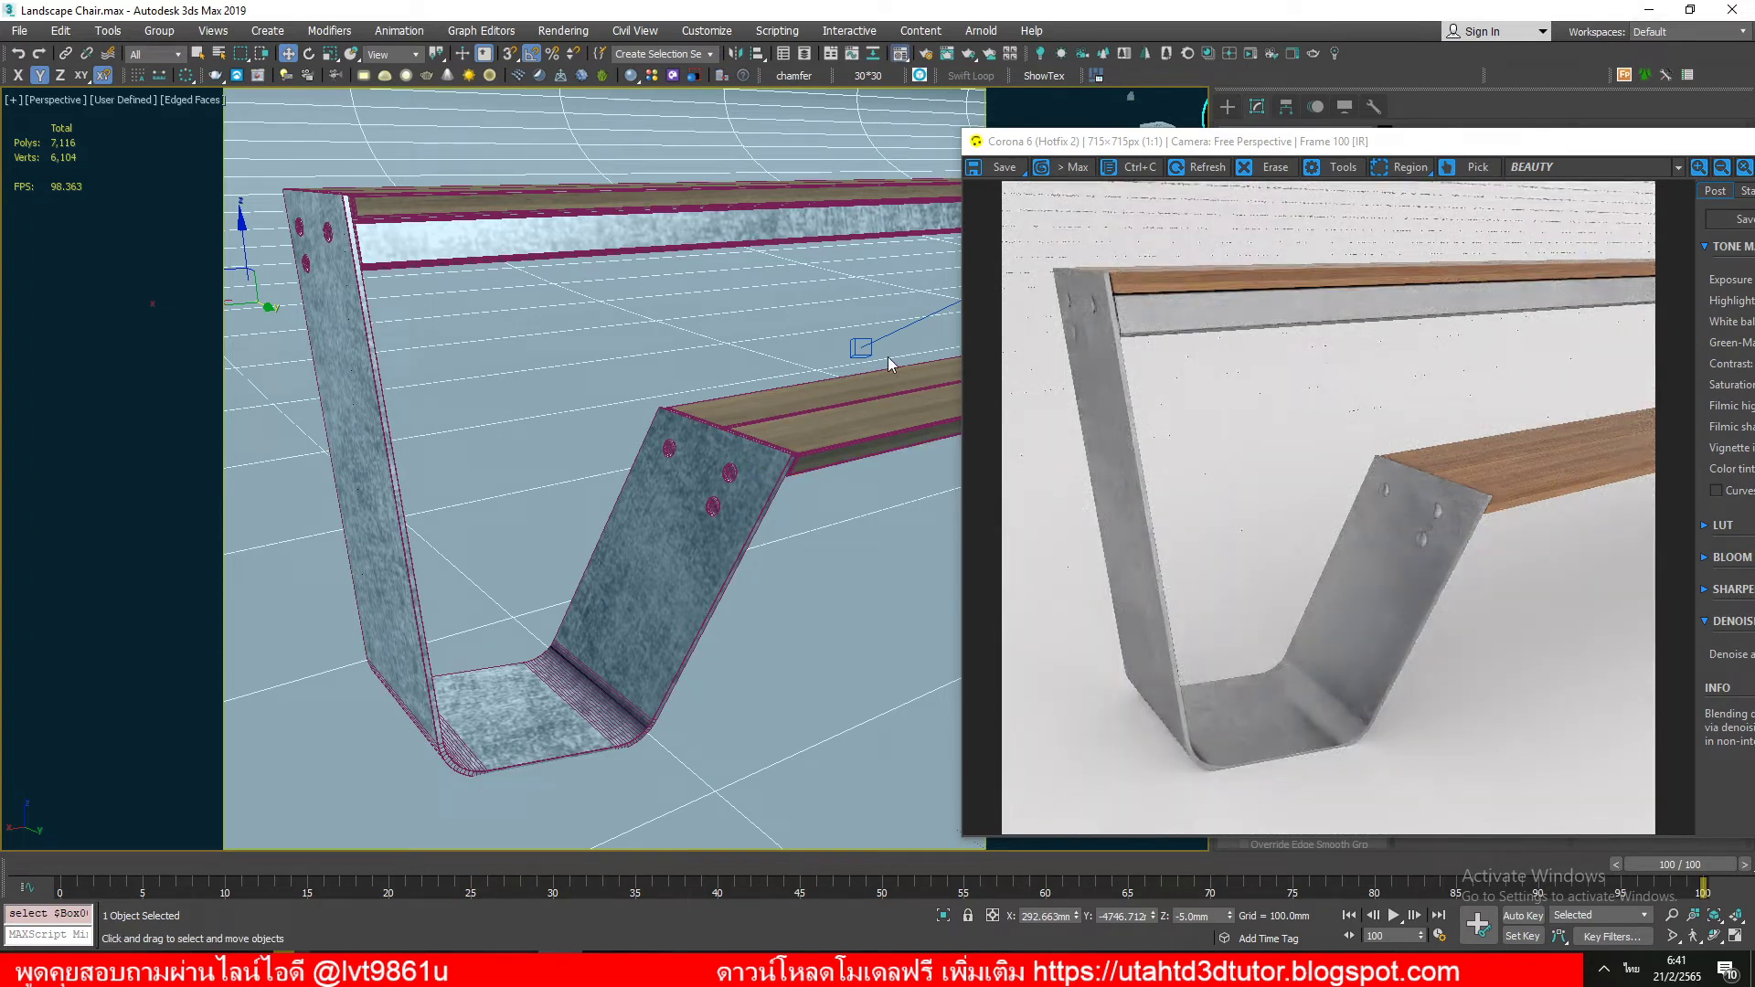
key("m")
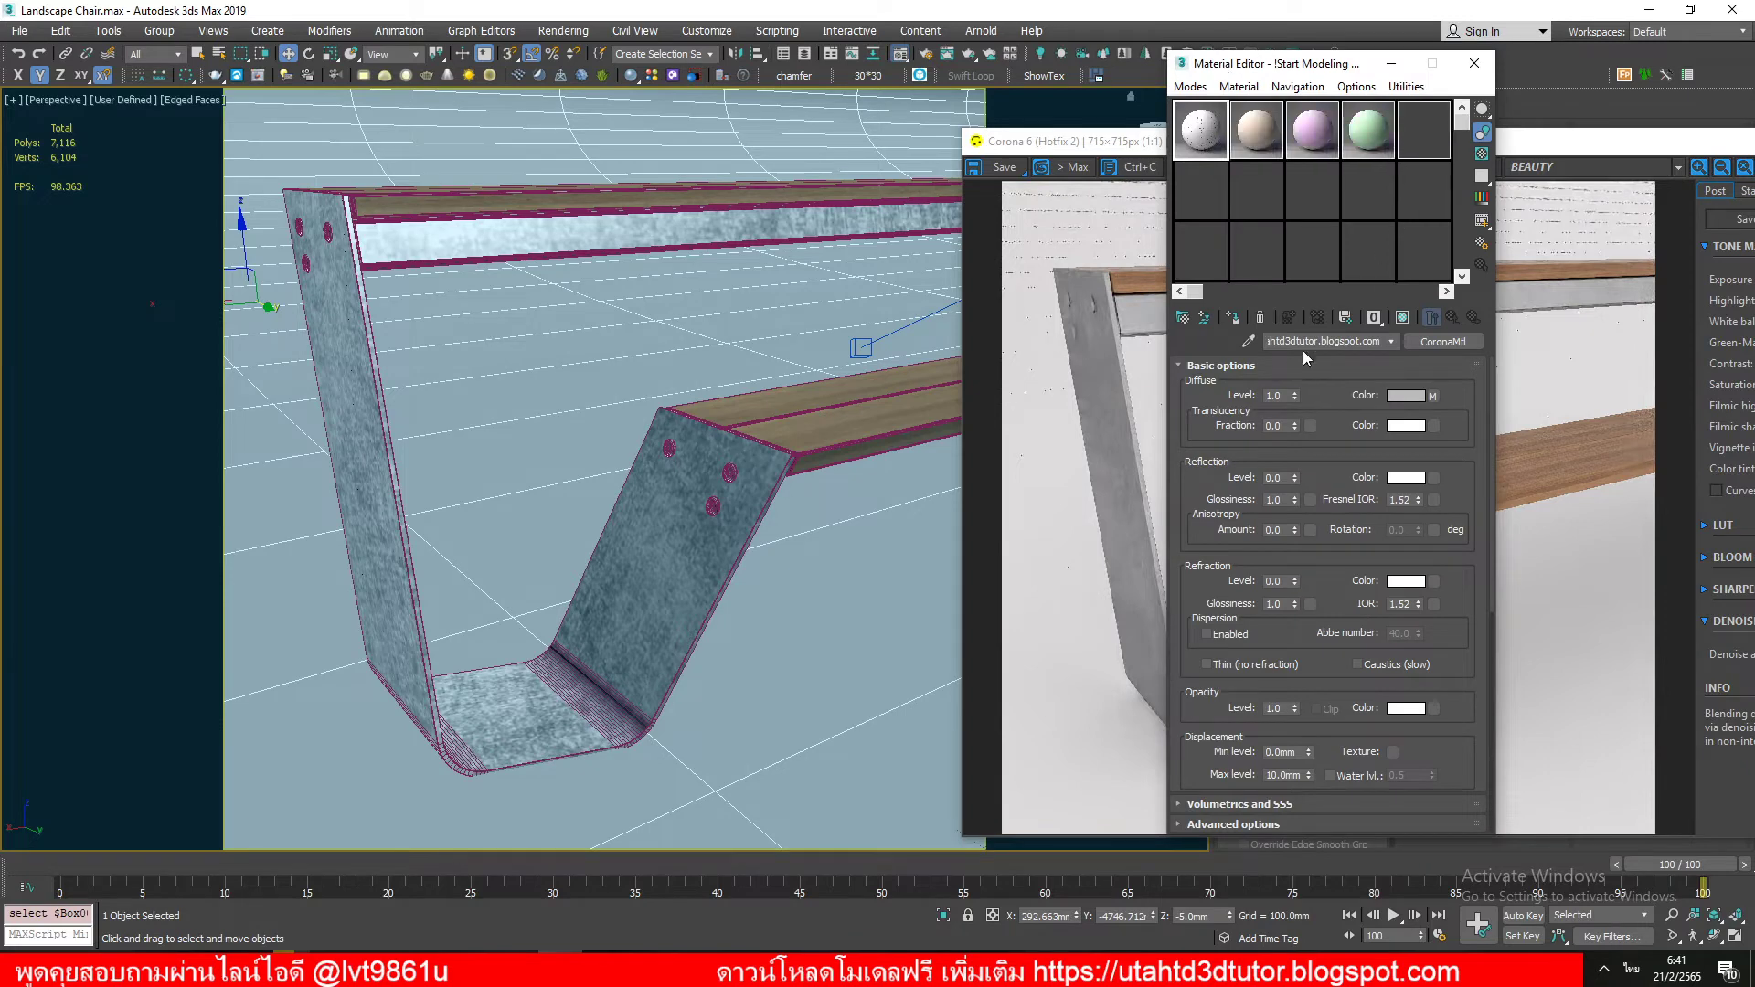
Step: Pick the metal leg's Chrome_tf material from the scene into the Material Editor
left_click(1248, 342)
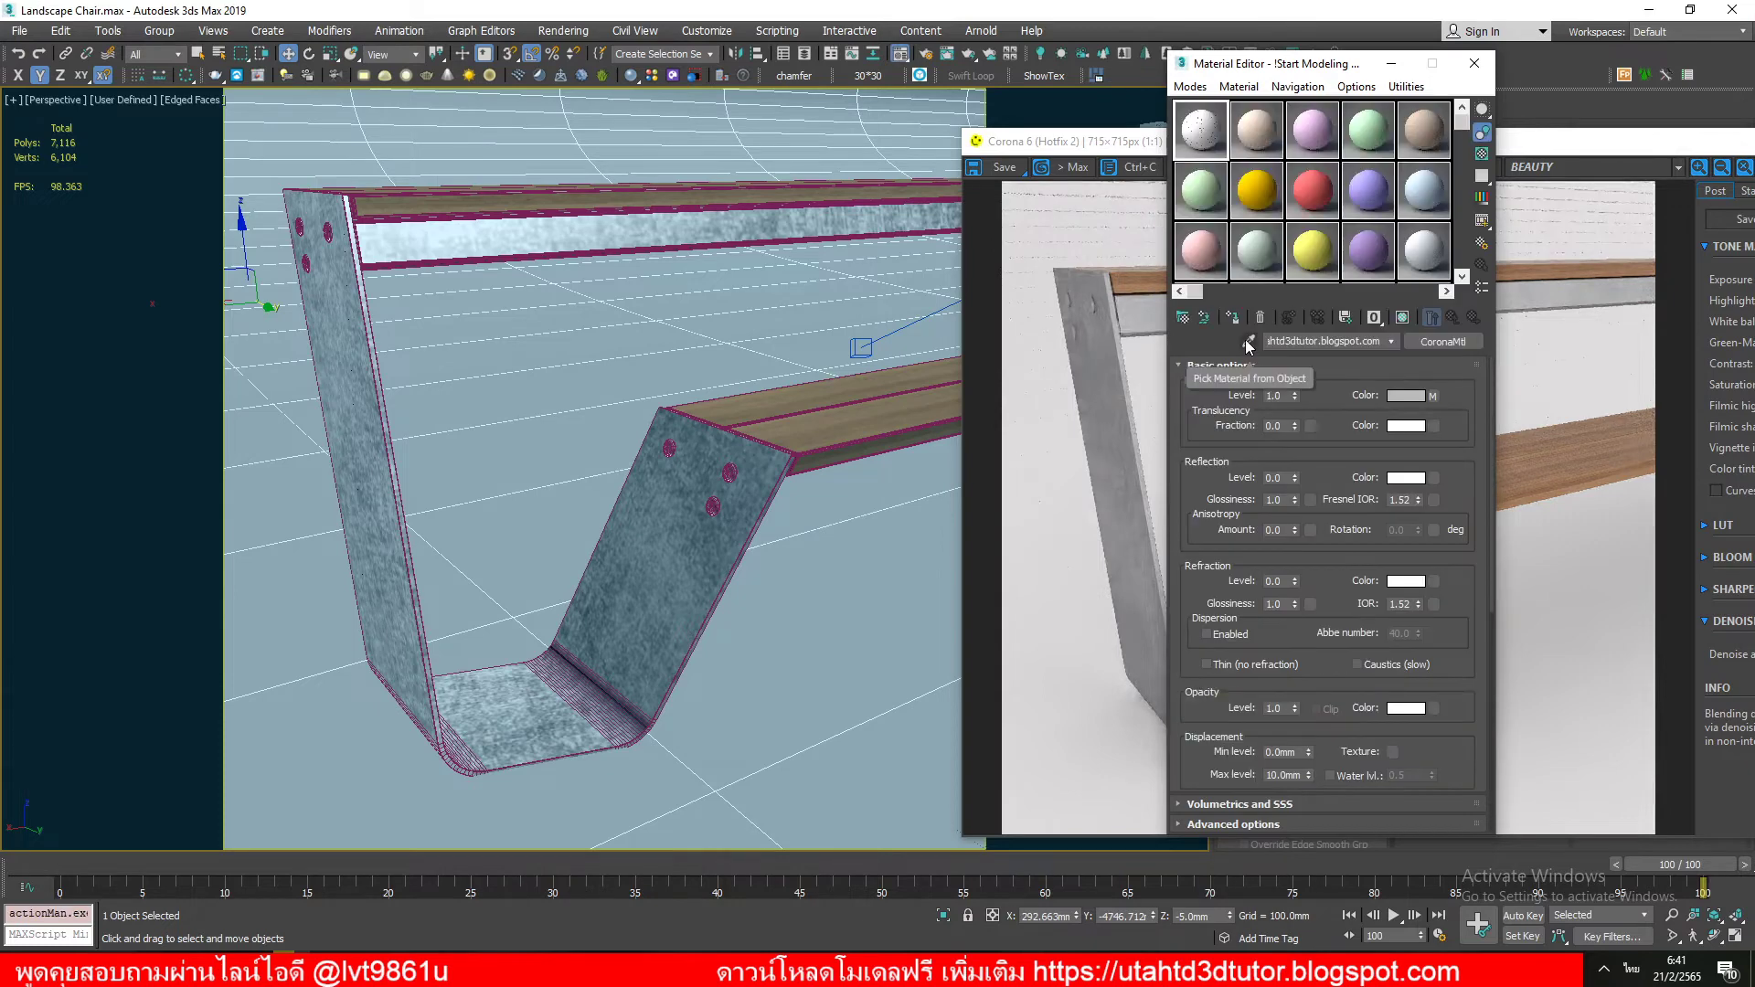
left_click(1249, 343)
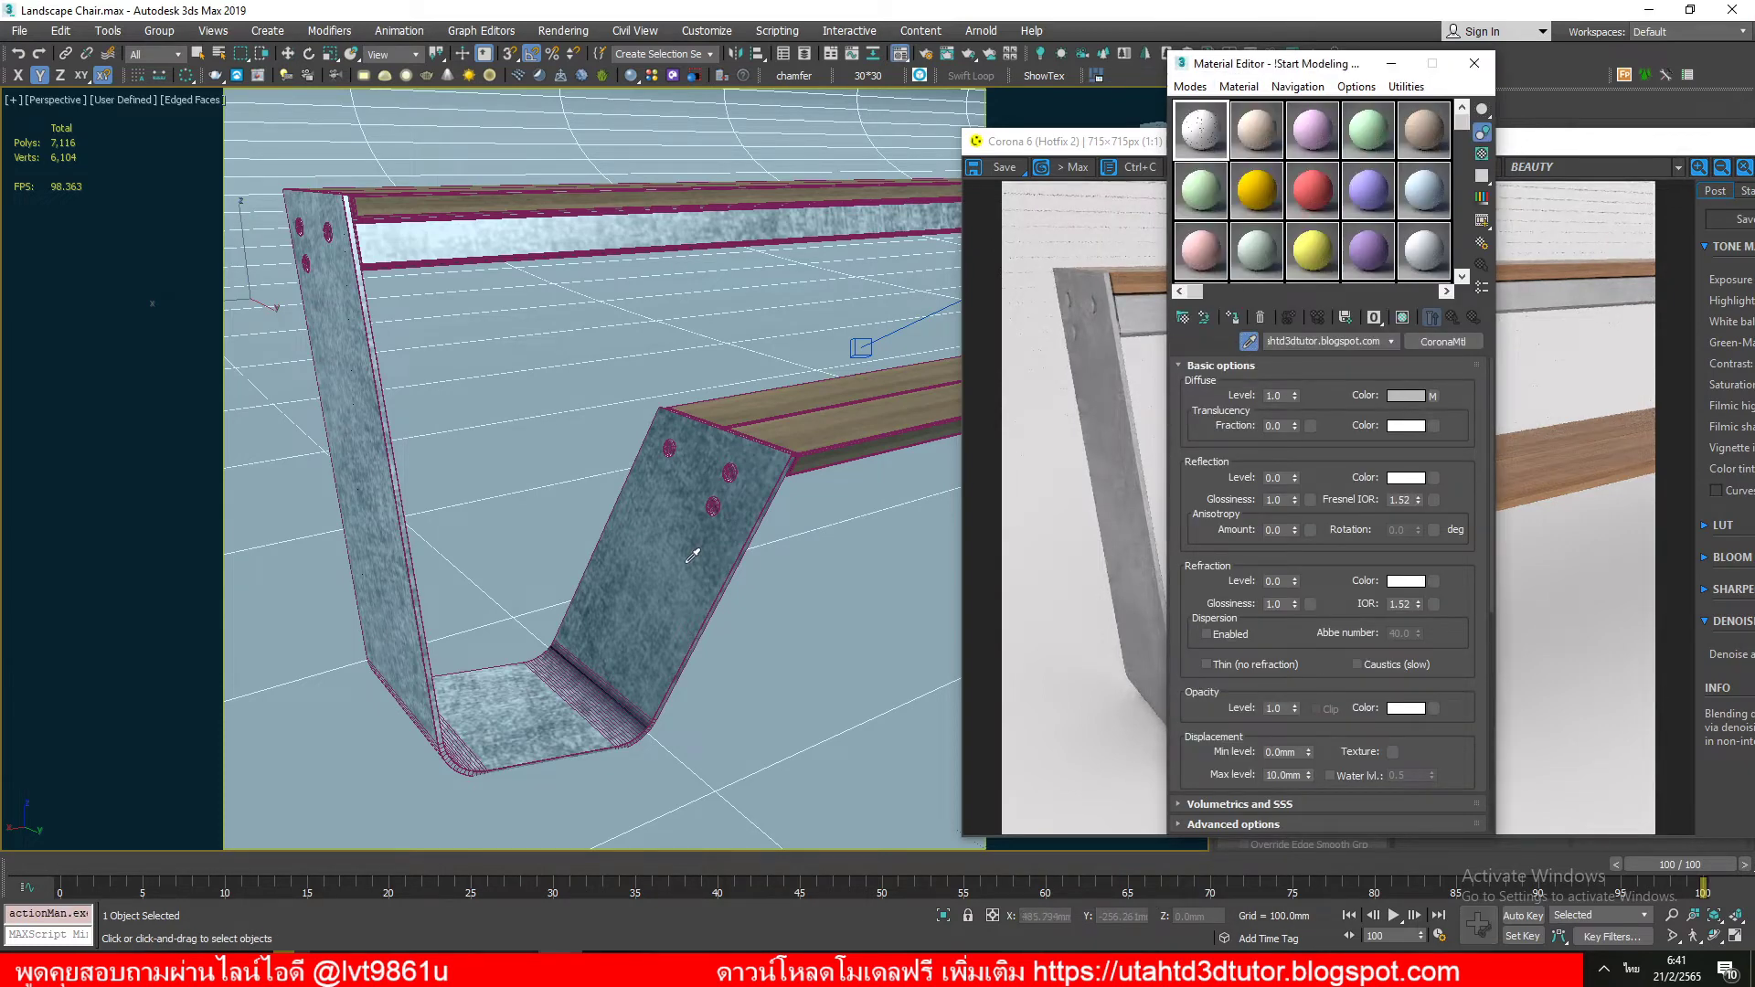
left_click(736, 593)
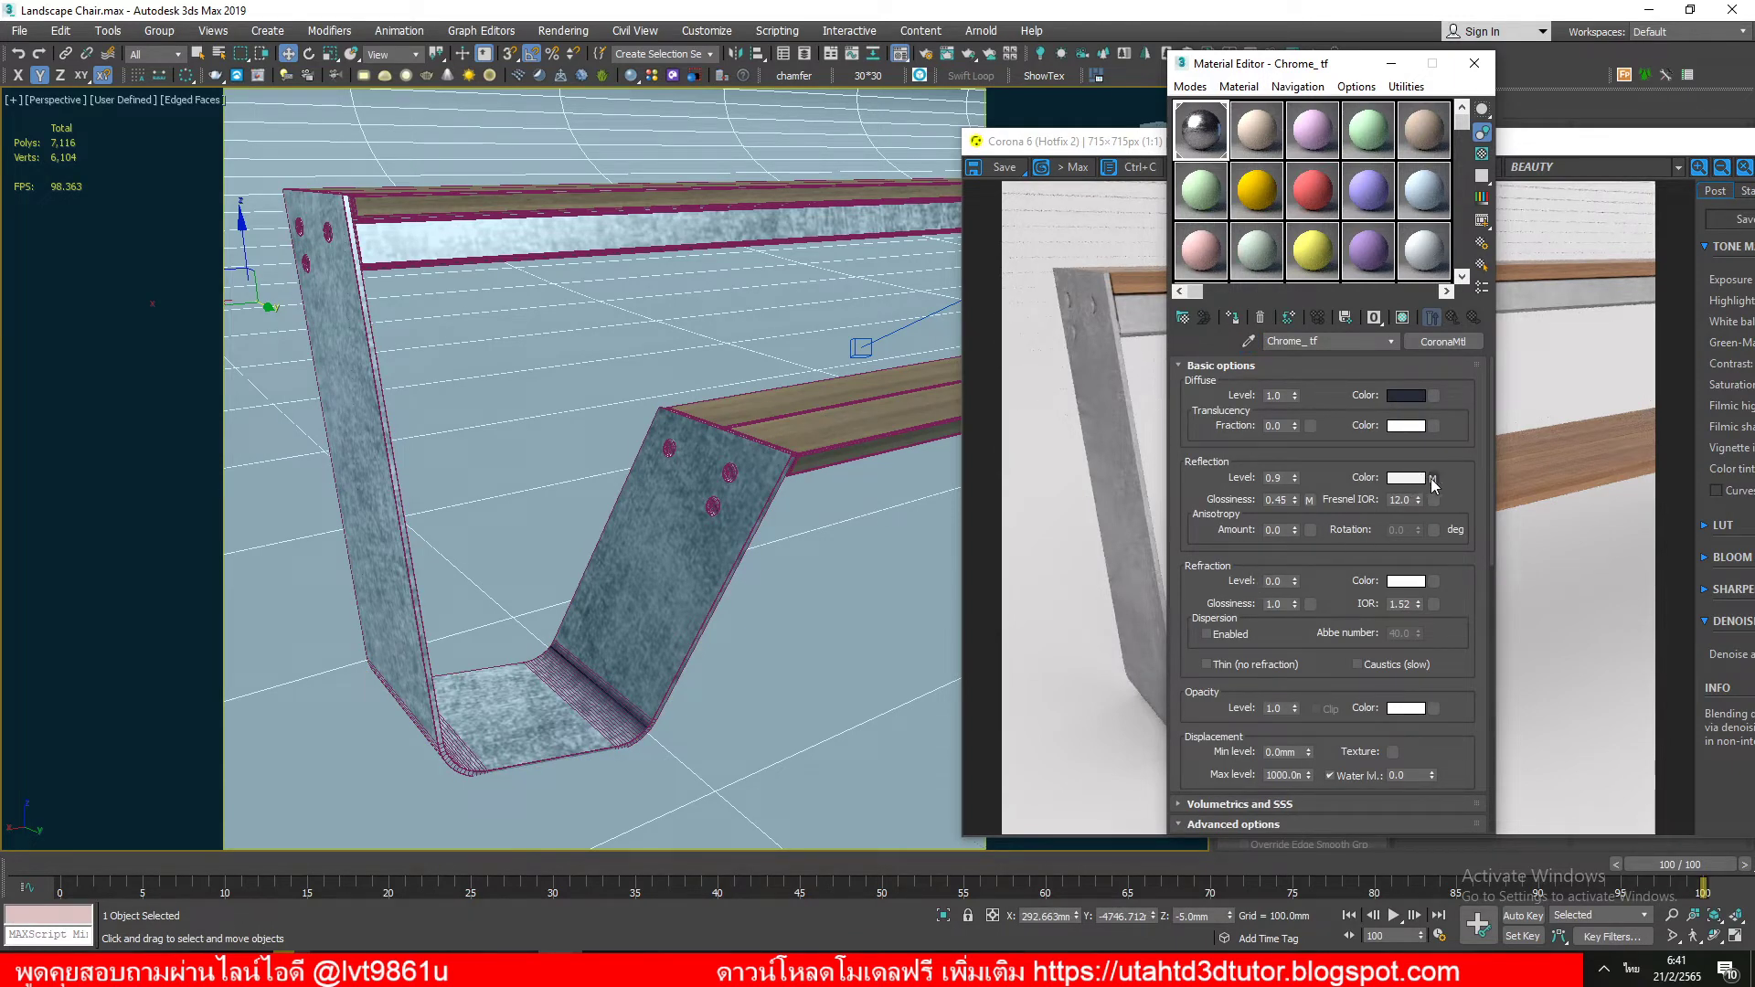
Step: Clear the maps from Chrome_tf's Reflection Color and Refl. glossiness slots
right_click(1433, 485)
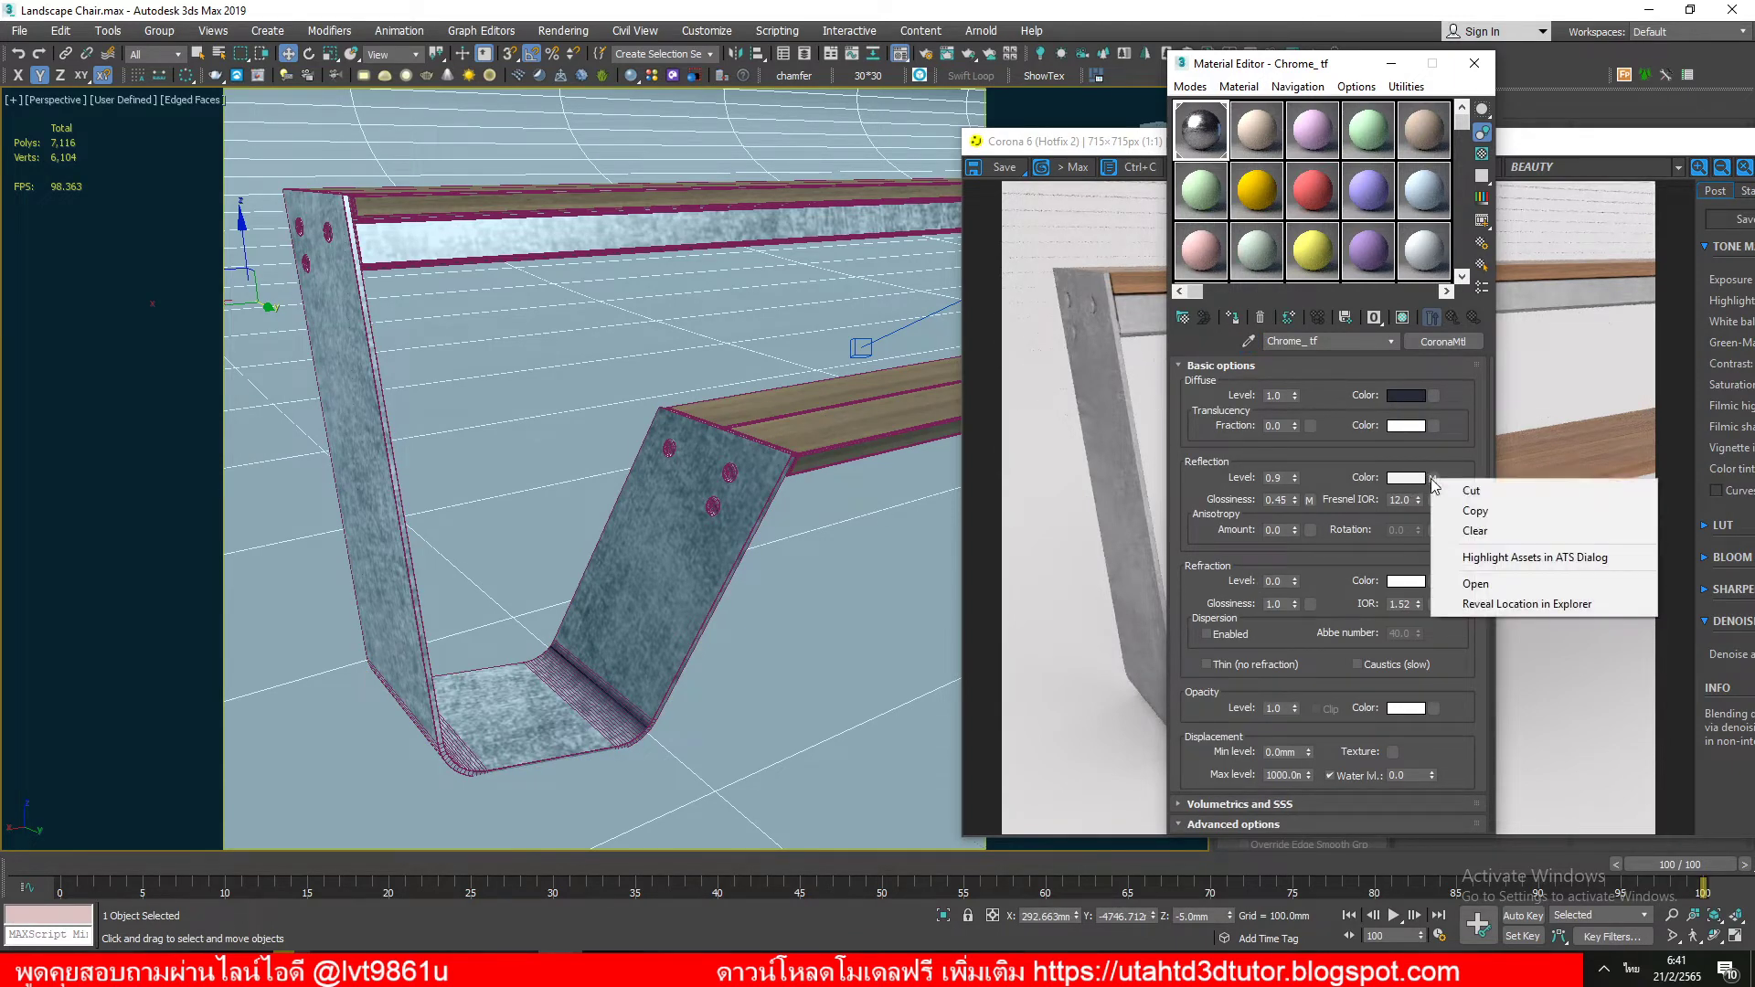
left_click(1500, 532)
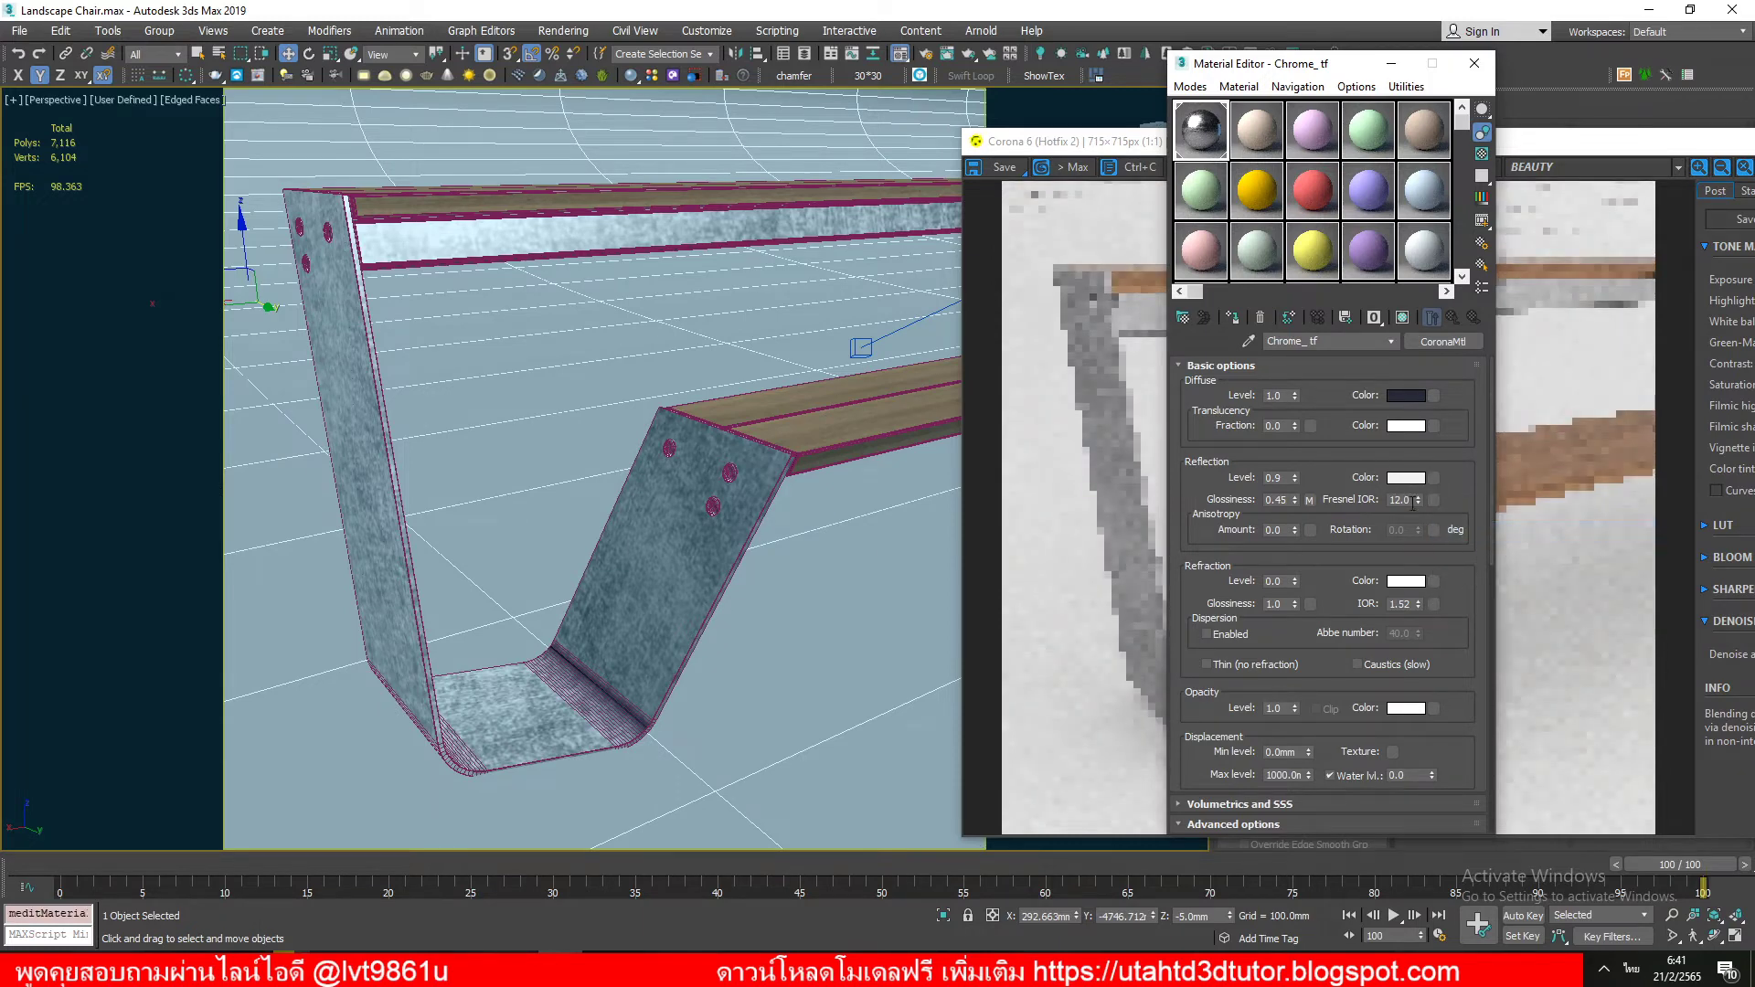
left_click_drag(1278, 63, 1123, 39)
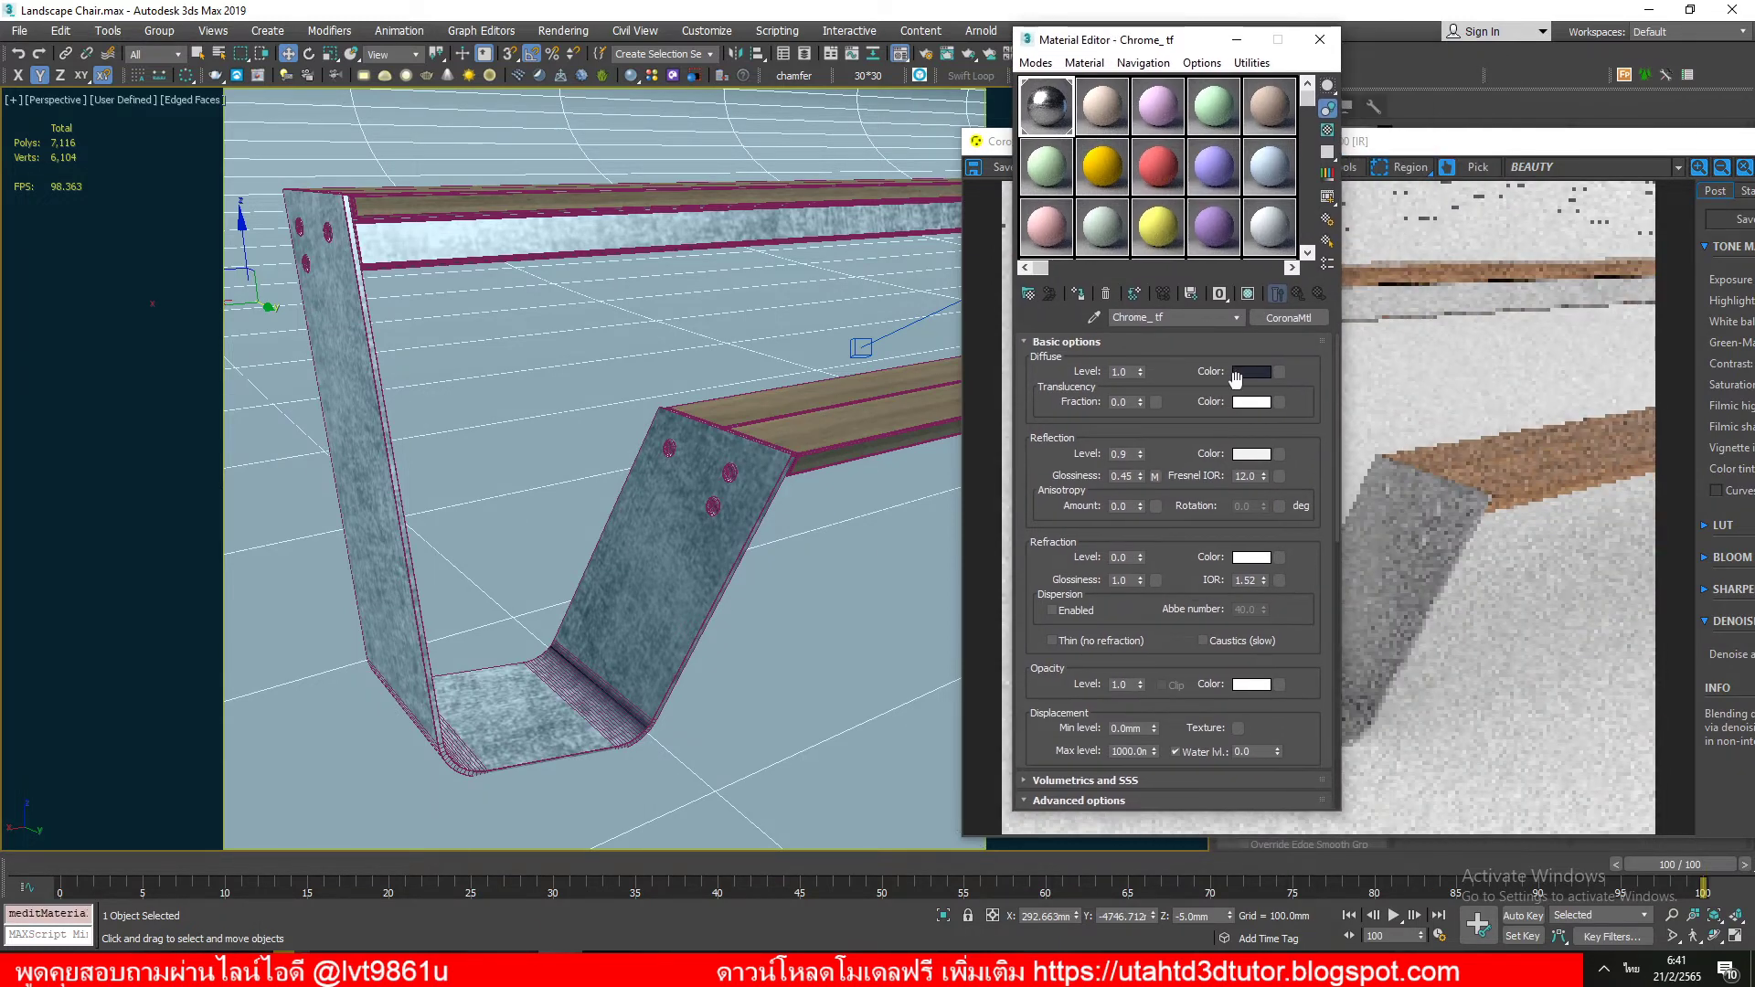
right_click(1157, 485)
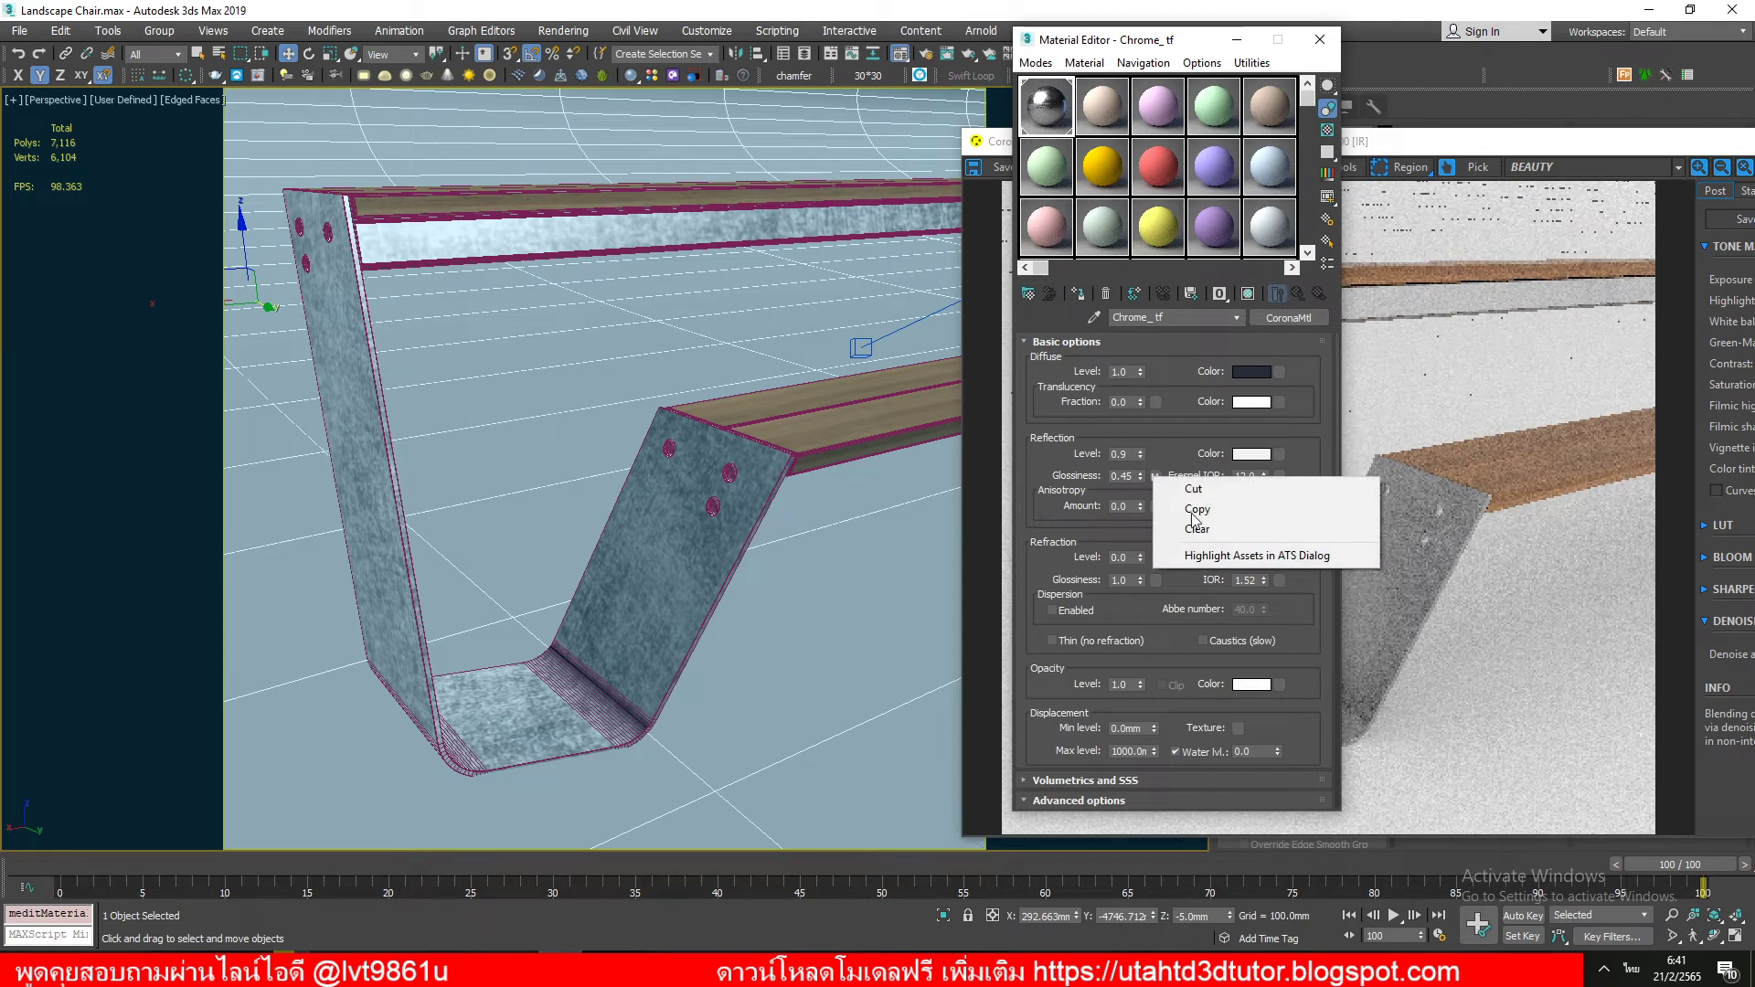
left_click(1179, 524)
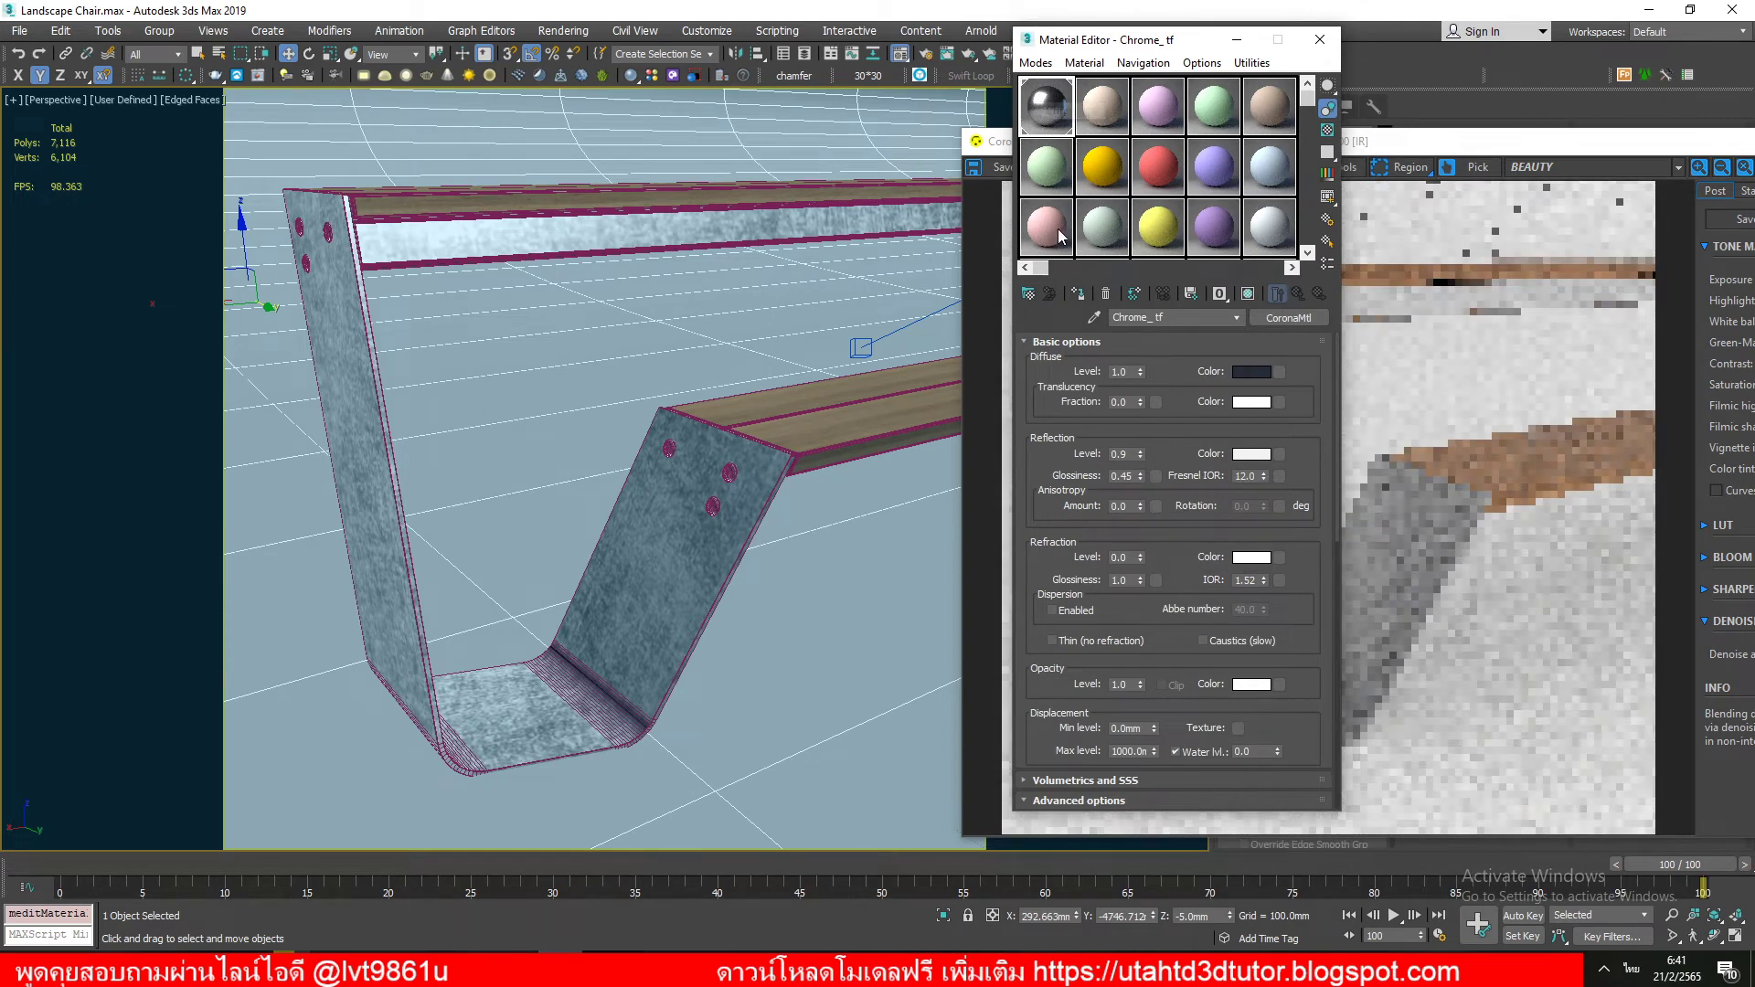
left_click_drag(1131, 47, 803, 79)
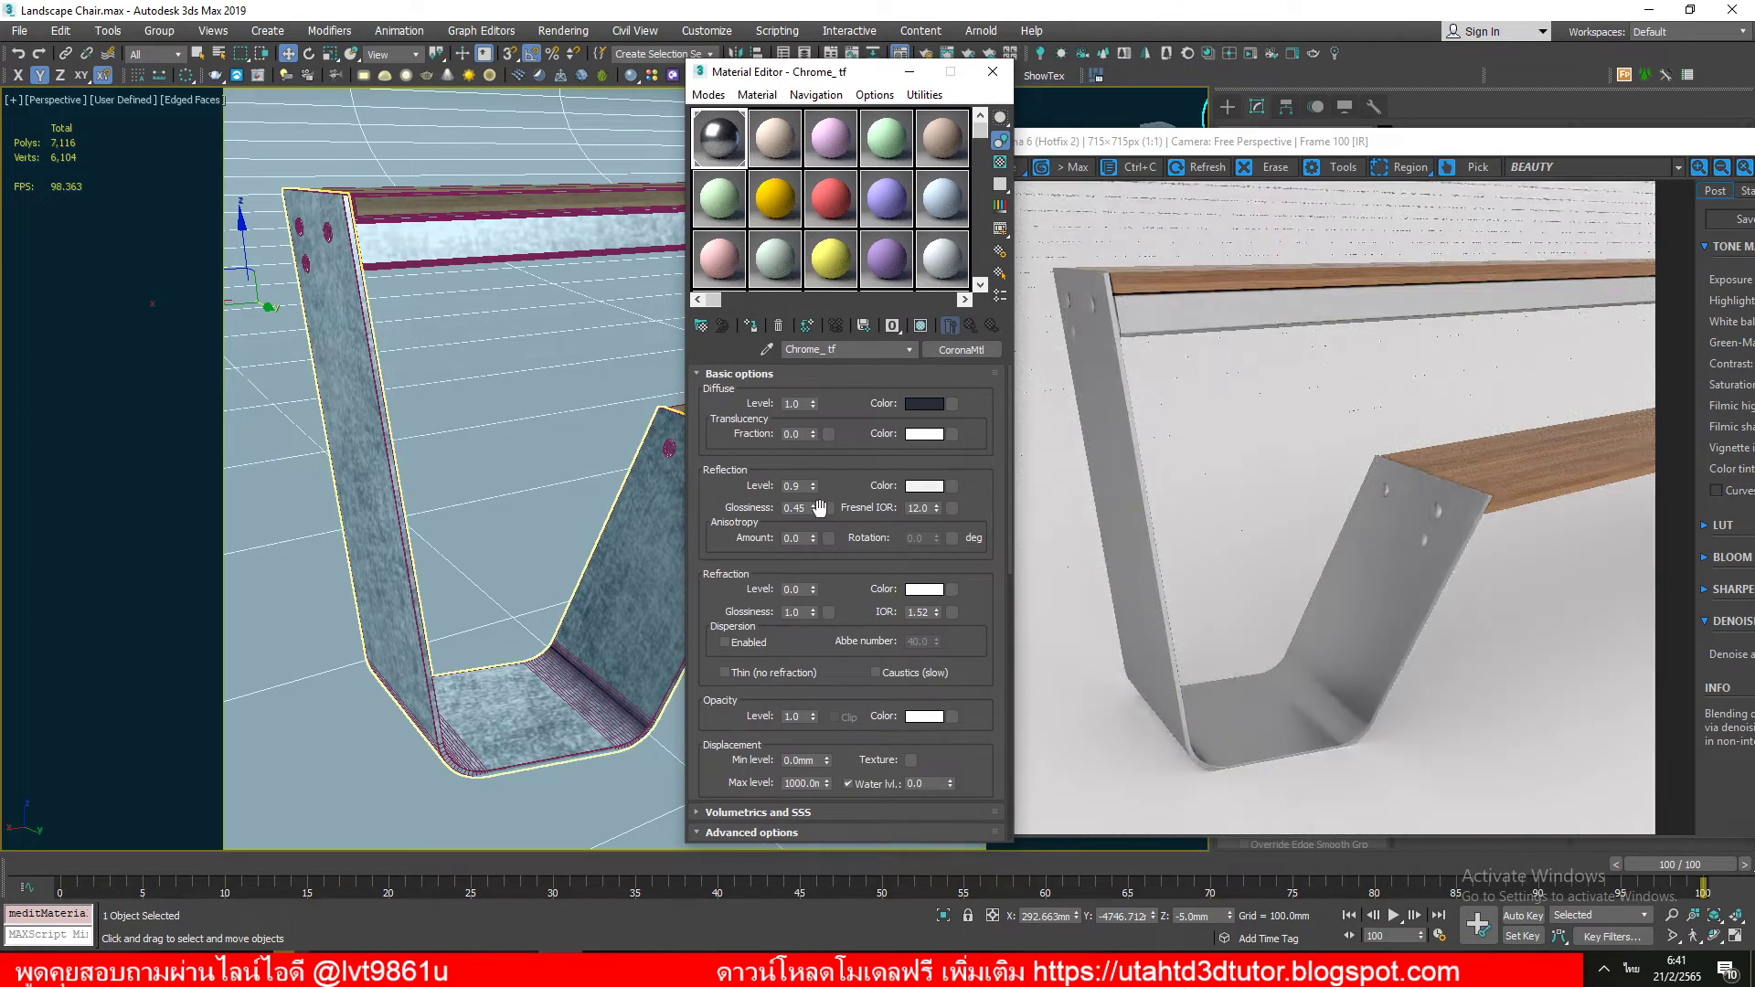
Step: Try adjusting Chrome_tf's reflection level and glossiness values against the render
left_click_drag(812, 508, 815, 486)
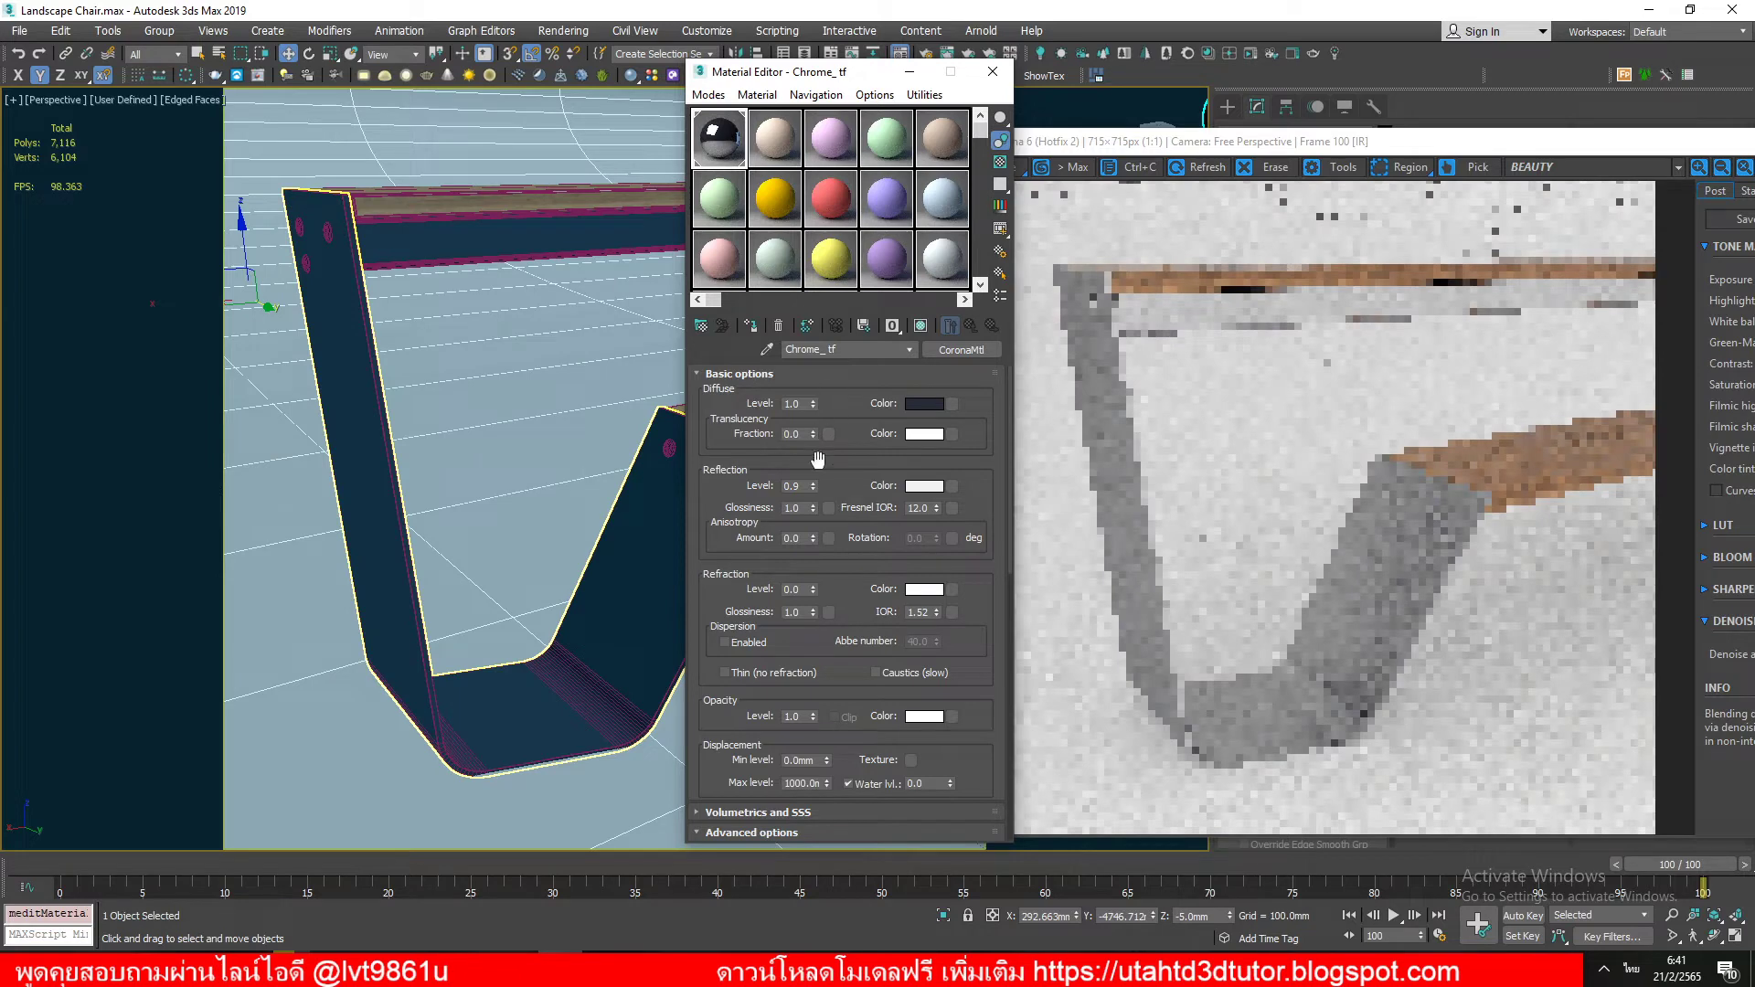
left_click(816, 486)
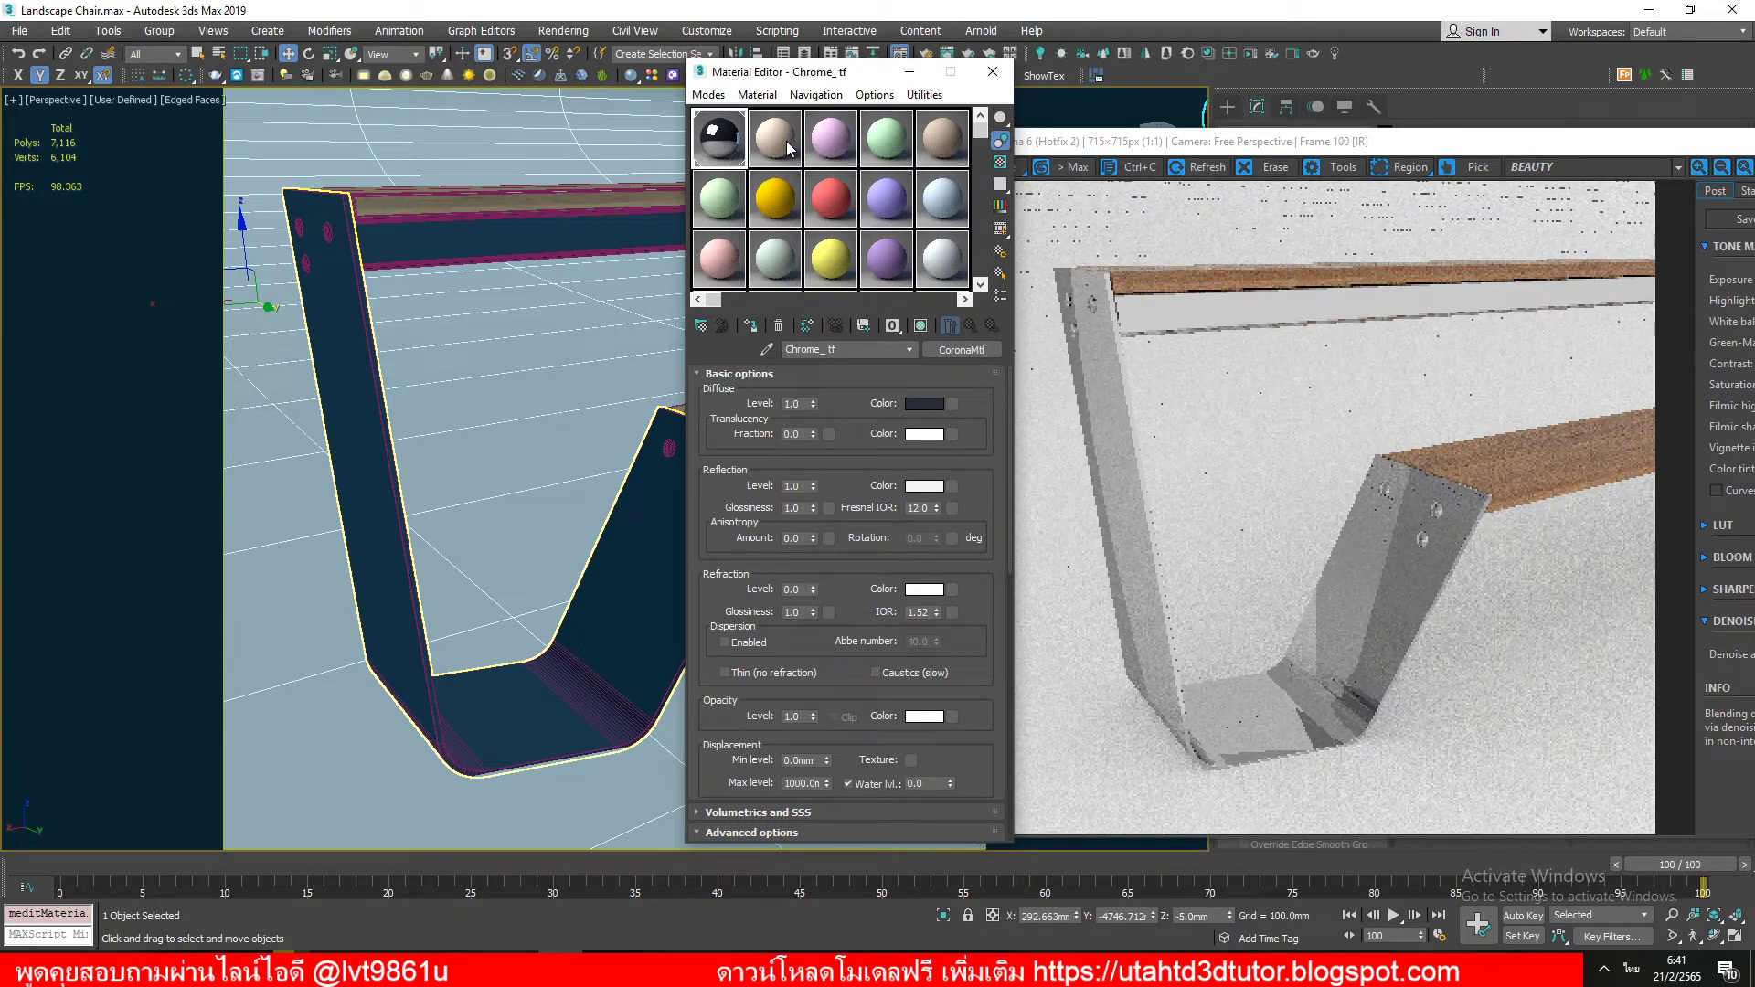
left_click(512, 229)
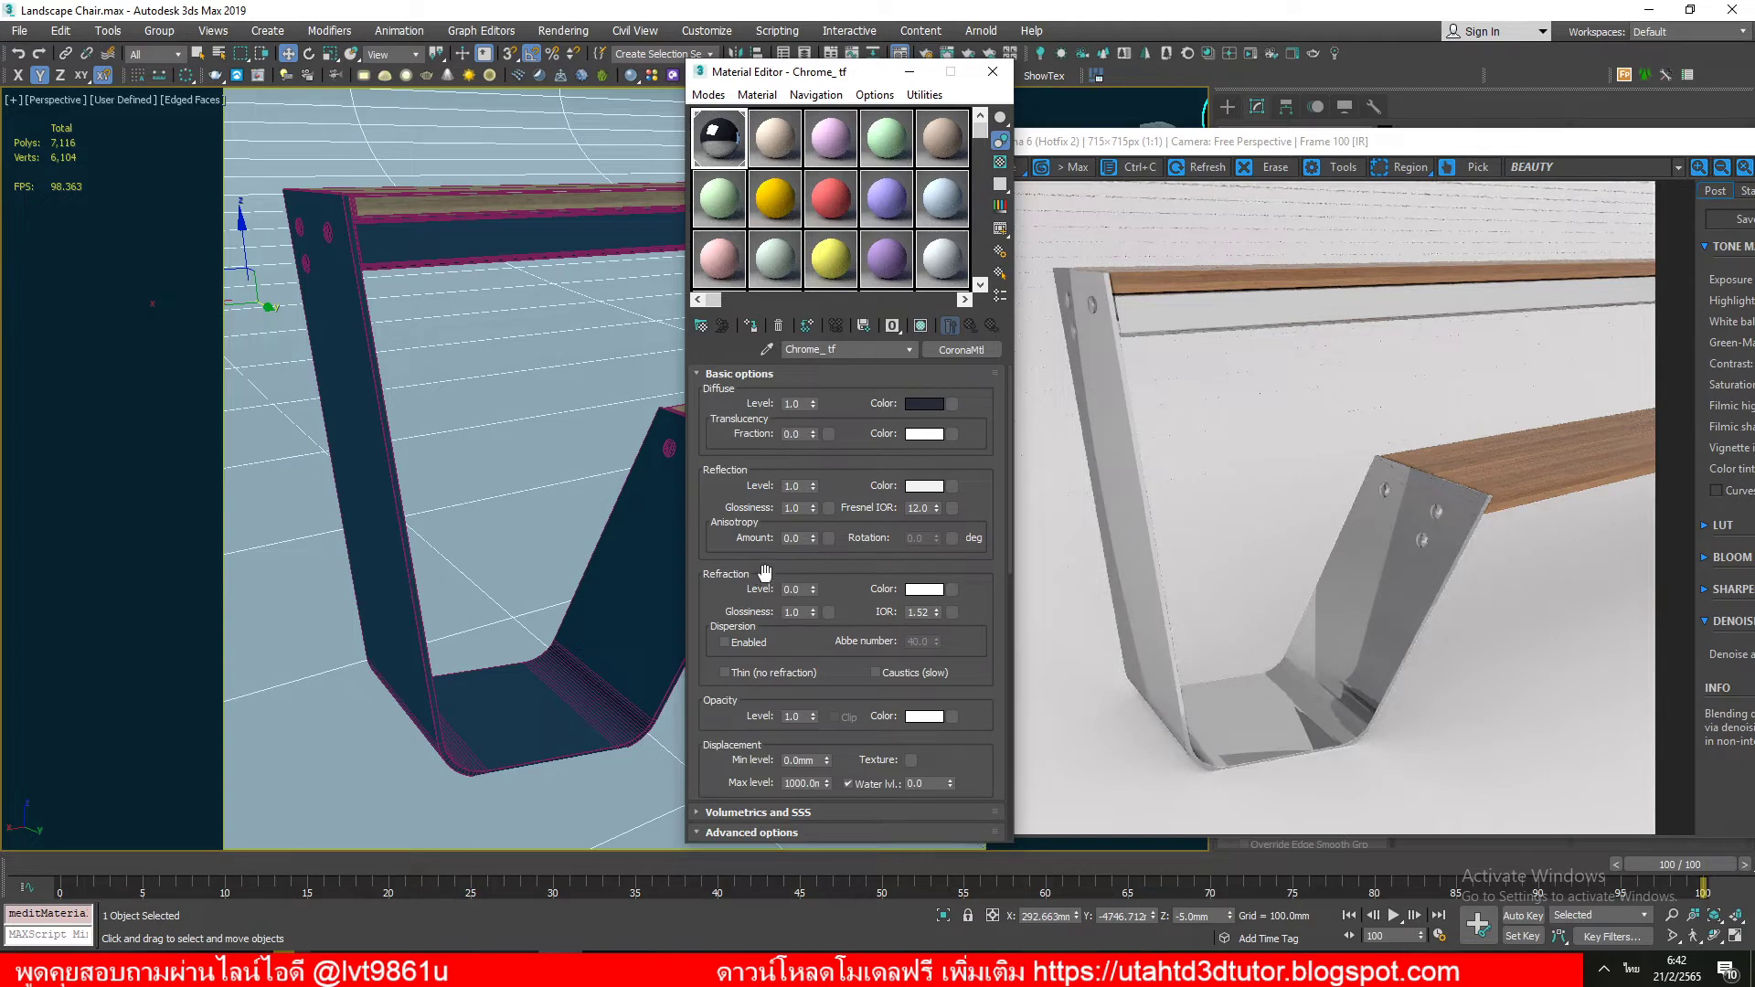
left_click(813, 489)
left_click_drag(813, 490, 814, 545)
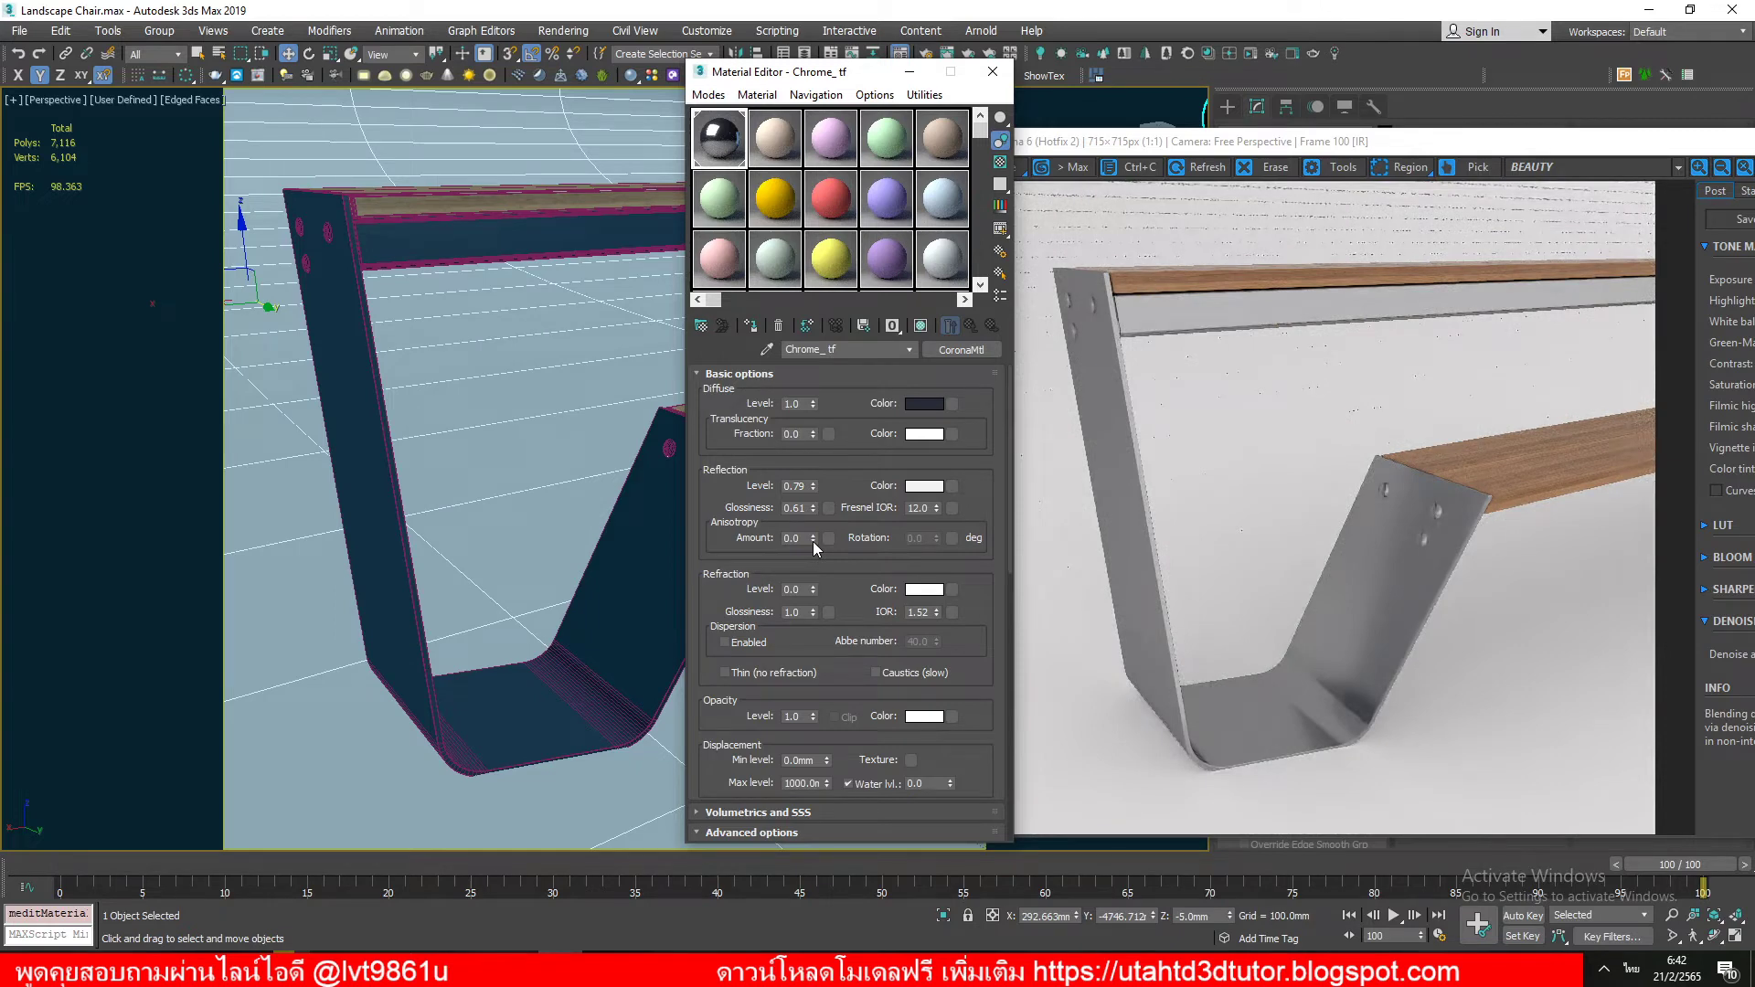
Step: Undo the reflection and glossiness changes and the material pickup
left_click(61, 33)
left_click(64, 54)
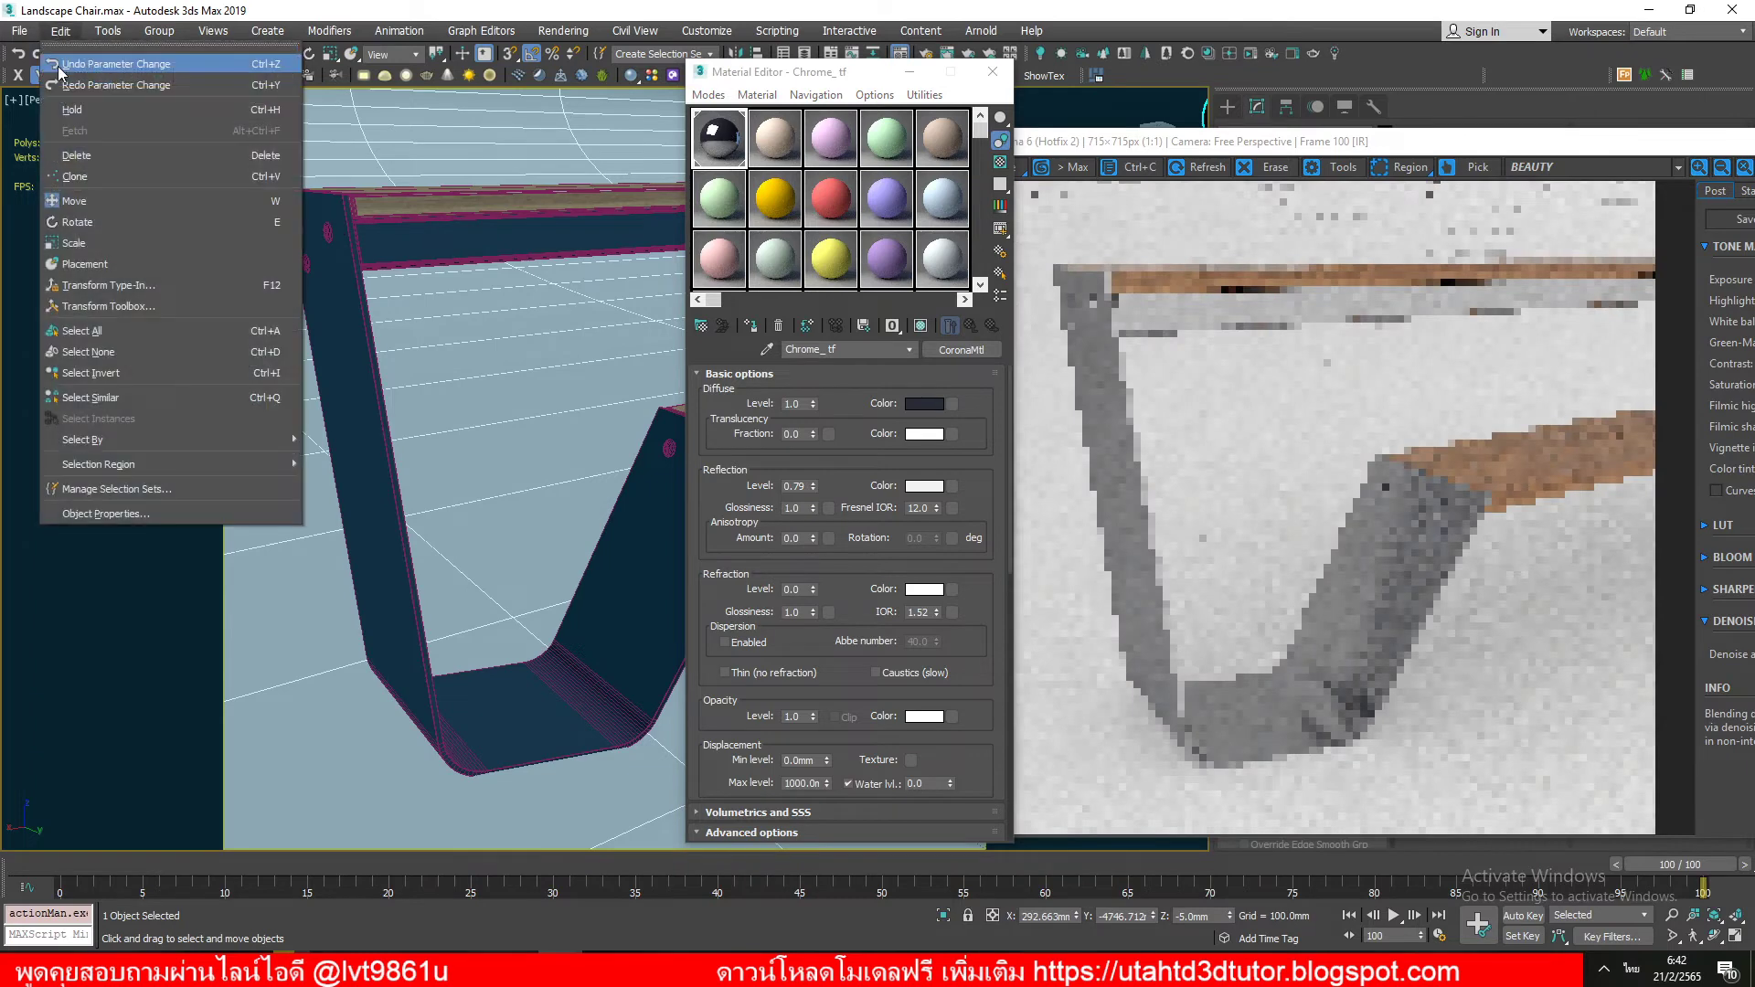
left_click(64, 55)
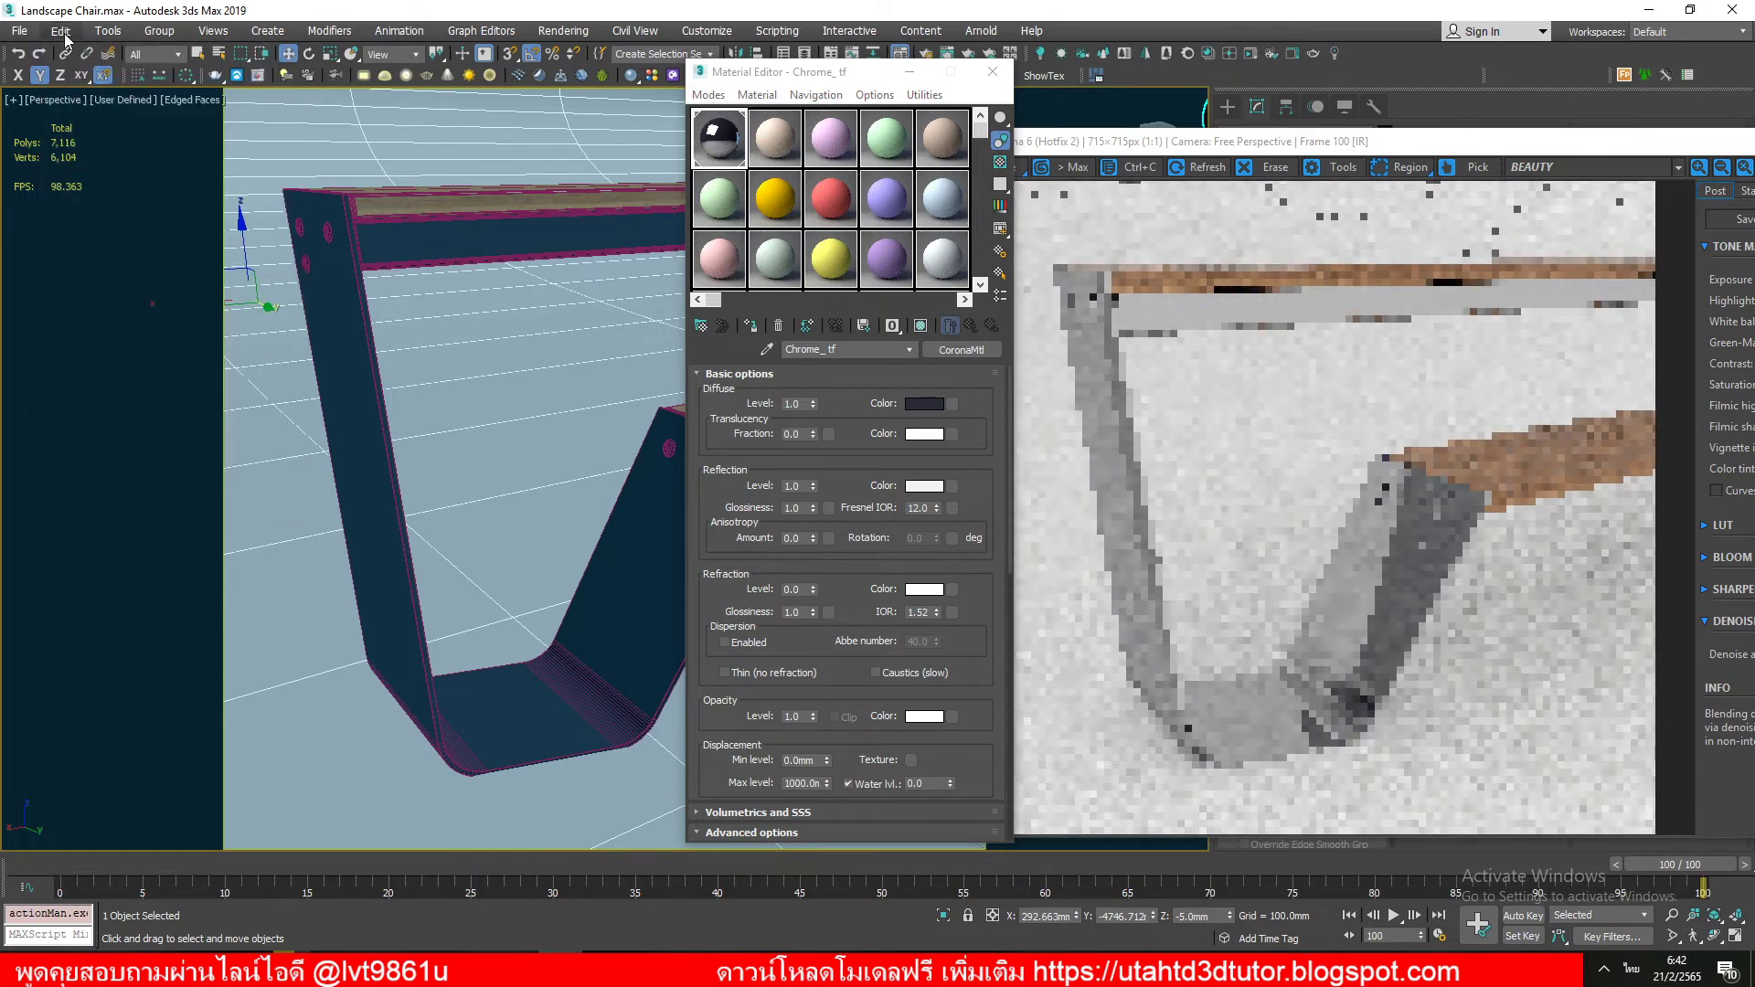
left_click(64, 33)
left_click(64, 55)
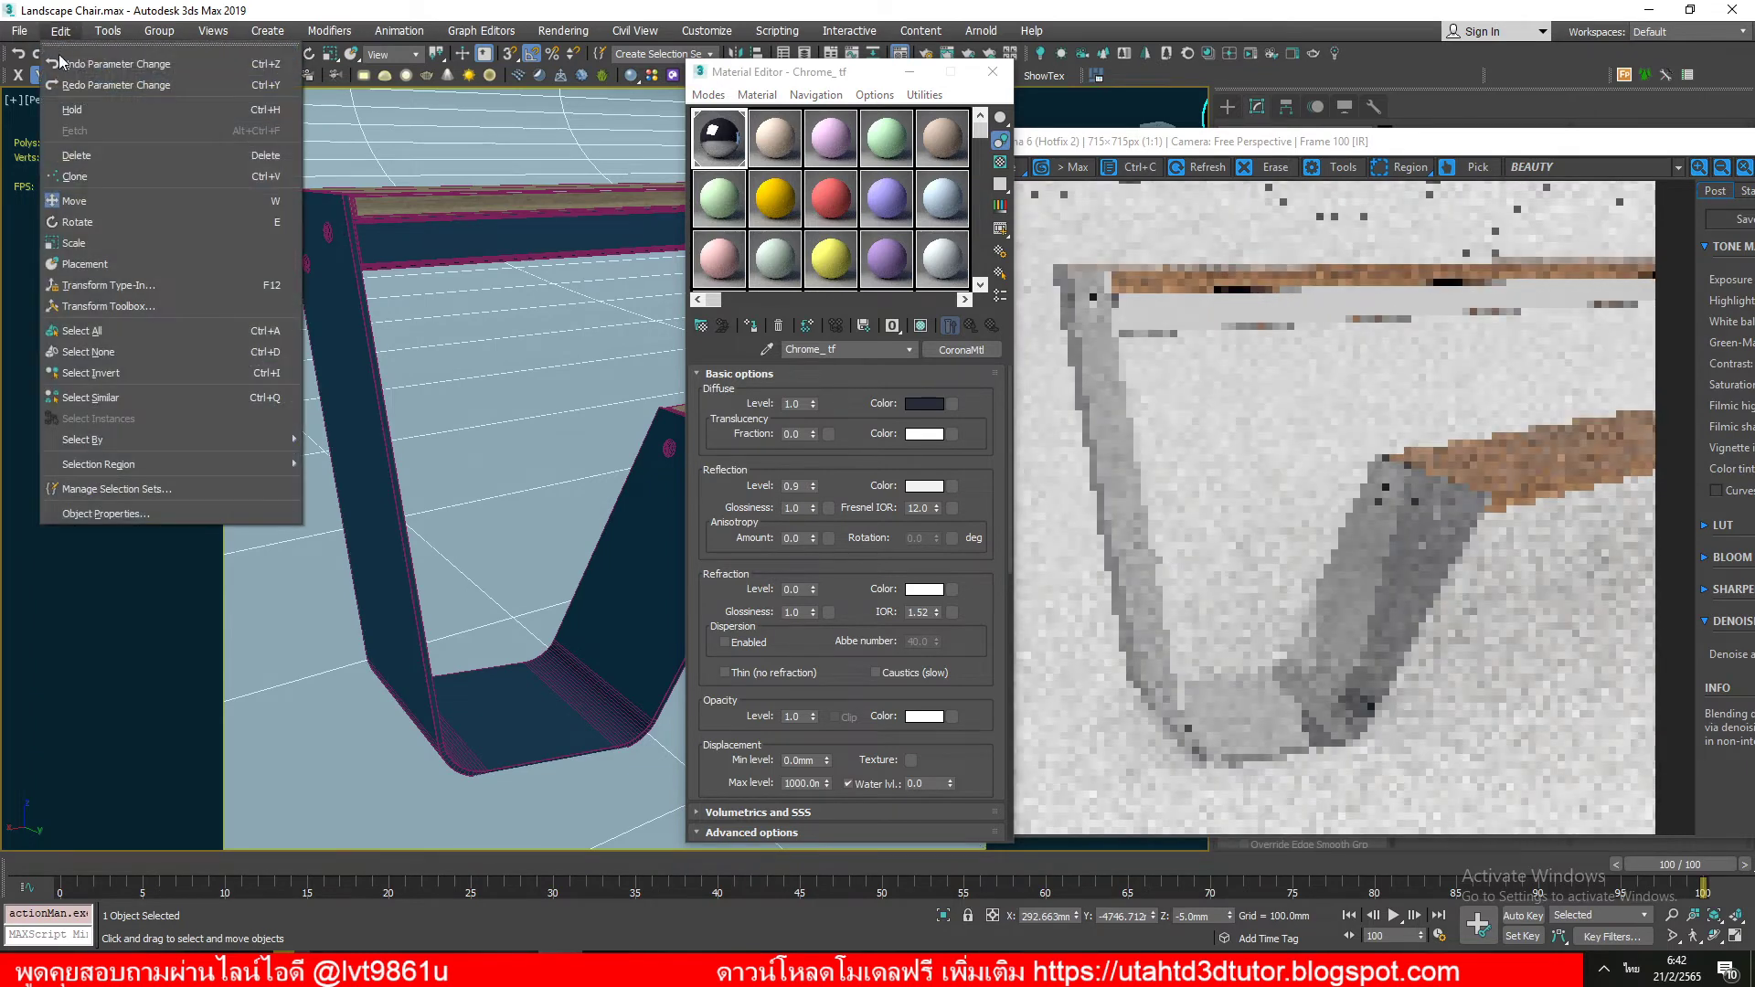
left_click(70, 66)
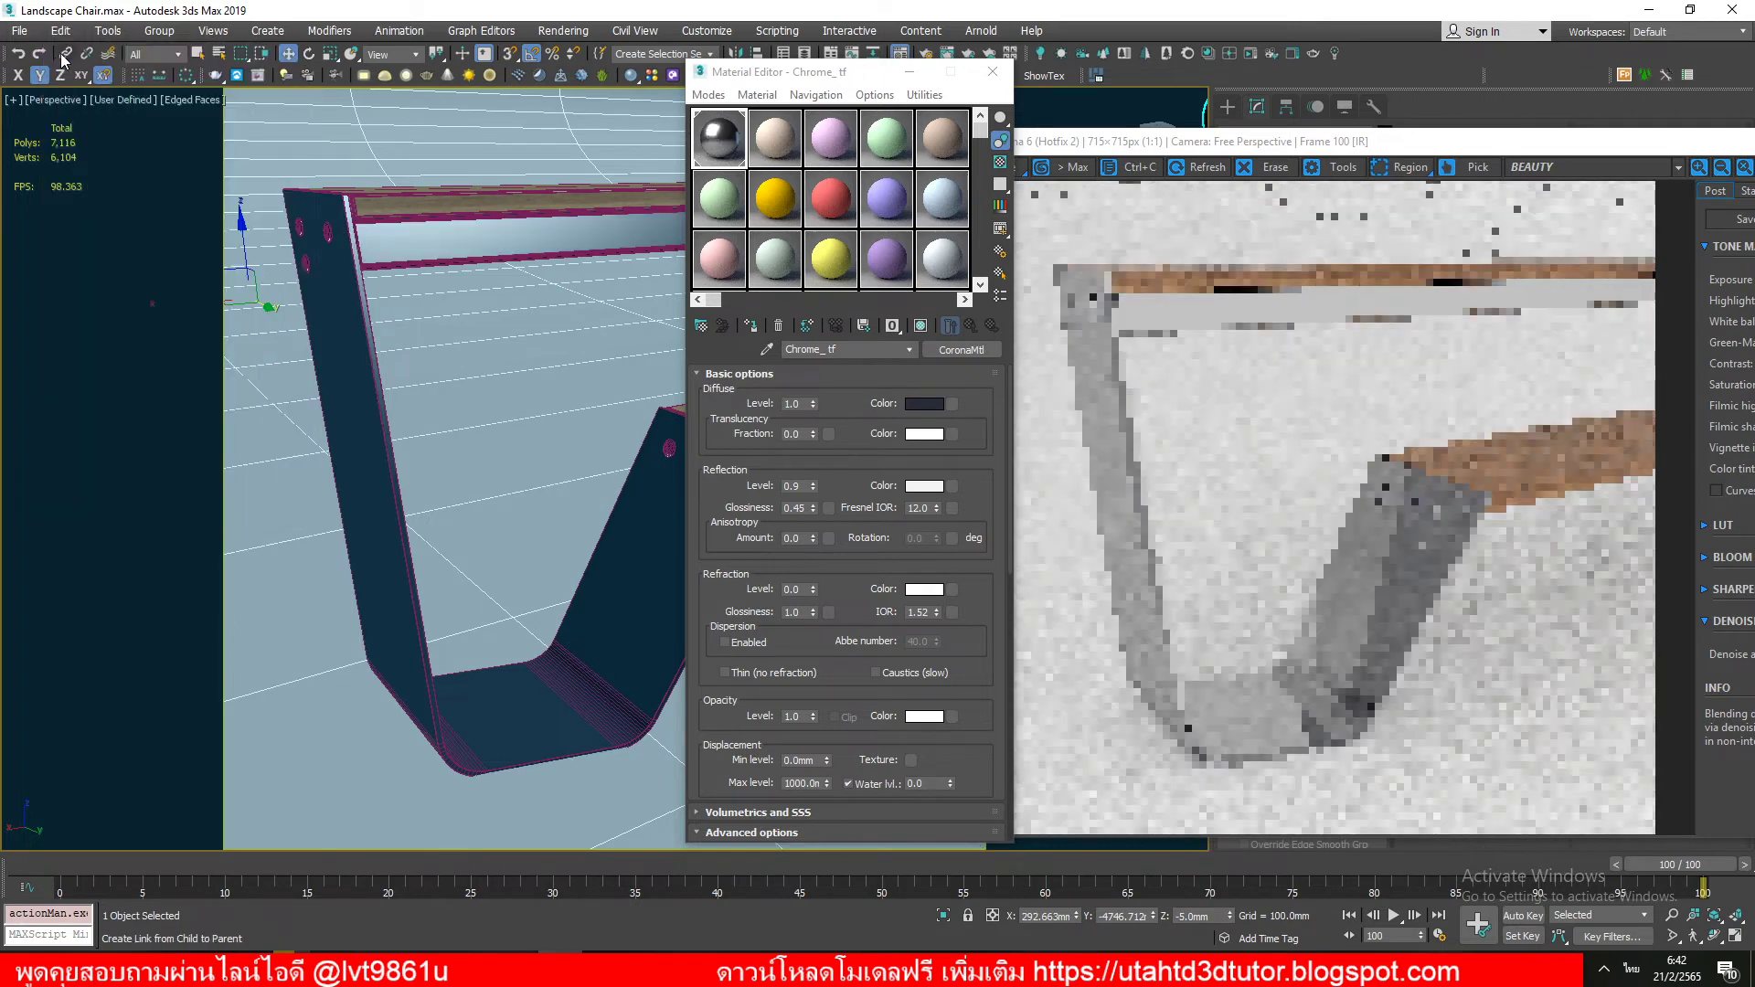
left_click(61, 31)
left_click(59, 64)
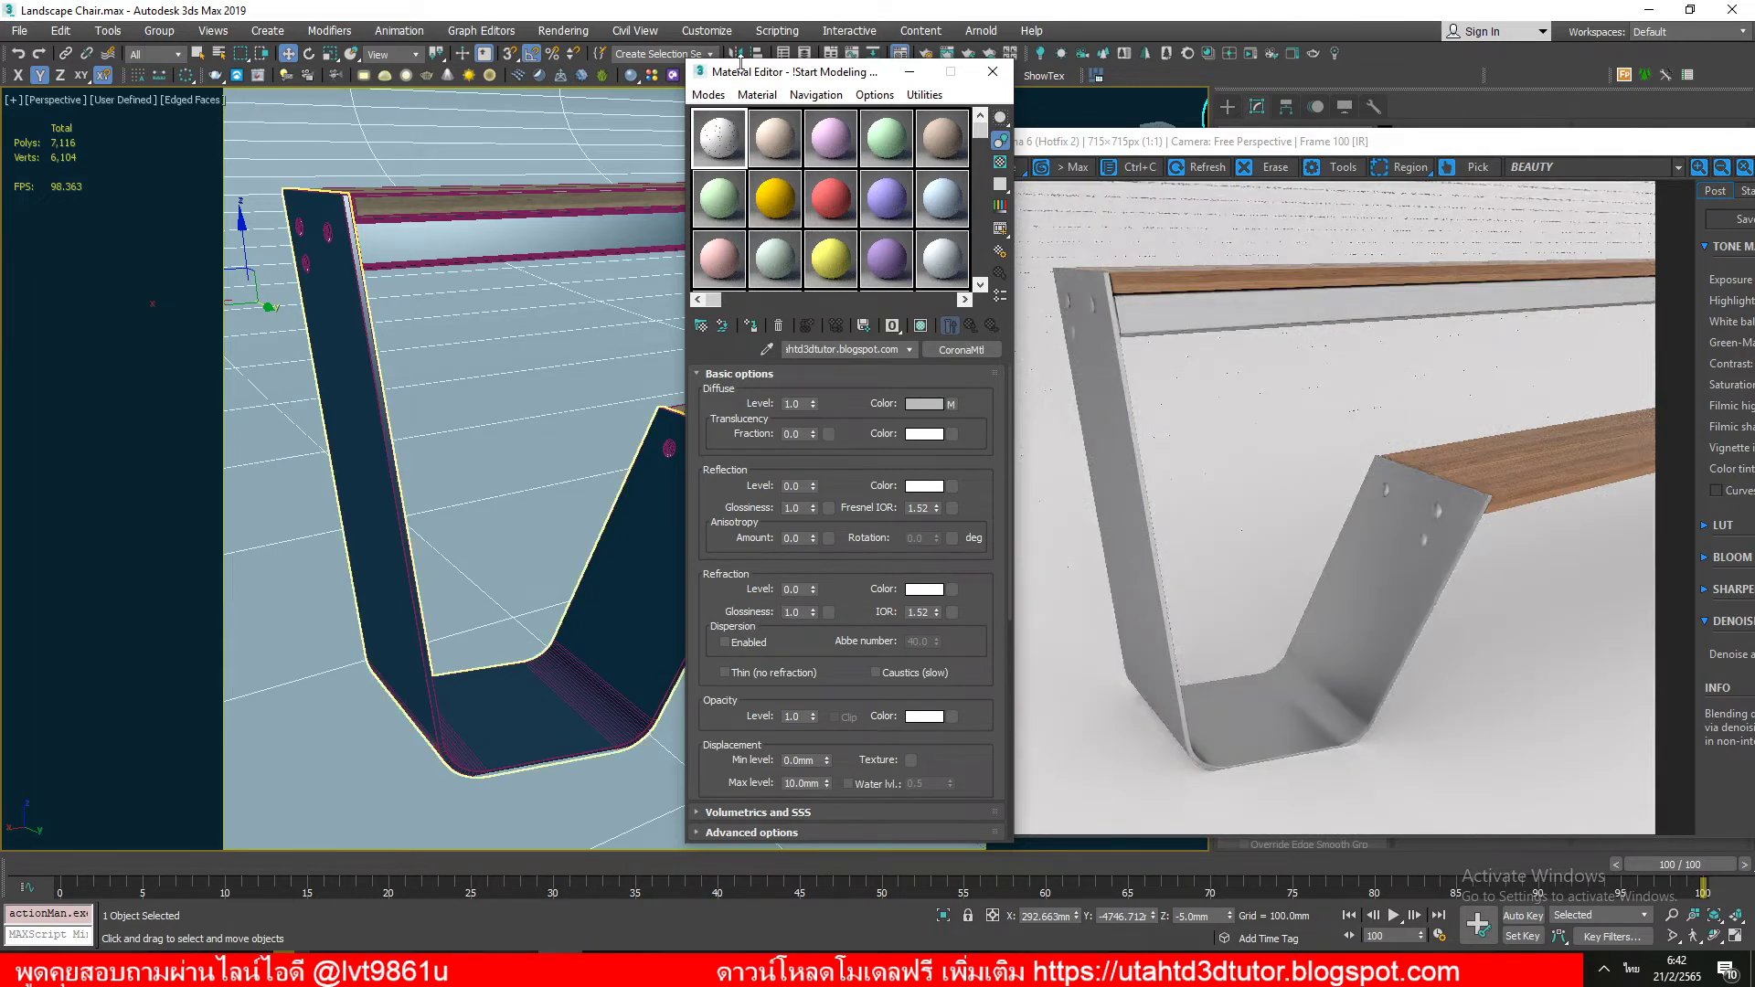
Step: Pick the metal leg's Chrome_tf material again and scroll through its settings
left_click(768, 350)
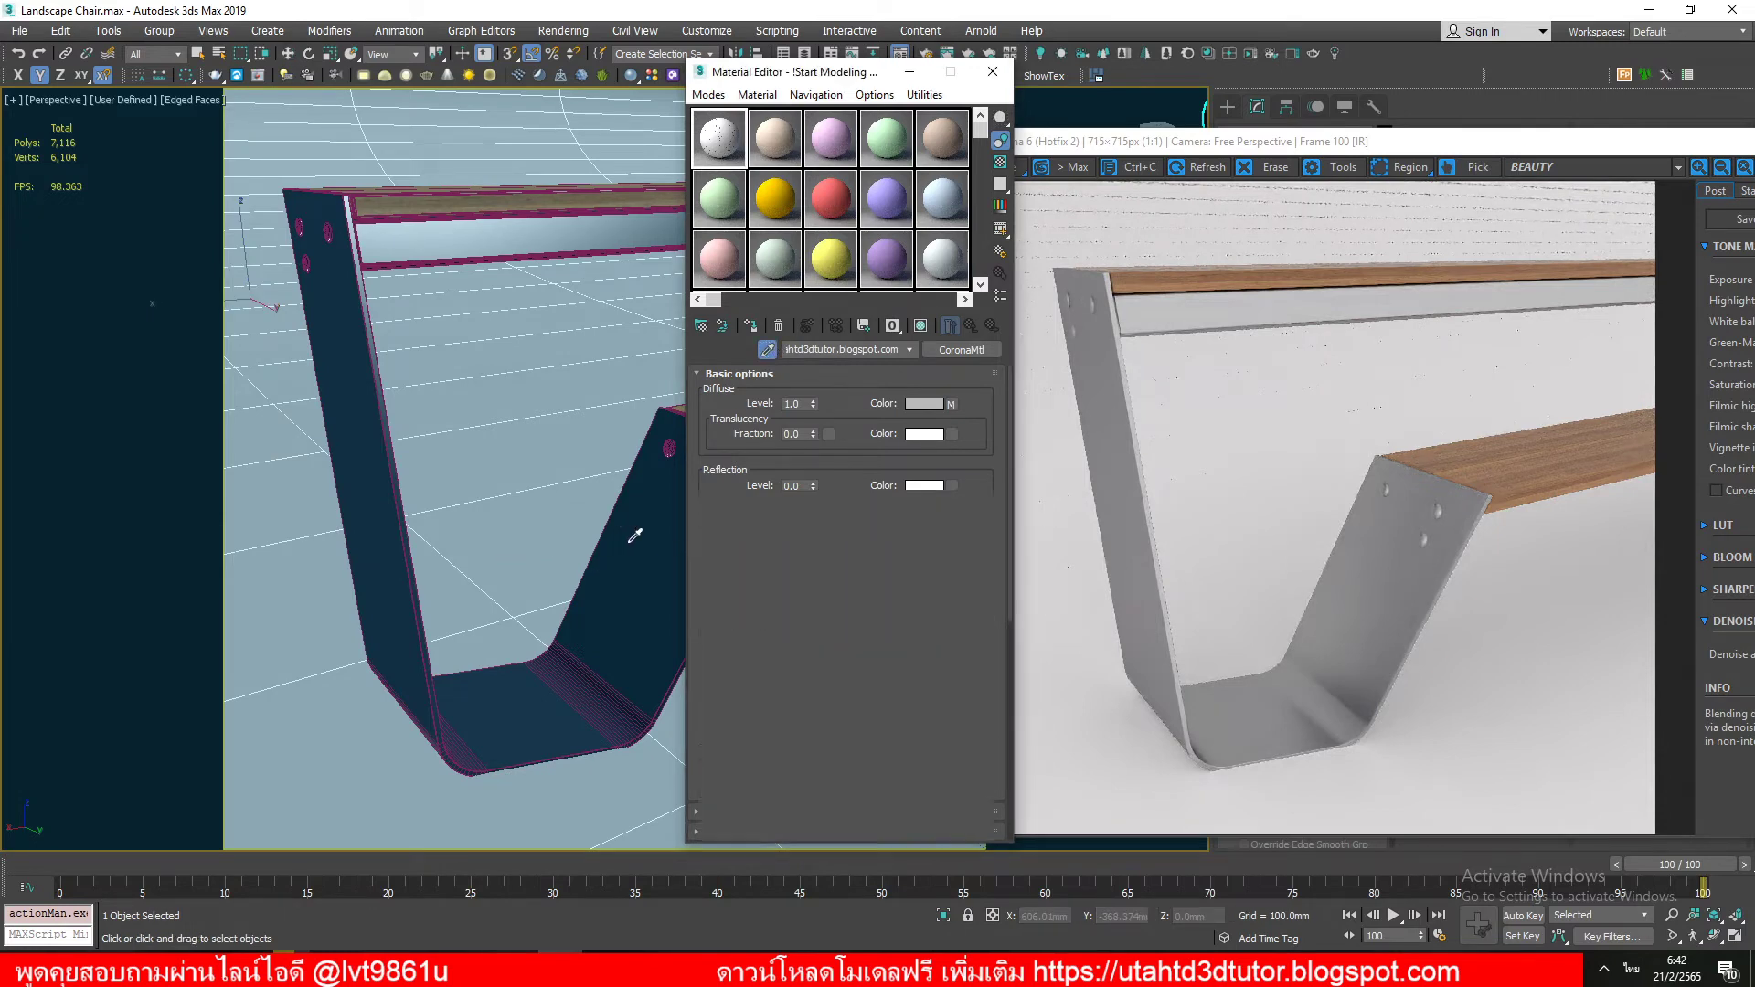
left_click(636, 535)
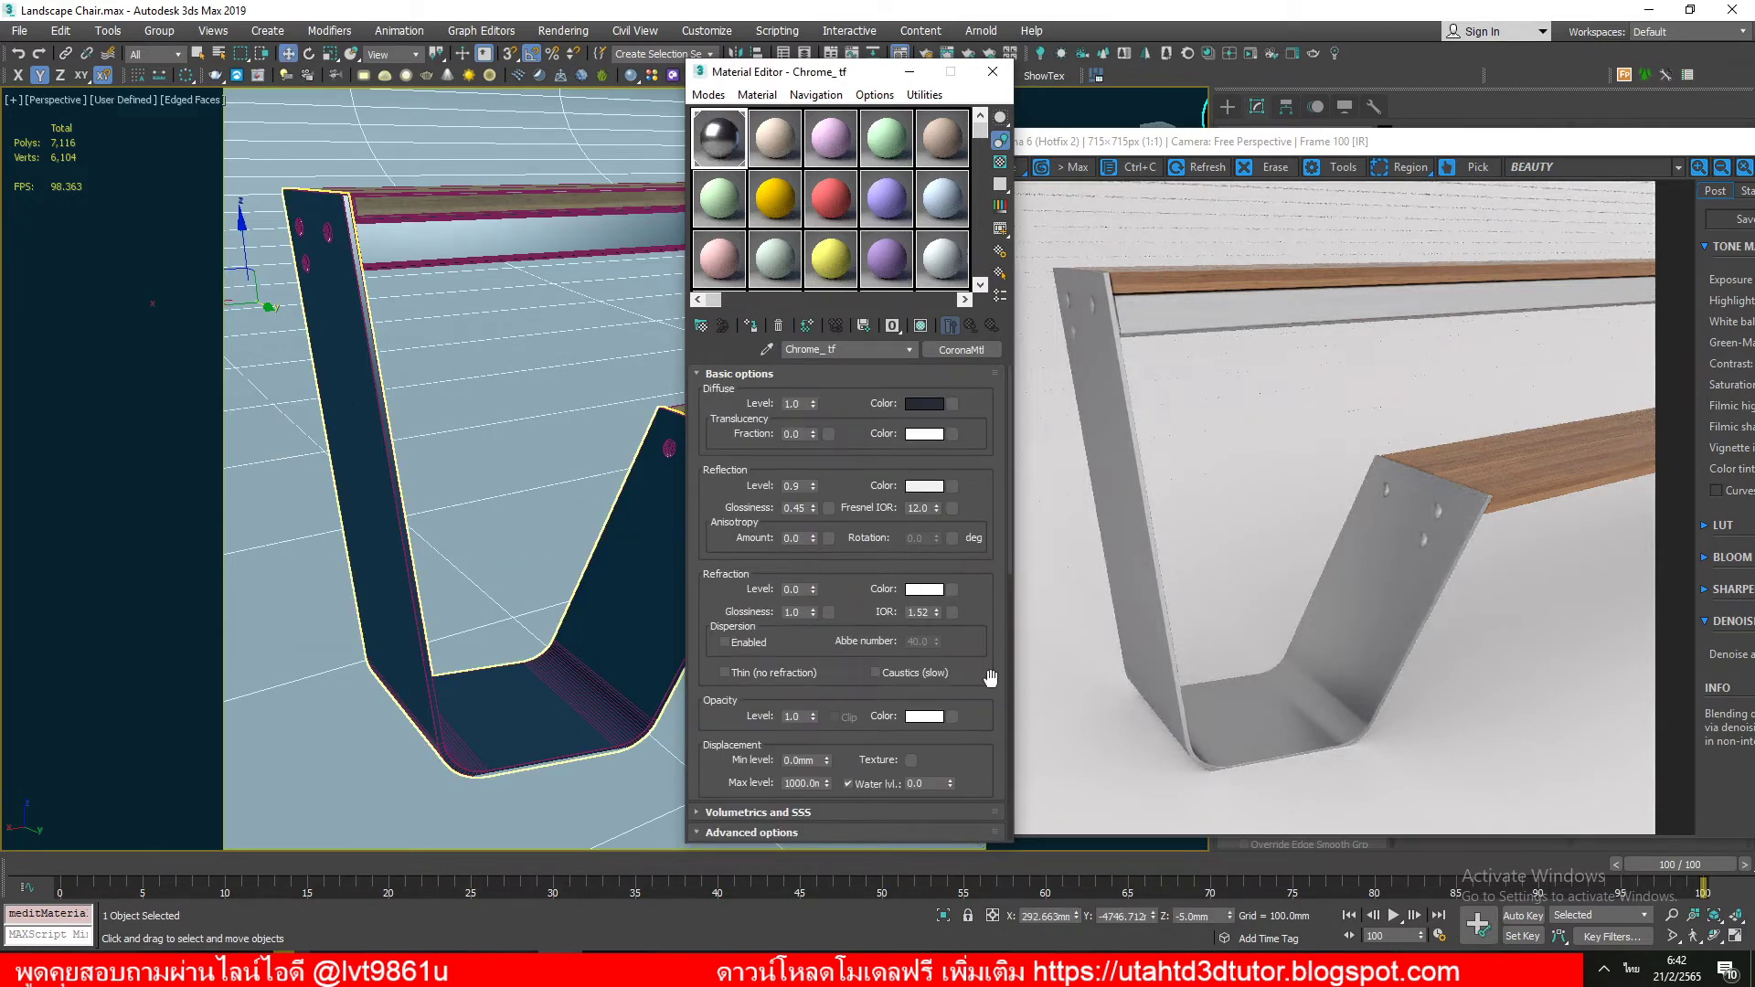
scroll(960, 672, "down", 5)
scroll(906, 666, "down", 5)
scroll(850, 661, "down", 5)
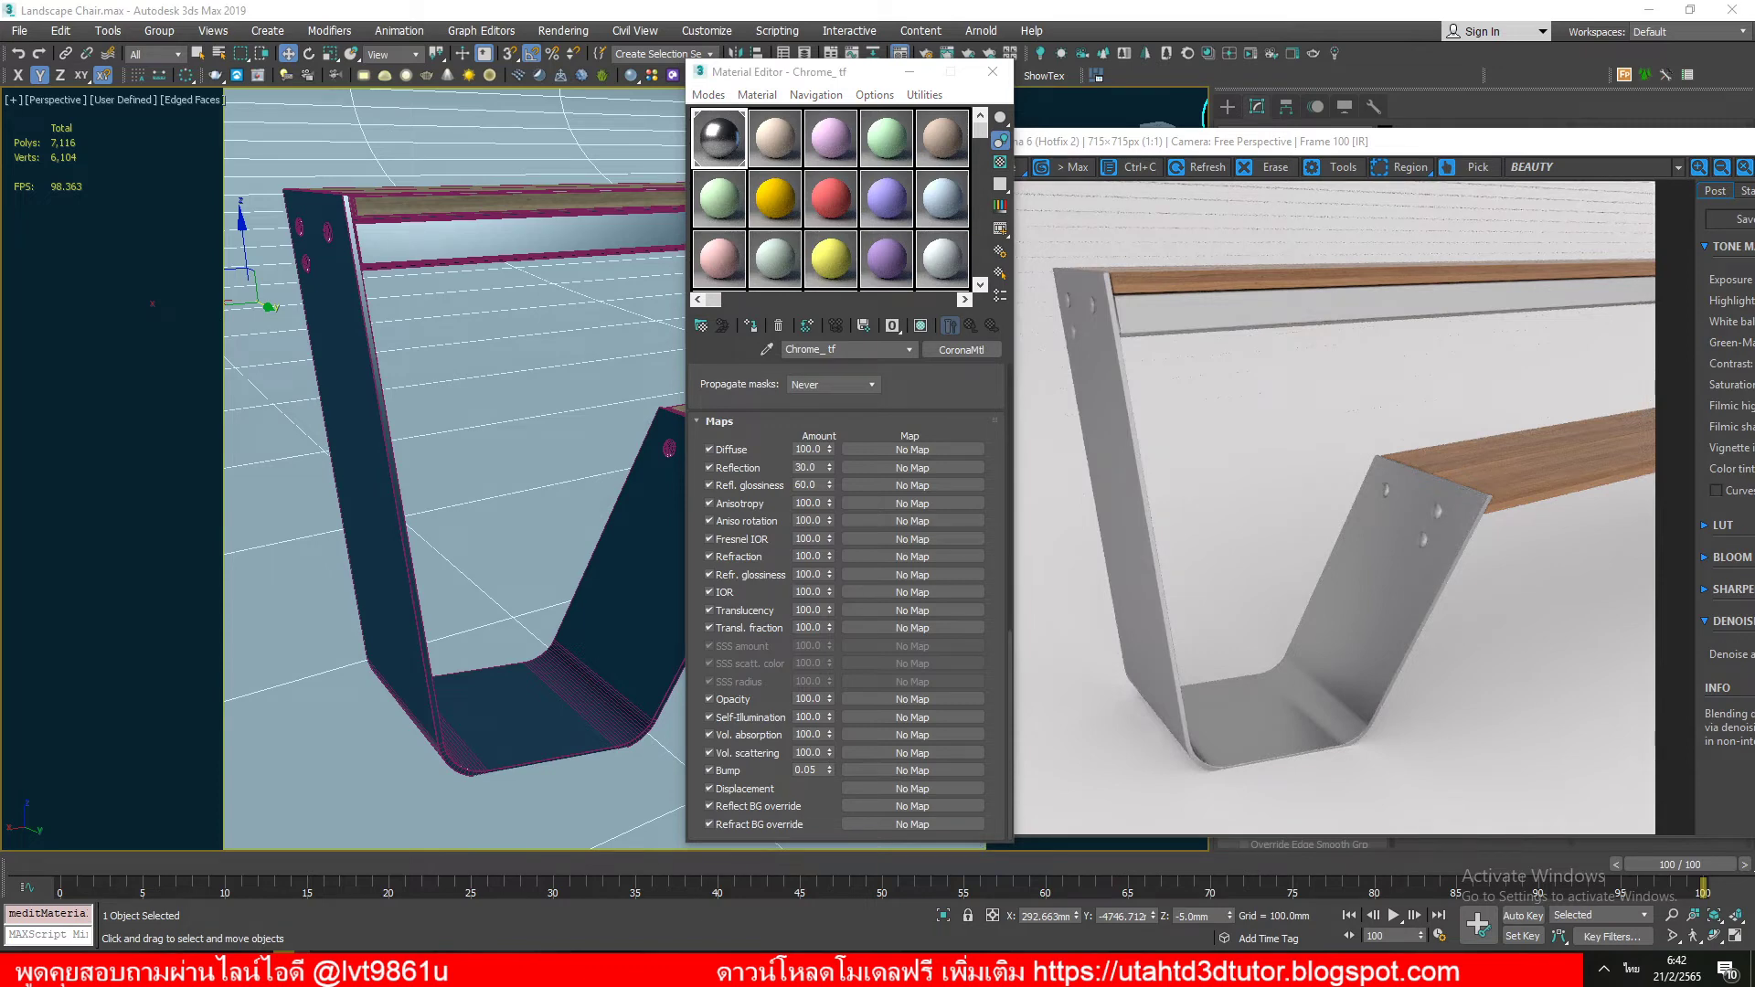
left_click(803, 81)
Step: Copy the Landscape texture folder's path from File Explorer's address bar
key("alt+Tab")
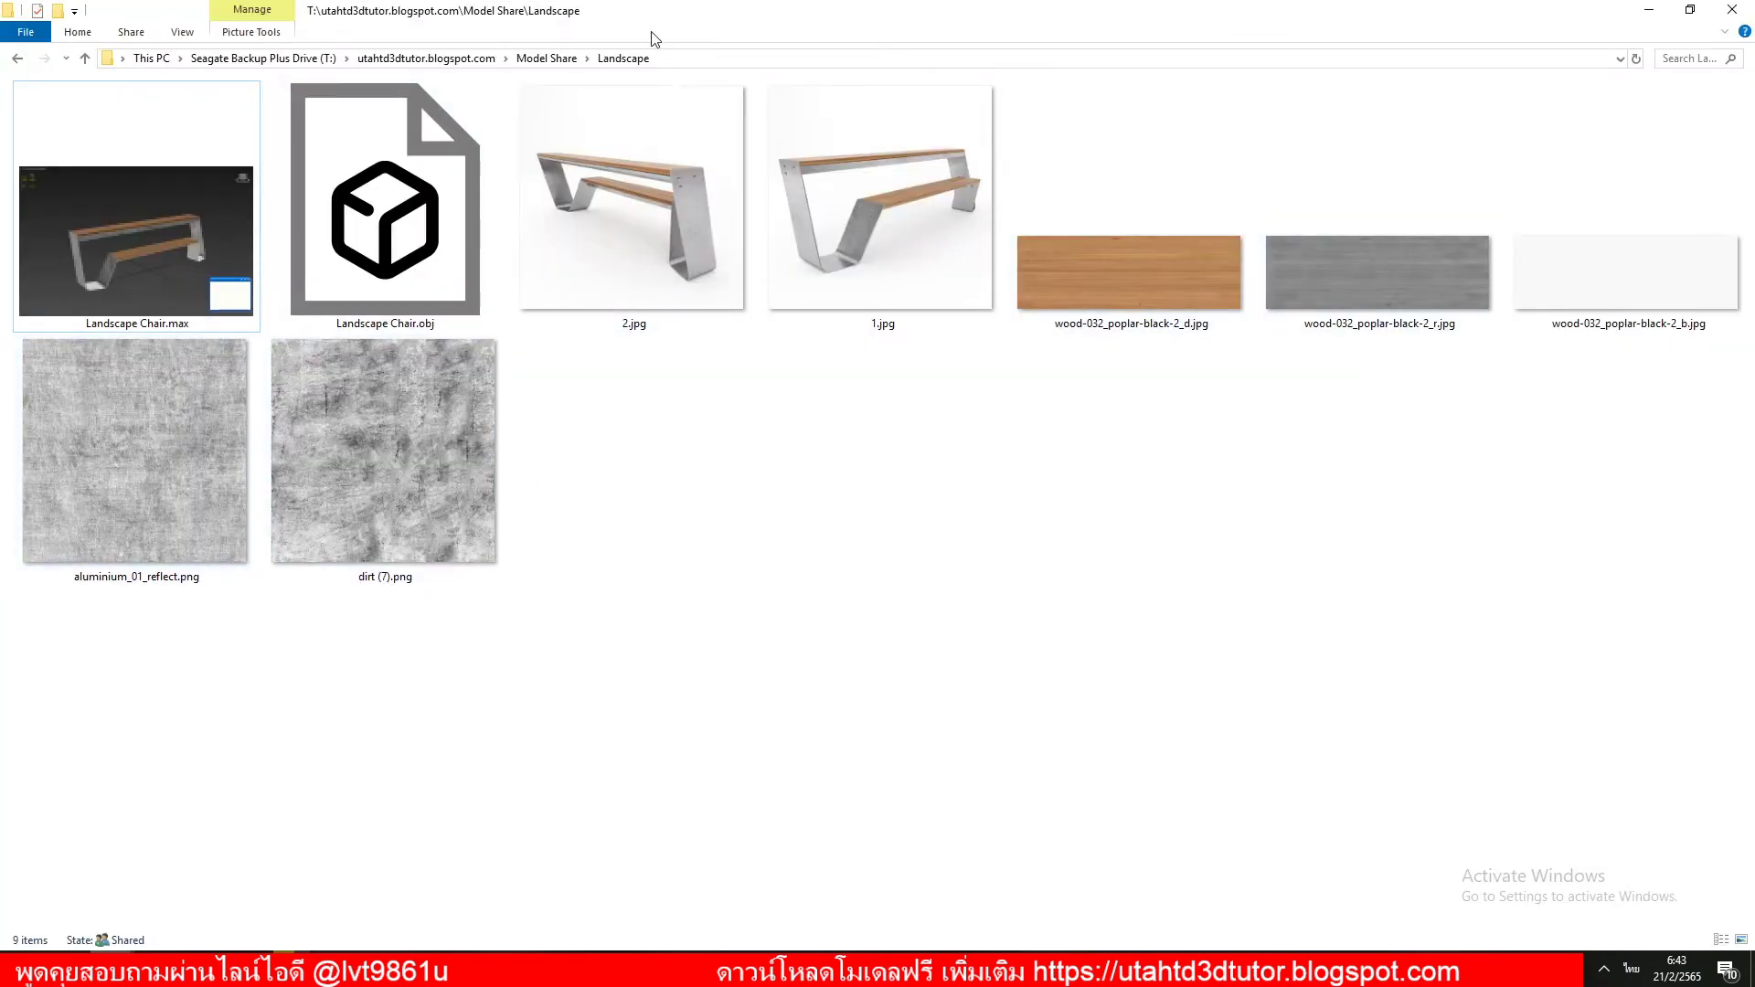
left_click(688, 60)
right_click(688, 60)
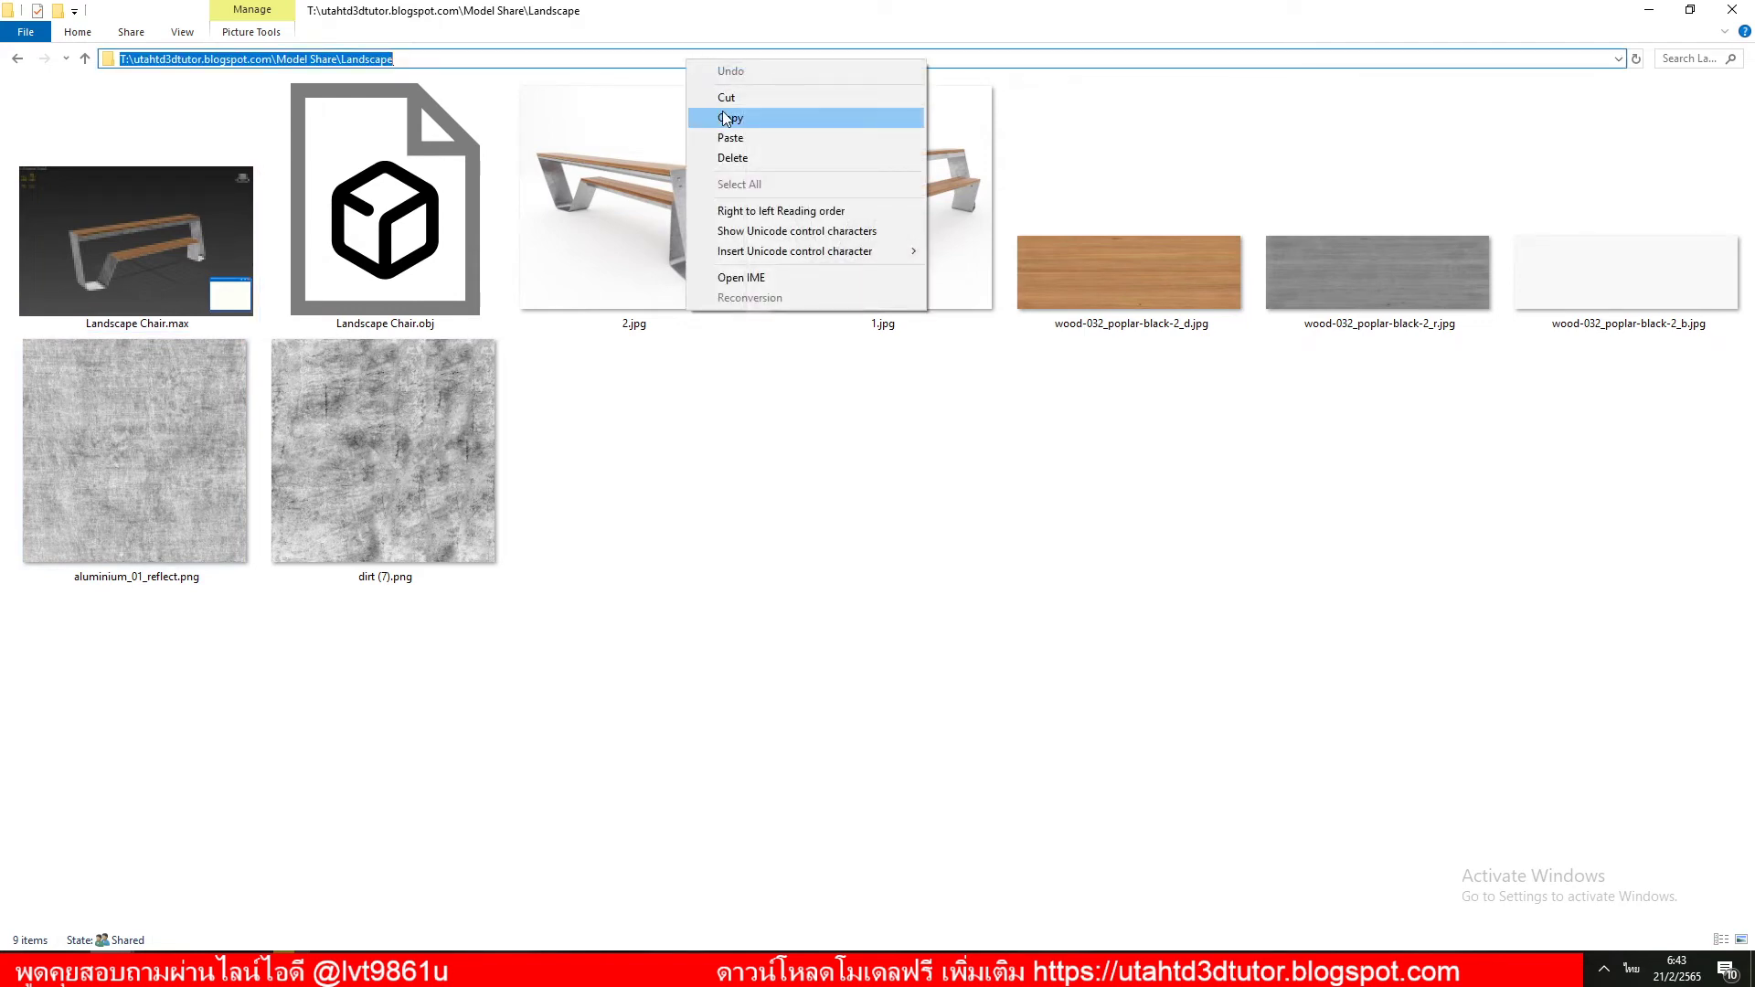
left_click(722, 114)
Step: Add a Bitmap map to Chrome_tf's Refl. glossiness slot
left_click(1648, 11)
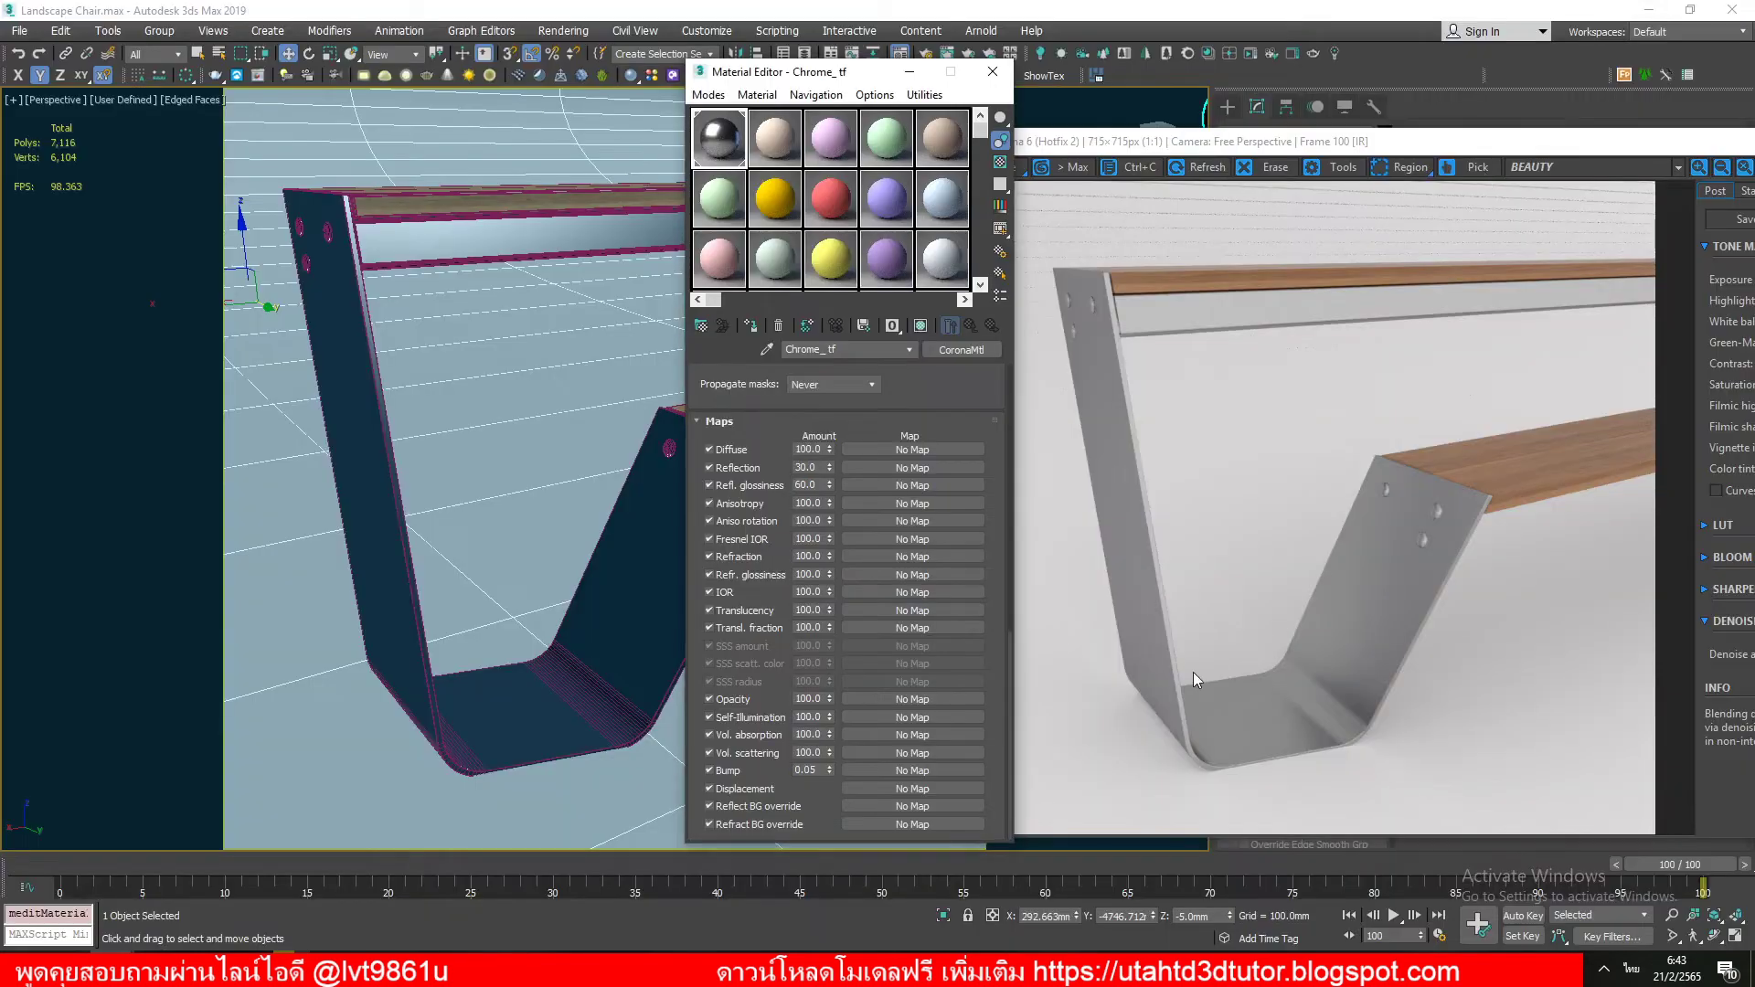
left_click(873, 482)
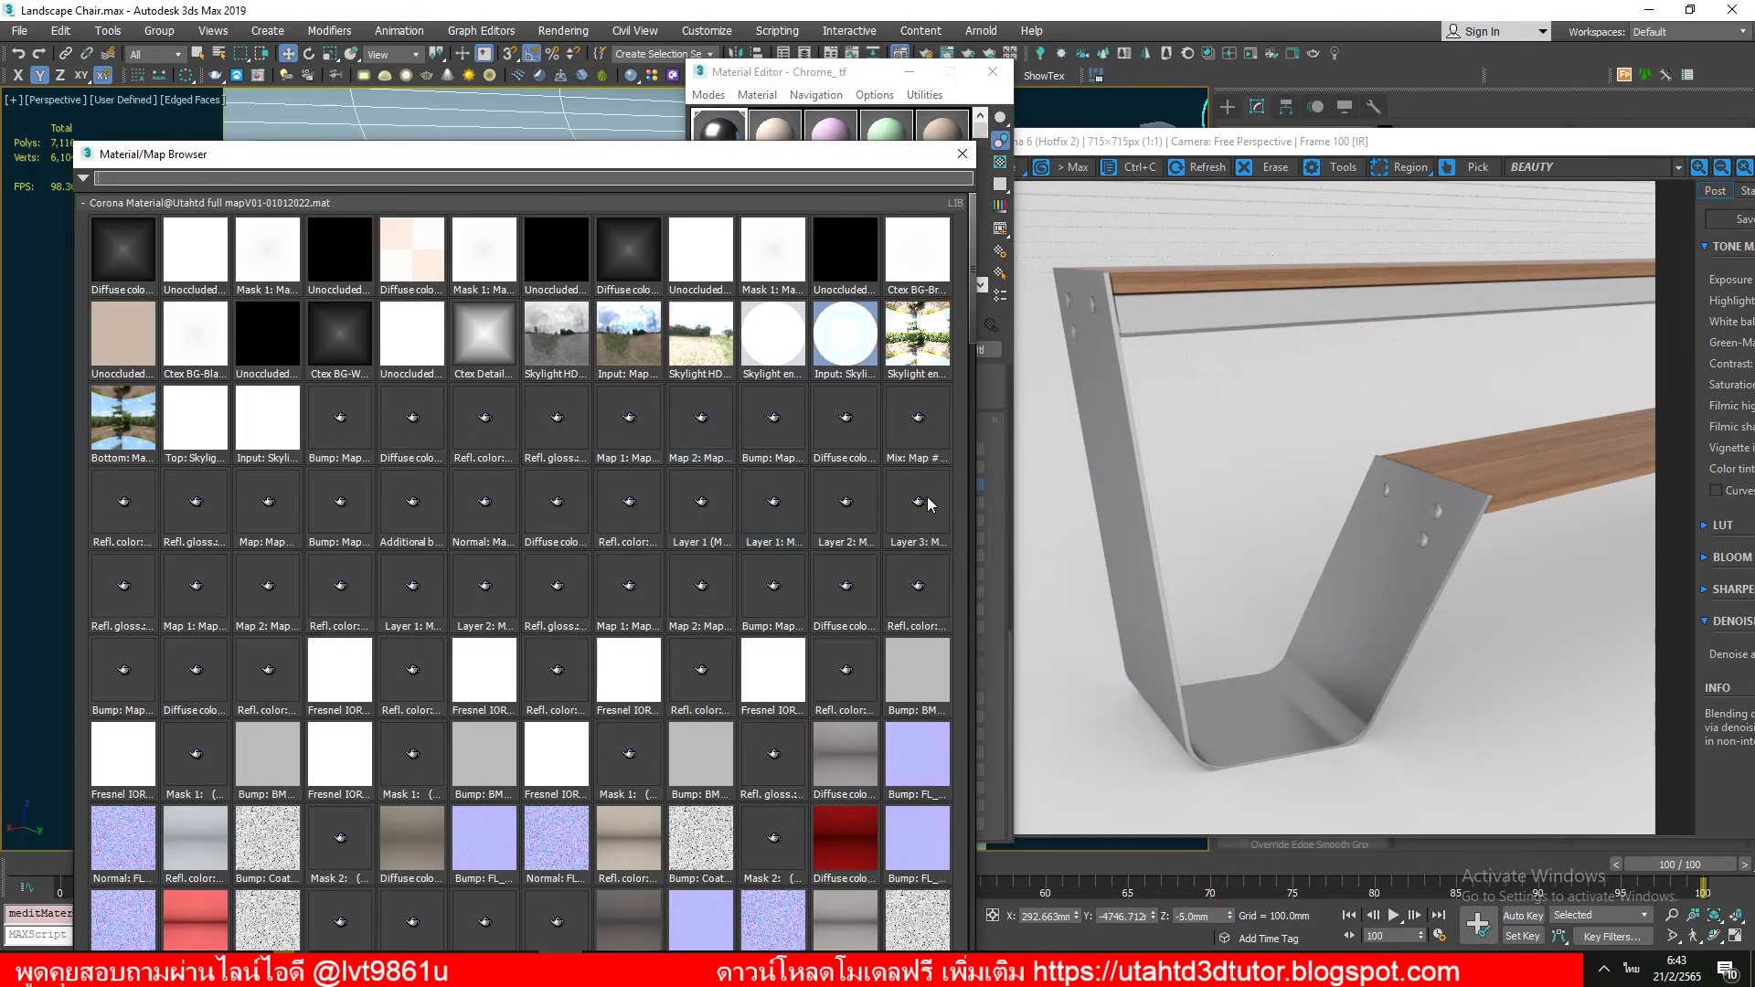
left_click(151, 202)
left_click(125, 292)
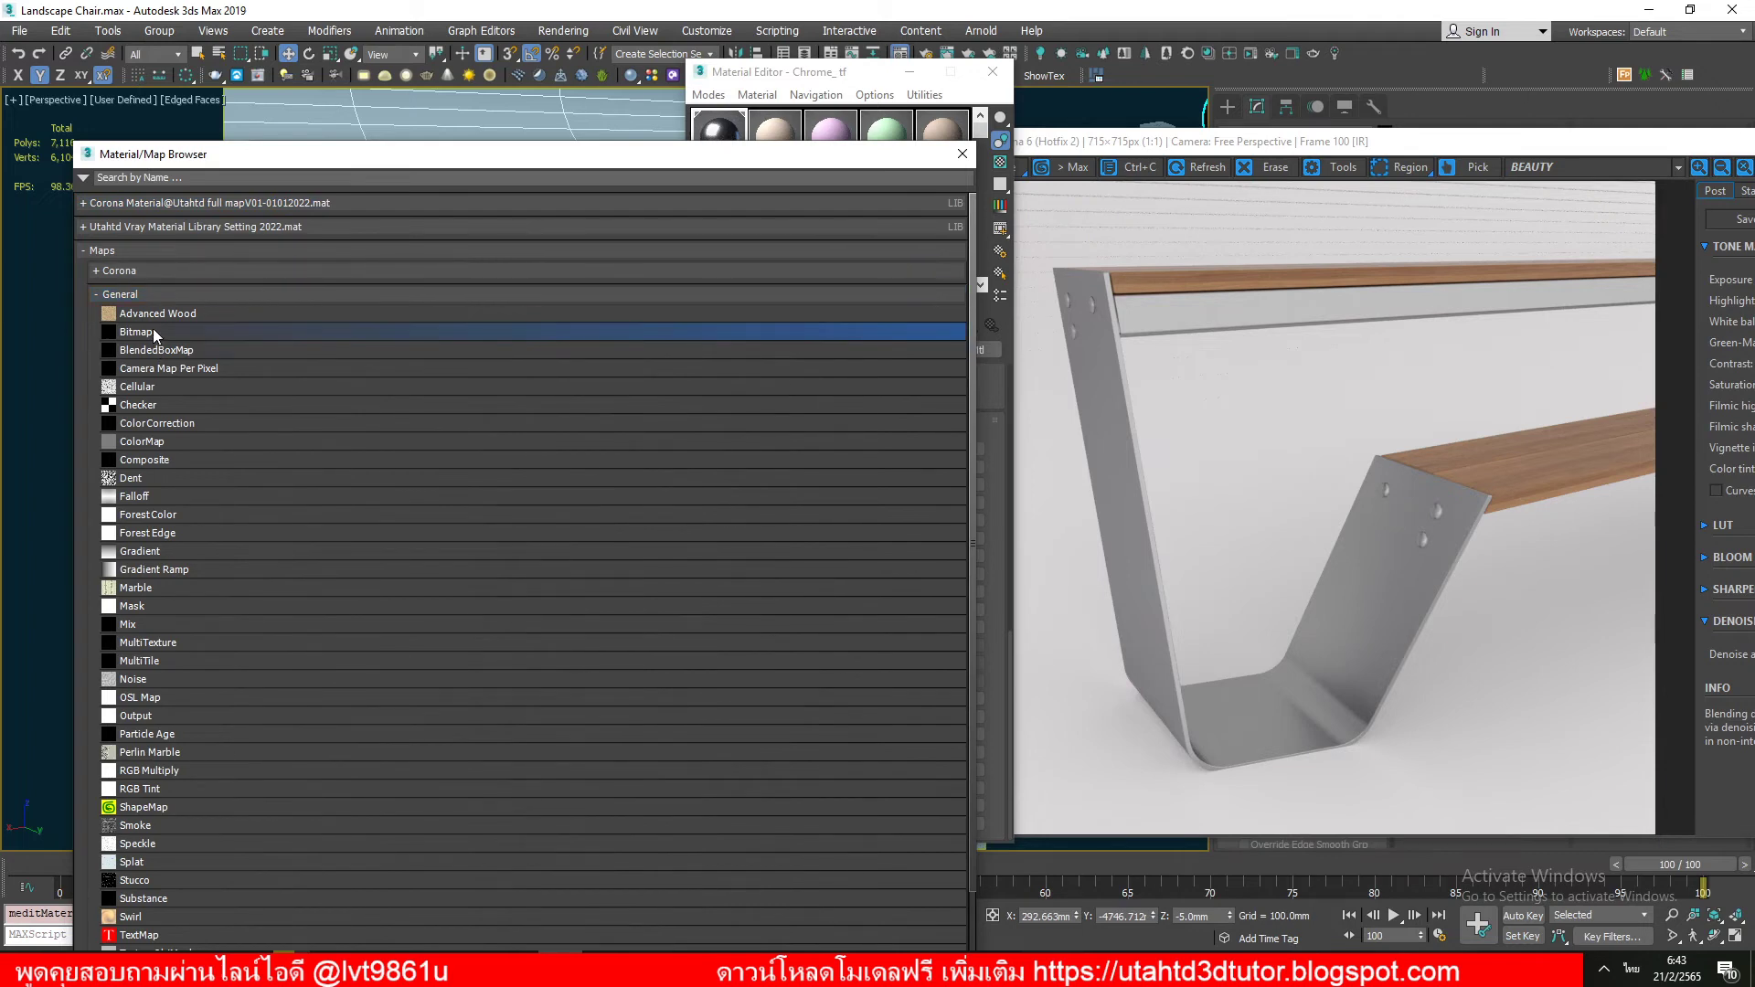
double_click(152, 331)
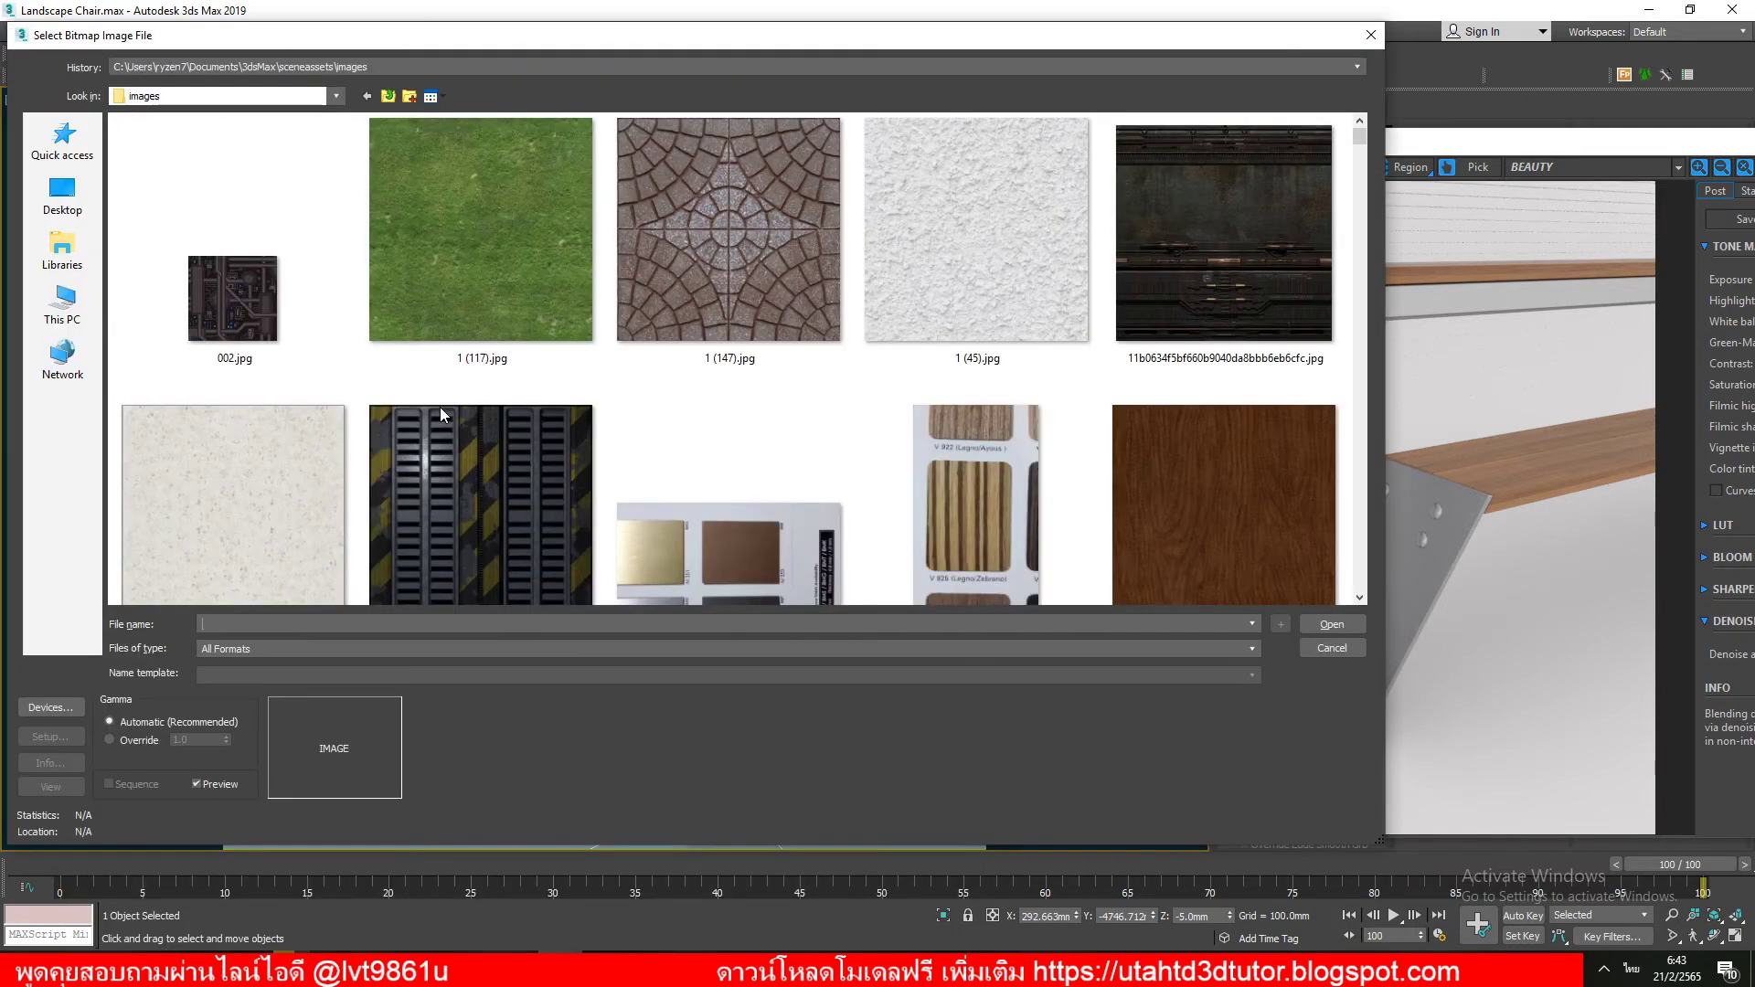
Step: Load aluminium_01_reflect.png from the pasted Landscape path and show it in the viewport
right_click(334, 626)
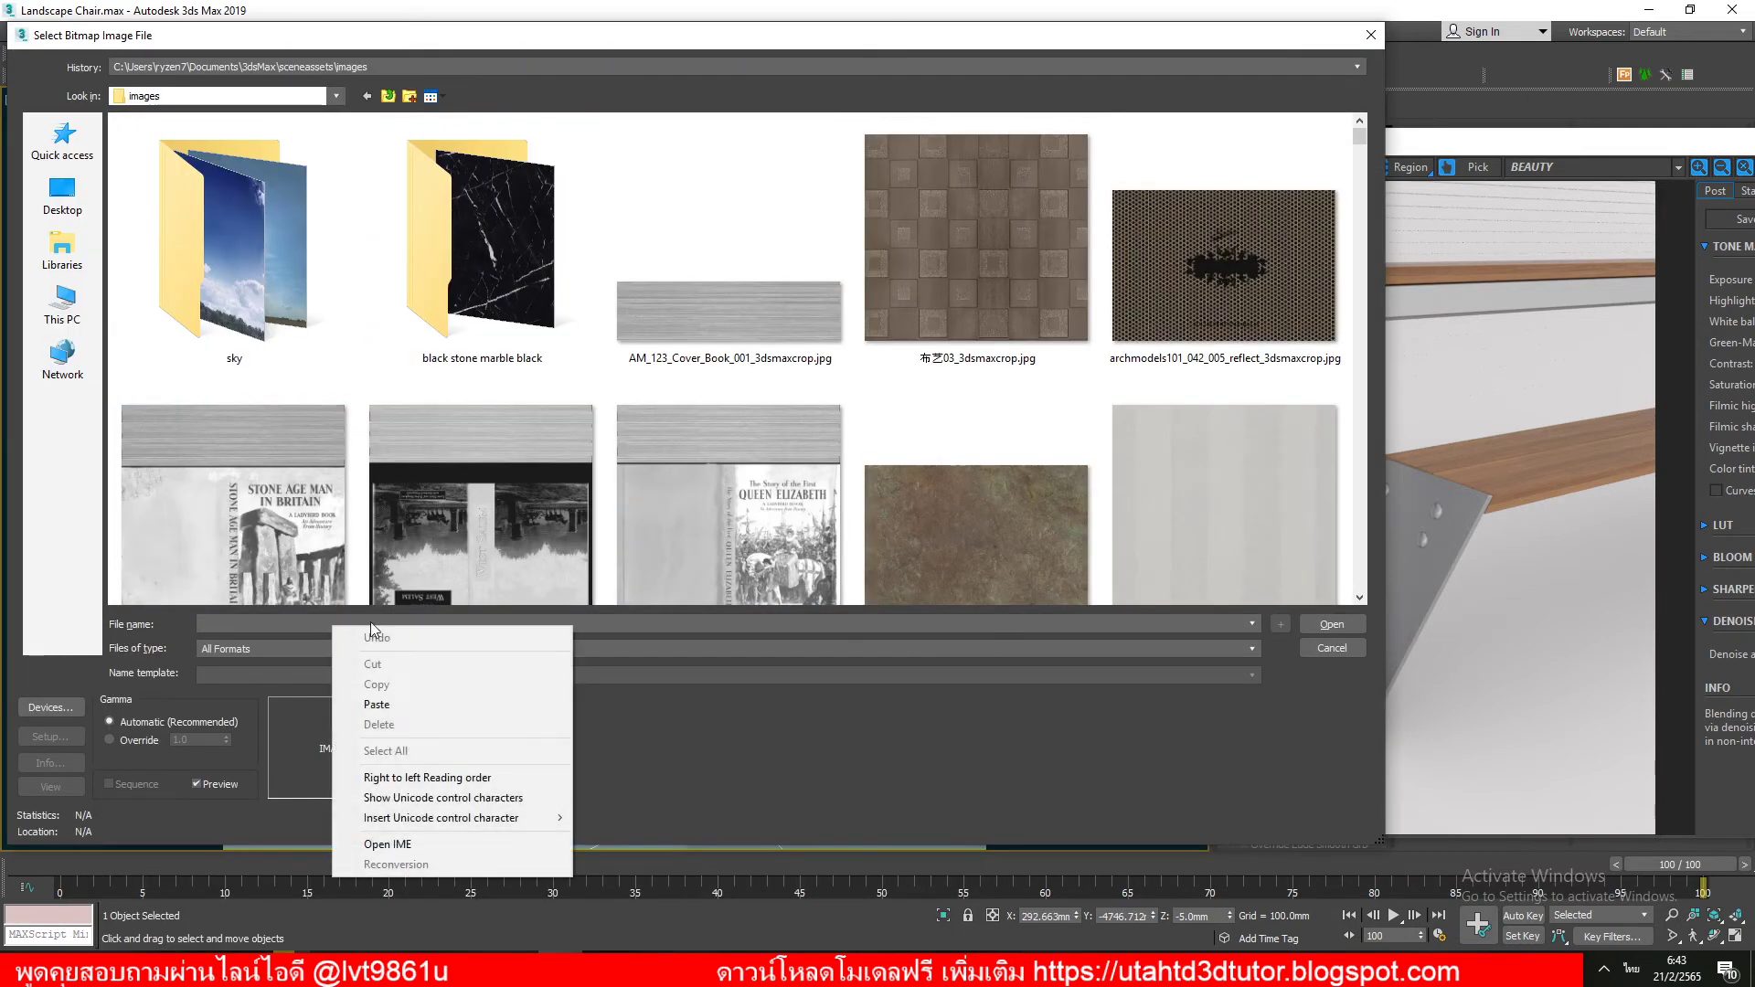
left_click(388, 705)
left_click(1332, 624)
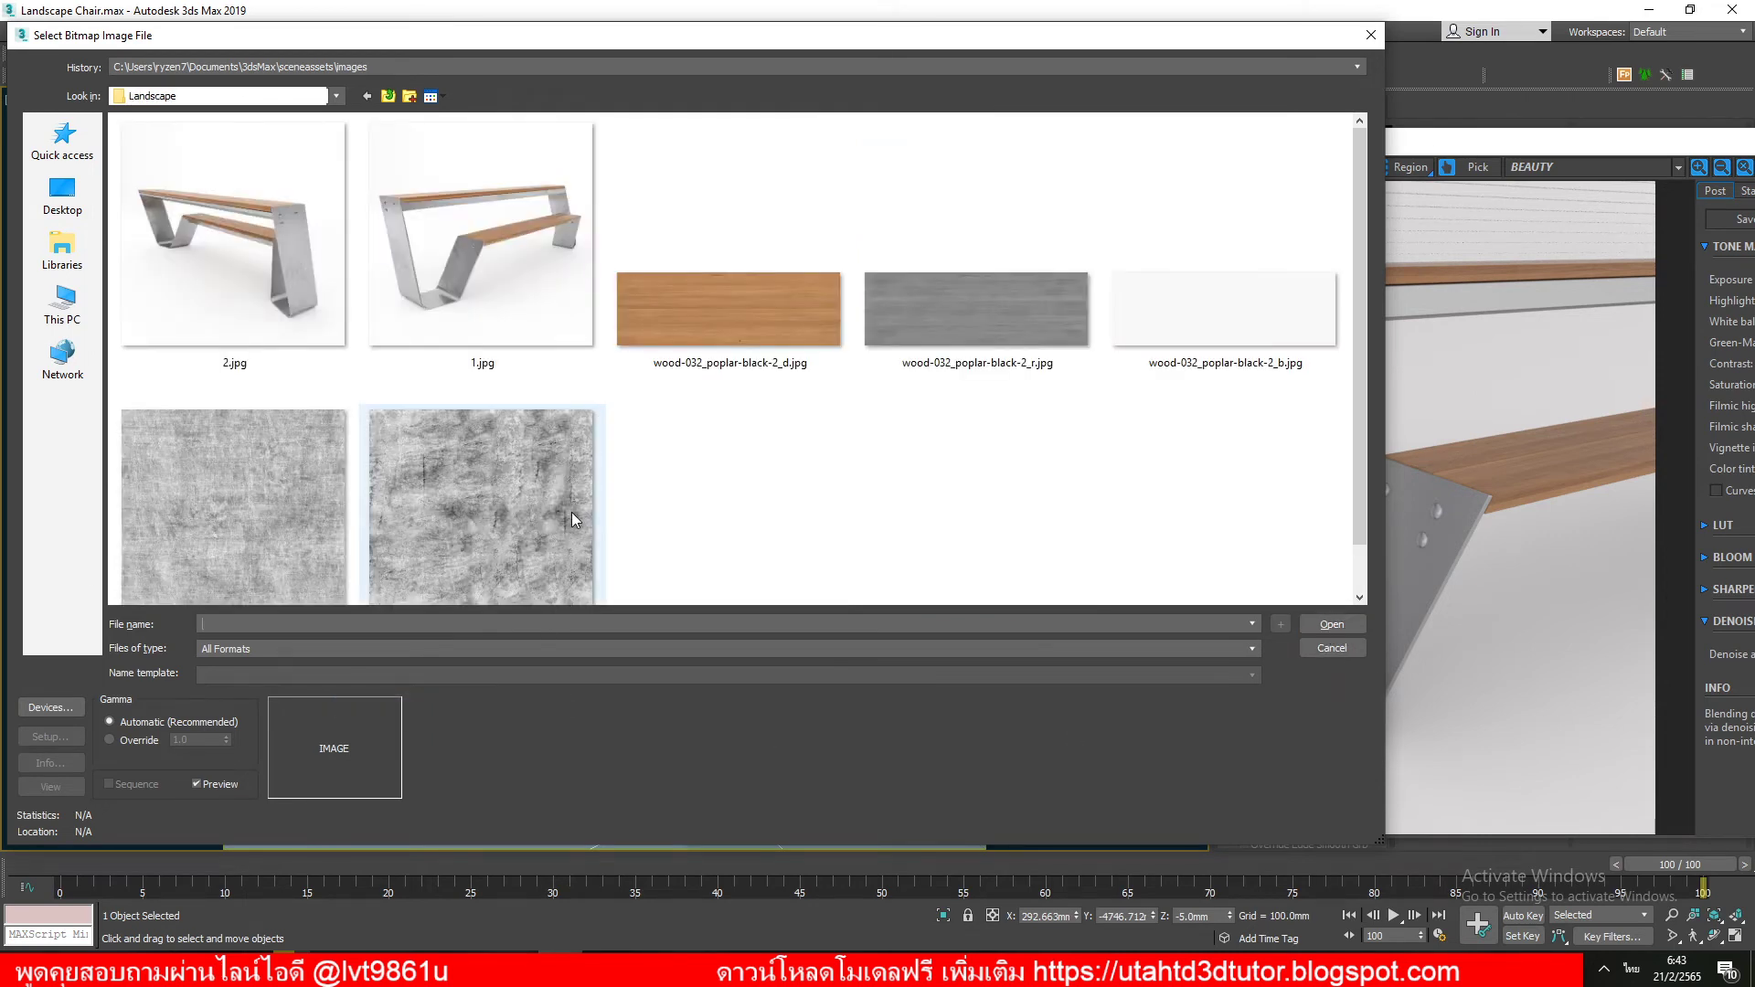
left_click(560, 485)
scroll(561, 481, "down", 1)
left_click(305, 572)
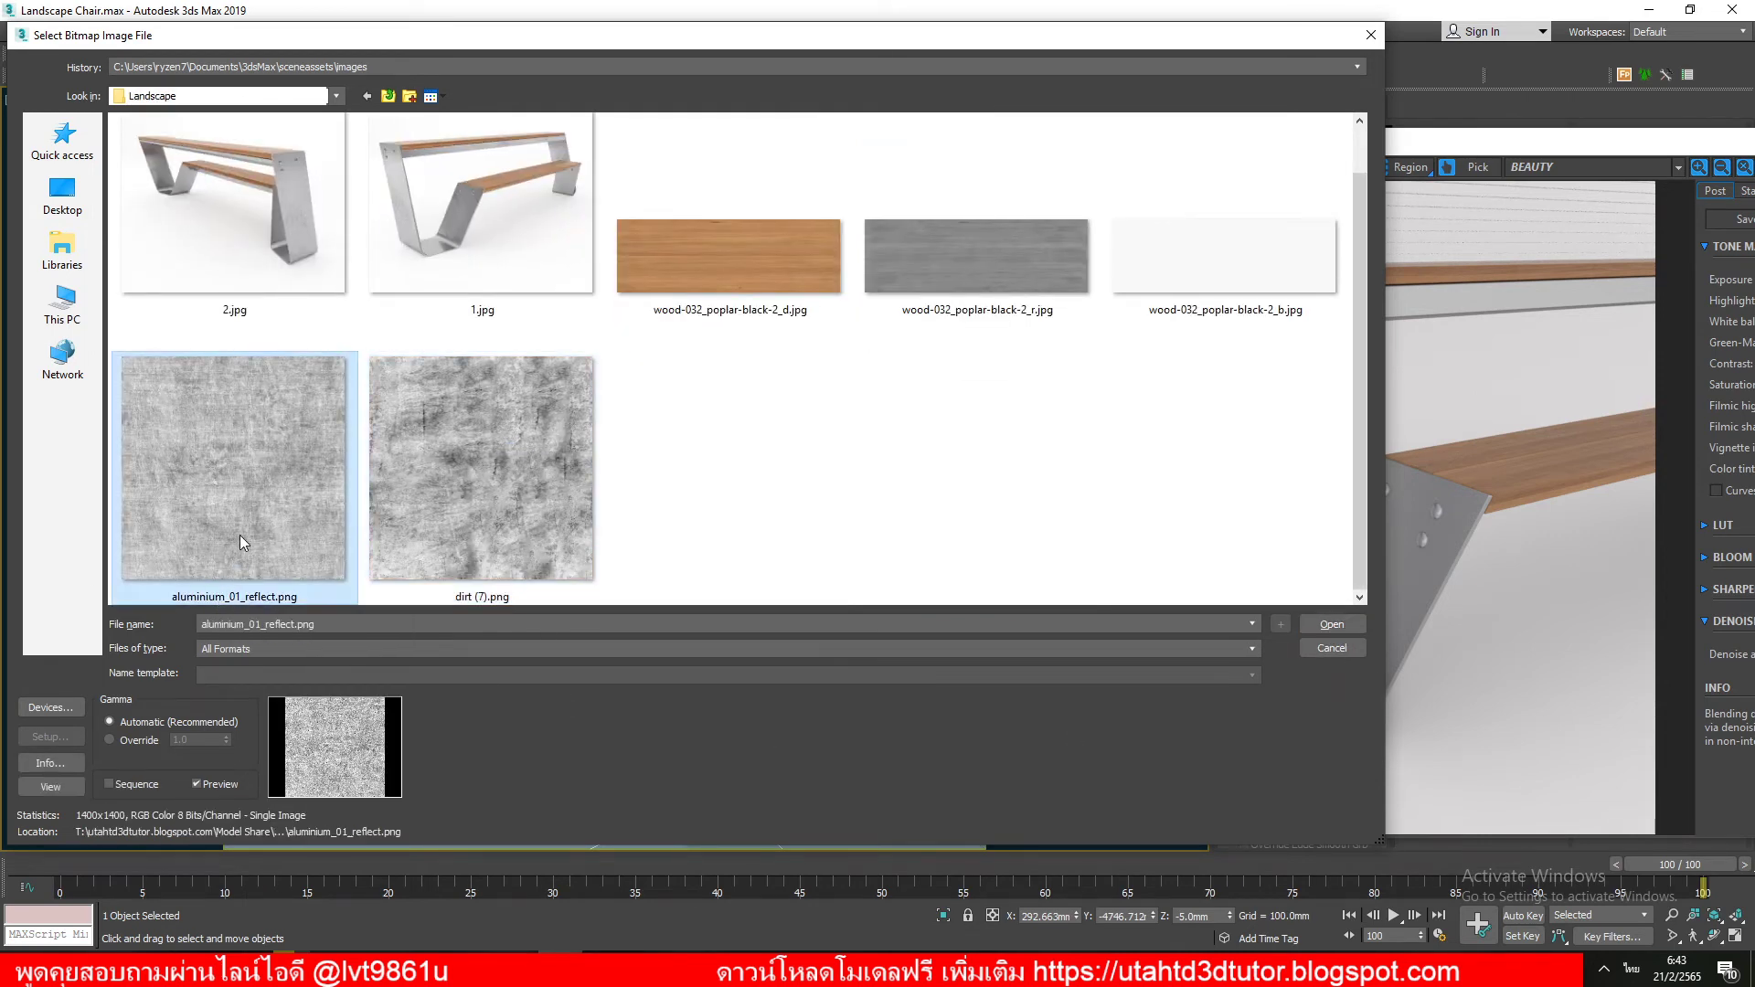
left_click(1329, 626)
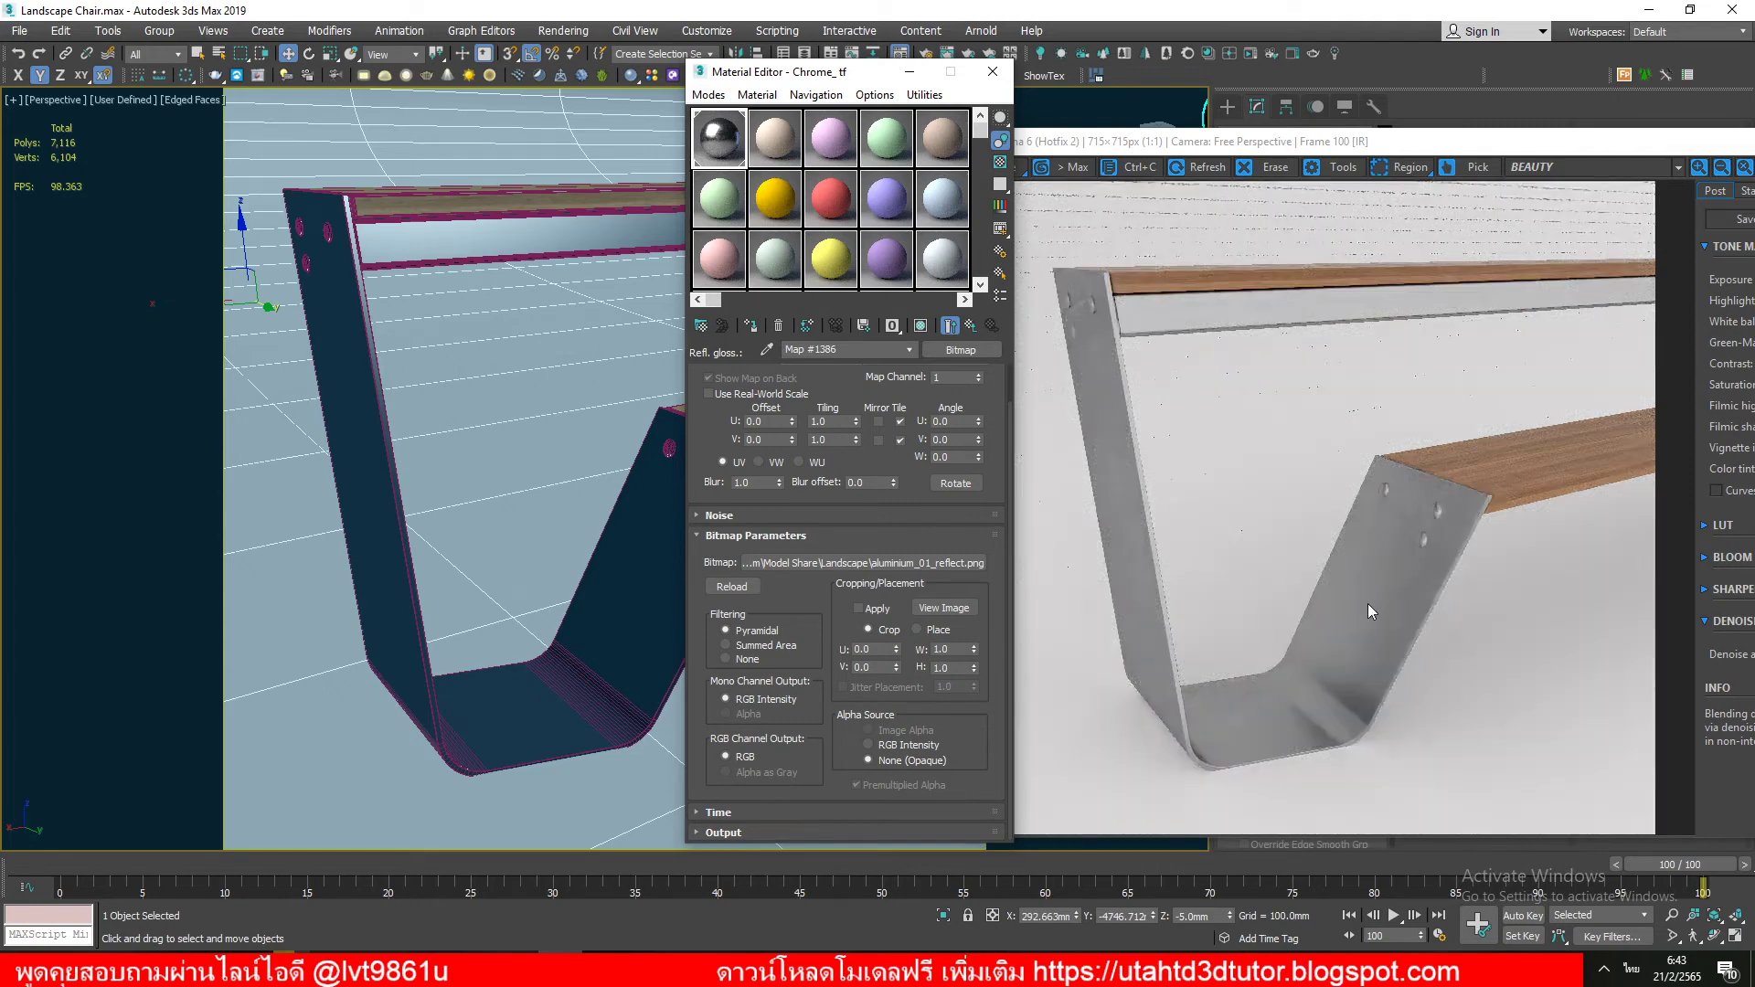
left_click(921, 327)
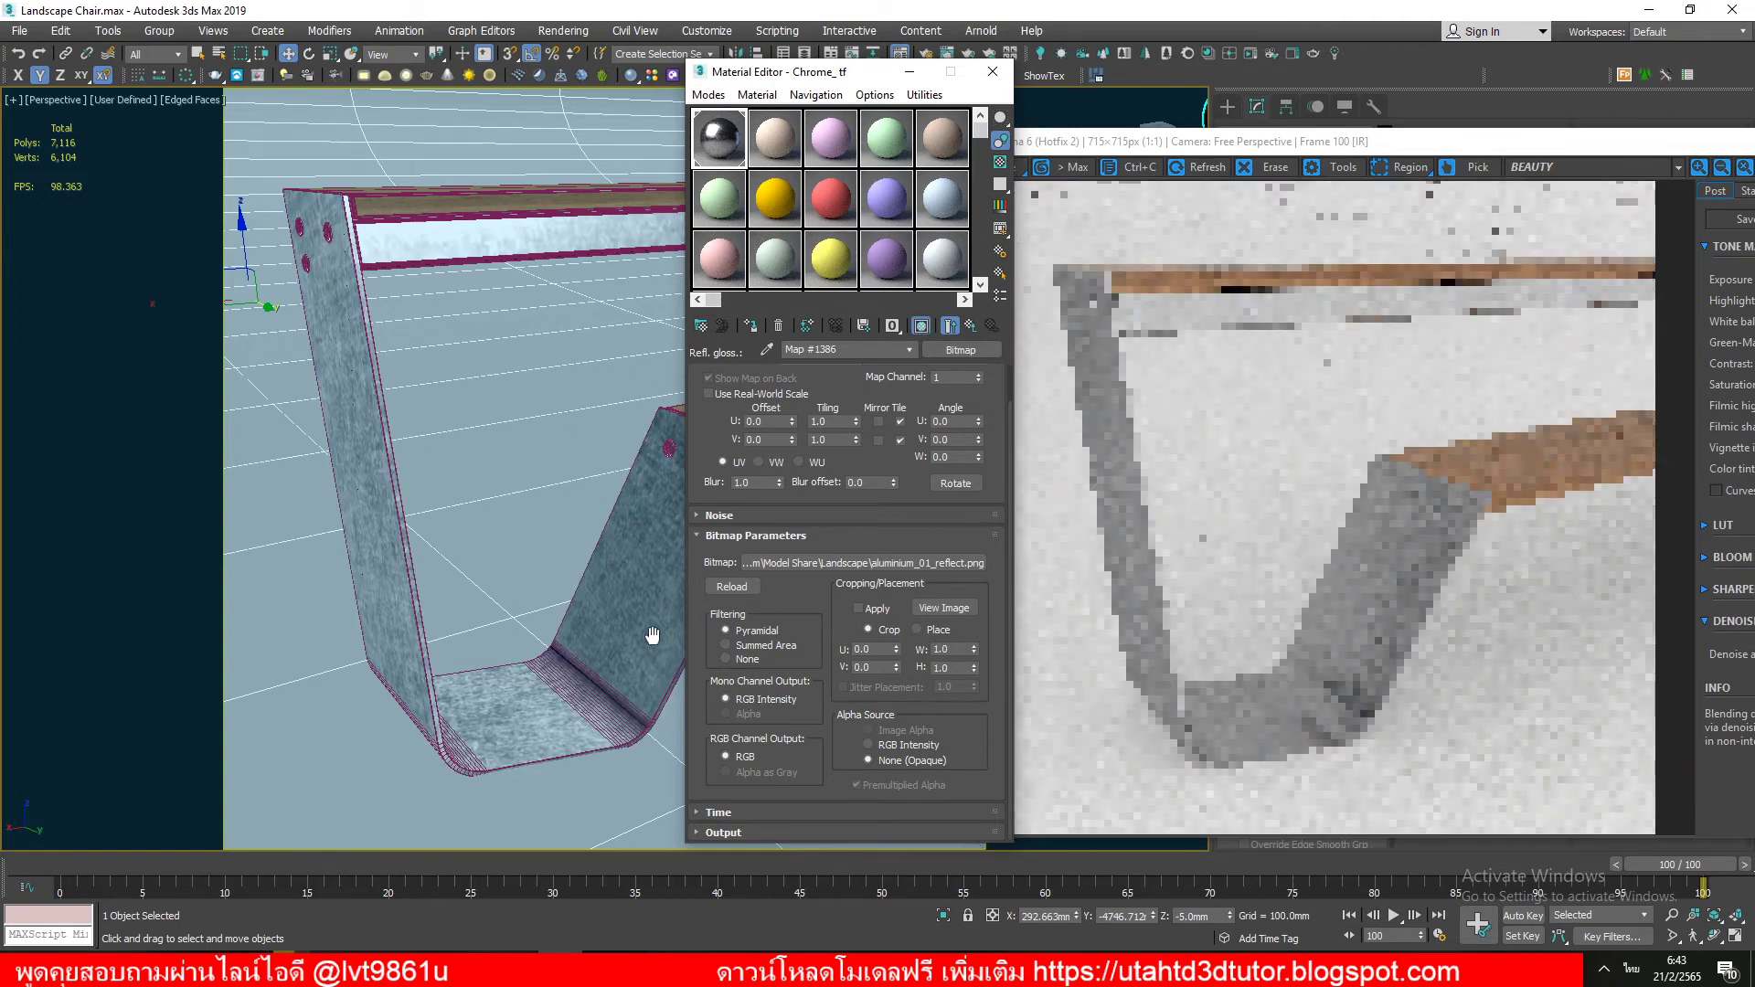
Step: Instance the aluminium_01_reflect.png glossiness map into Chrome_tf's Reflection Color slot
left_click(972, 326)
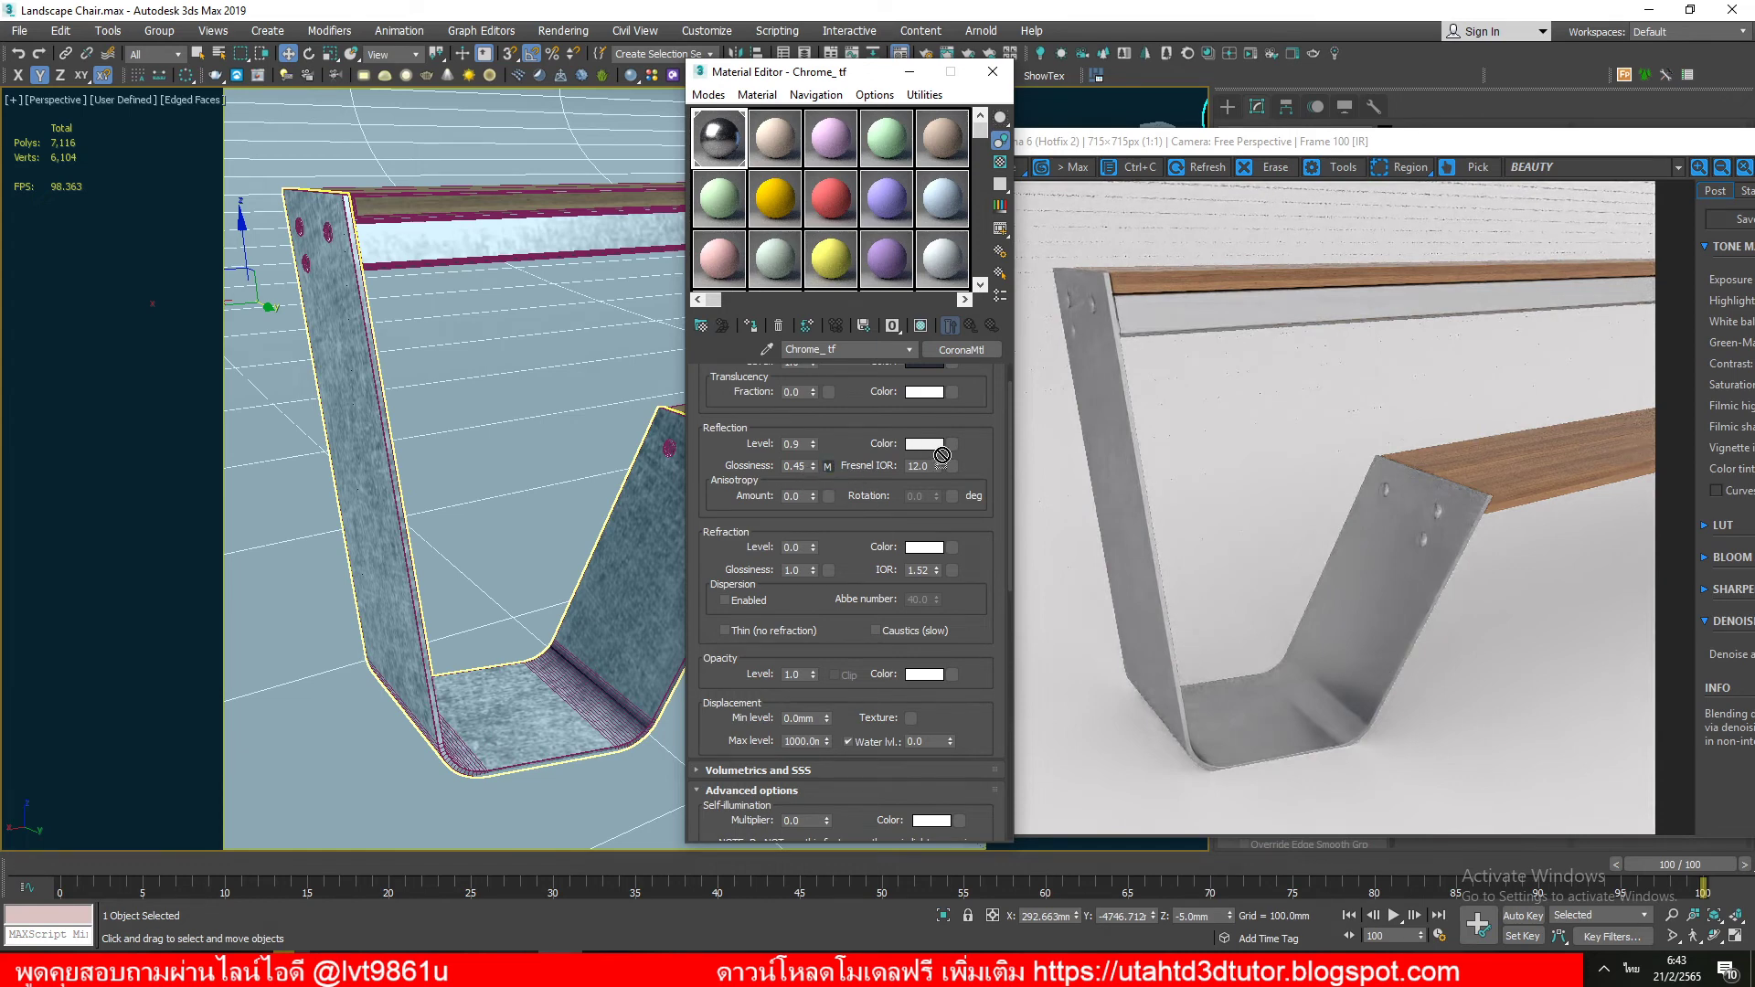
left_click_drag(827, 468, 953, 444)
left_click(809, 513)
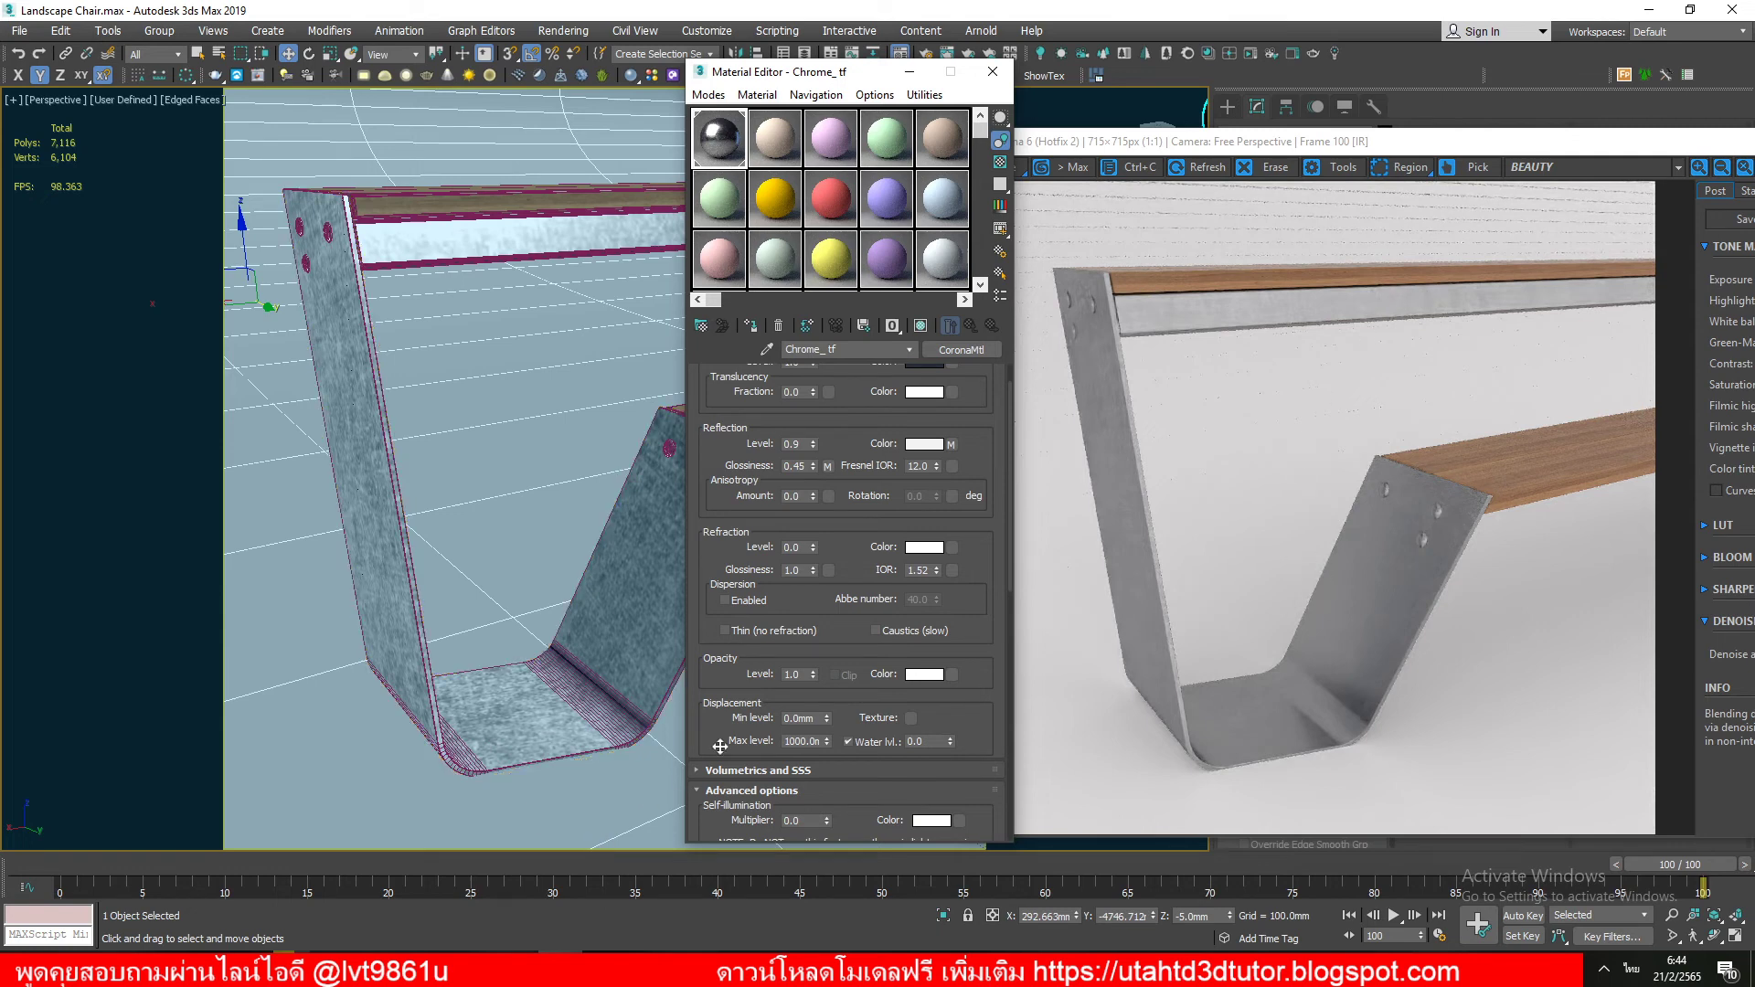
Step: Set Corona tone mapping to exposure -0.024, highlight compression 0.796 and contrast 5.0
left_click_drag(1529, 148, 1109, 104)
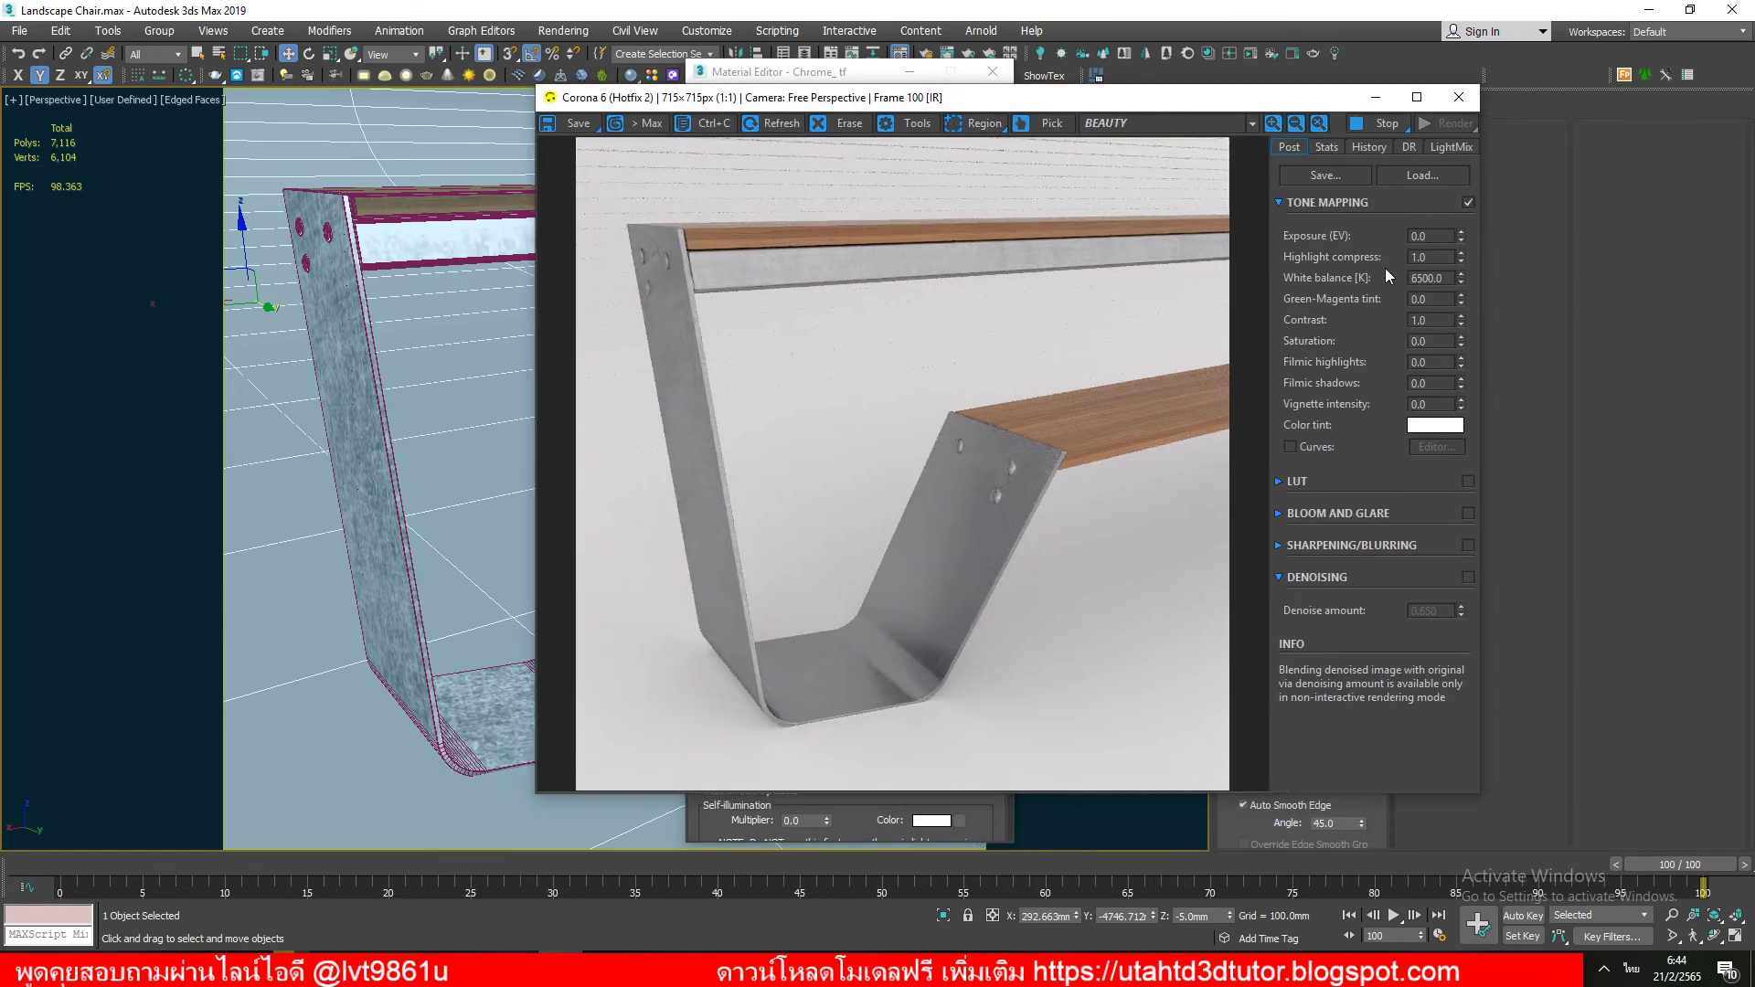
left_click_drag(1458, 236, 1486, 241)
left_click_drag(1465, 255, 1461, 293)
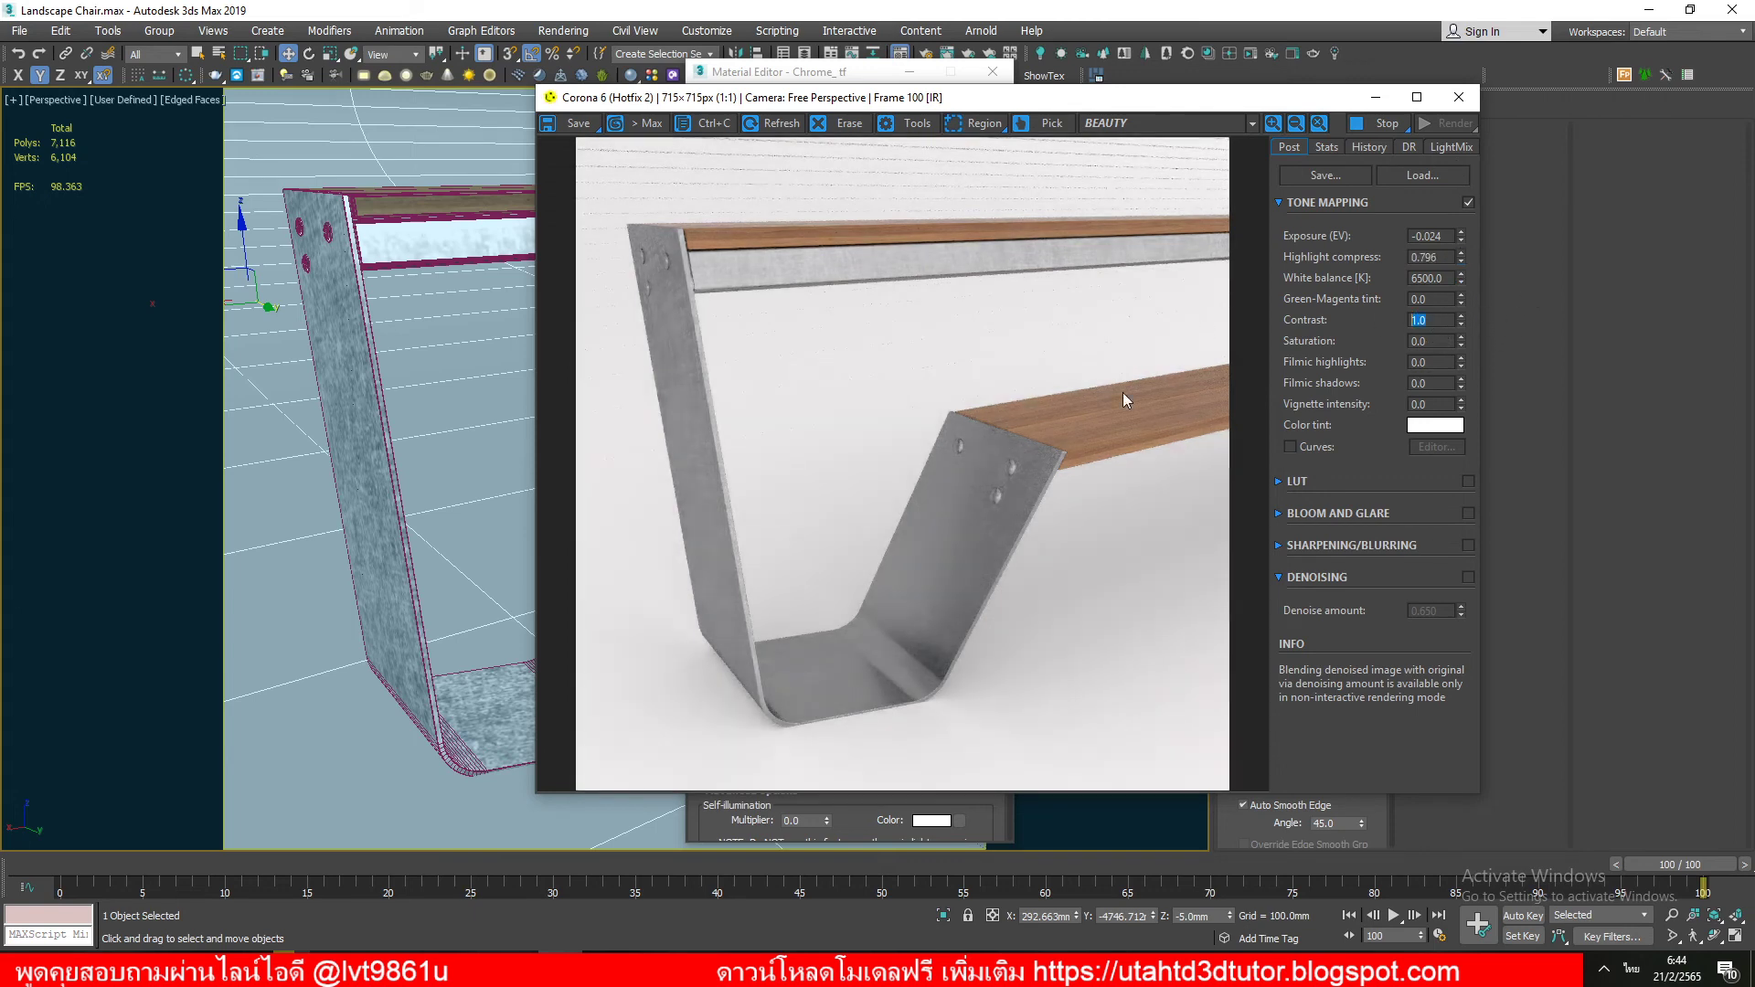
type("5")
key("Return")
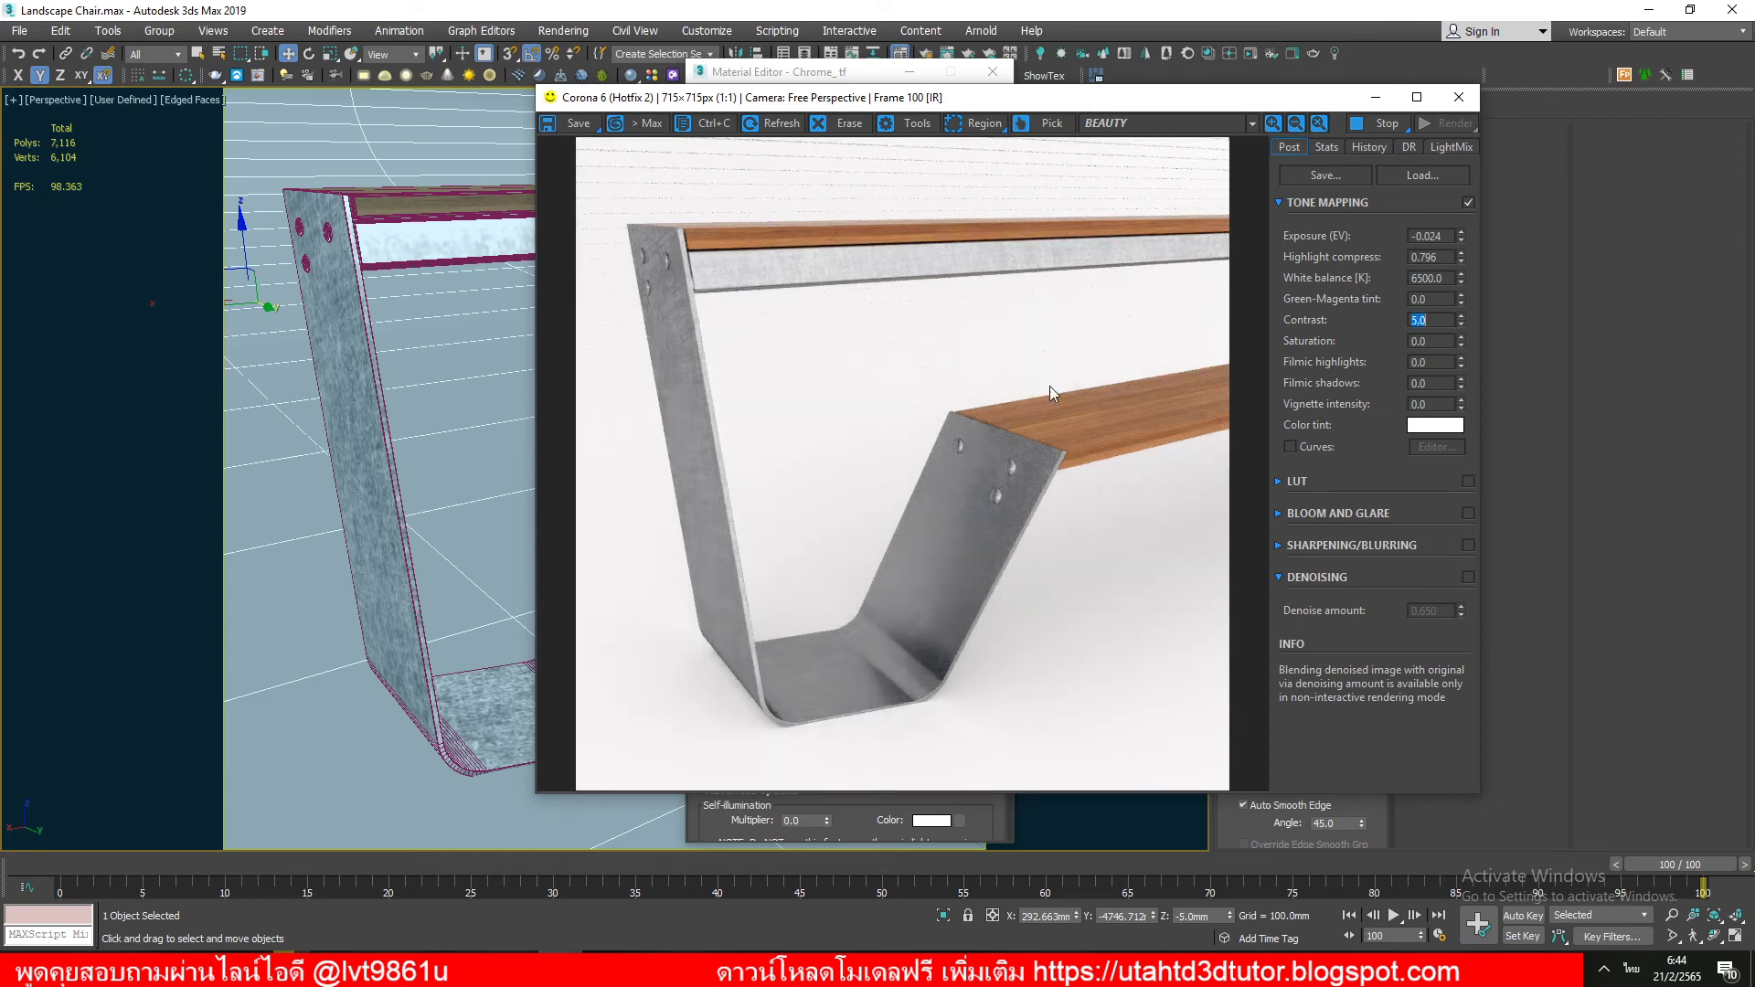
Step: Minimize the Material Editor and reframe the viewport to show the whole bench
scroll(409, 400, "down", 5)
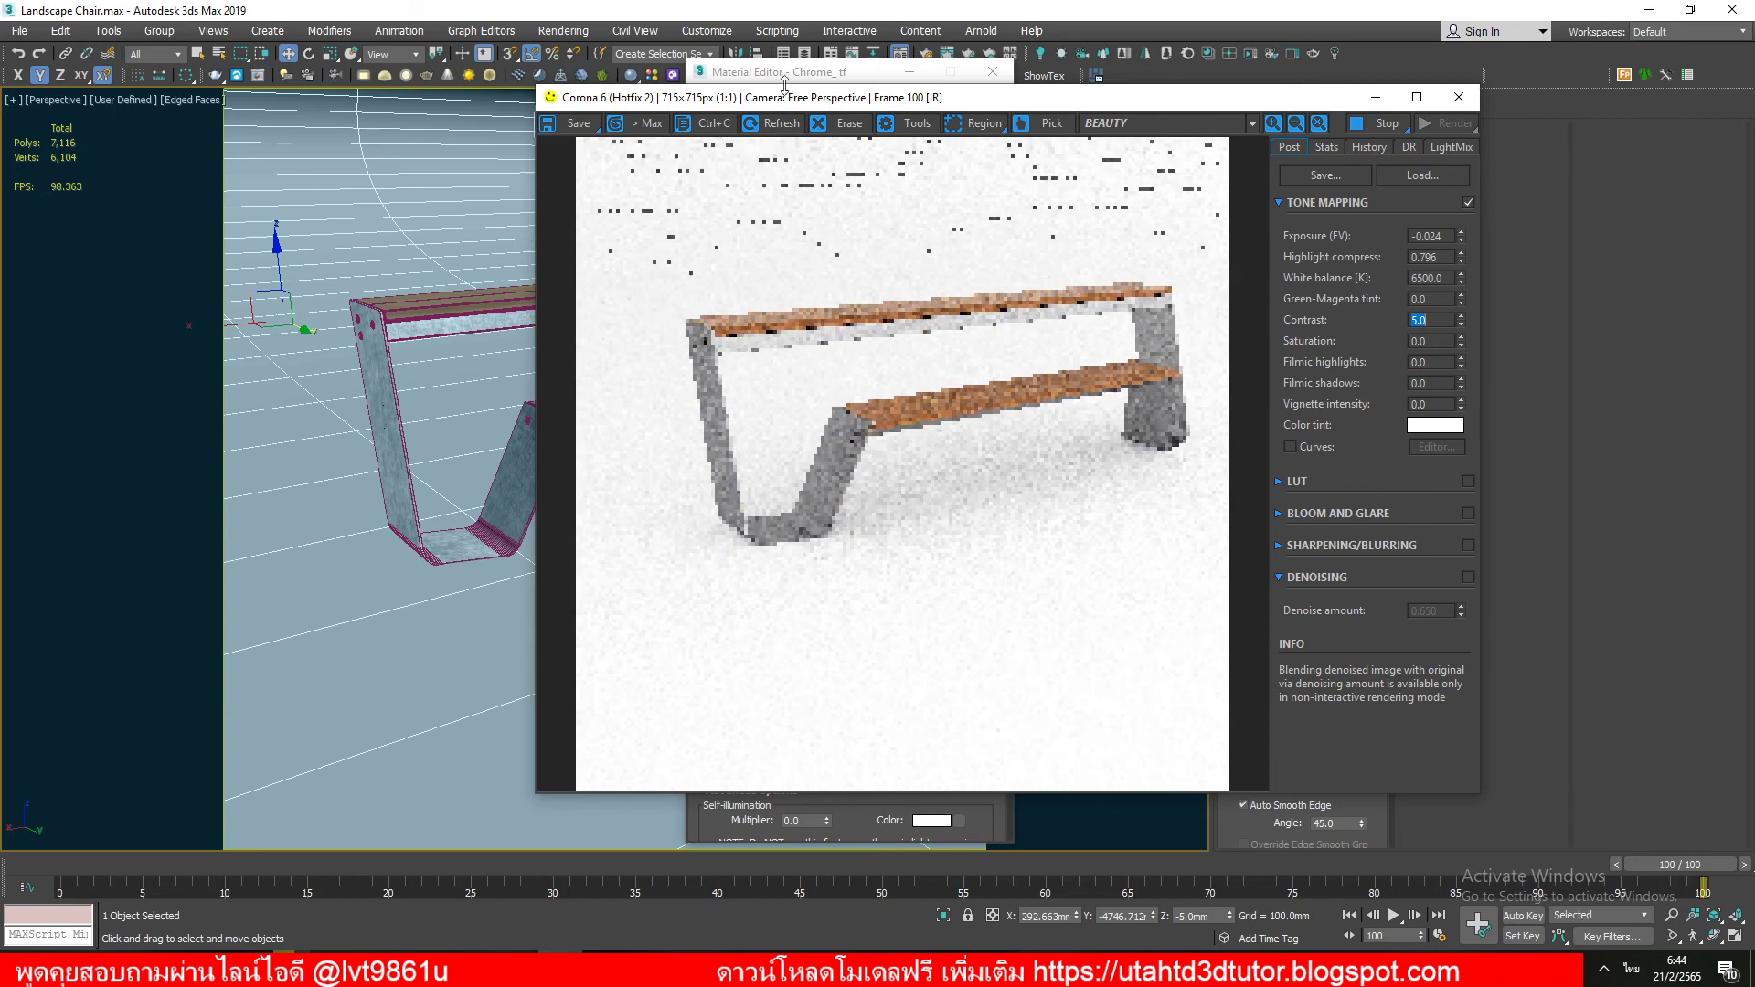
left_click_drag(974, 98, 1285, 104)
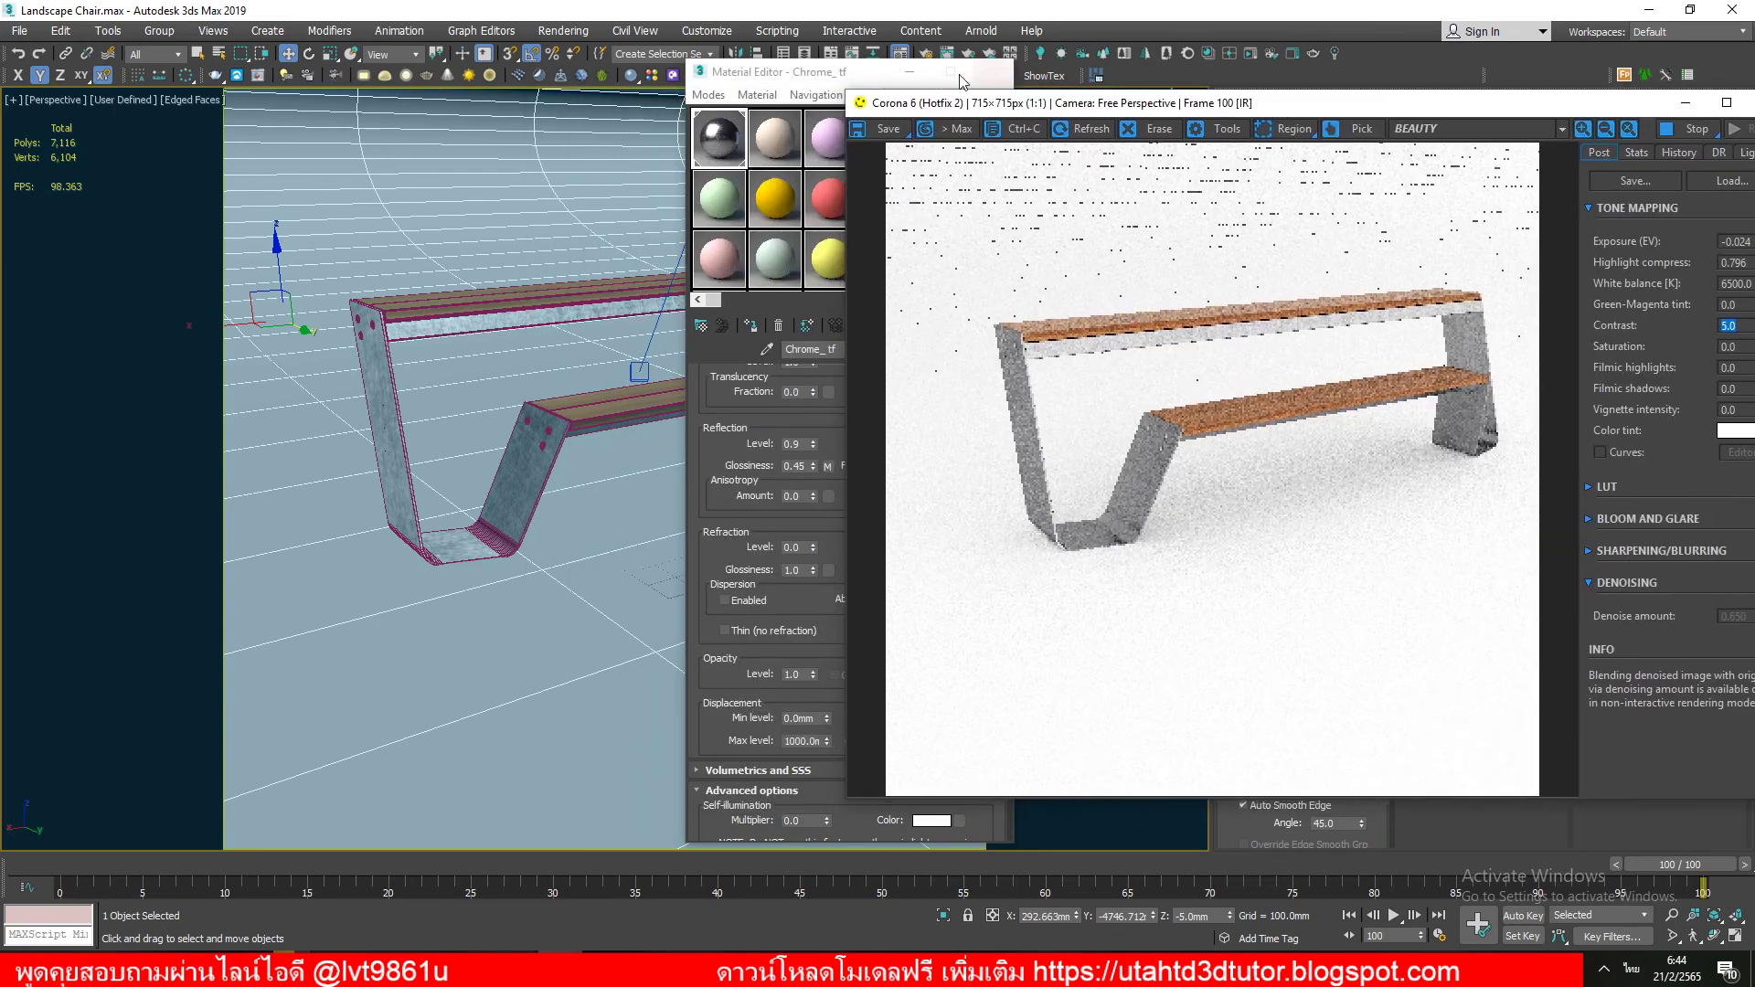
left_click(910, 72)
middle_click_drag(576, 341, 590, 320)
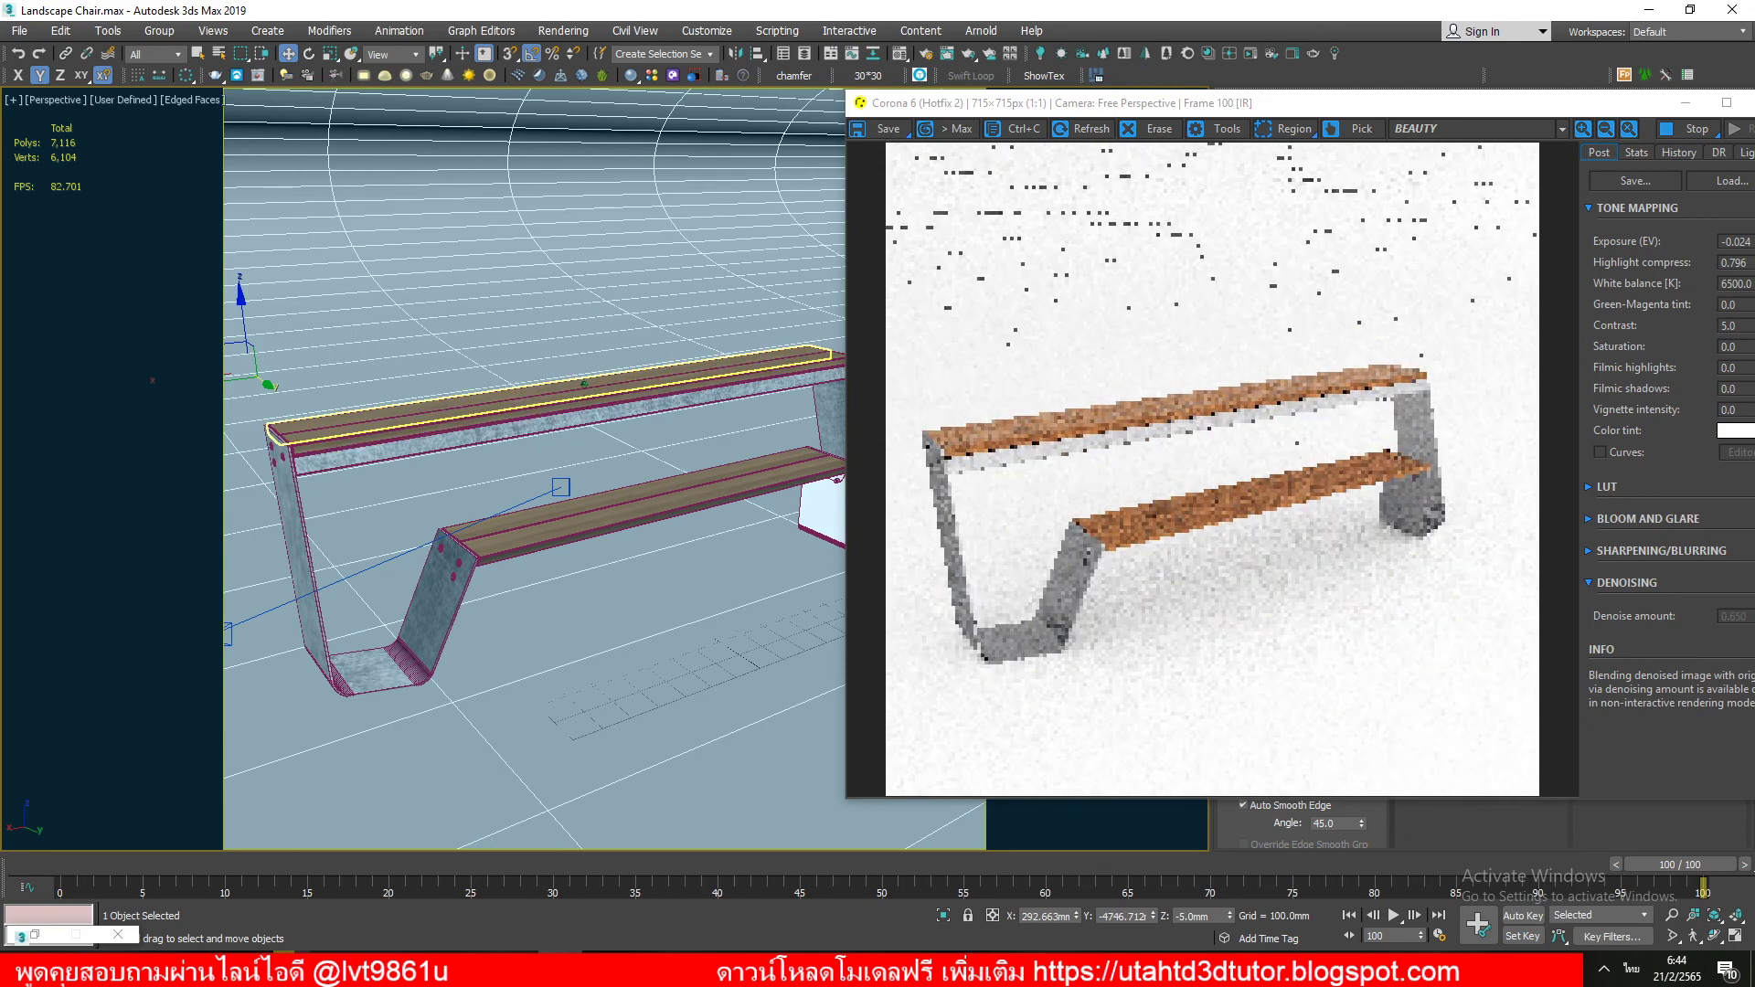
scroll(584, 384, "up", 1)
scroll(584, 384, "down", 2)
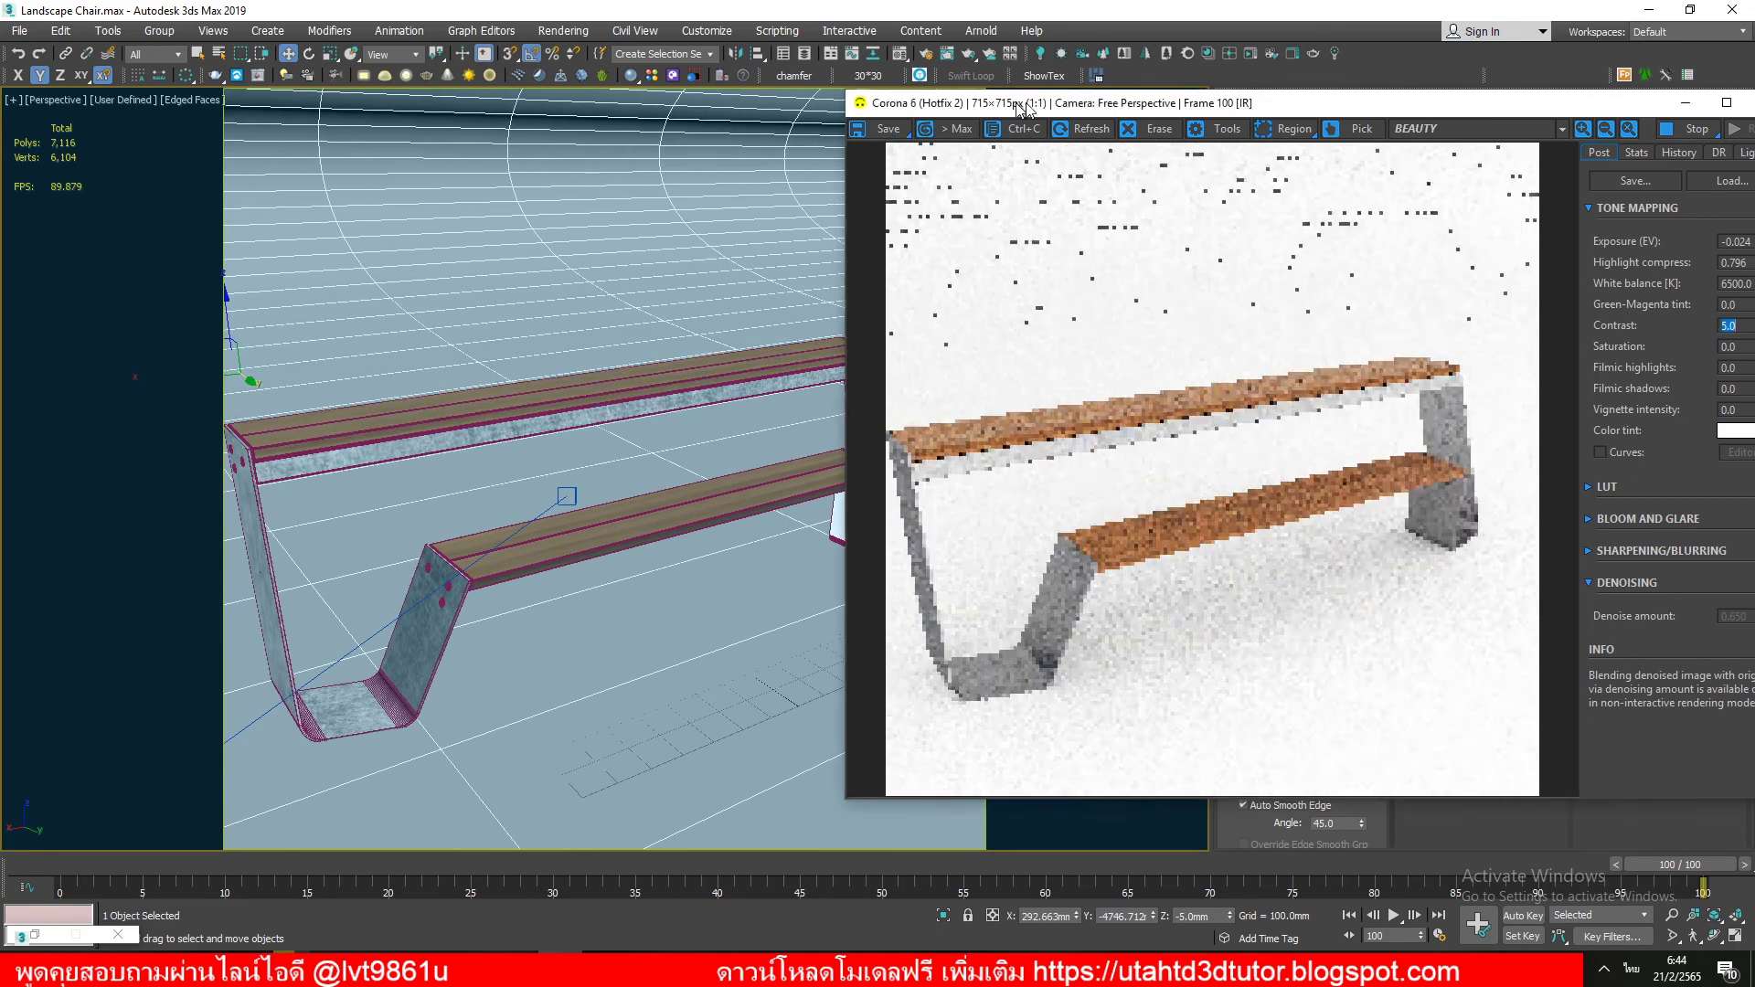
left_click_drag(960, 112, 1267, 97)
middle_click_drag(739, 357, 754, 348)
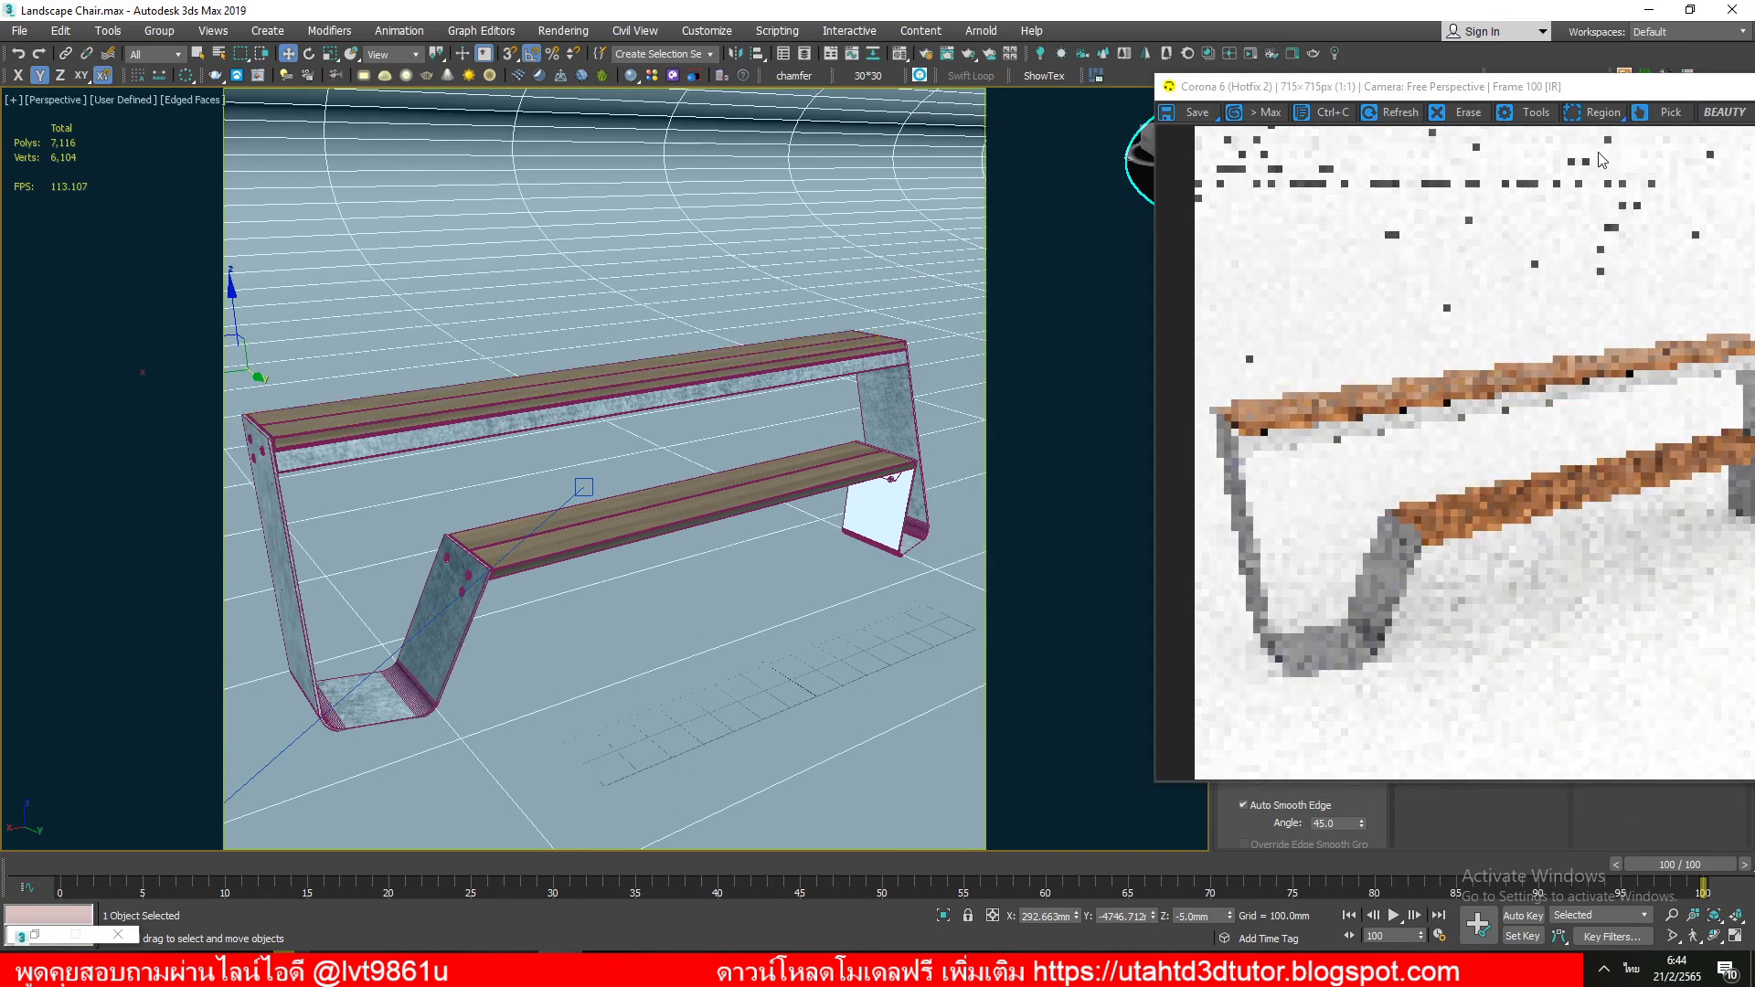
left_click_drag(1564, 86, 1248, 98)
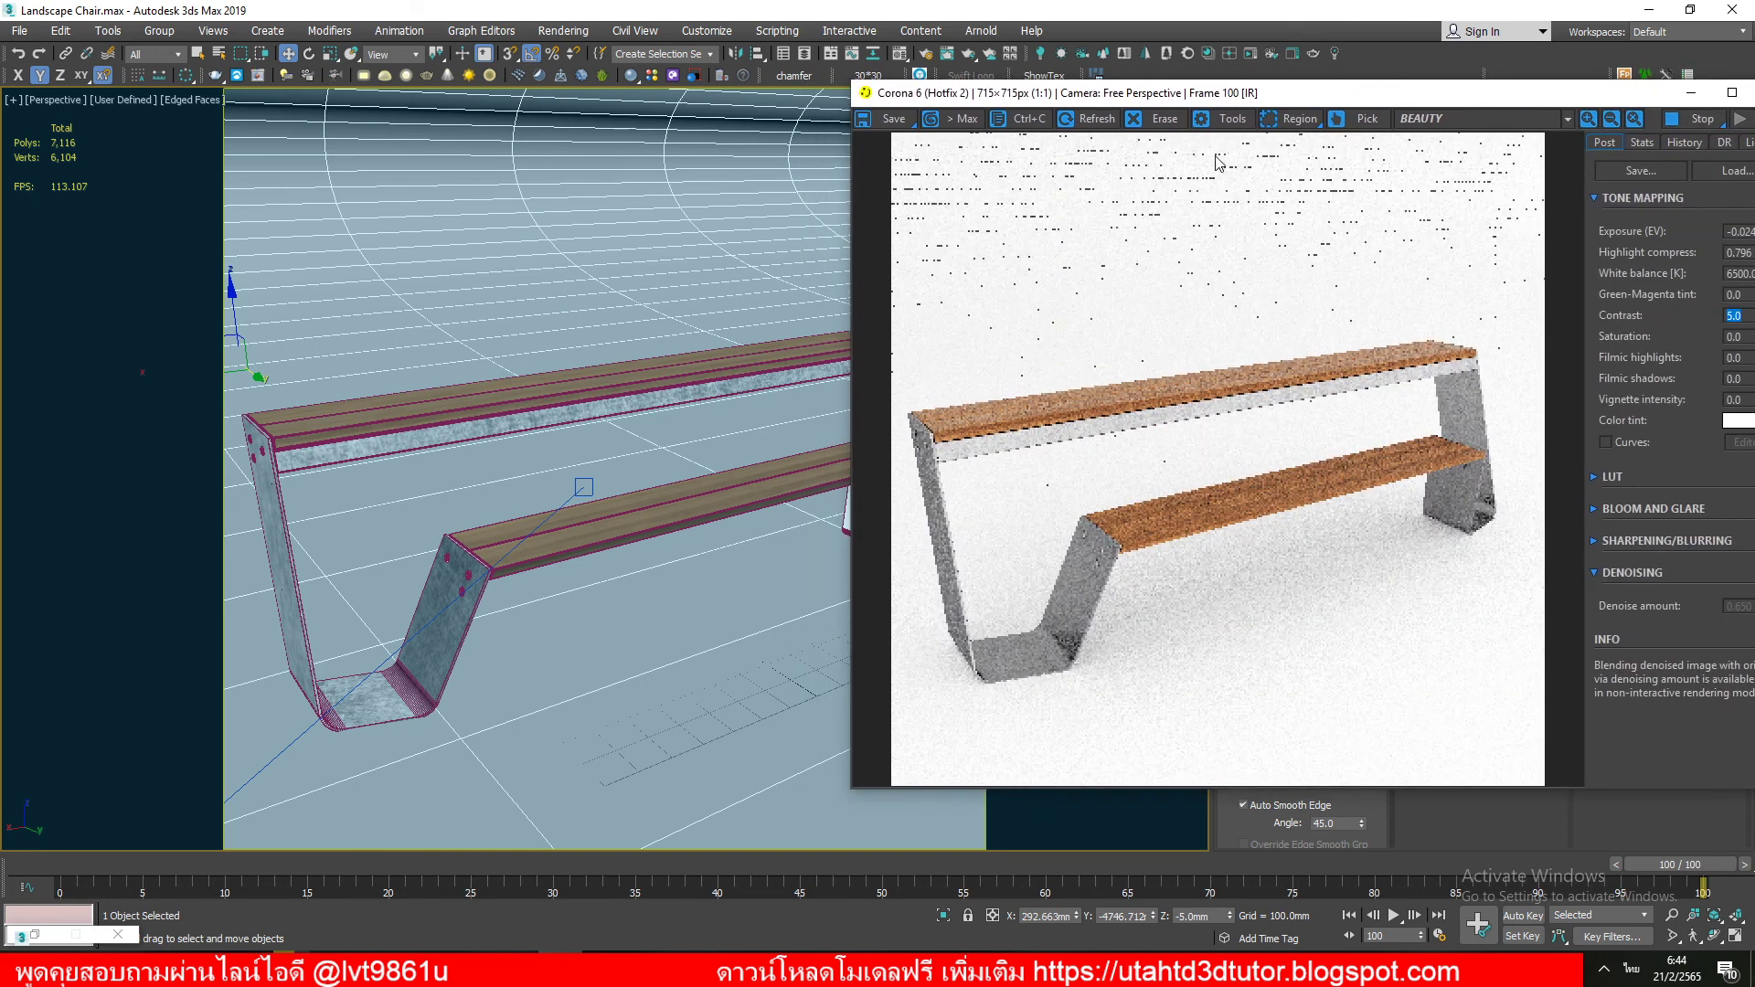
Step: Eyedrop the backdrop's material into the Material Editor
left_click(903, 57)
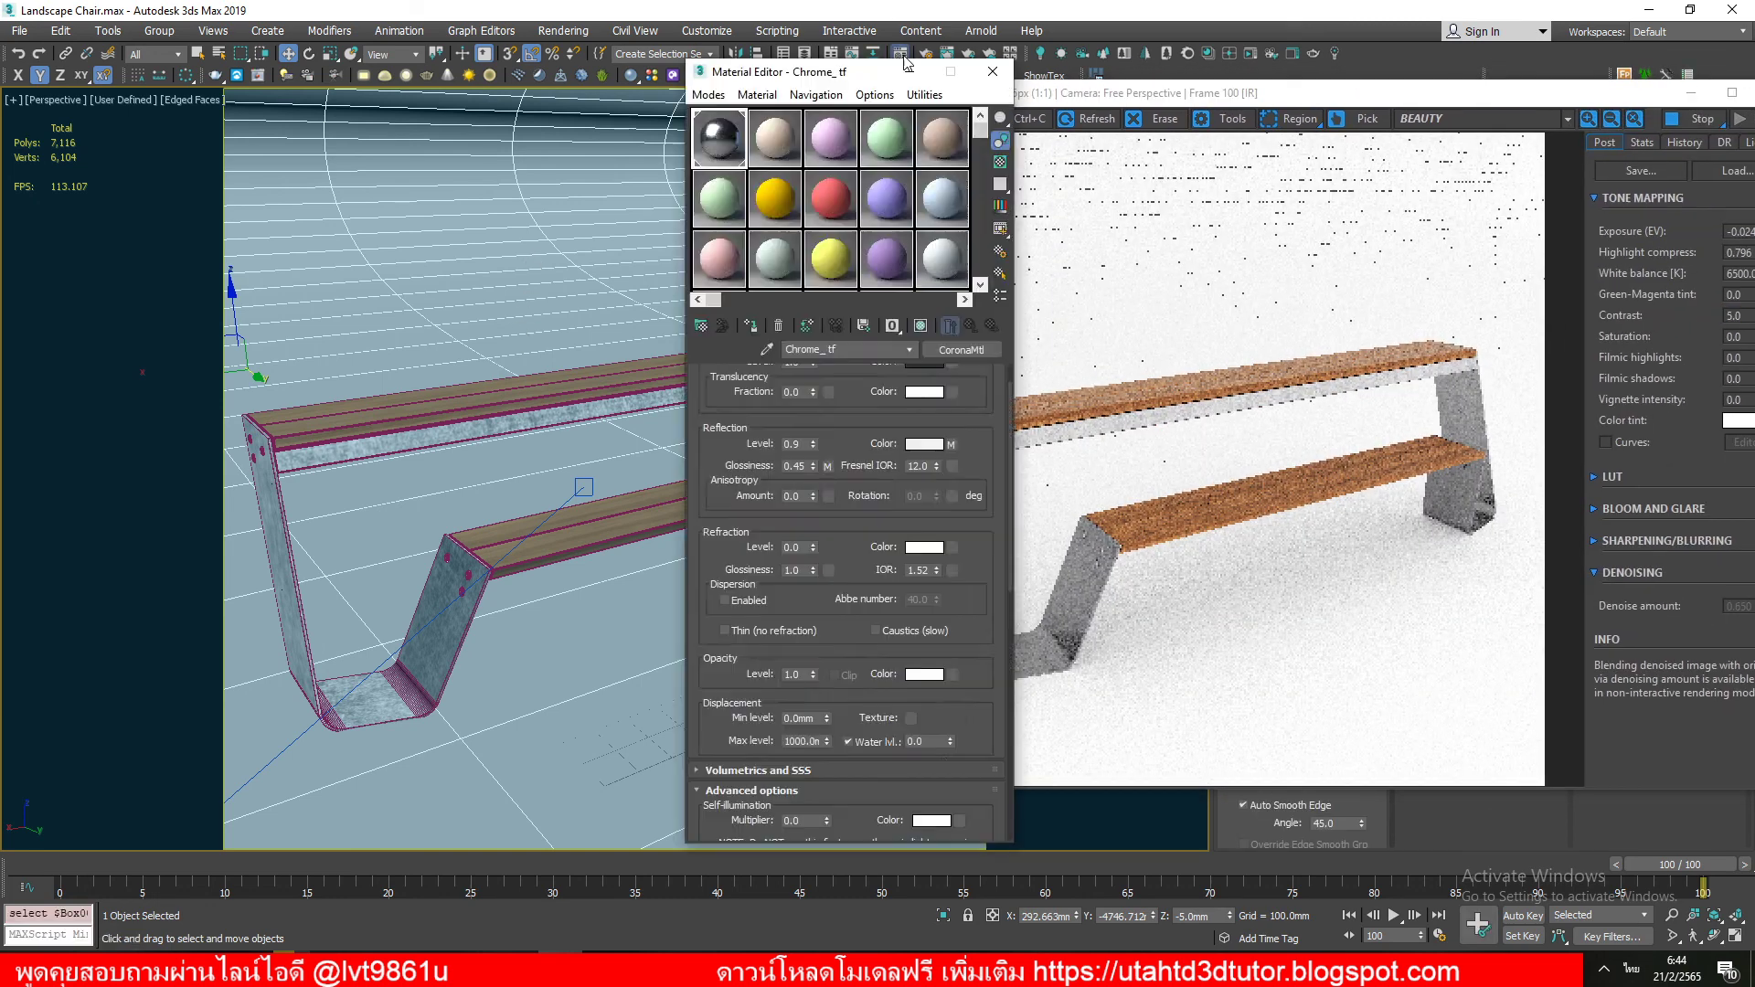
left_click(767, 349)
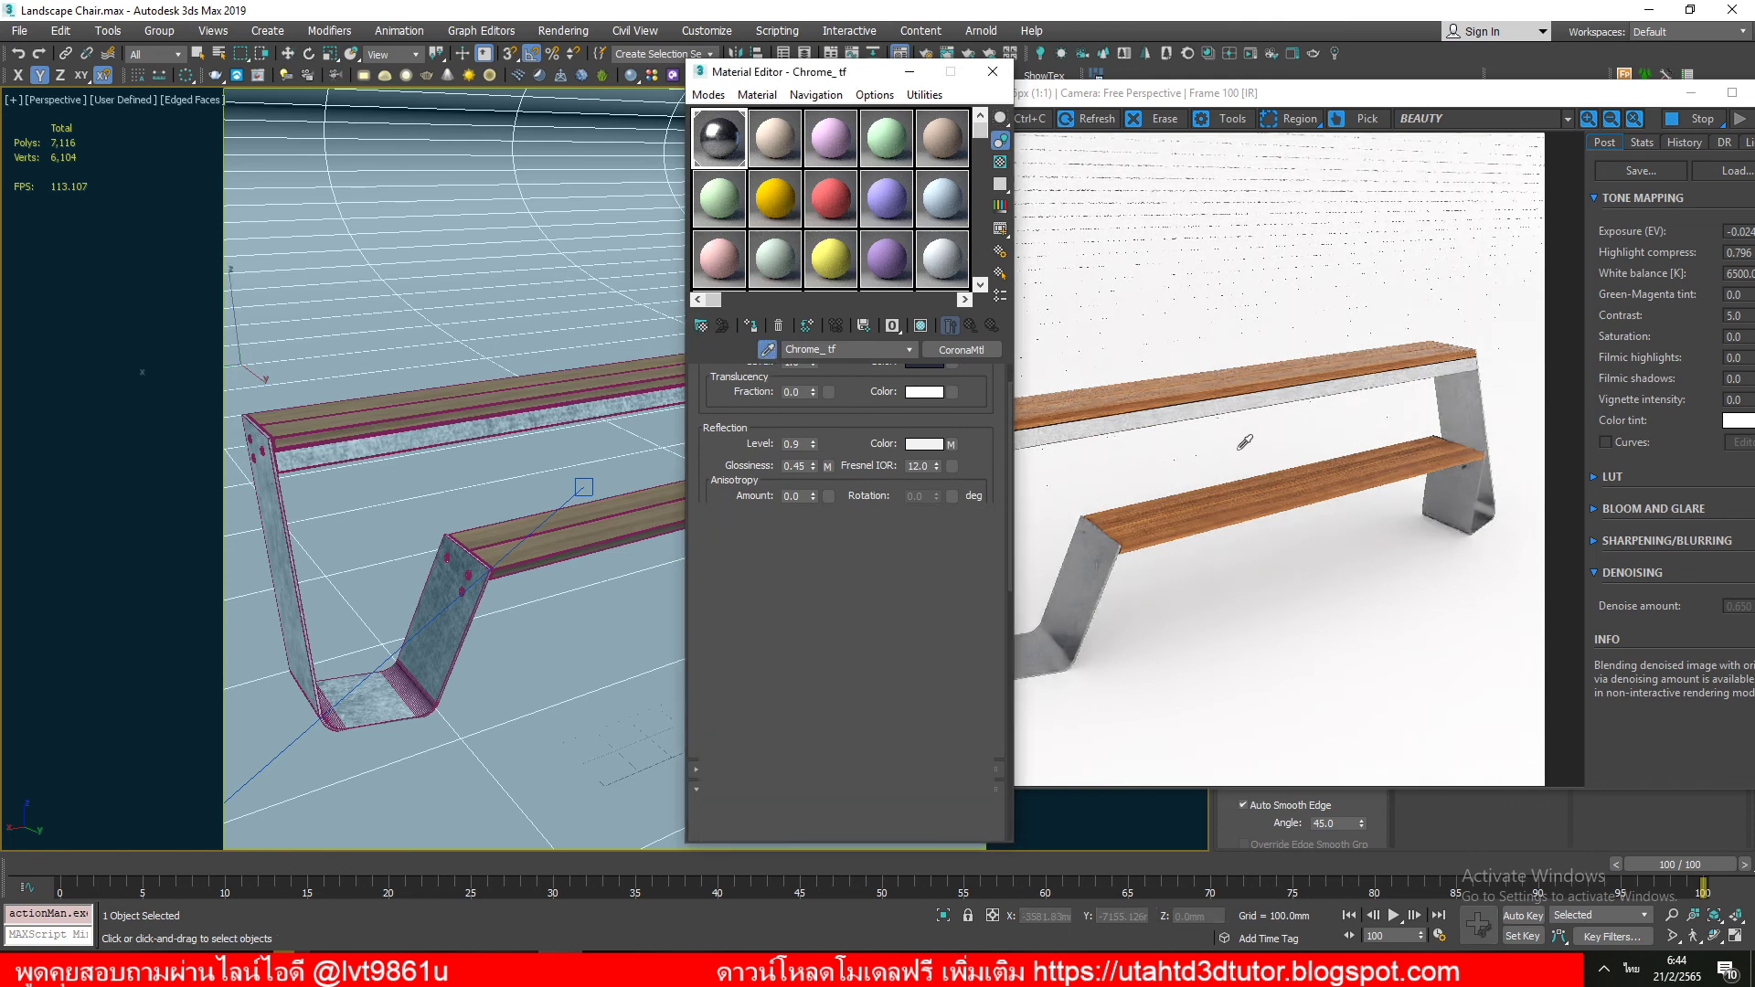
left_click(1244, 243)
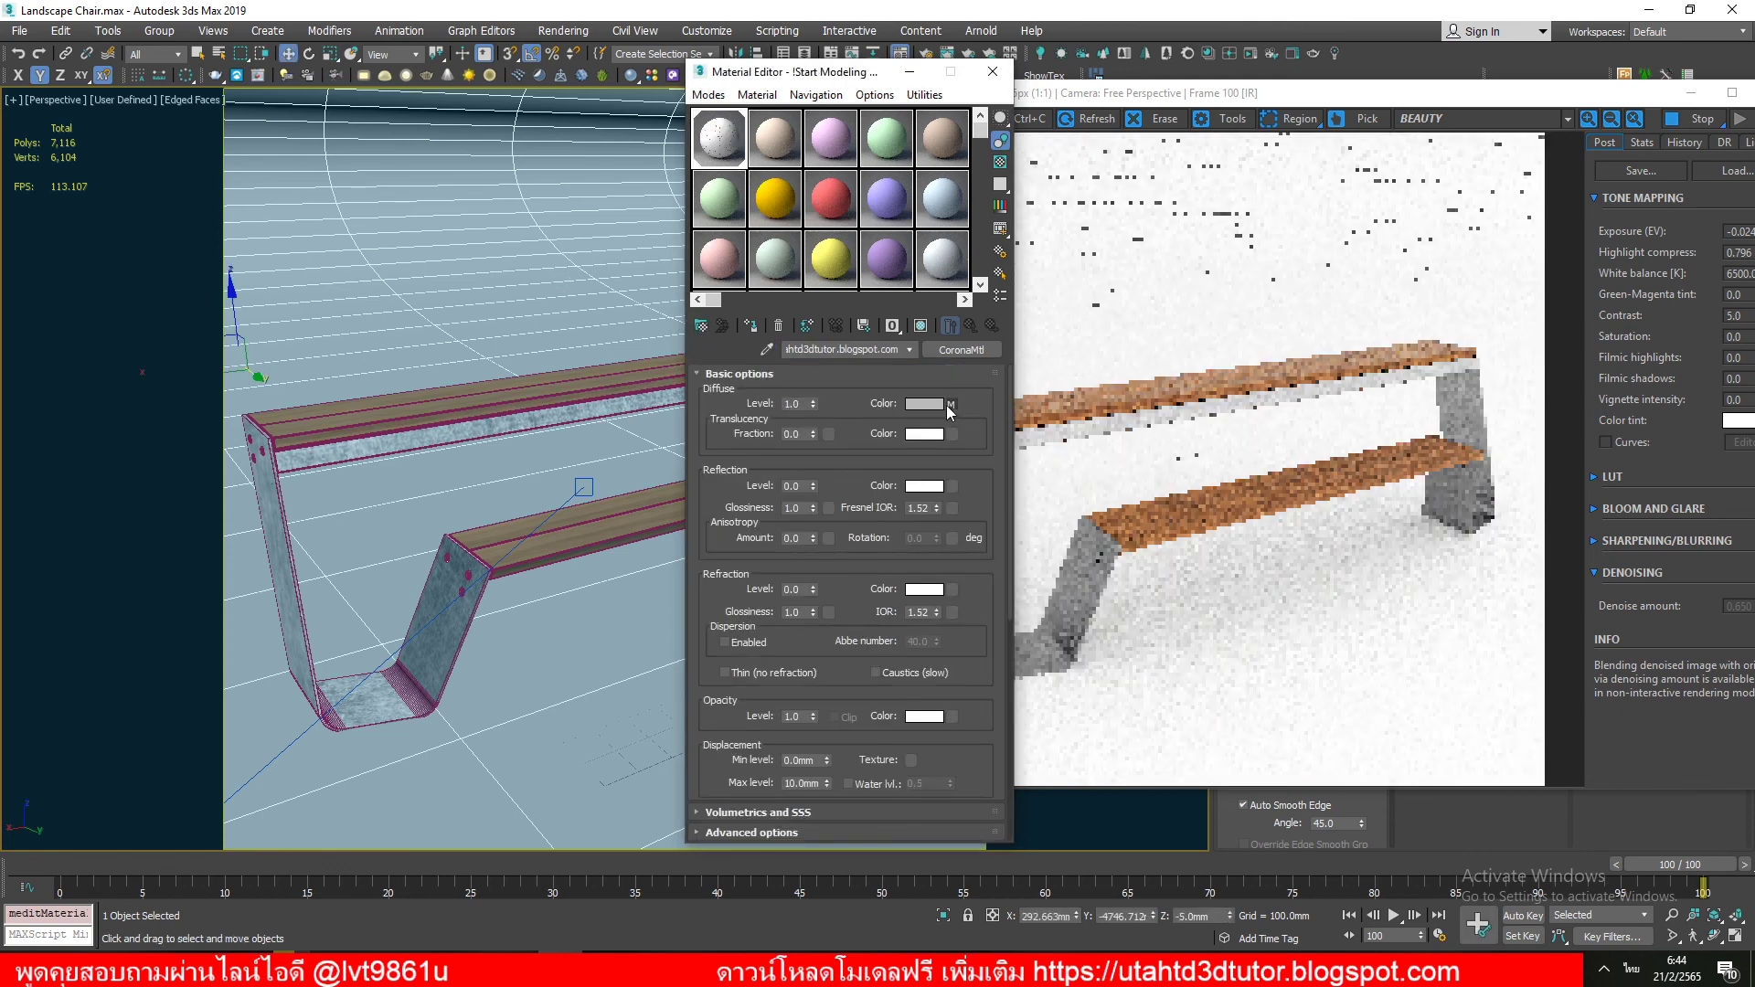
Step: Clear the backdrop's Diffuse texture and set its Diffuse colour to 188 gray
right_click(948, 404)
left_click(987, 459)
left_click(925, 403)
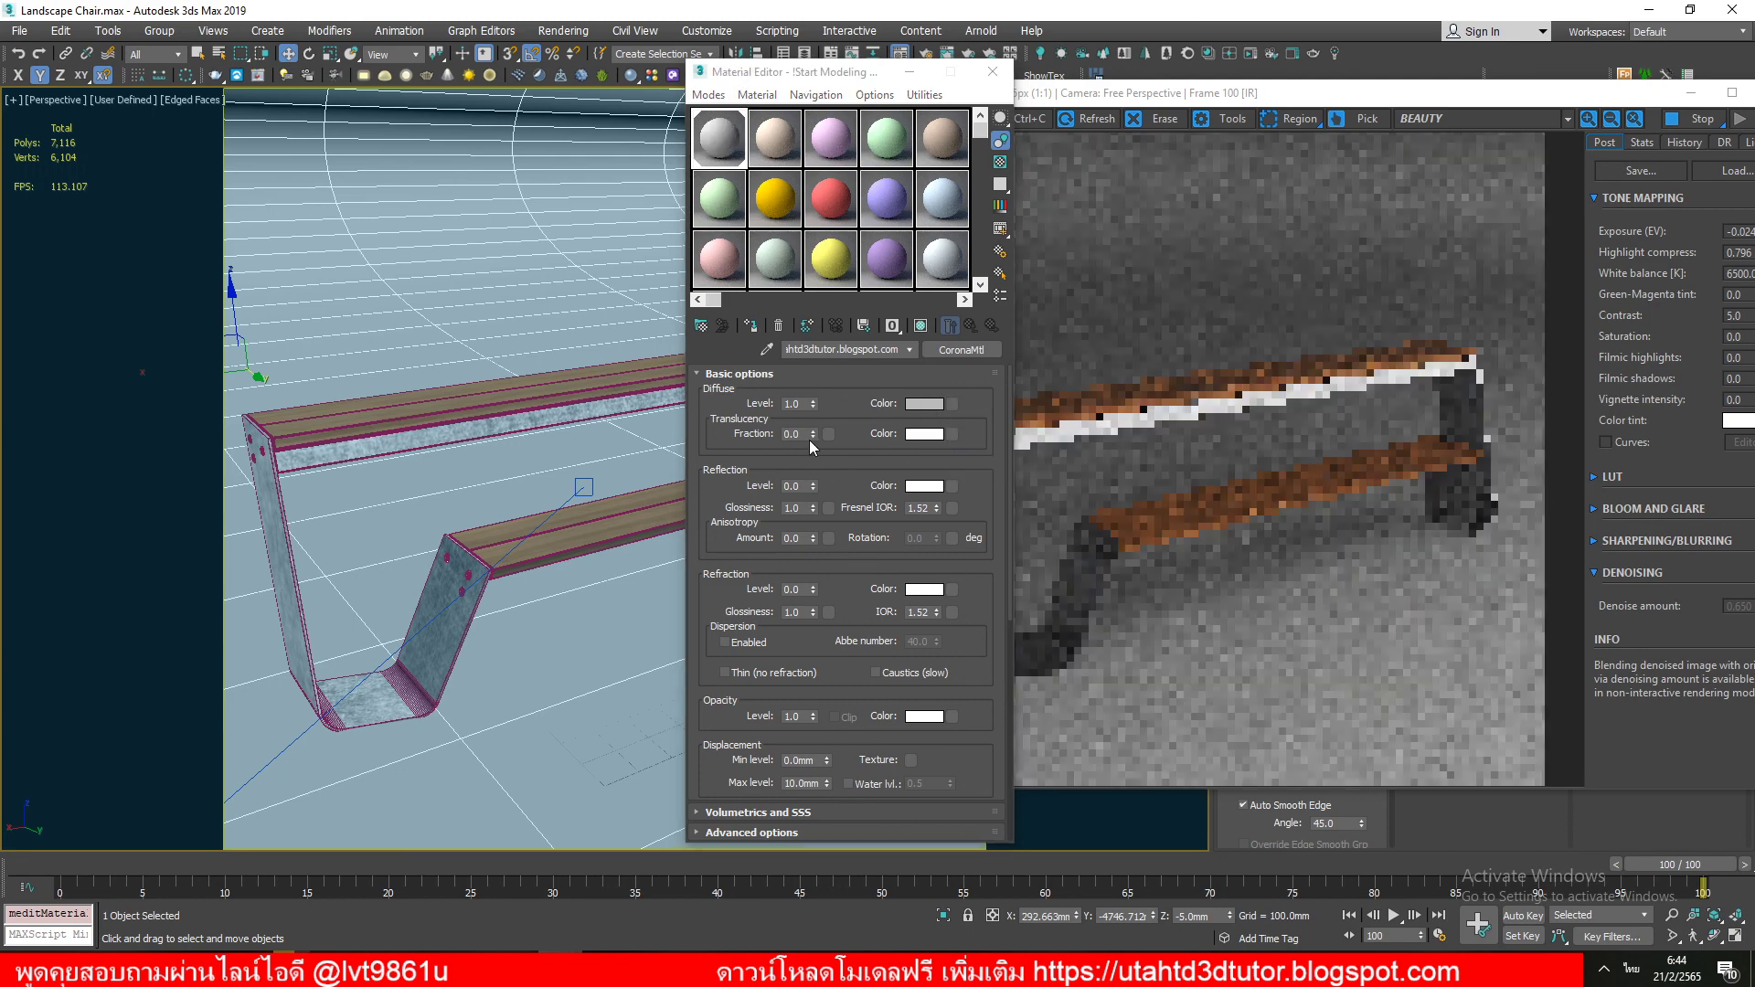
left_click_drag(537, 216, 540, 224)
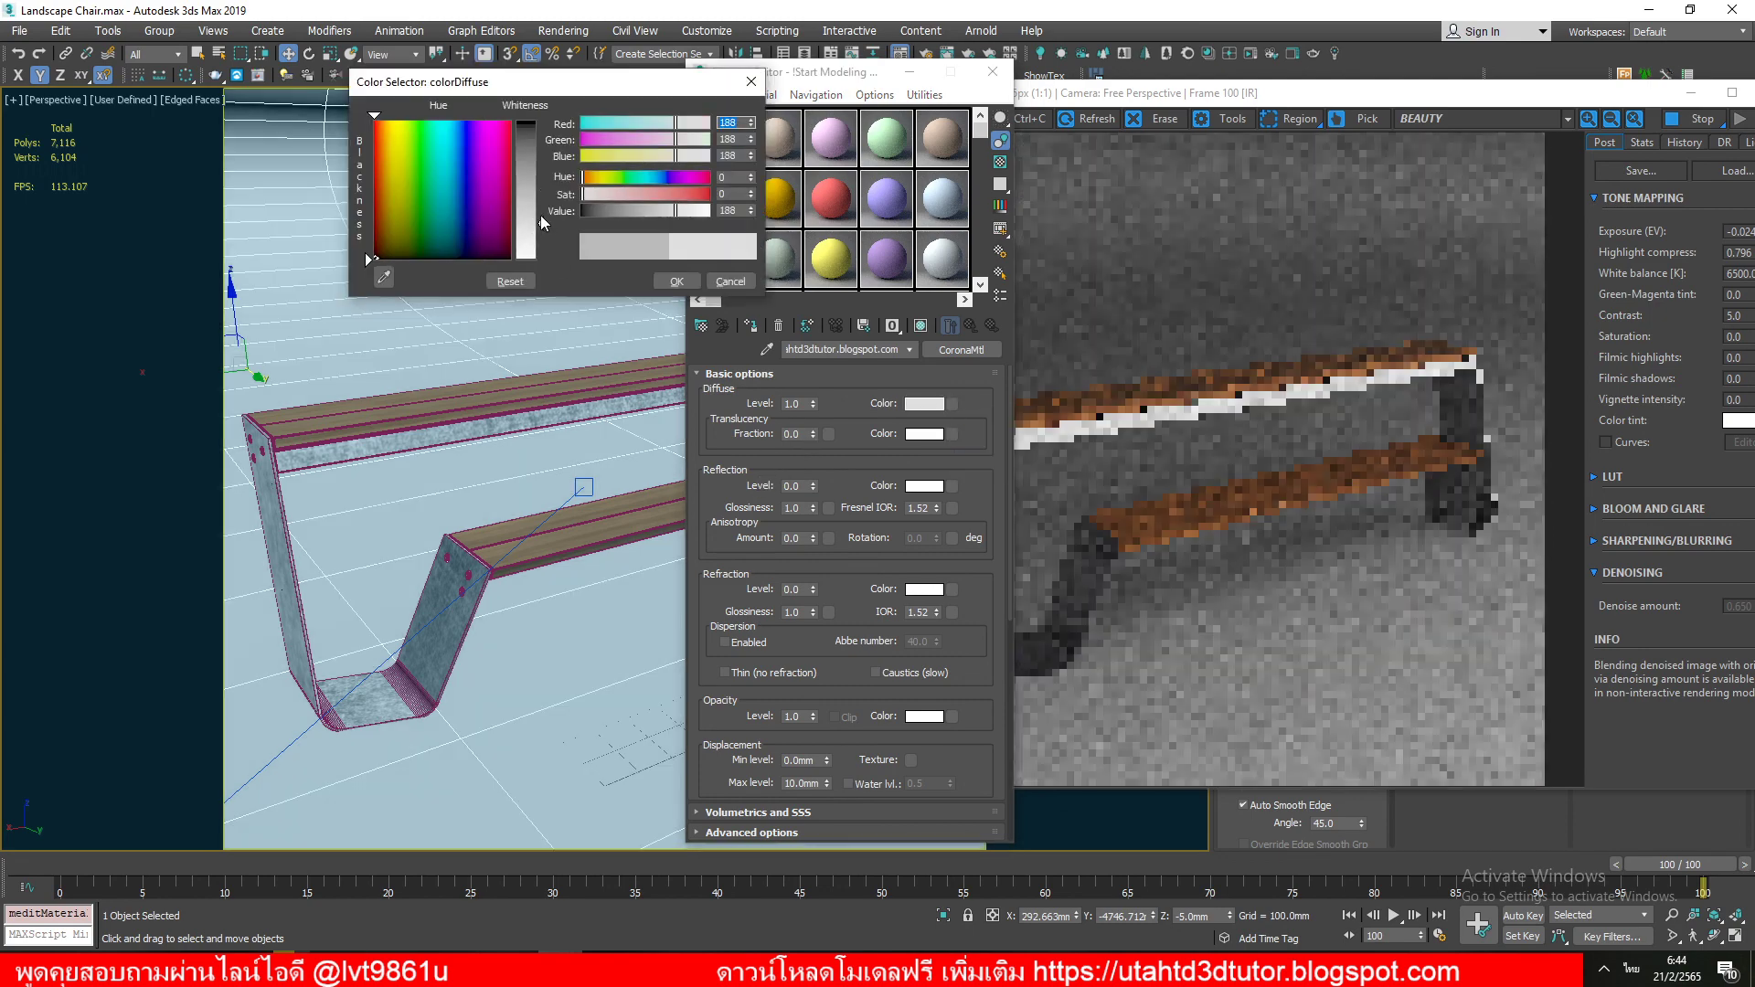
left_click(677, 280)
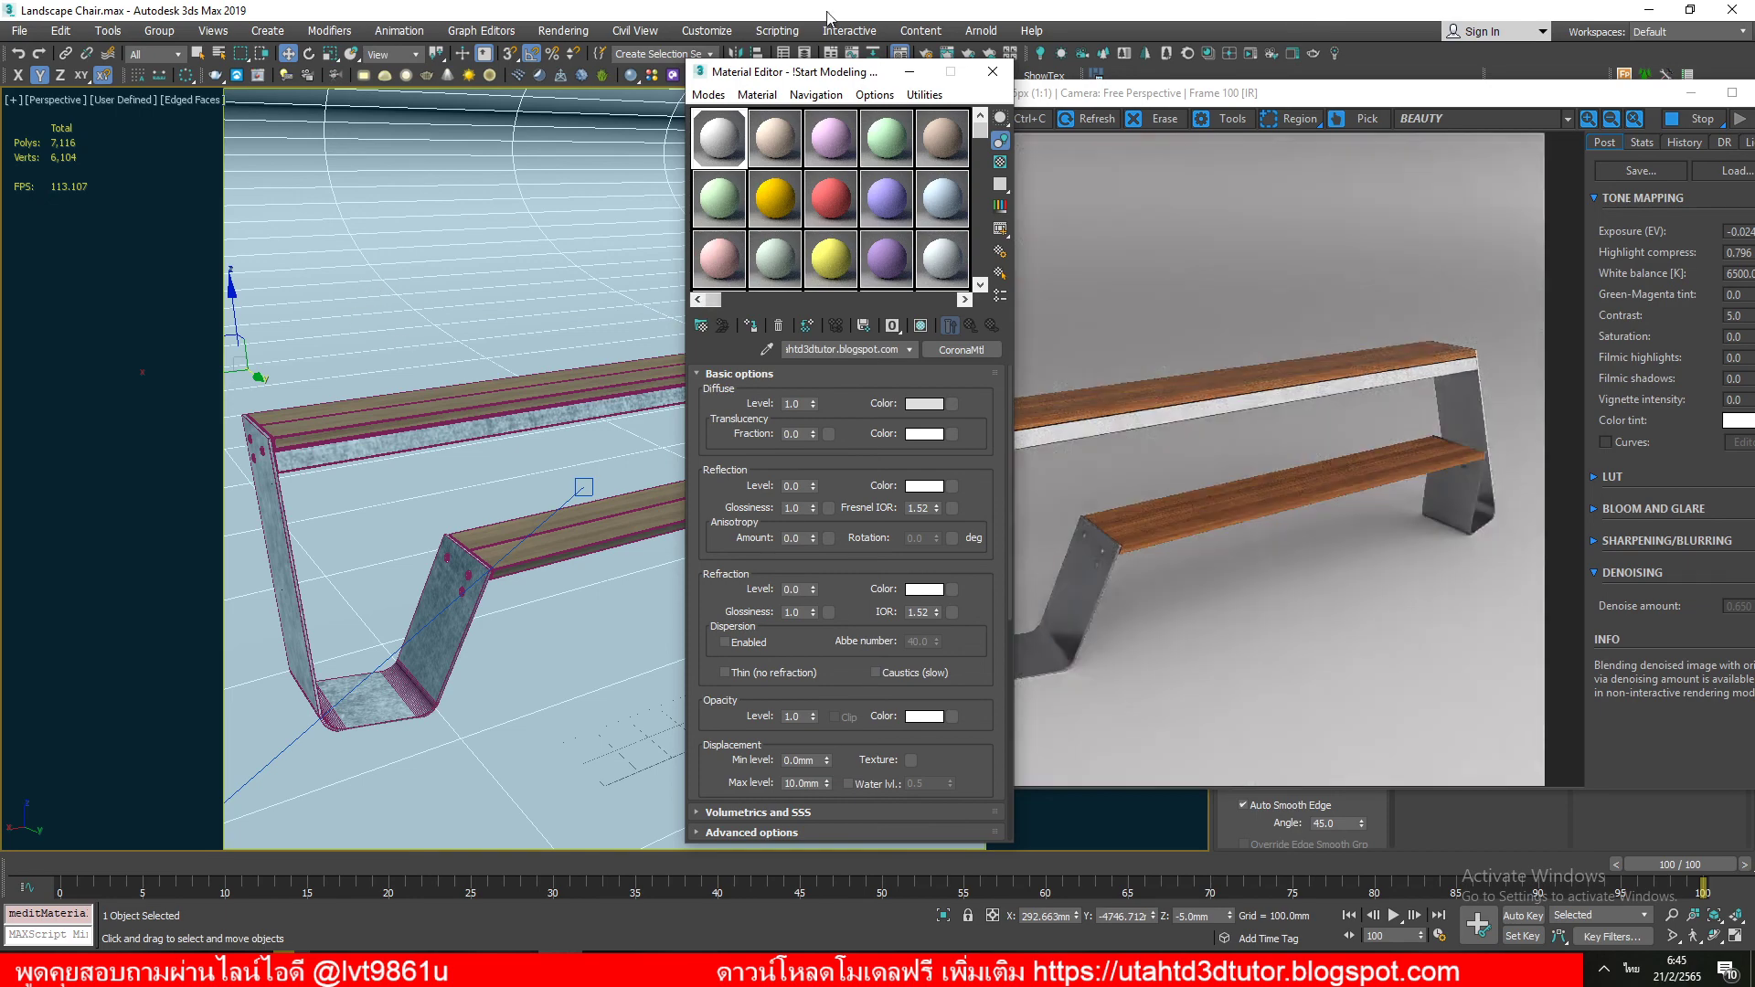
left_click(1497, 100)
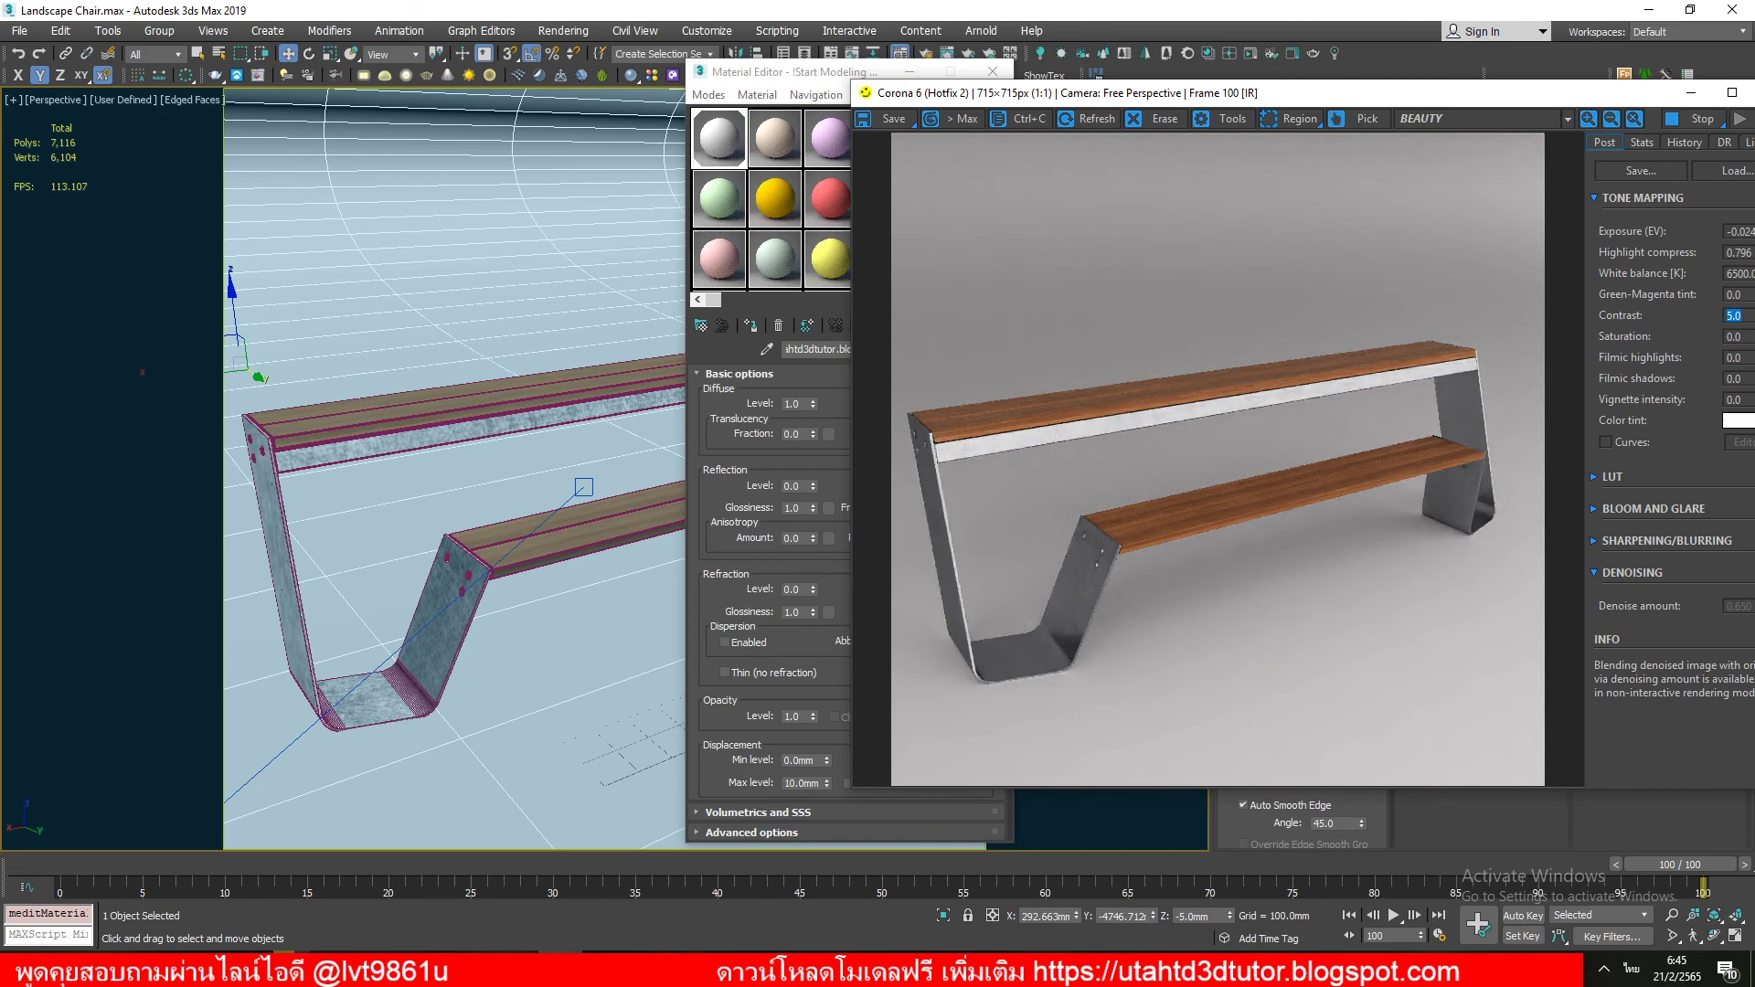